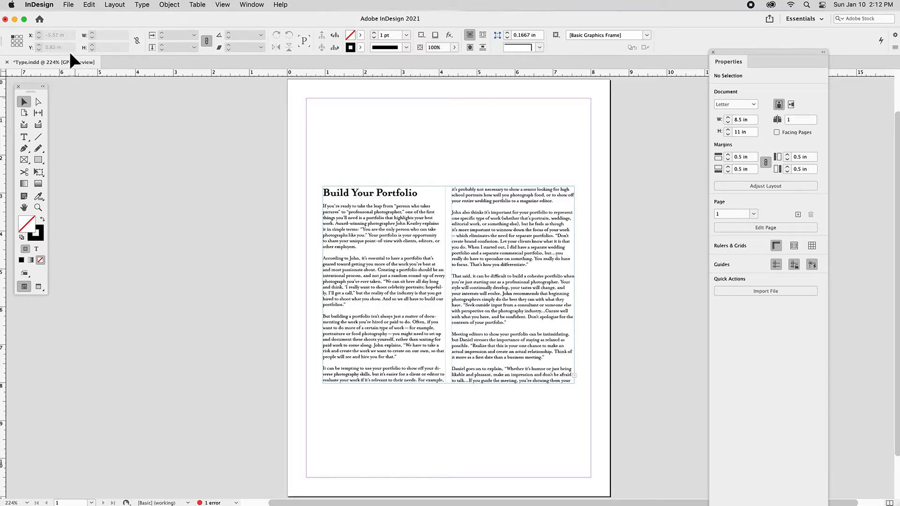
{"action": "left_click", "coordinate": [70, 4]}
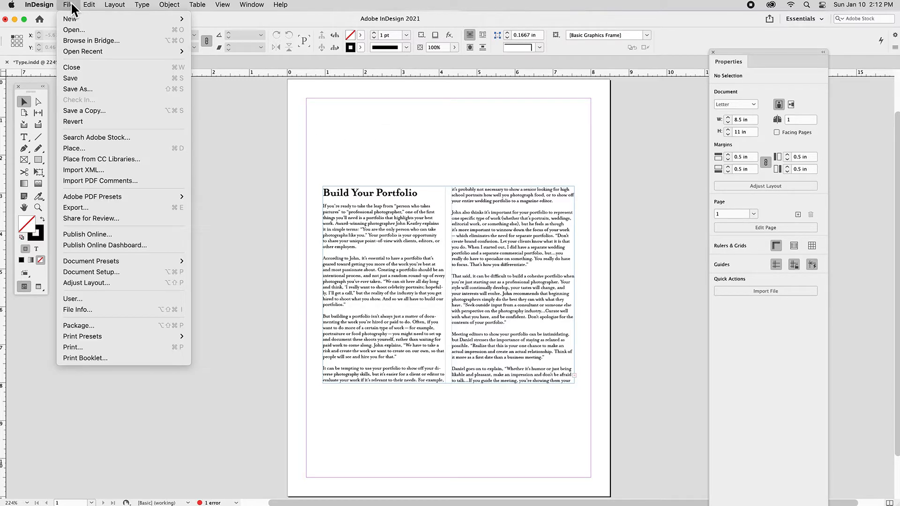
{"action": "mouse_move", "coordinate": [70, 20]}
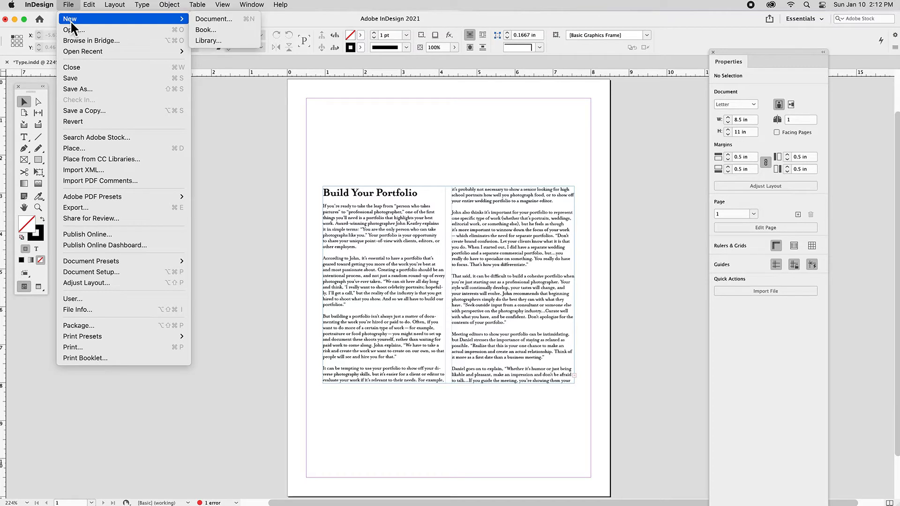
{"action": "left_click", "coordinate": [204, 18]}
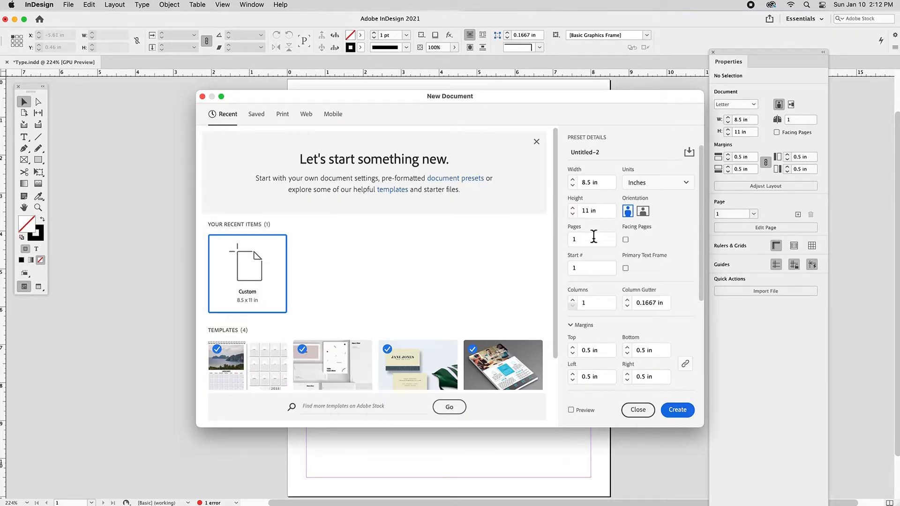
{"action": "left_click", "coordinate": [637, 412]}
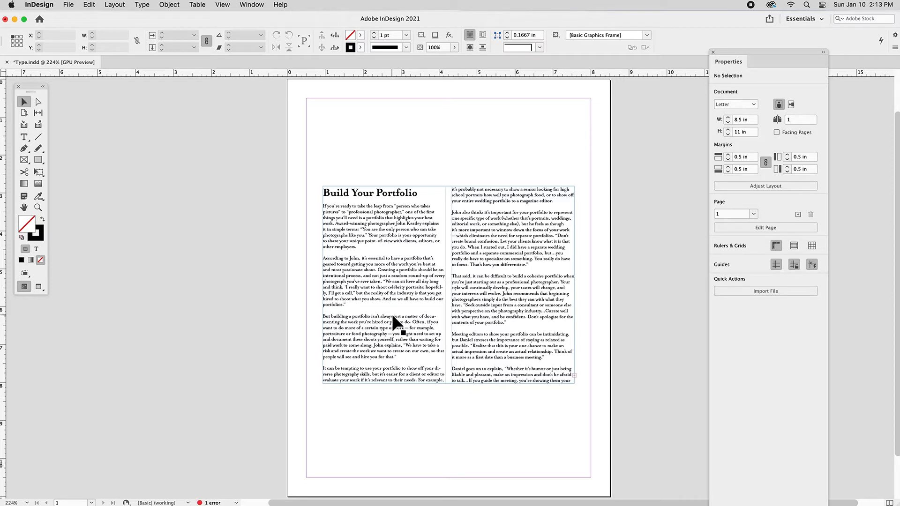
Step: Draw a text frame about 6.5 in wide and 1.2 in high above the "Build Your Portfolio" article with the Type tool
{"action": "left_click", "coordinate": [26, 140]}
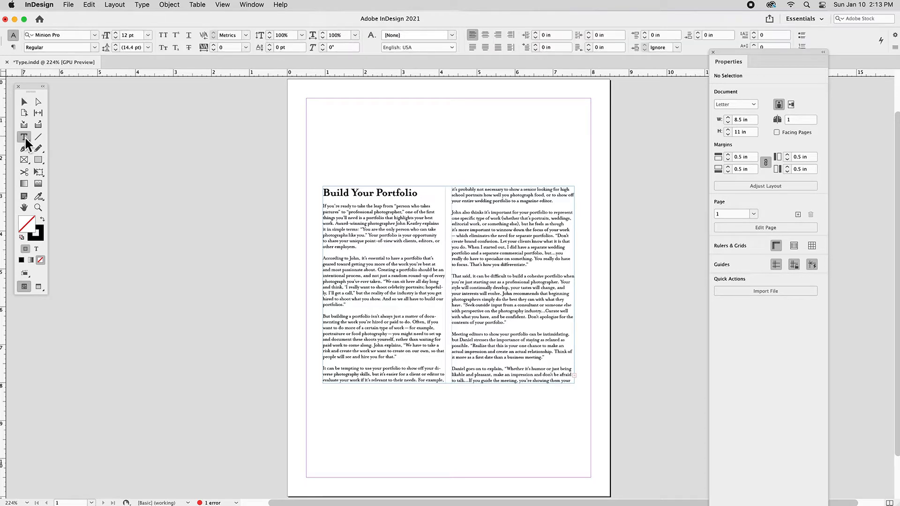
{"action": "left_click", "coordinate": [25, 141]}
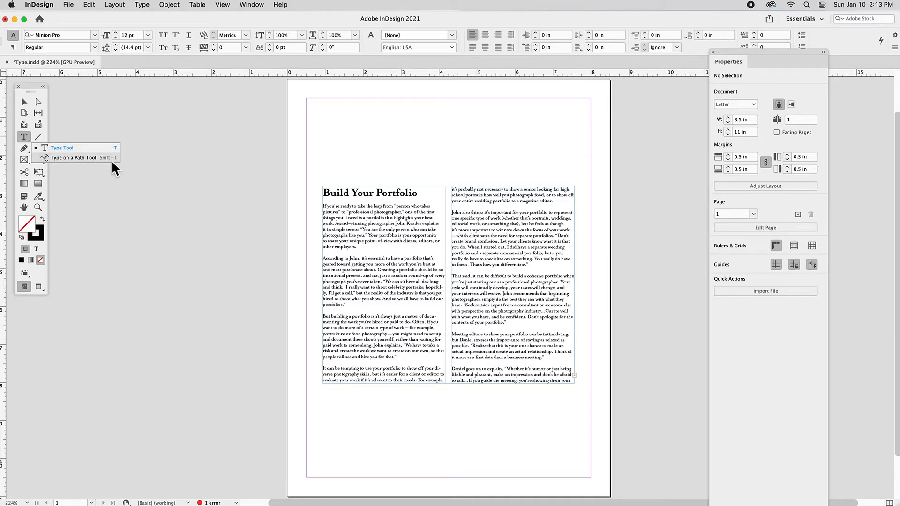
{"action": "left_click", "coordinate": [94, 158]}
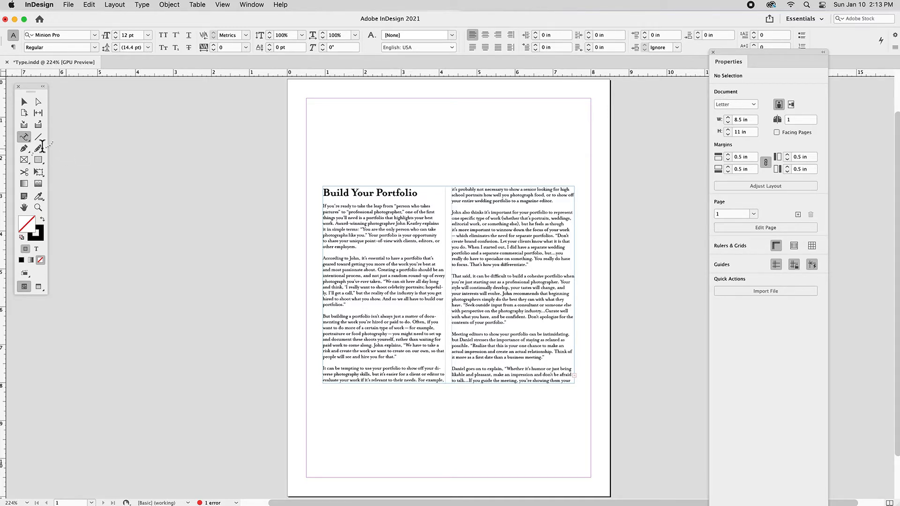
{"action": "left_click", "coordinate": [25, 139]}
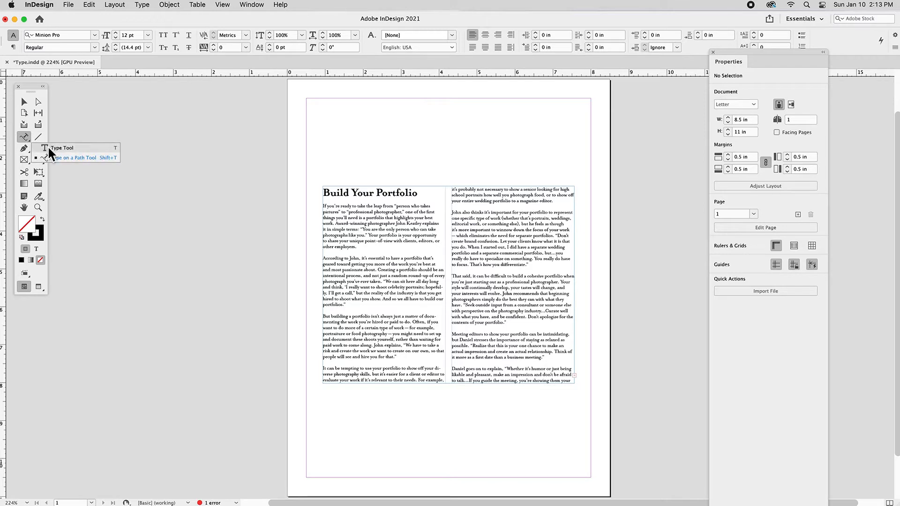
{"action": "left_click", "coordinate": [51, 148]}
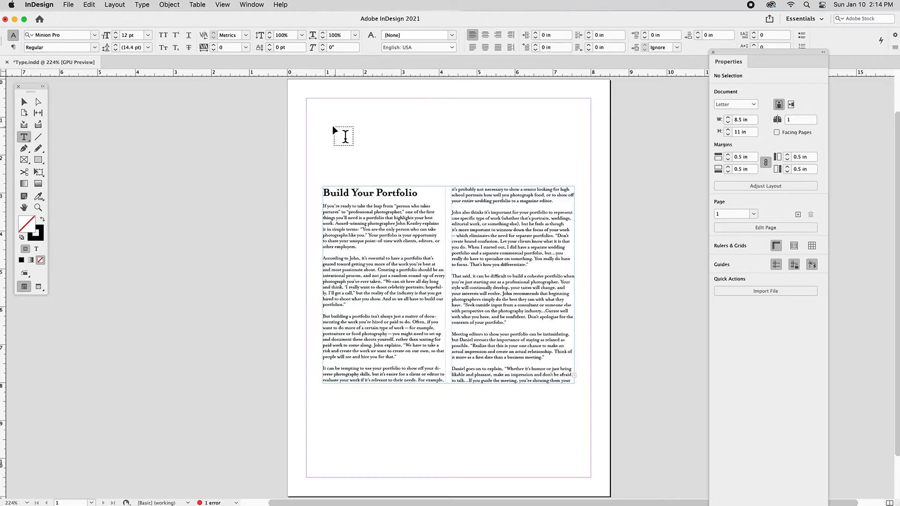
{"action": "left_click_drag", "start_coordinate": [460, 152], "coordinate": [573, 160]}
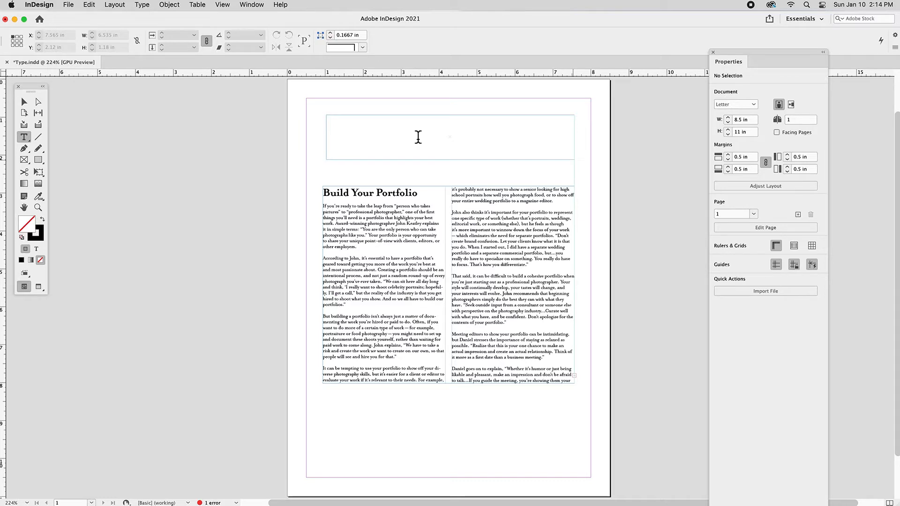
Step: Fill the new empty text frame with placeholder text
{"action": "left_click", "coordinate": [418, 137]}
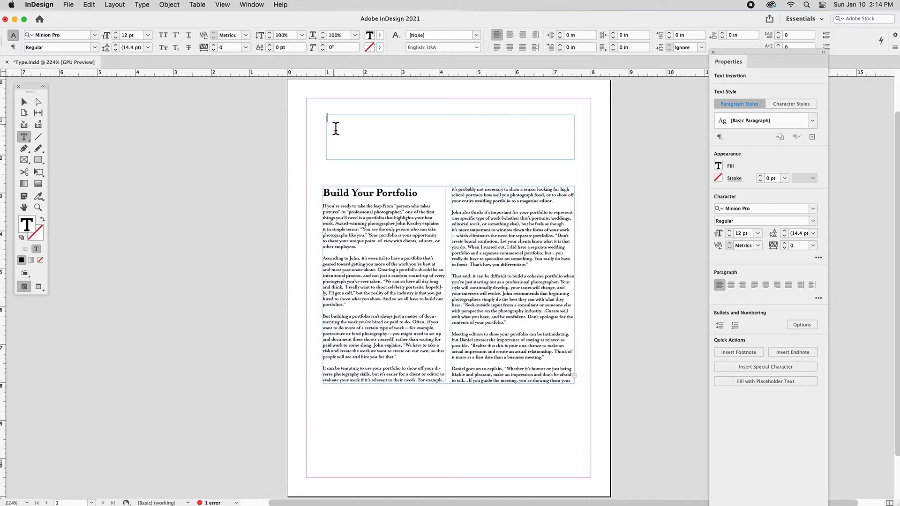
{"action": "left_click", "coordinate": [143, 6]}
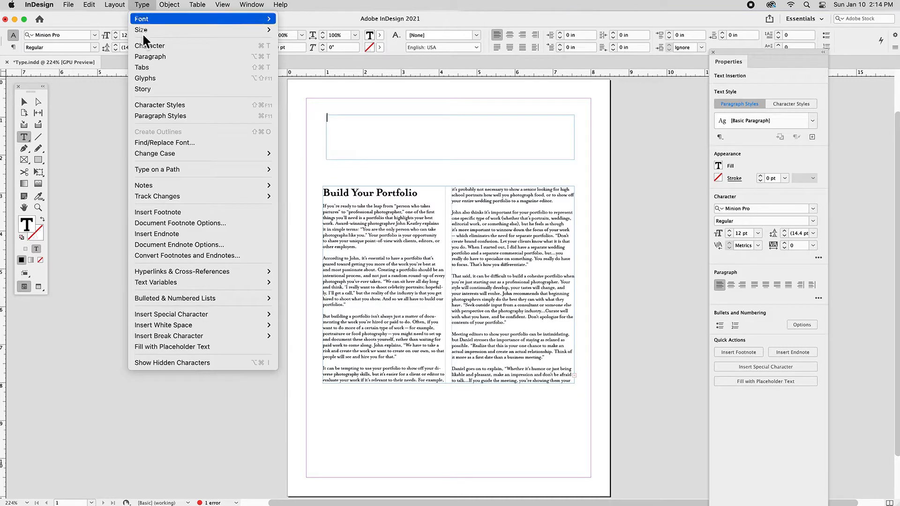
{"action": "left_click", "coordinate": [194, 348]}
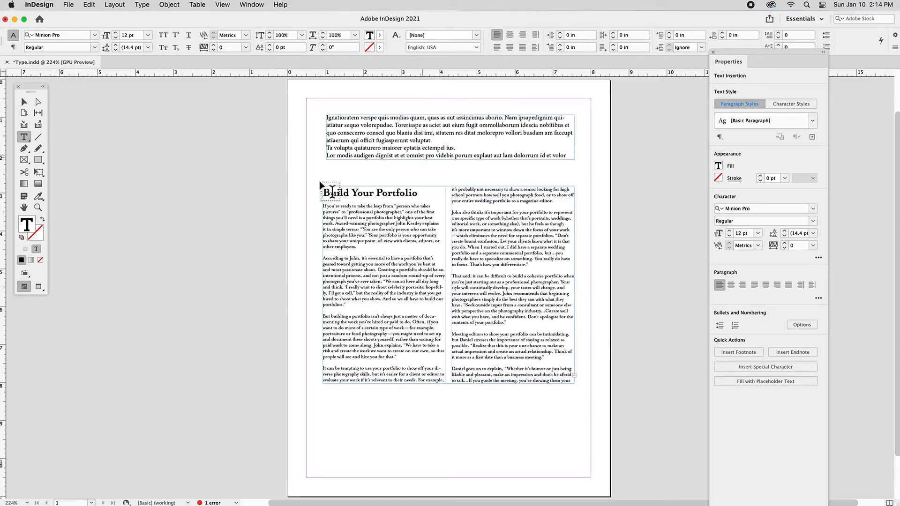
Step: Highlight a passage across the second and third lines of the placeholder text, and return to selecting the whole frame
{"action": "left_click", "coordinate": [25, 103]}
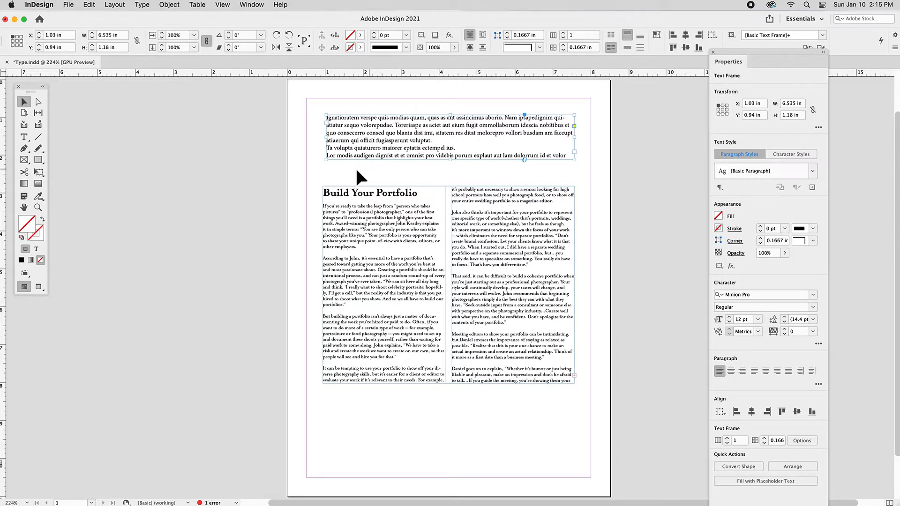
{"action": "left_click", "coordinate": [24, 137]}
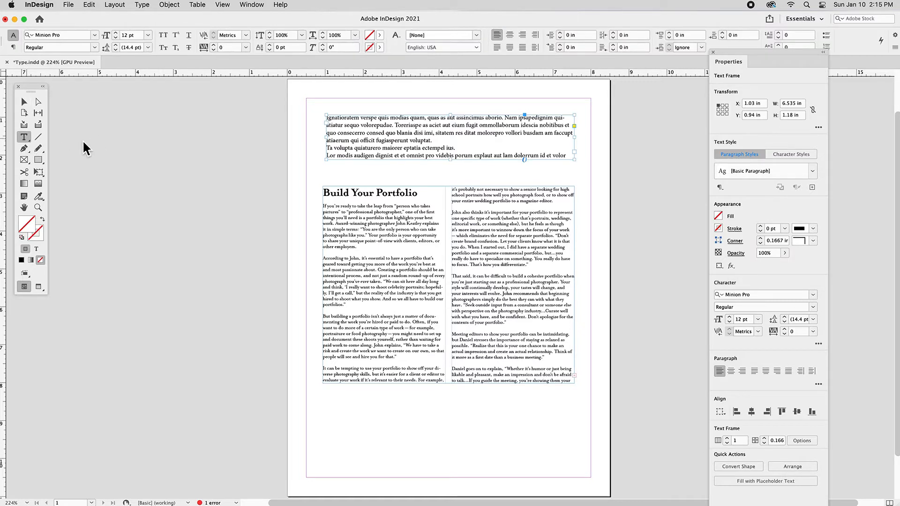
{"action": "left_click_drag", "start_coordinate": [378, 134], "coordinate": [347, 127]}
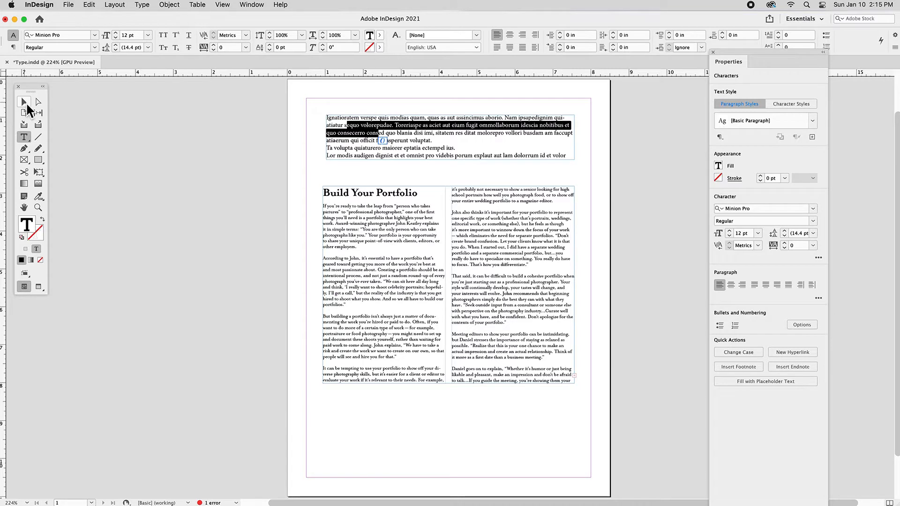
{"action": "left_click", "coordinate": [25, 105]}
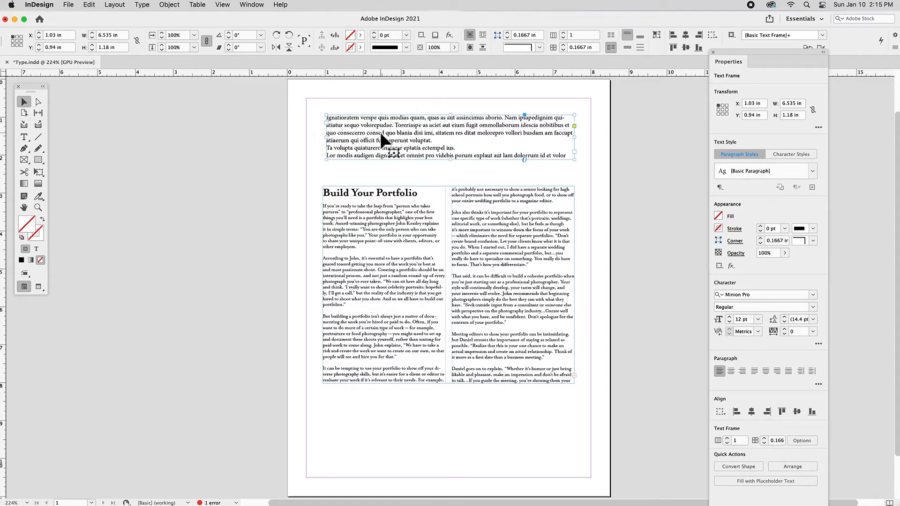
Step: Highlight part of the third and fourth placeholder lines and alternate between text editing and frame selection
{"action": "left_click", "coordinate": [24, 137]}
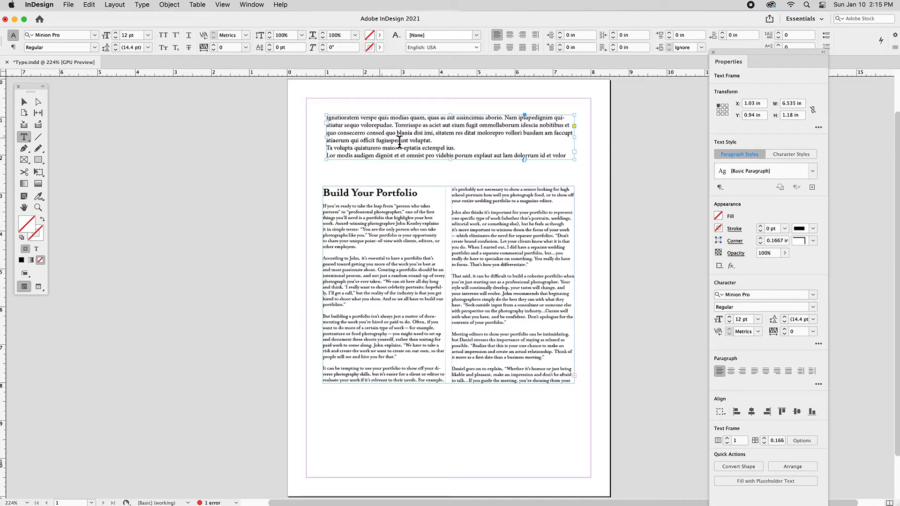
{"action": "left_click_drag", "start_coordinate": [397, 141], "coordinate": [379, 133]}
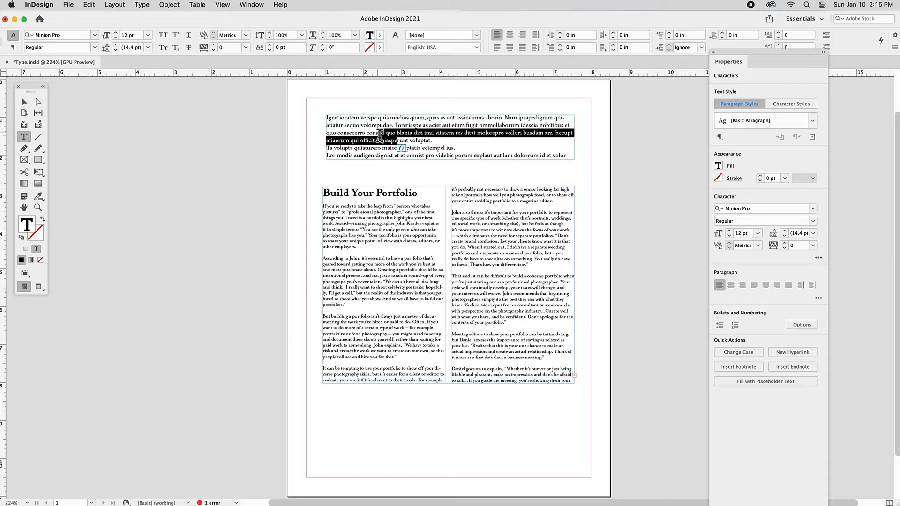
{"action": "key", "text": "Escape"}
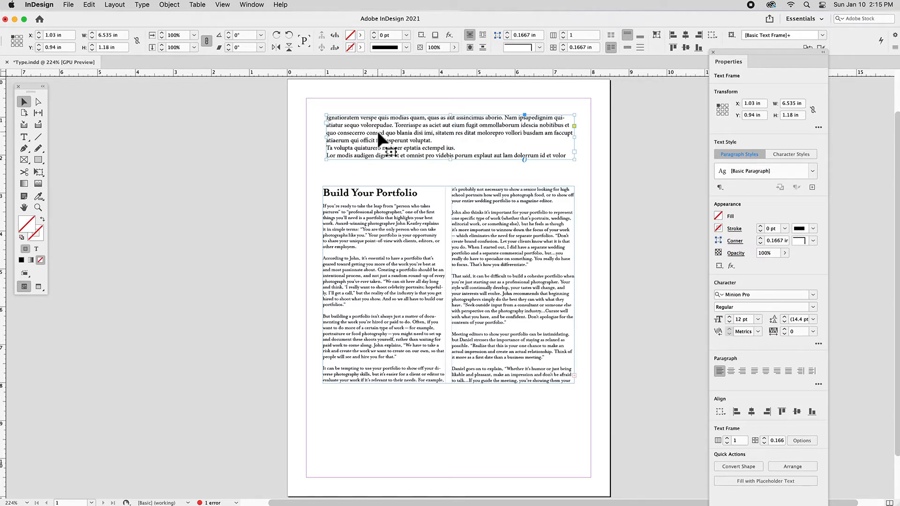
{"action": "double_click", "coordinate": [379, 137]}
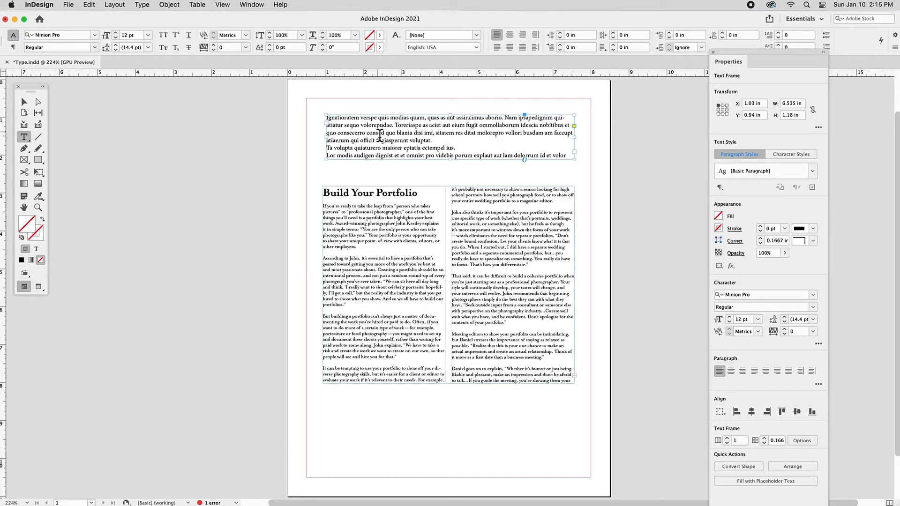
{"action": "key", "text": "Escape"}
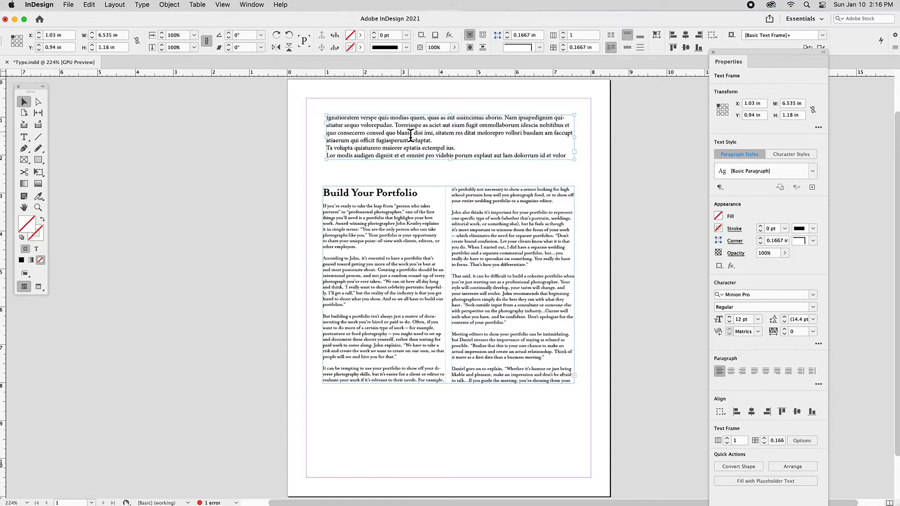
Step: Enter the placeholder text and select the word "consed", extending the selection to its line and its paragraph
{"action": "double_click", "coordinate": [436, 140]}
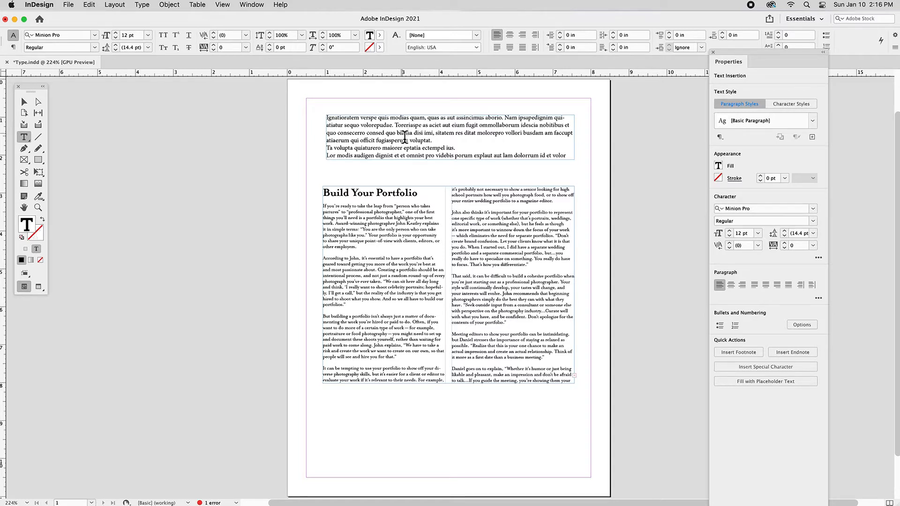
{"action": "double_click", "coordinate": [373, 135]}
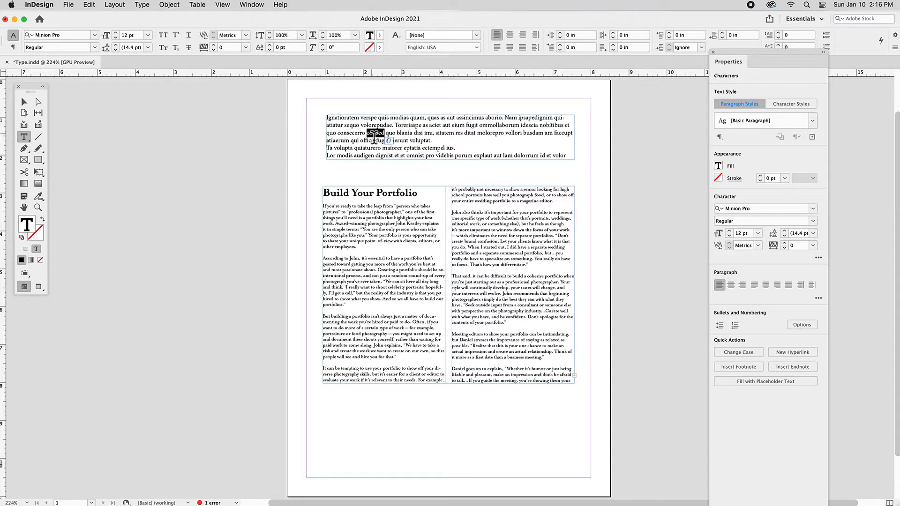
{"action": "triple_click", "coordinate": [374, 138]}
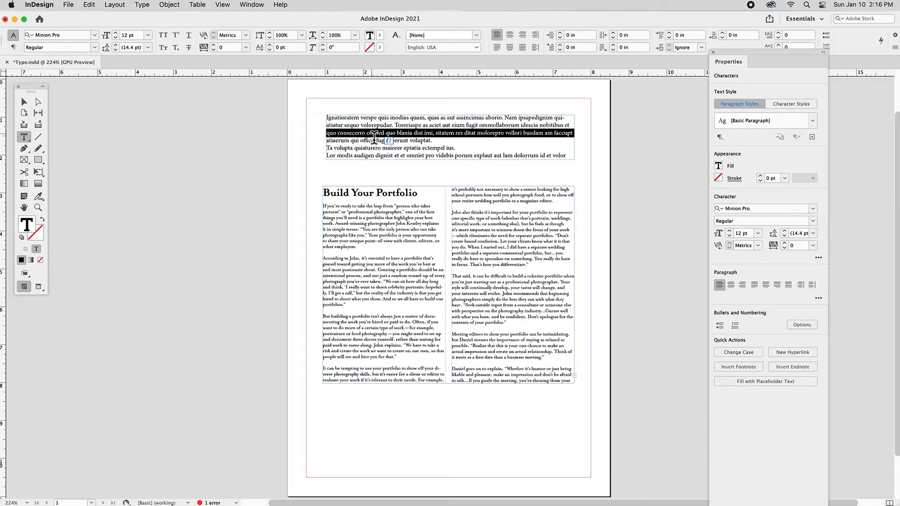
{"action": "triple_click", "coordinate": [374, 137]}
{"action": "left_click", "coordinate": [374, 137]}
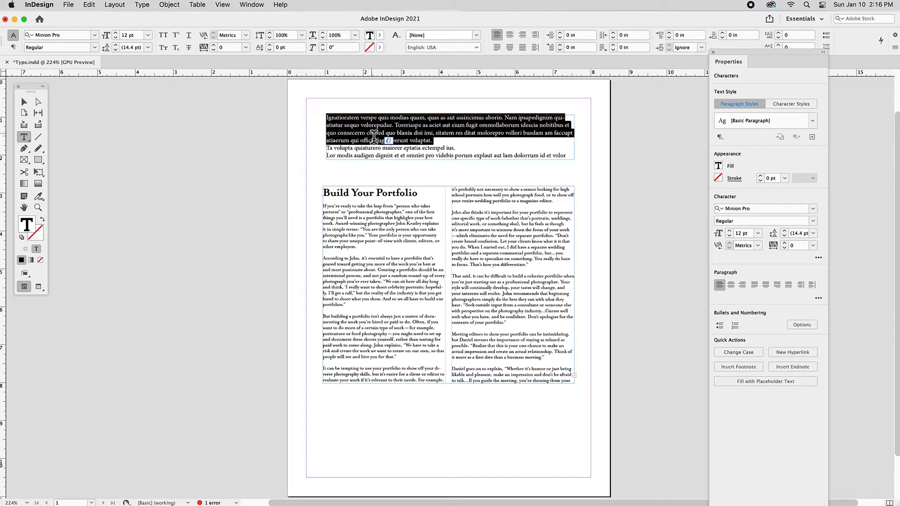
Step: Select the word "consed" again and extend the selection to the entire placeholder story
{"action": "left_click", "coordinate": [373, 137]}
{"action": "left_click", "coordinate": [373, 137]}
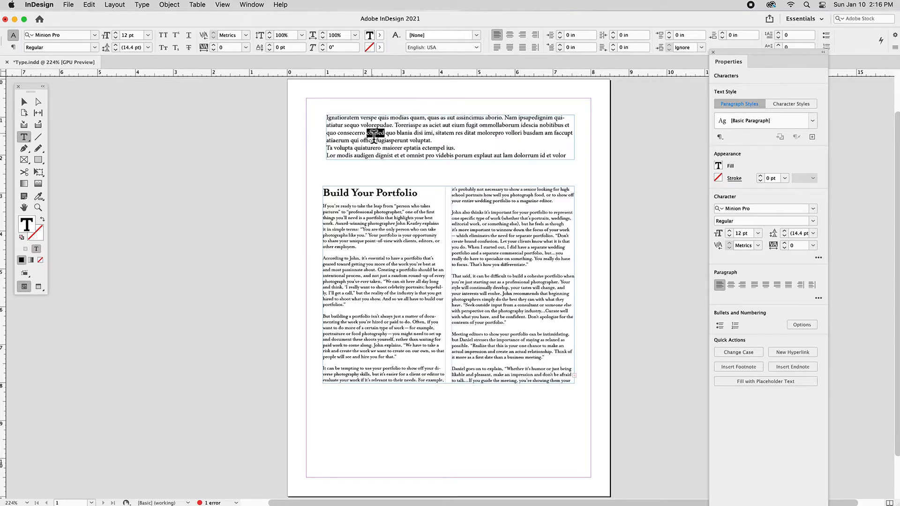
{"action": "left_click", "coordinate": [374, 137]}
{"action": "left_click", "coordinate": [374, 138]}
{"action": "left_click", "coordinate": [374, 137]}
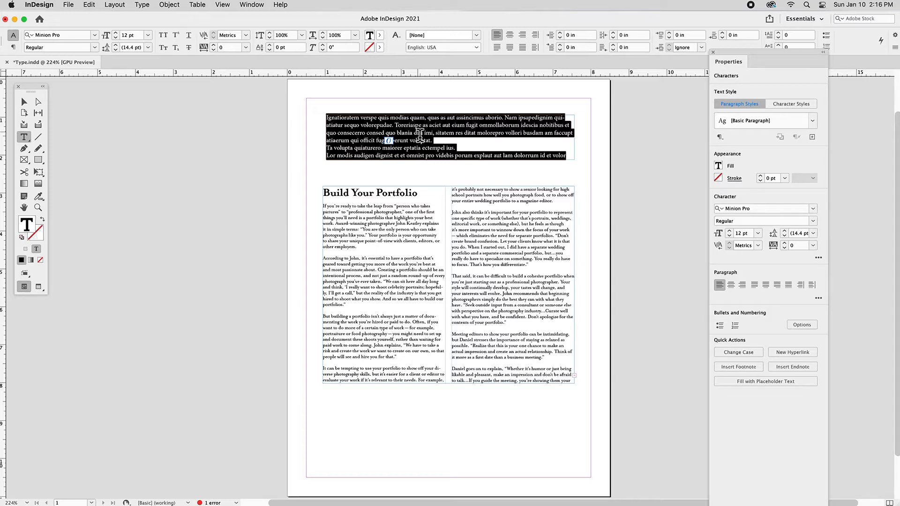
{"action": "left_click_drag", "start_coordinate": [420, 136], "coordinate": [161, 124]}
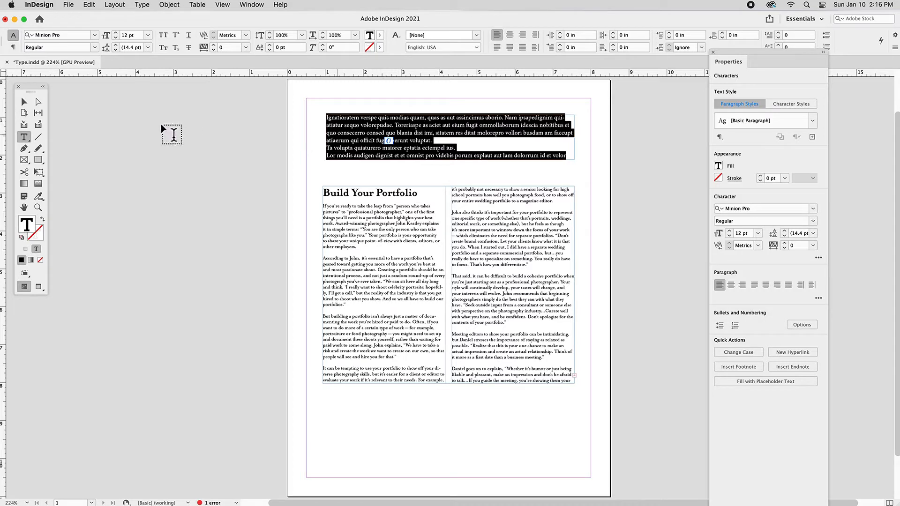
Step: Delete all the placeholder text from the upper frame and return to frame selection
{"action": "left_click", "coordinate": [24, 101]}
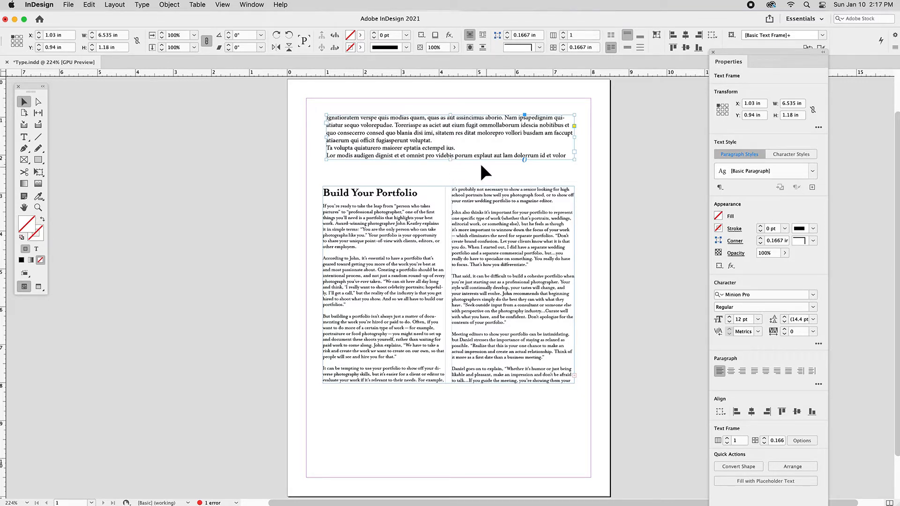
{"action": "double_click", "coordinate": [453, 148]}
{"action": "key", "text": "super+a"}
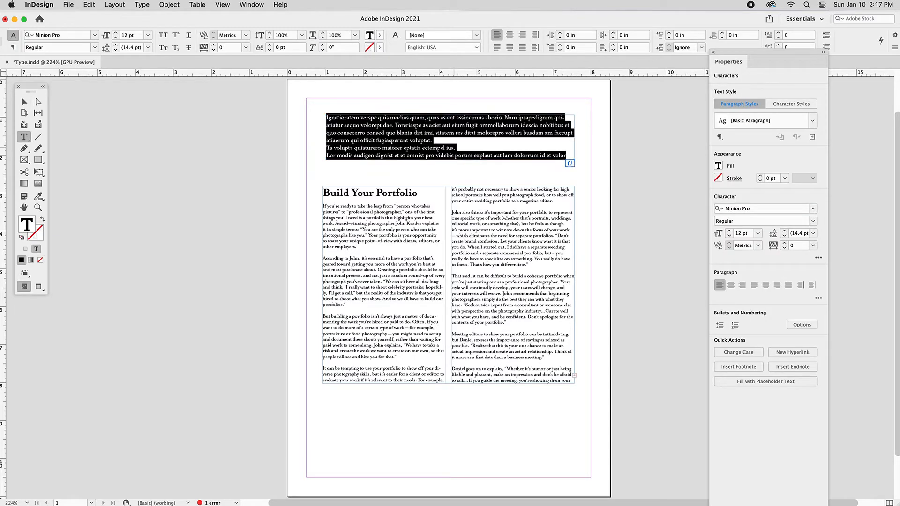
{"action": "key", "text": "BackSpace"}
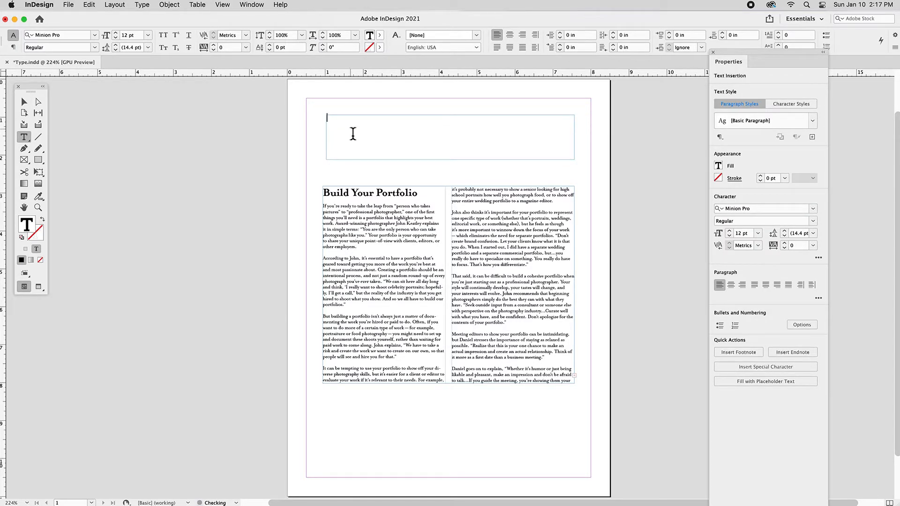
{"action": "key", "text": "Escape"}
{"action": "key", "text": "Escape"}
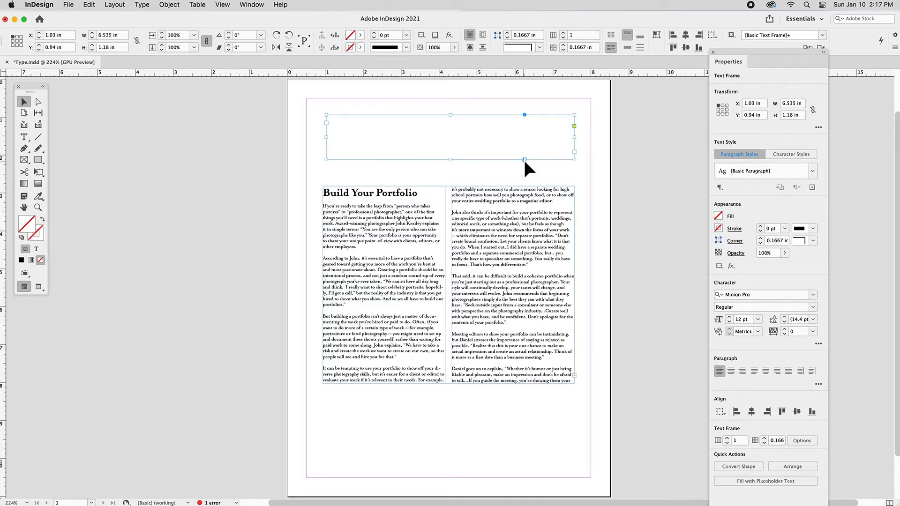
Step: Nudge the empty upper frame slightly to the right and fill it with placeholder text using the Type tool
{"action": "key", "text": "Right"}
{"action": "key", "text": "t"}
{"action": "left_click", "coordinate": [436, 140]}
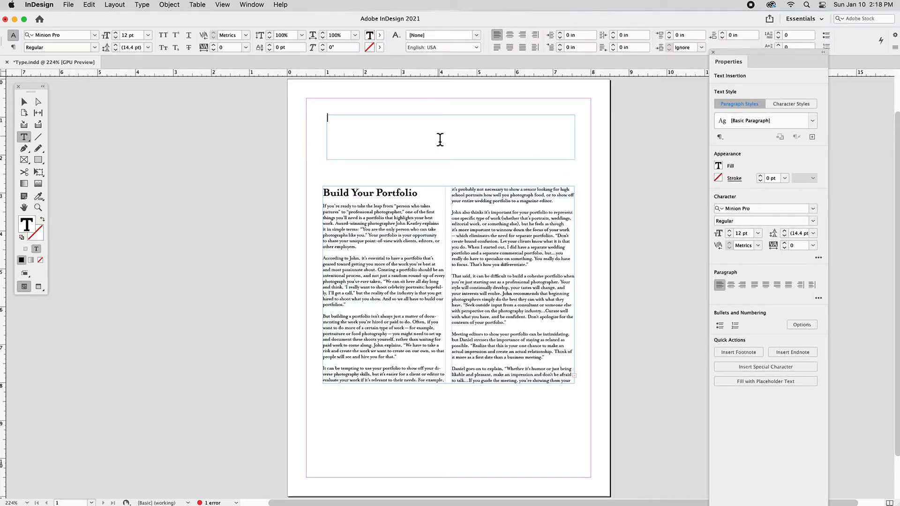
{"action": "key", "text": "super+alt+shift+f"}
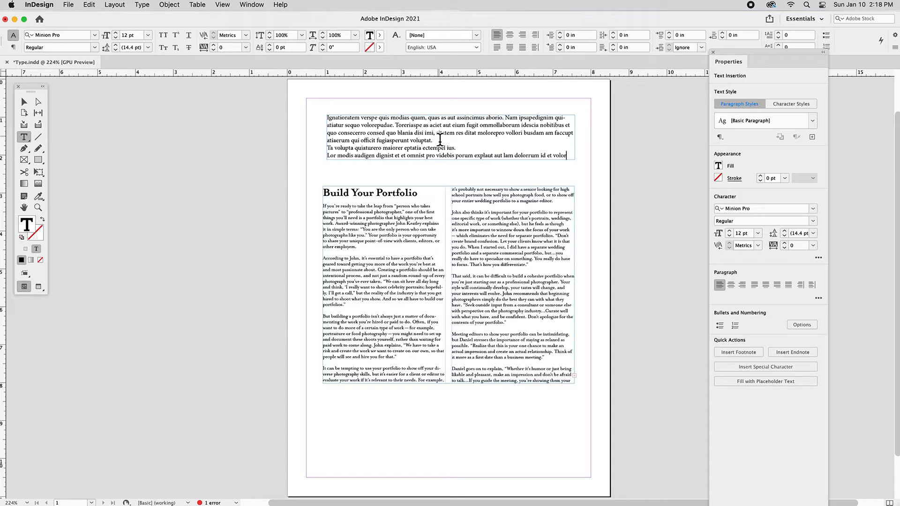
Step: Move the placeholder text frame to about X 0.63 in, Y 0.70 in and resize it to about 4.77 by 1.71 in
{"action": "left_click", "coordinate": [24, 102]}
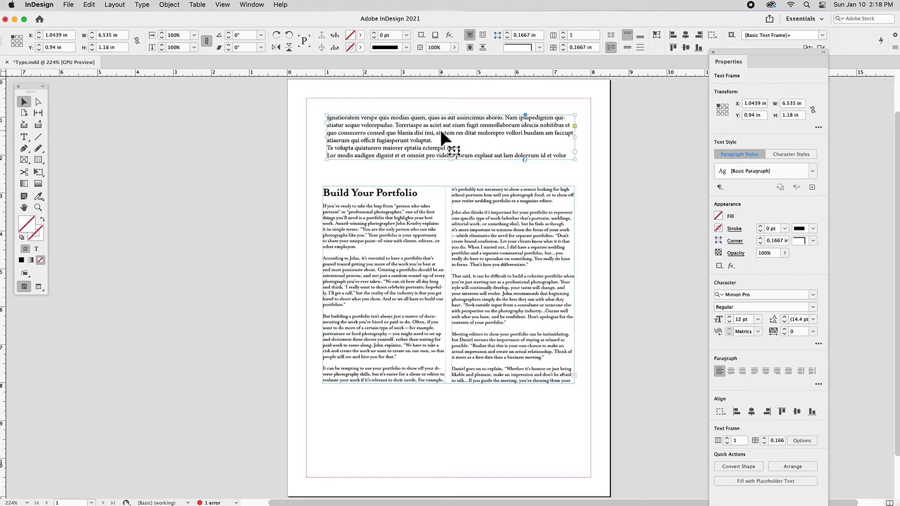
{"action": "left_click_drag", "start_coordinate": [427, 136], "coordinate": [411, 125]}
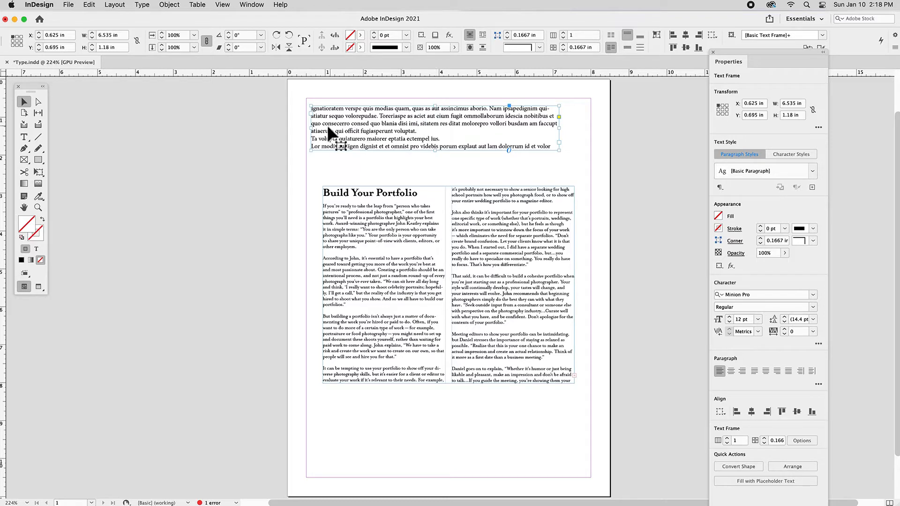
{"action": "left_click_drag", "start_coordinate": [436, 151], "coordinate": [437, 171]}
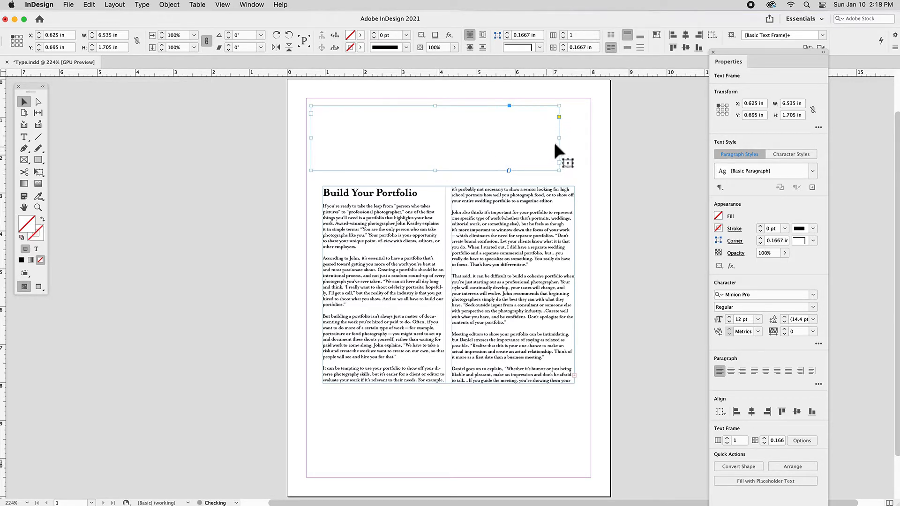
{"action": "left_click_drag", "start_coordinate": [564, 144], "coordinate": [490, 137]}
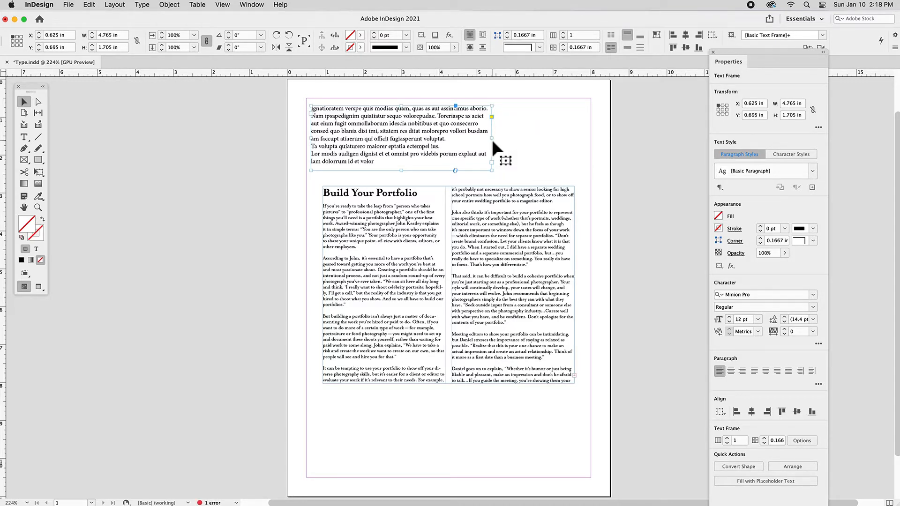
Step: Move the placeholder frame below the article to about X 1.87 in, Y 8.56 in, and try rotating it before undoing the rotation
{"action": "left_click_drag", "start_coordinate": [389, 139], "coordinate": [426, 136]}
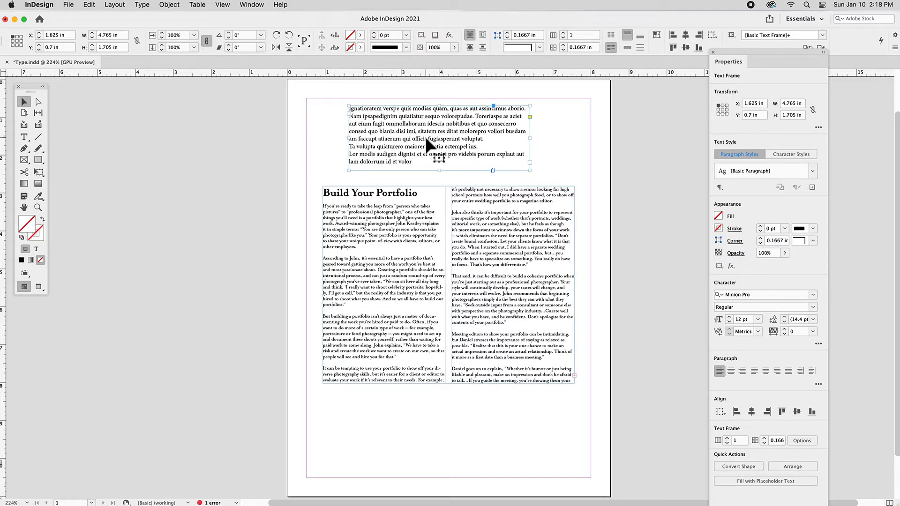
{"action": "left_click_drag", "start_coordinate": [425, 137], "coordinate": [429, 438]}
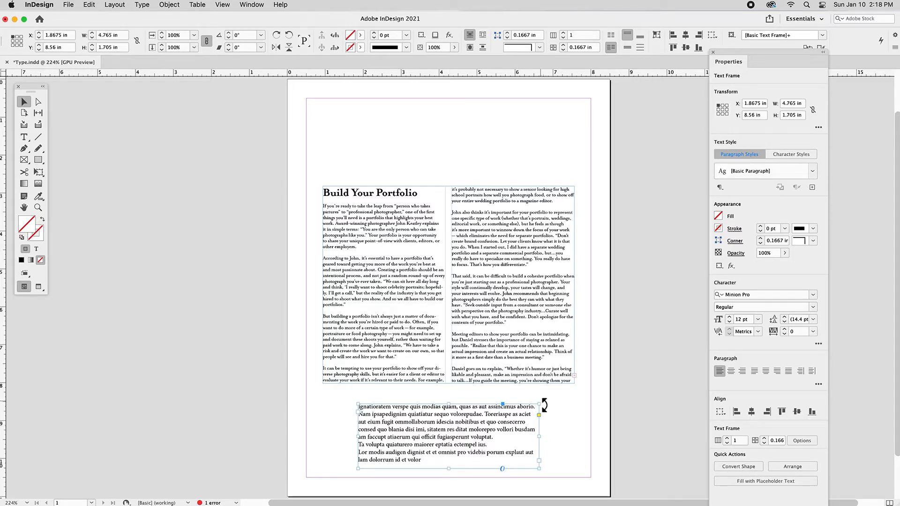
{"action": "left_click_drag", "start_coordinate": [545, 405], "coordinate": [517, 389]}
{"action": "key", "text": "super+z"}
Step: Enter the article text and extend the selection from the word "photographer" to its line and the entire first body paragraph
{"action": "left_click", "coordinate": [404, 304]}
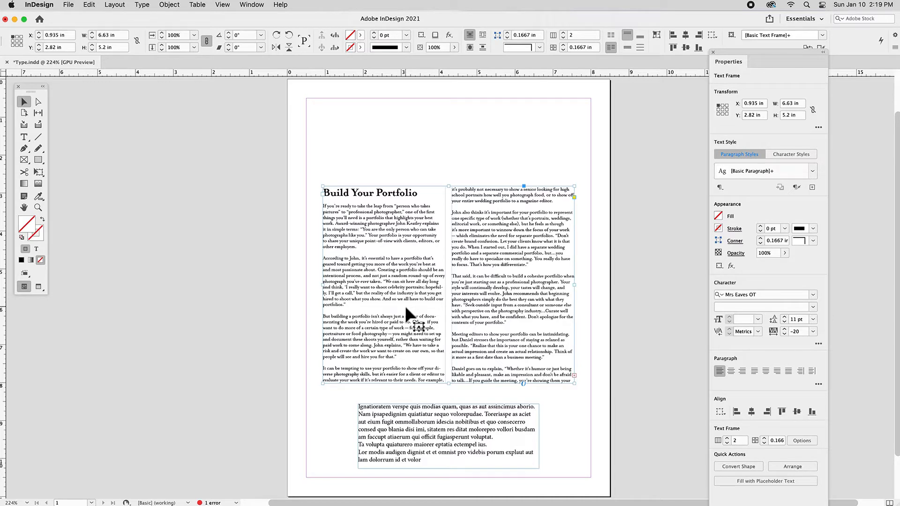
{"action": "double_click", "coordinate": [386, 224]}
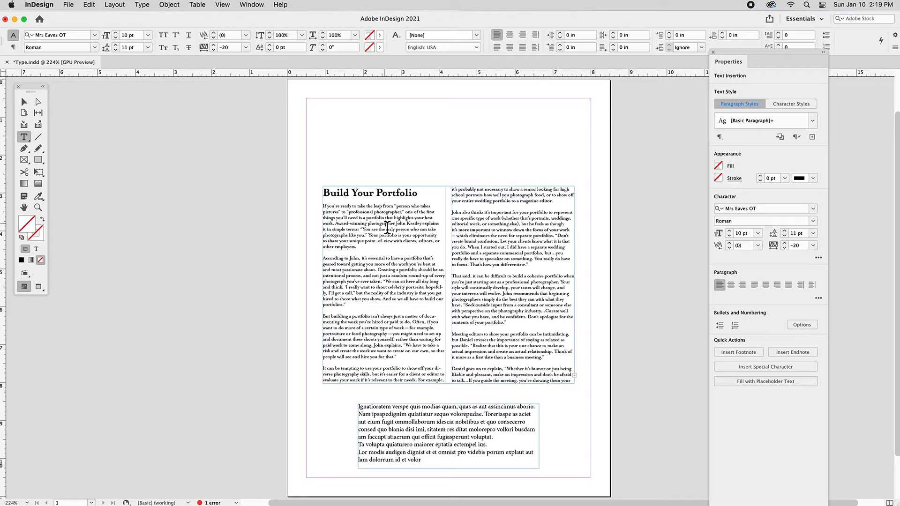
{"action": "double_click", "coordinate": [387, 224]}
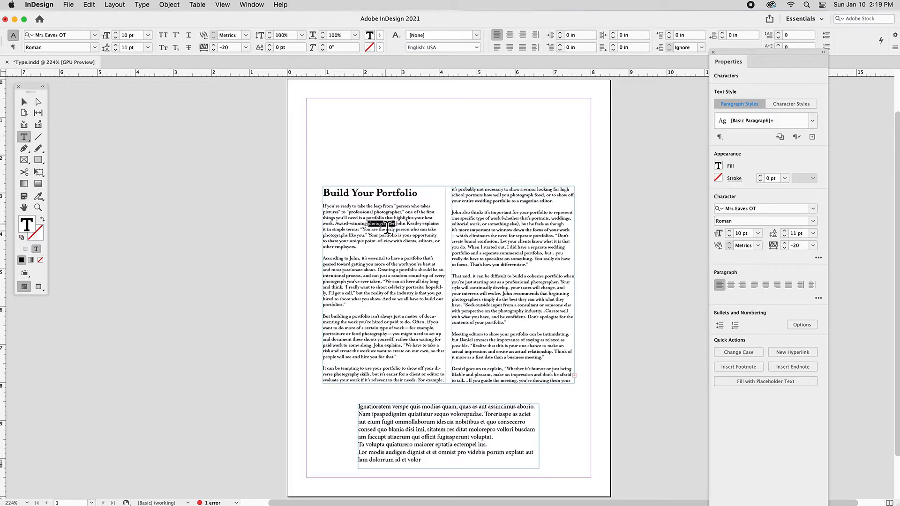
{"action": "triple_click", "coordinate": [387, 225]}
{"action": "double_click", "coordinate": [387, 227]}
{"action": "left_click", "coordinate": [387, 227]}
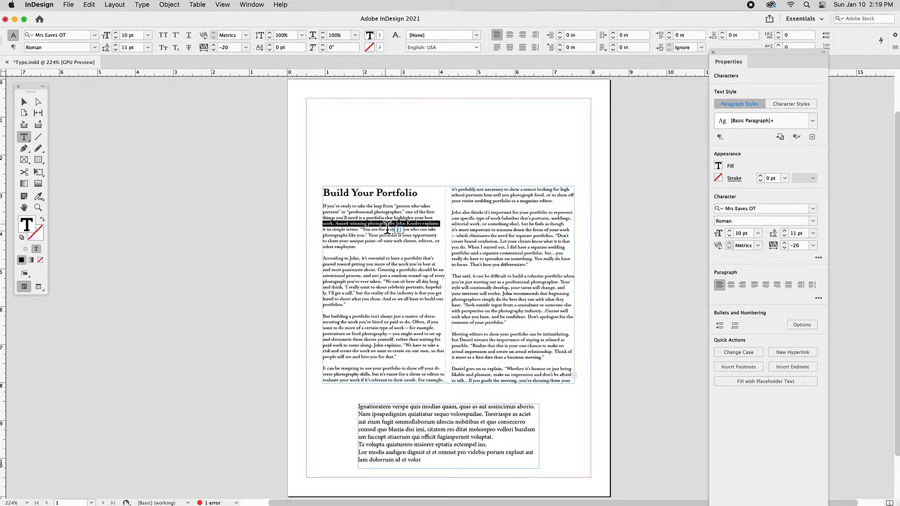
{"action": "left_click", "coordinate": [387, 226]}
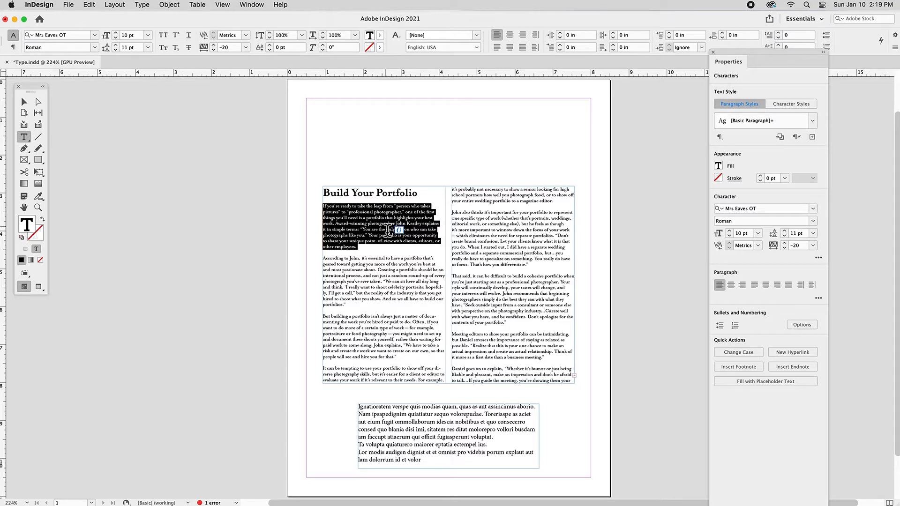
Step: Shift the floating Properties panel slightly toward the page and expand its additional character options
{"action": "left_click_drag", "start_coordinate": [370, 229], "coordinate": [104, 114]}
{"action": "left_click", "coordinate": [252, 4]}
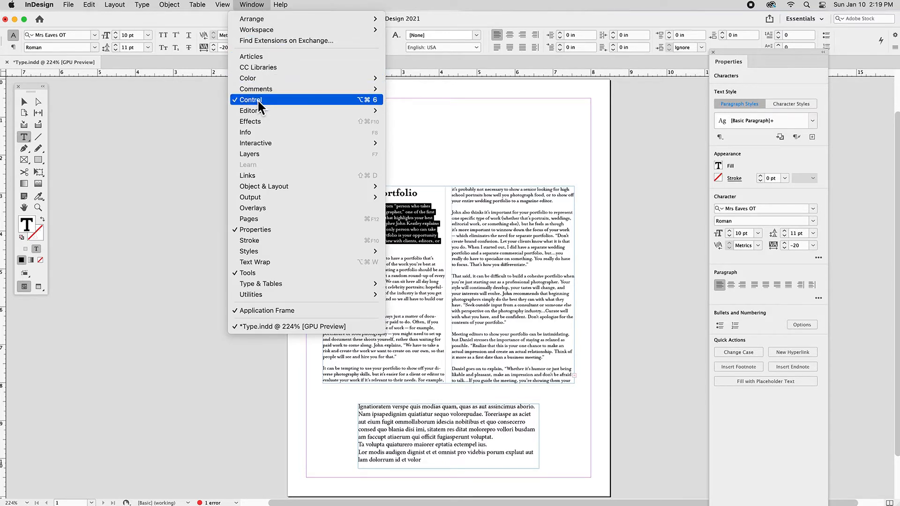
{"action": "left_click", "coordinate": [255, 4]}
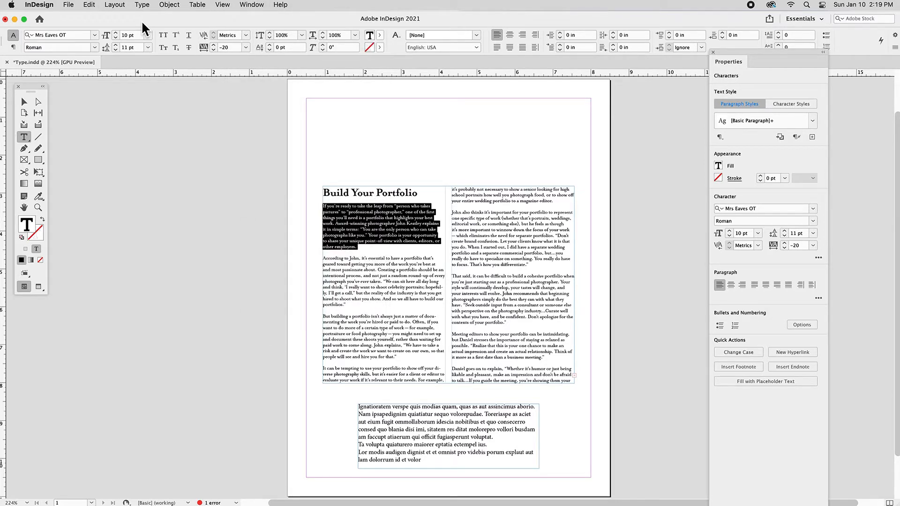
{"action": "left_click_drag", "start_coordinate": [730, 56], "coordinate": [709, 61]}
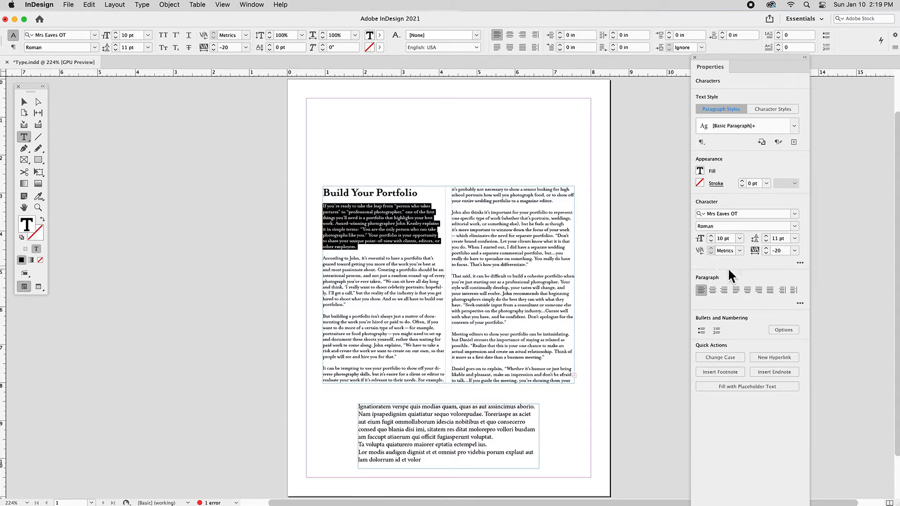
{"action": "left_click", "coordinate": [256, 5]}
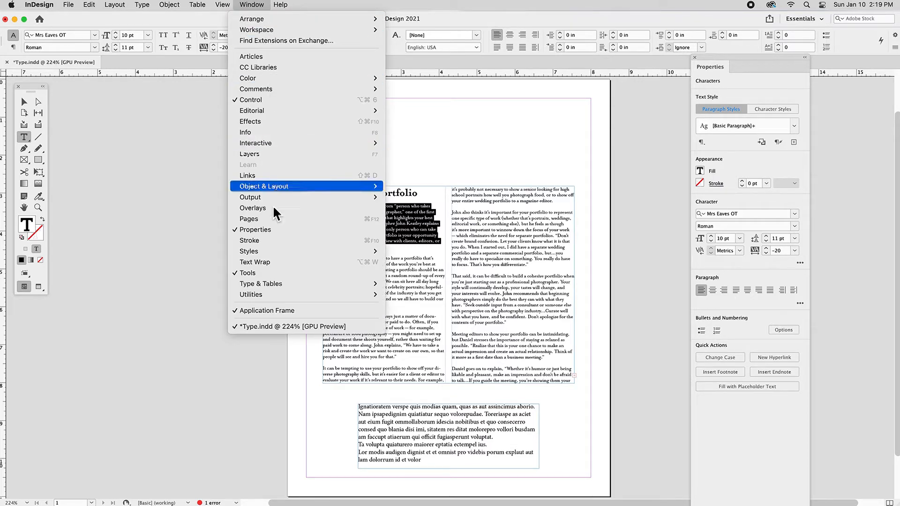
{"action": "left_click", "coordinate": [155, 232]}
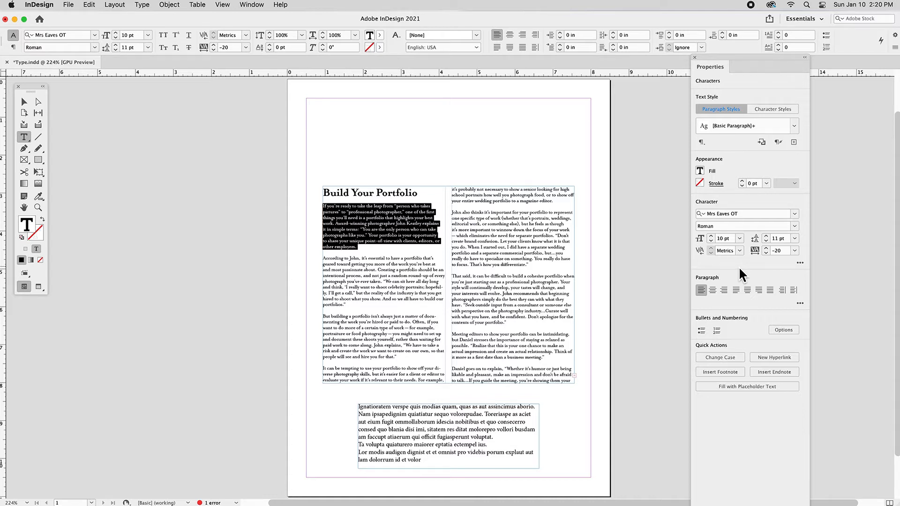
{"action": "left_click", "coordinate": [800, 263]}
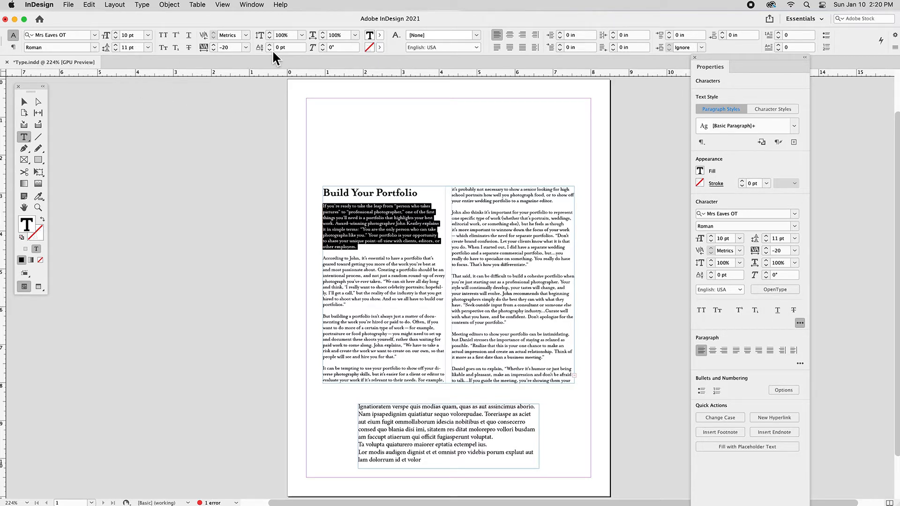
Step: Browse the available fonts with the sample text set to "The quick brown fox jumps over lazy dog."
{"action": "scroll", "coordinate": [95, 36], "scroll_direction": "up", "scroll_amount": 1}
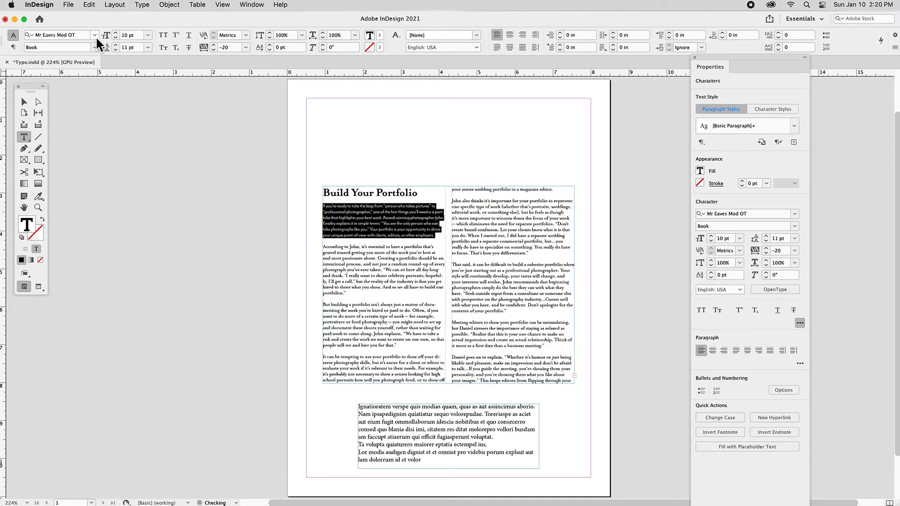
{"action": "left_click", "coordinate": [95, 35]}
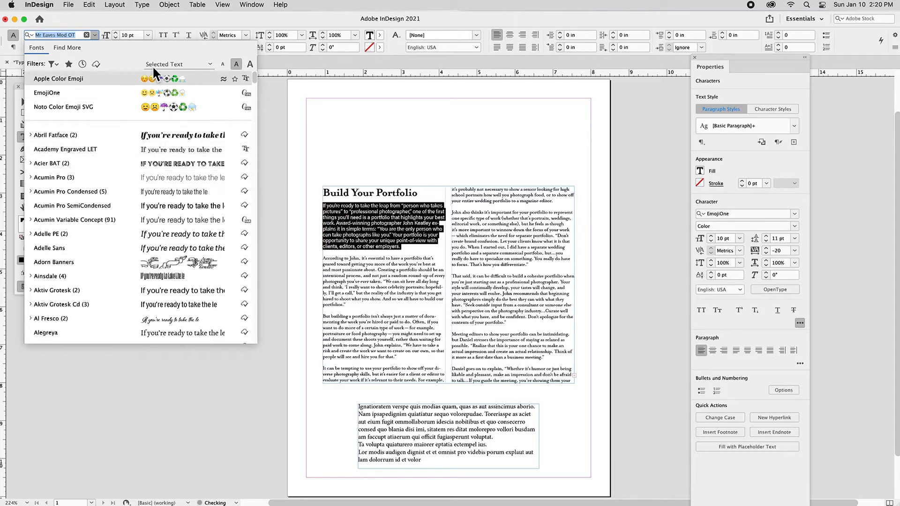
{"action": "left_click", "coordinate": [211, 64]}
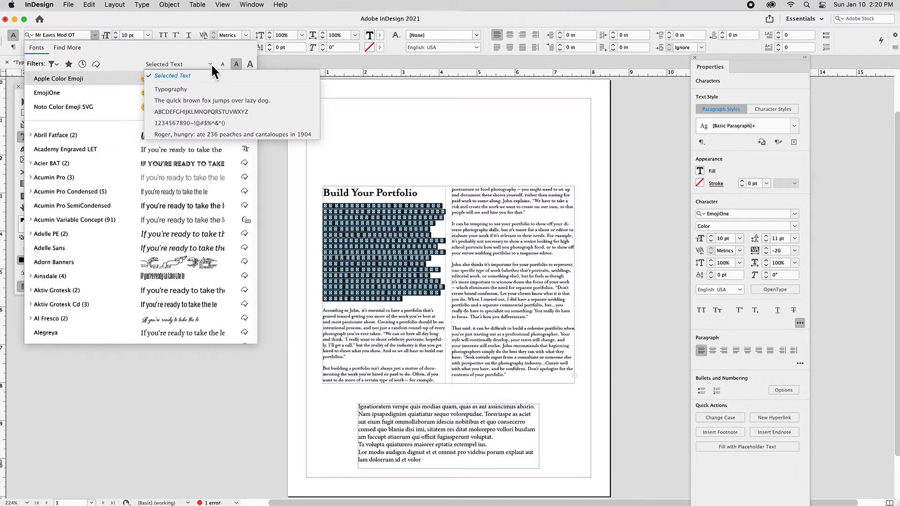
{"action": "left_click", "coordinate": [197, 102]}
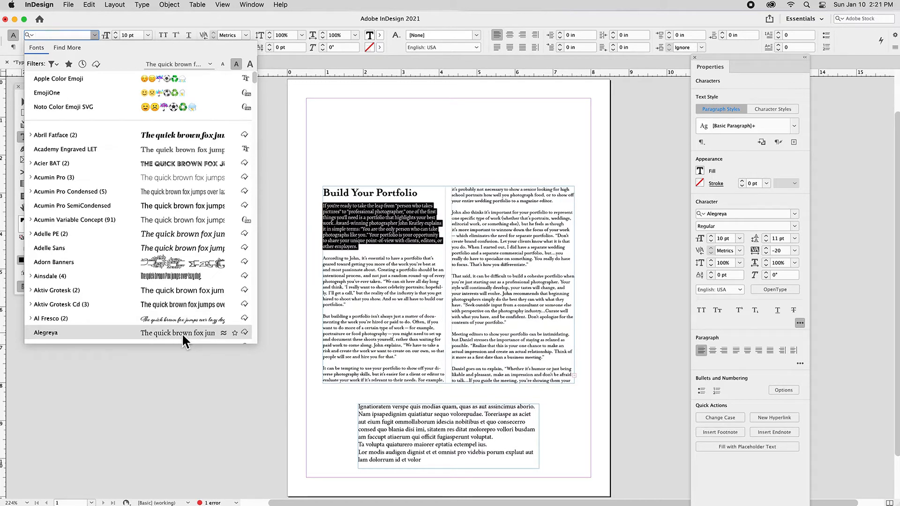
Step: Set the selected first body paragraph in Euphemia UCAS with the Bold style
{"action": "scroll", "coordinate": [182, 332], "scroll_direction": "down", "scroll_amount": 10}
{"action": "scroll", "coordinate": [187, 219], "scroll_direction": "down", "scroll_amount": 12}
{"action": "scroll", "coordinate": [184, 195], "scroll_direction": "down", "scroll_amount": 2}
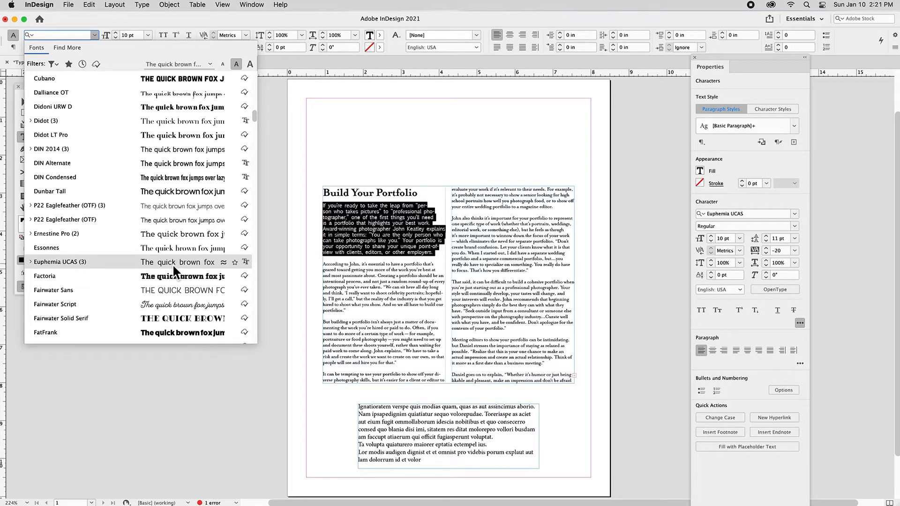
{"action": "left_click", "coordinate": [173, 264]}
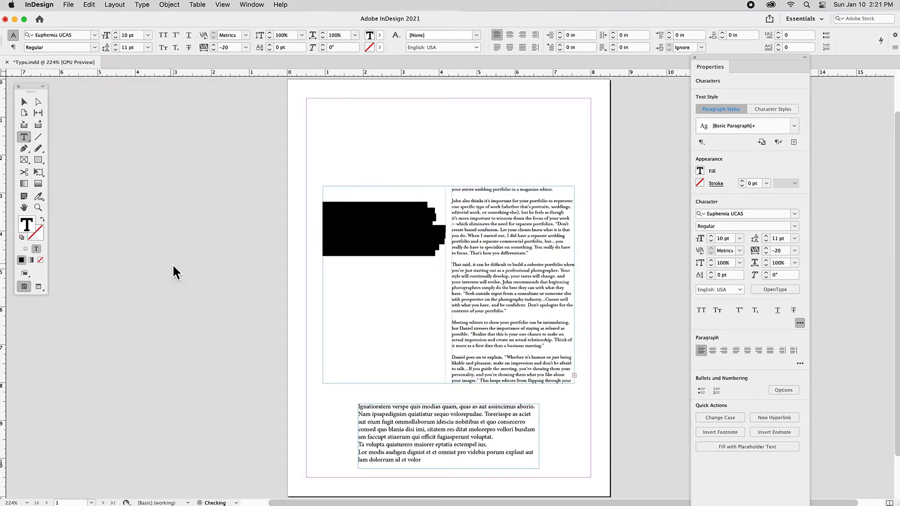
{"action": "left_click", "coordinate": [96, 48]}
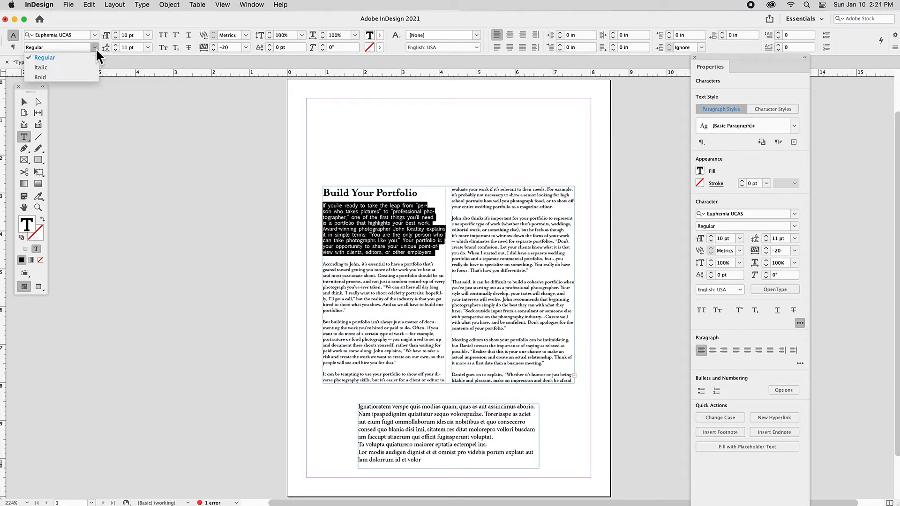
{"action": "left_click", "coordinate": [65, 74]}
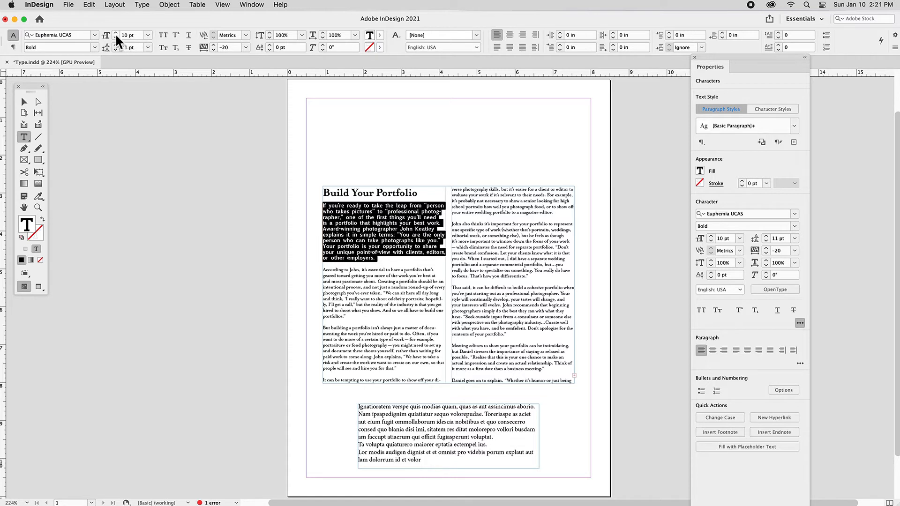
Step: Raise the selected paragraph's font size stepwise to 13 pt and lower it to 11 pt
{"action": "left_click", "coordinate": [148, 35]}
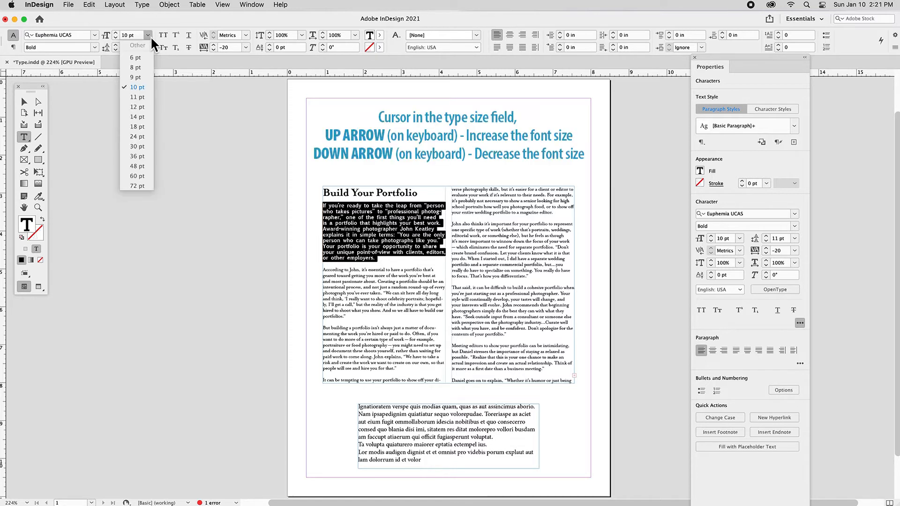
{"action": "left_click", "coordinate": [148, 35]}
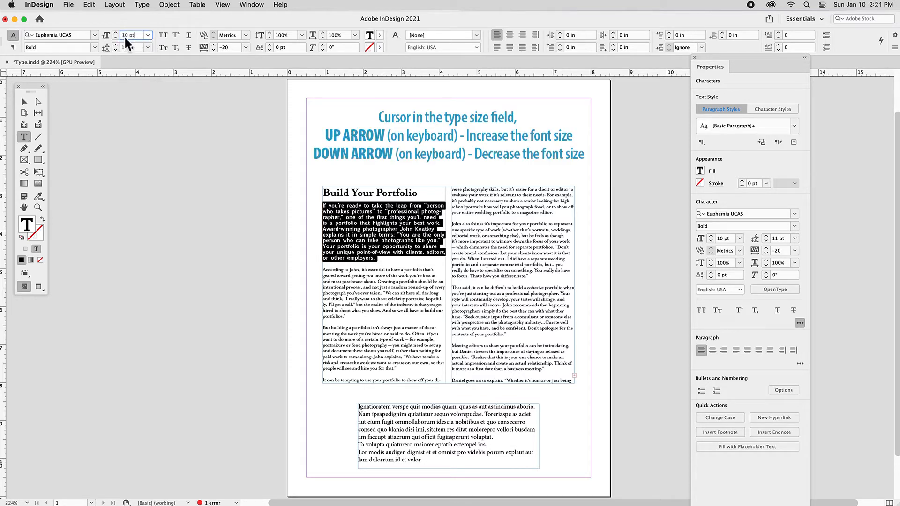
{"action": "type", "text": "14"}
{"action": "key", "text": "Return"}
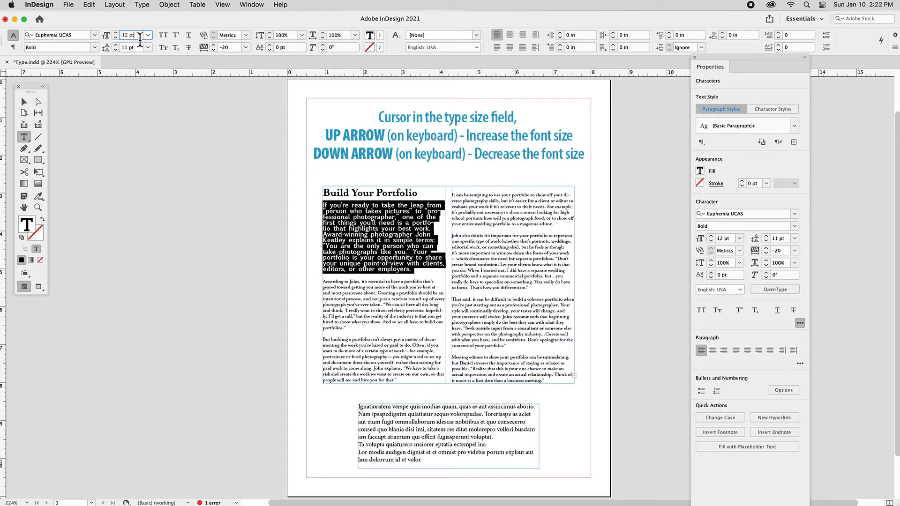
{"action": "key", "text": "Up"}
{"action": "key", "text": "Up"}
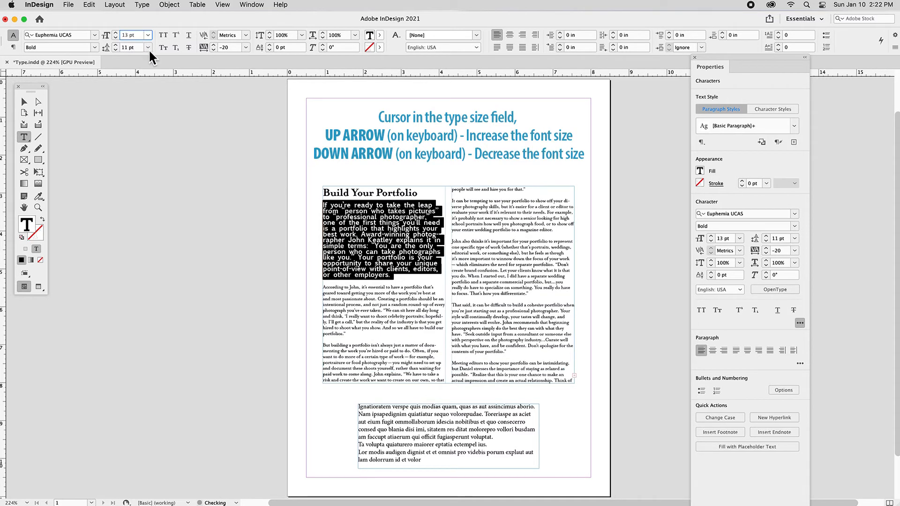
{"action": "key", "text": "Down"}
{"action": "key", "text": "Down"}
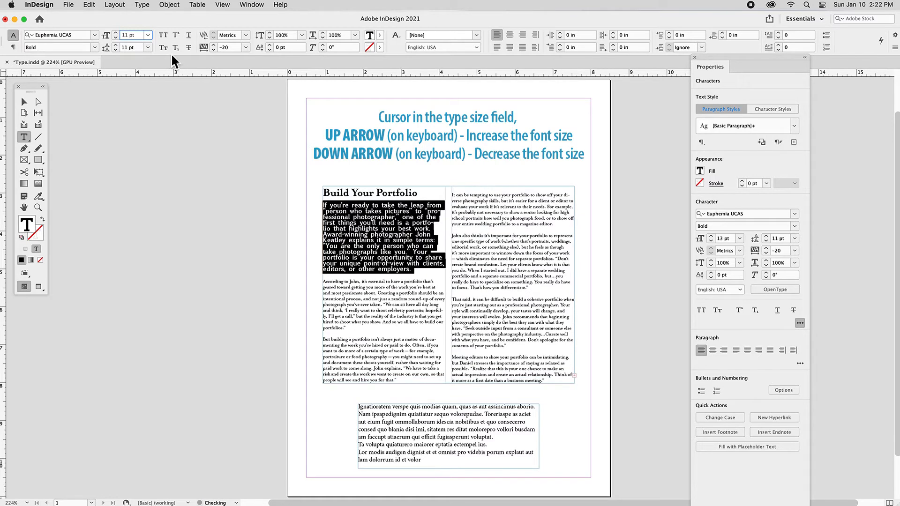
{"action": "key", "text": "Return"}
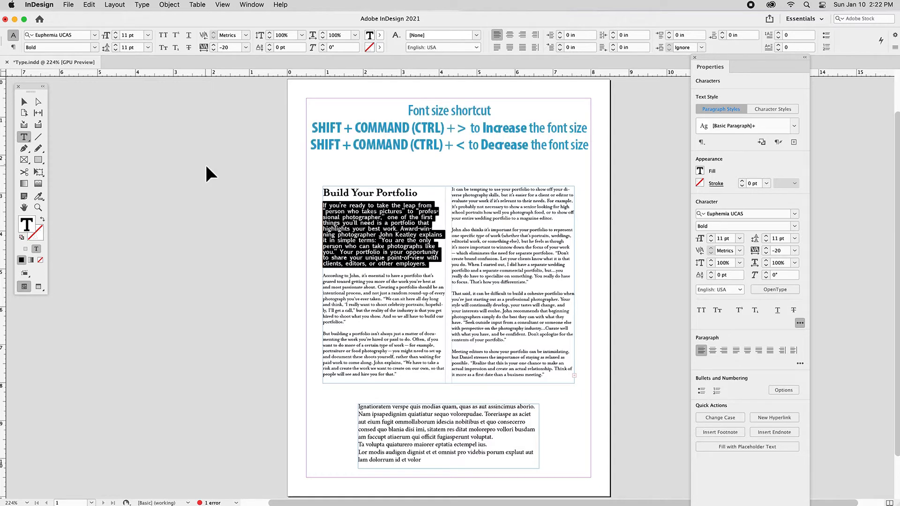
Step: Enlarge and reduce the selected paragraph's type in increments up to 16 pt, ending at 12 pt
{"action": "key", "text": "super+shift+period"}
{"action": "key", "text": "super+shift+period"}
{"action": "key", "text": "super+shift+period"}
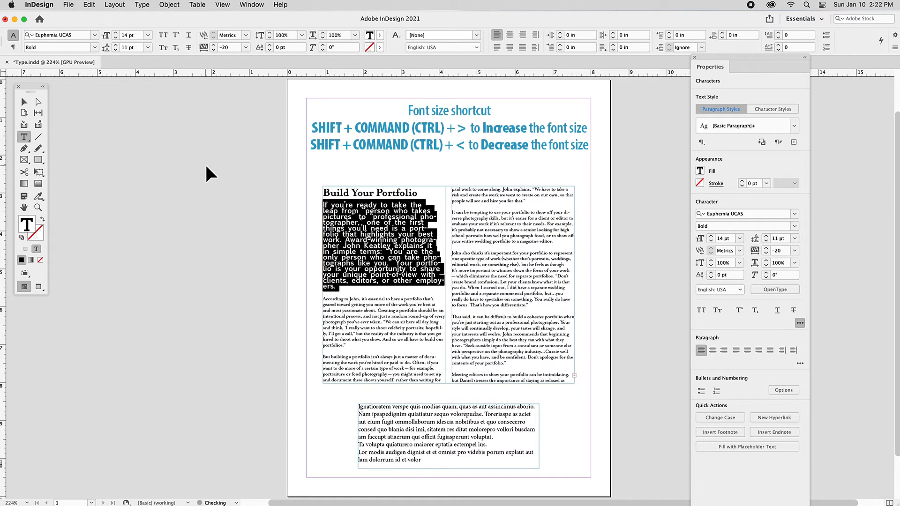
{"action": "key", "text": "super+shift+comma"}
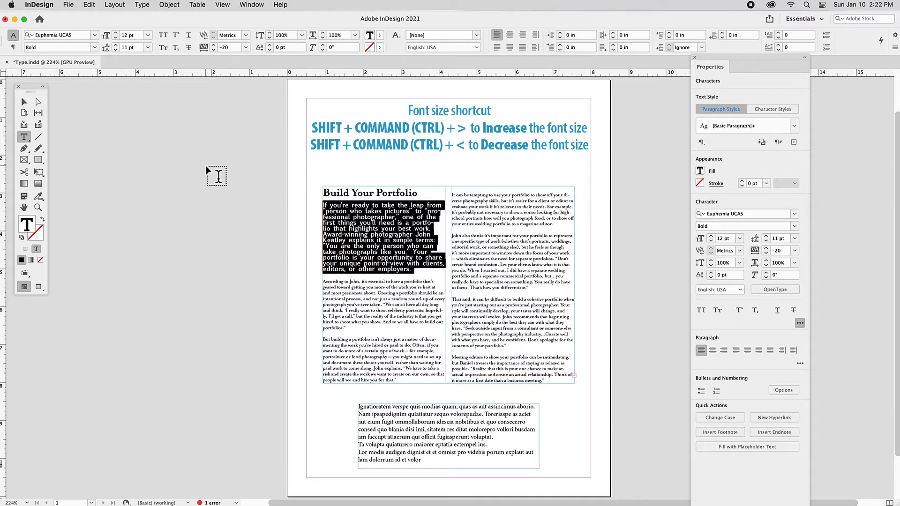
{"action": "key", "text": "super+shift+period"}
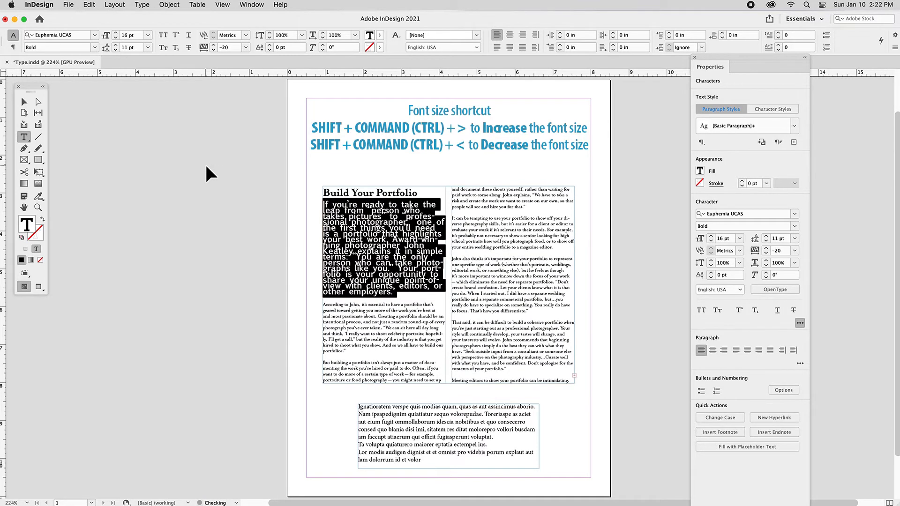
{"action": "key", "text": "super+shift+comma"}
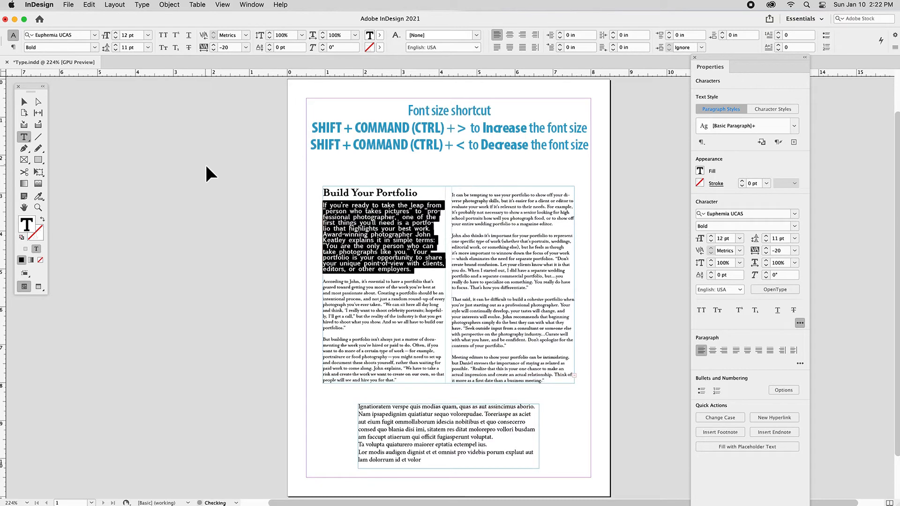
Step: Enlarge and reduce the selected paragraph's font size in increments, ending at 10 pt
{"action": "key", "text": "super+shift+period"}
{"action": "key", "text": "super+shift+comma"}
{"action": "key", "text": "super+shift+period"}
{"action": "key", "text": "super+shift+comma"}
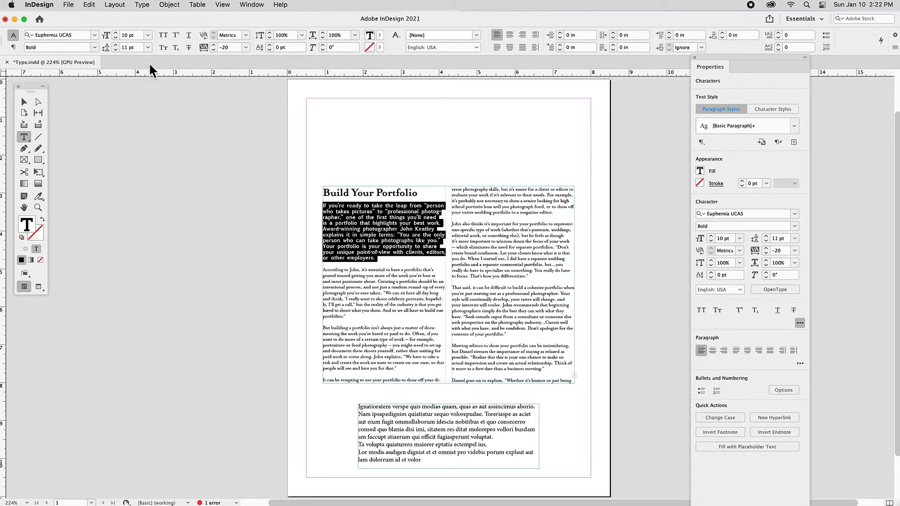
Step: Set the selected paragraph's leading to Auto and raise its font size to 13 pt
{"action": "left_click", "coordinate": [147, 48]}
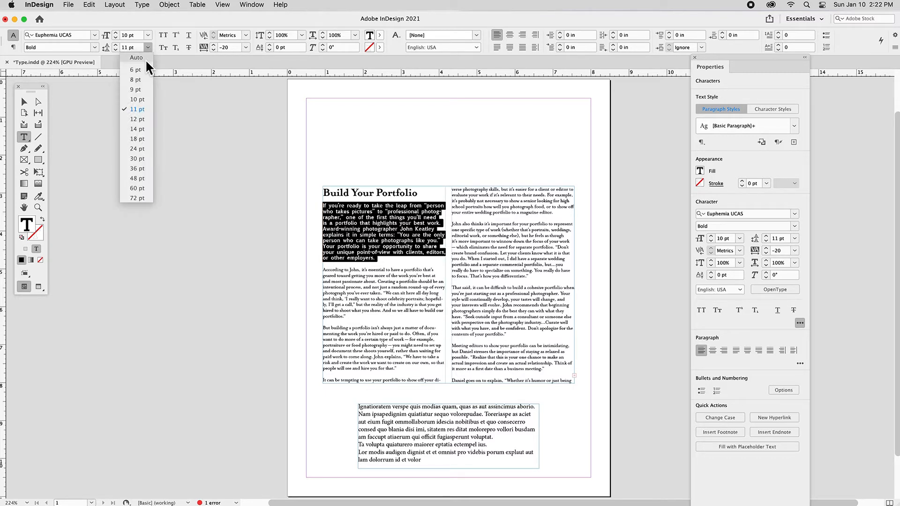
{"action": "left_click", "coordinate": [145, 59]}
{"action": "left_click", "coordinate": [117, 32]}
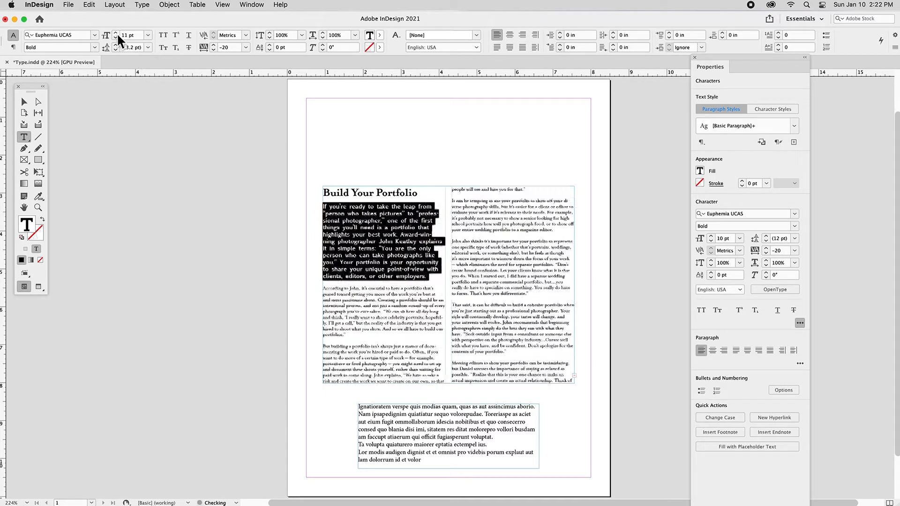
{"action": "left_click", "coordinate": [117, 33]}
{"action": "left_click", "coordinate": [117, 33]}
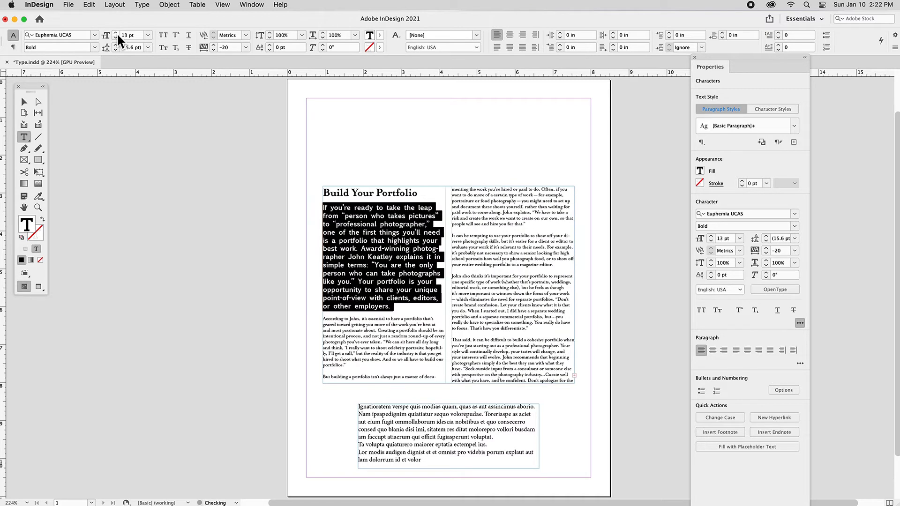
Step: Raise the selected paragraph's leading to 16 pt and return it to Auto
{"action": "left_click", "coordinate": [119, 47]}
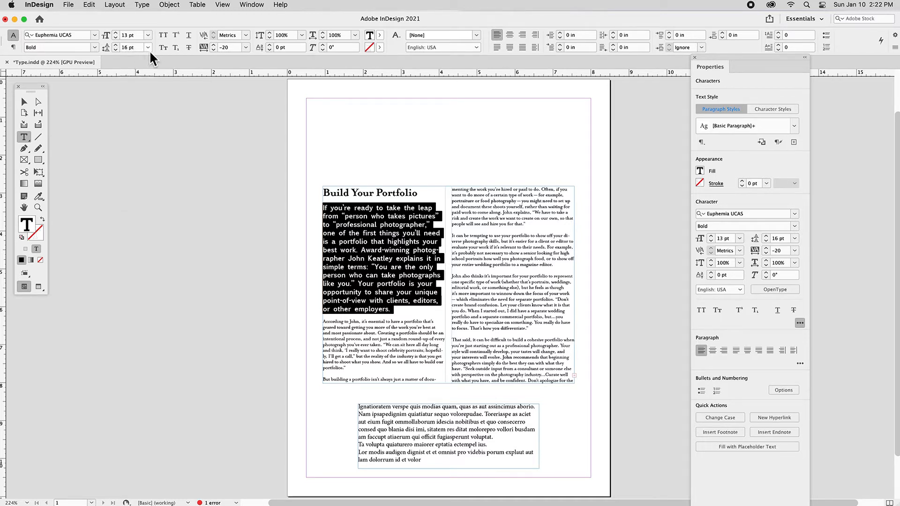
{"action": "left_click", "coordinate": [148, 47]}
{"action": "left_click", "coordinate": [145, 60]}
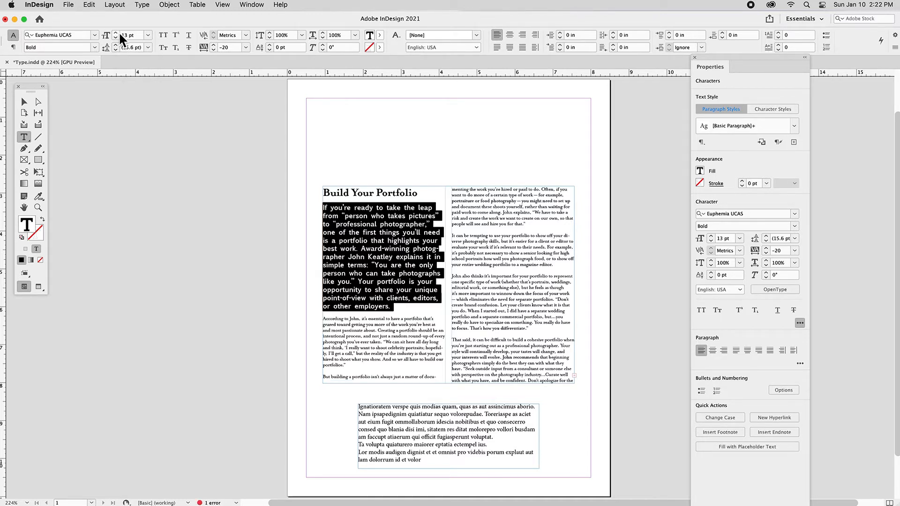
Step: Increase the selected paragraph's font size in increments and bring it back down to 13 pt
{"action": "left_click", "coordinate": [119, 32]}
{"action": "left_click", "coordinate": [116, 38]}
{"action": "left_click", "coordinate": [116, 38]}
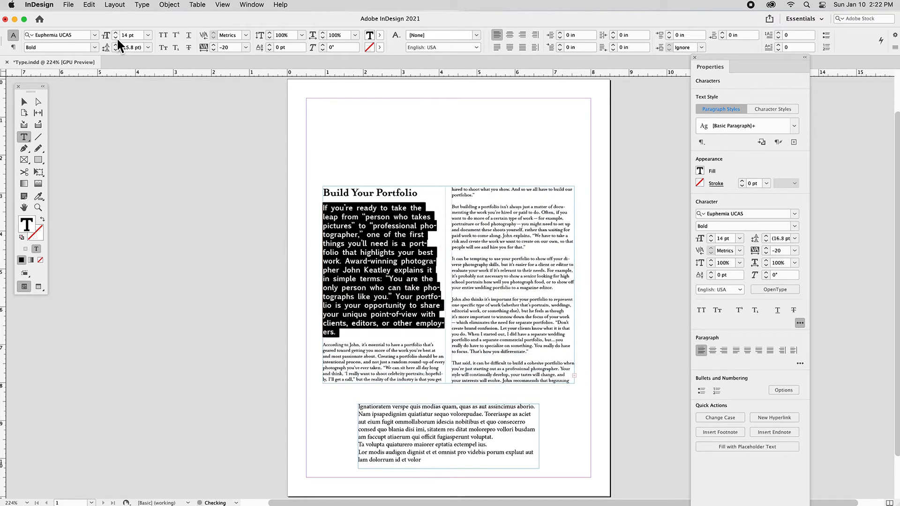
{"action": "left_click", "coordinate": [116, 38]}
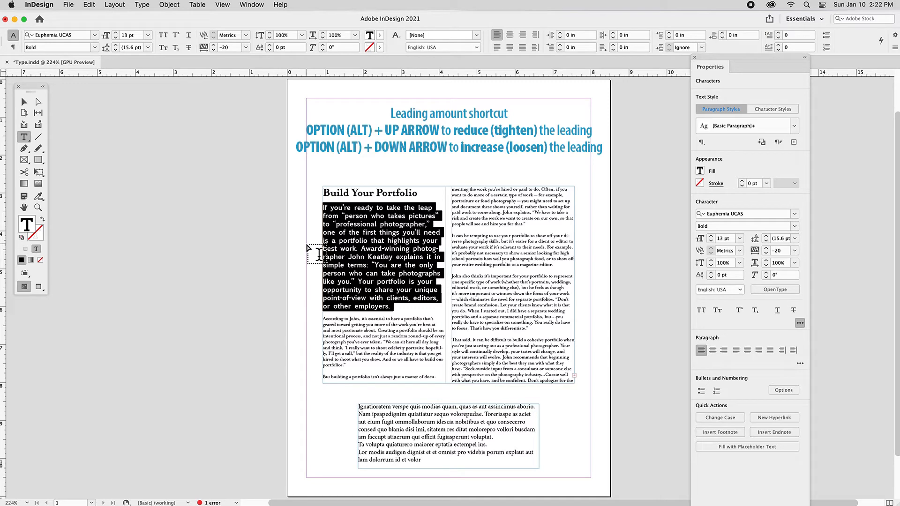
Step: Tighten the selected paragraph's leading in increments to 12.6 pt and loosen it again to 15.6 pt
{"action": "key", "text": "alt+Up"}
{"action": "key", "text": "alt+Up"}
{"action": "key", "text": "alt+Up"}
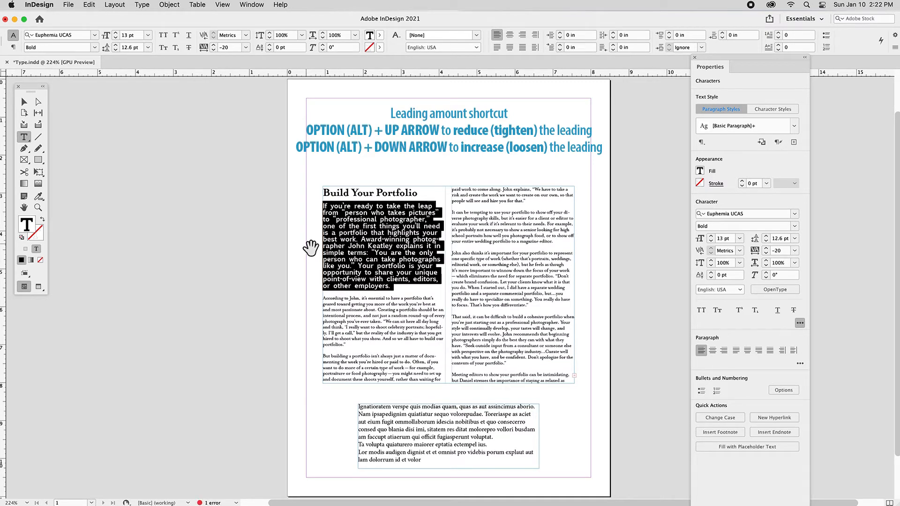
{"action": "key", "text": "alt+Down"}
{"action": "key", "text": "alt+Down"}
{"action": "key", "text": "alt+Down"}
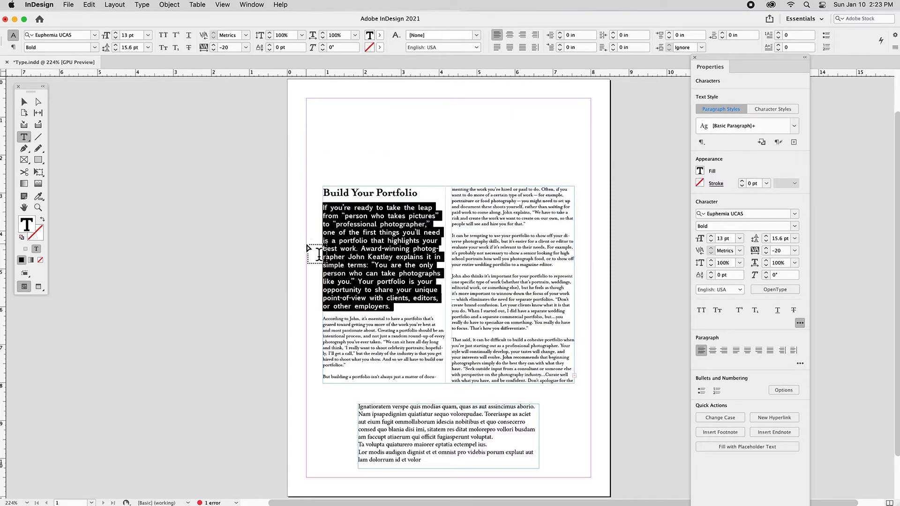
Step: Try the All Caps, Superscript and Underline formatting on the selected paragraph
{"action": "left_click", "coordinate": [164, 36]}
{"action": "left_click", "coordinate": [164, 35]}
{"action": "left_click", "coordinate": [175, 36]}
{"action": "left_click", "coordinate": [190, 37]}
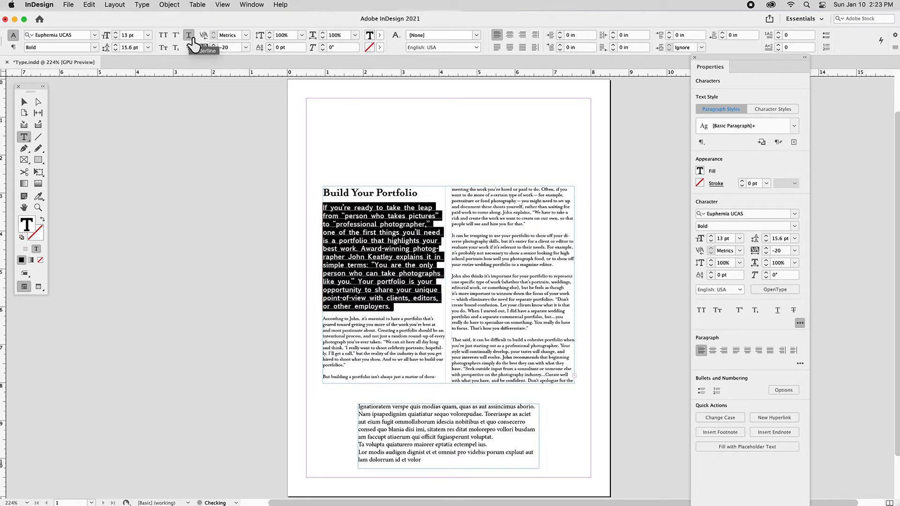
Step: Toggle Small Caps, Subscript and Strikethrough on and off for the selected paragraph, keeping its font style at Bold
{"action": "left_click", "coordinate": [164, 47]}
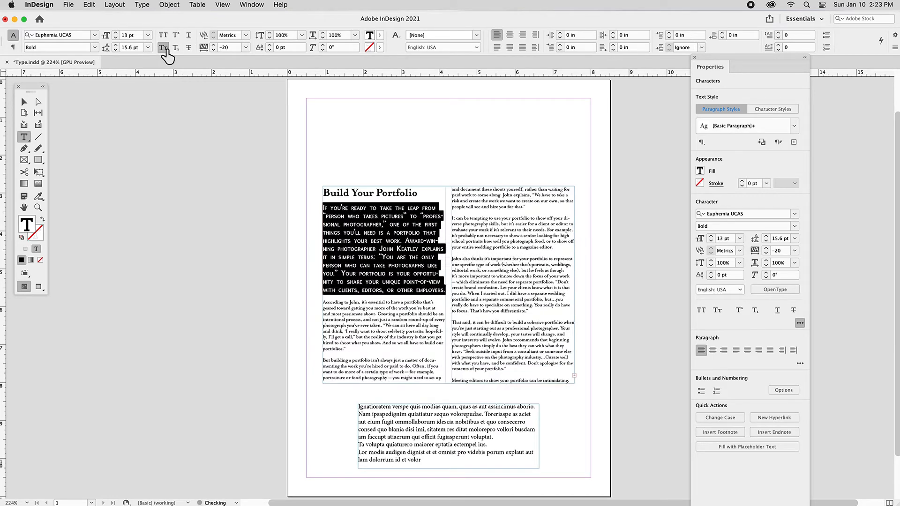
{"action": "left_click", "coordinate": [164, 47]}
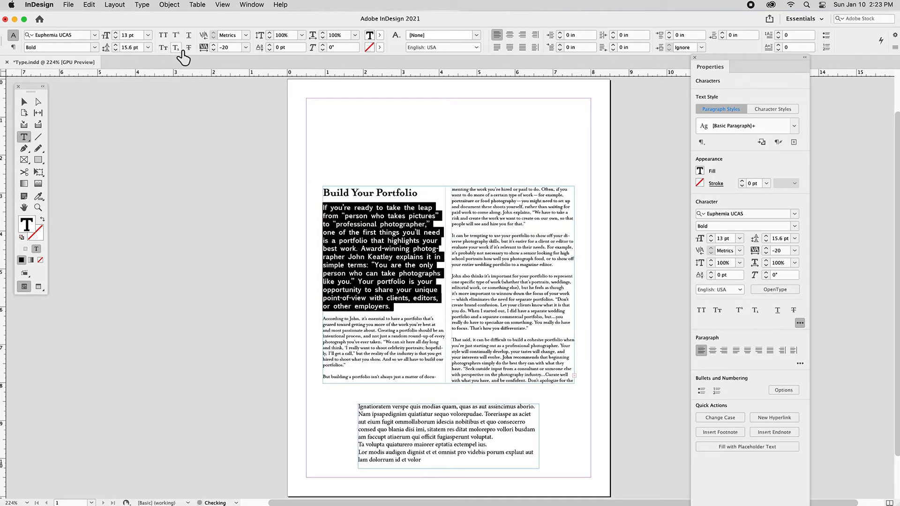
{"action": "left_click", "coordinate": [176, 47]}
{"action": "left_click", "coordinate": [177, 47]}
{"action": "left_click", "coordinate": [189, 48]}
{"action": "left_click", "coordinate": [189, 47]}
{"action": "left_click", "coordinate": [96, 47]}
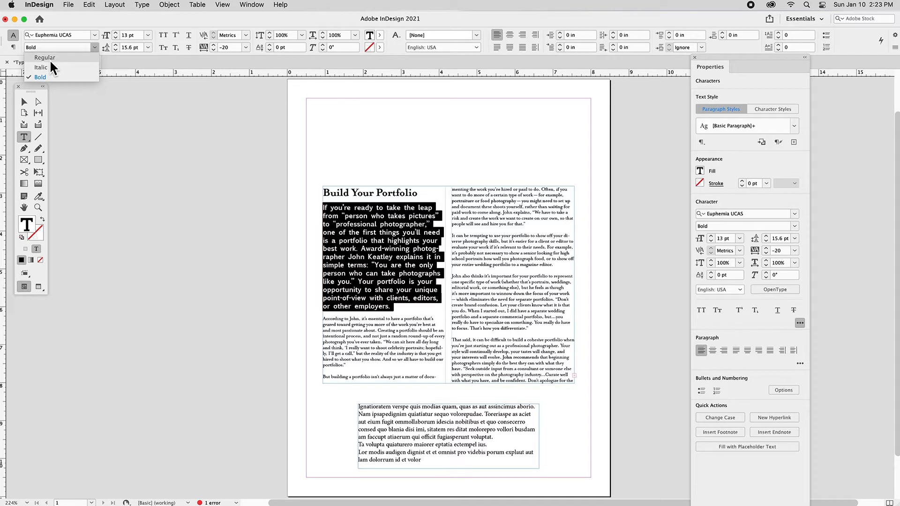
{"action": "left_click", "coordinate": [47, 77]}
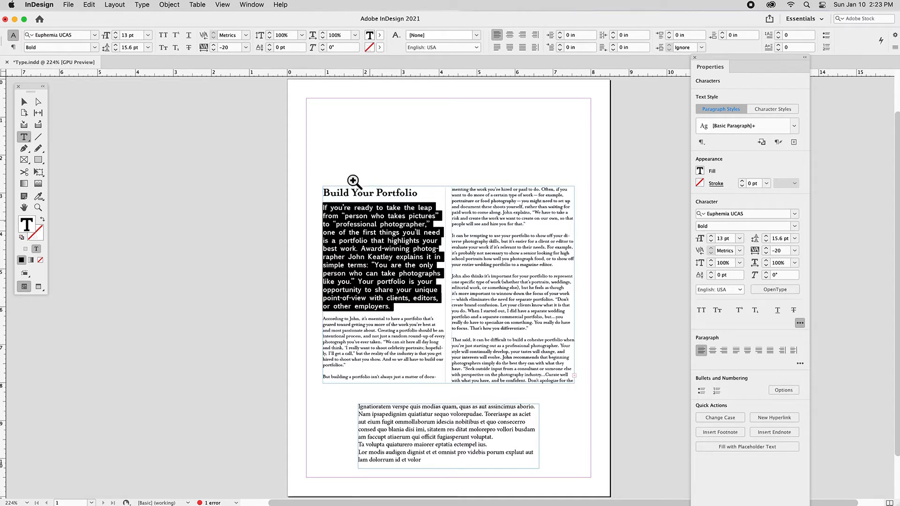
Step: Select the heading "Build Your Portfolio", enlarge its font size in increments to 27 pt, and deselect it
{"action": "left_click", "coordinate": [428, 219]}
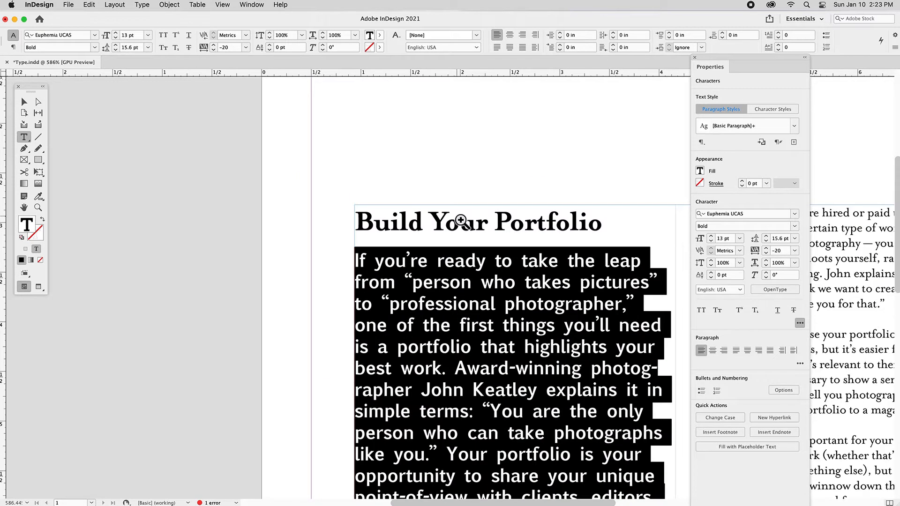
{"action": "left_click", "coordinate": [436, 221]}
{"action": "scroll", "coordinate": [450, 220], "scroll_direction": "left", "scroll_amount": 5}
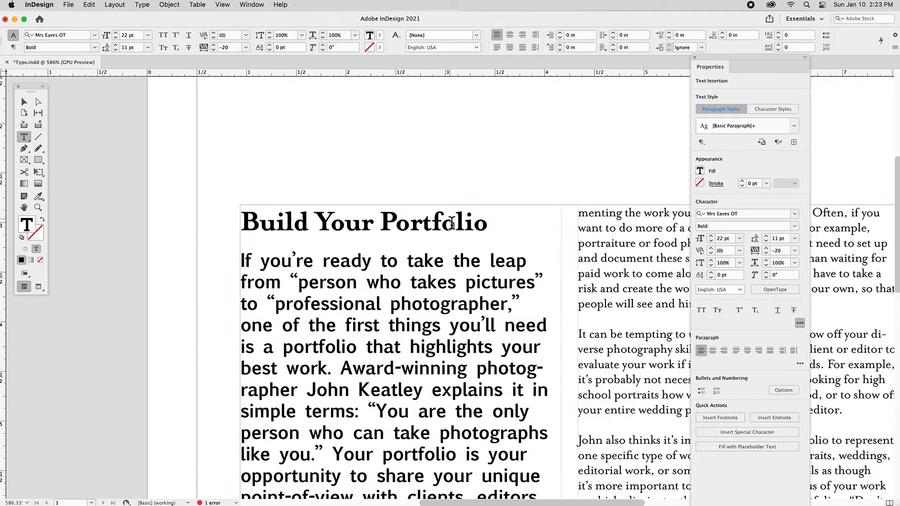
{"action": "left_click_drag", "start_coordinate": [486, 224], "coordinate": [242, 226]}
{"action": "key", "text": "super+shift+period"}
{"action": "key", "text": "super+shift+period"}
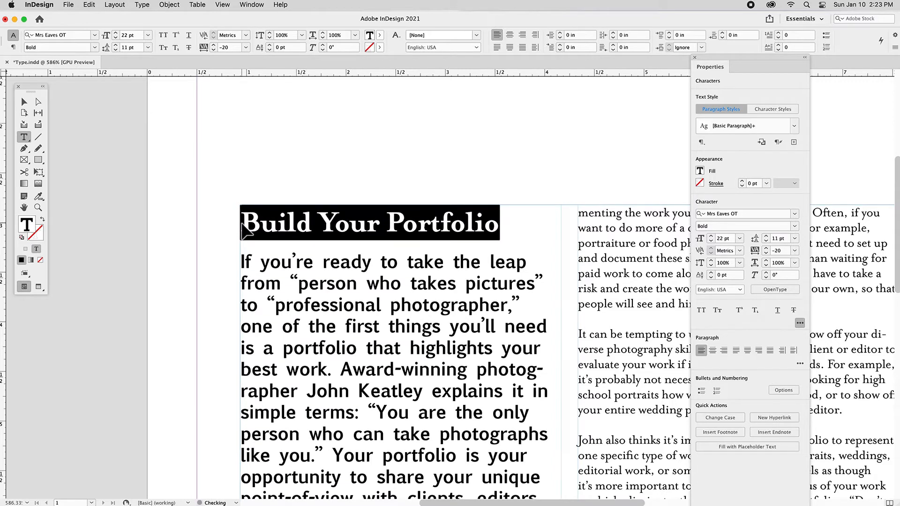
{"action": "key", "text": "super+shift+period"}
{"action": "key", "text": "super+shift+period"}
{"action": "key", "text": "super+shift+period"}
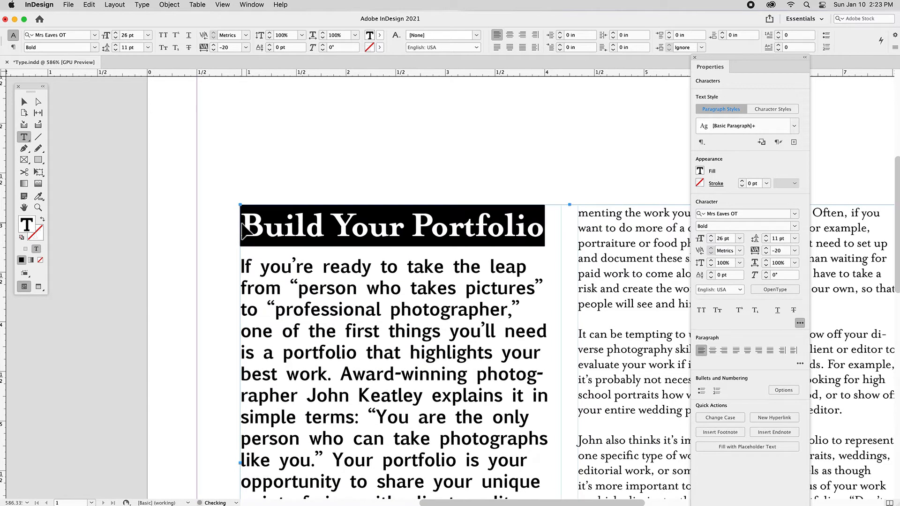
{"action": "left_click", "coordinate": [242, 227]}
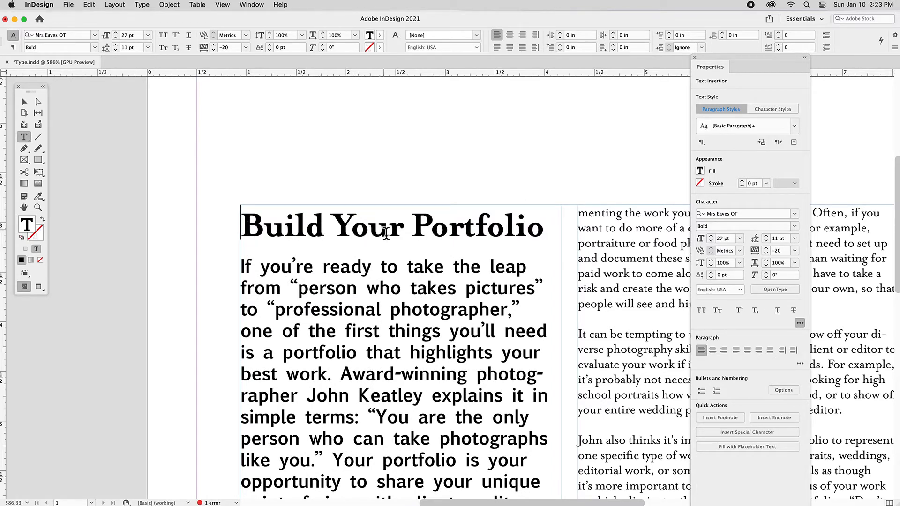
Step: Set the kerning between the "Y" and "o" of "Your" in the heading to -100
{"action": "left_click", "coordinate": [354, 232]}
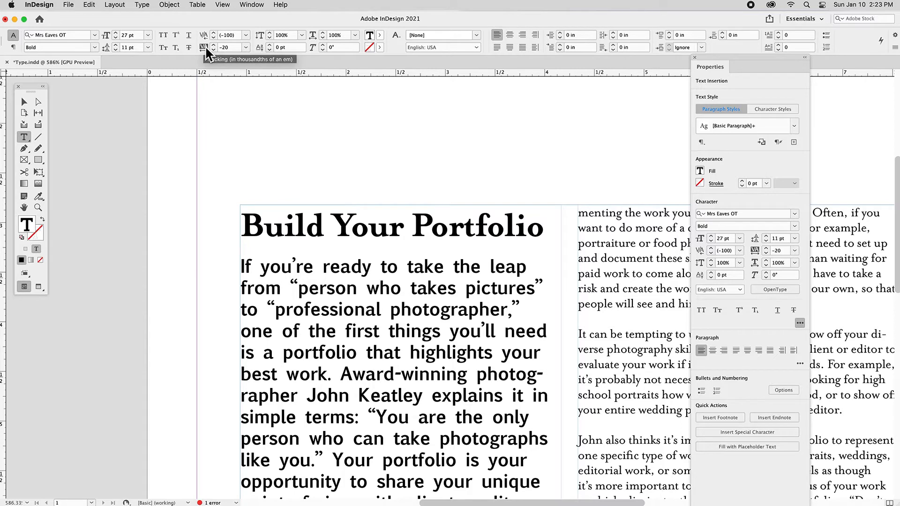
{"action": "left_click", "coordinate": [247, 36]}
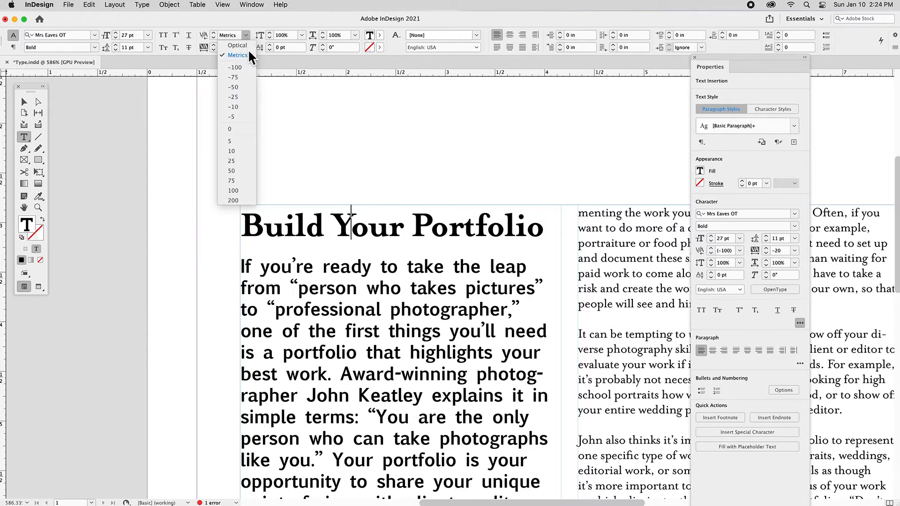
{"action": "left_click", "coordinate": [238, 67]}
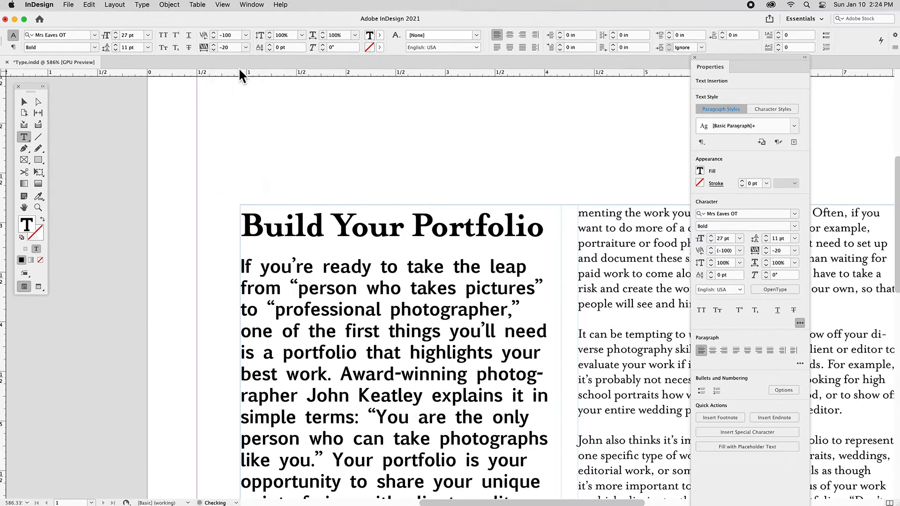
Step: Widen the kerning between the "Y" and "o" of "Your" to 200 and view the heading from farther out
{"action": "left_click", "coordinate": [245, 35]}
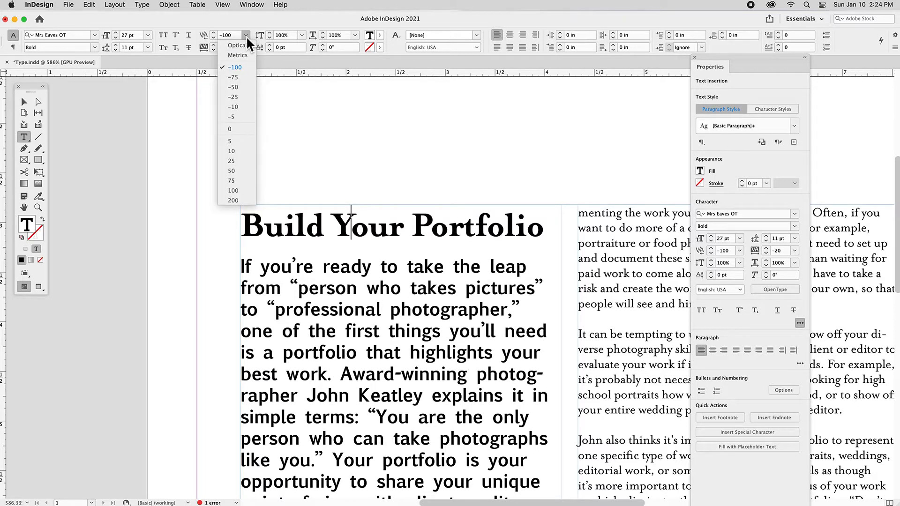
{"action": "left_click", "coordinate": [233, 200]}
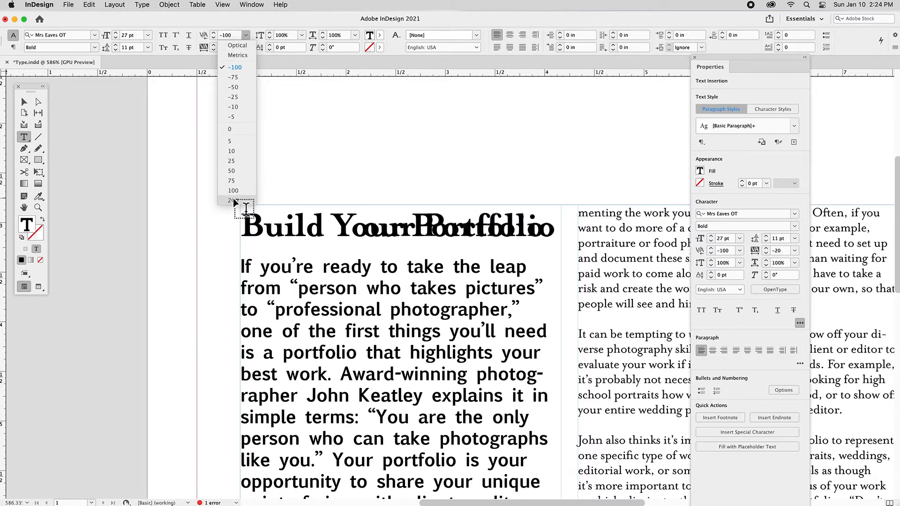
{"action": "left_click", "coordinate": [396, 234]}
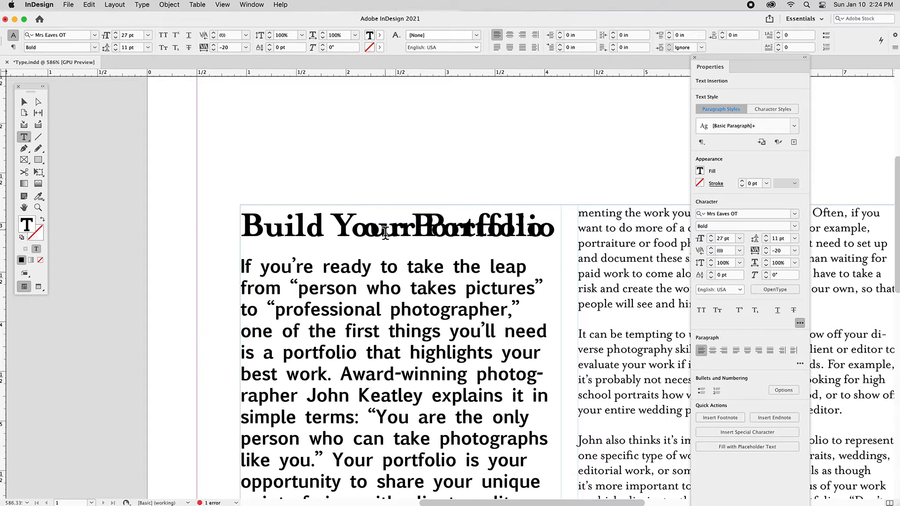
{"action": "key", "text": "super+minus"}
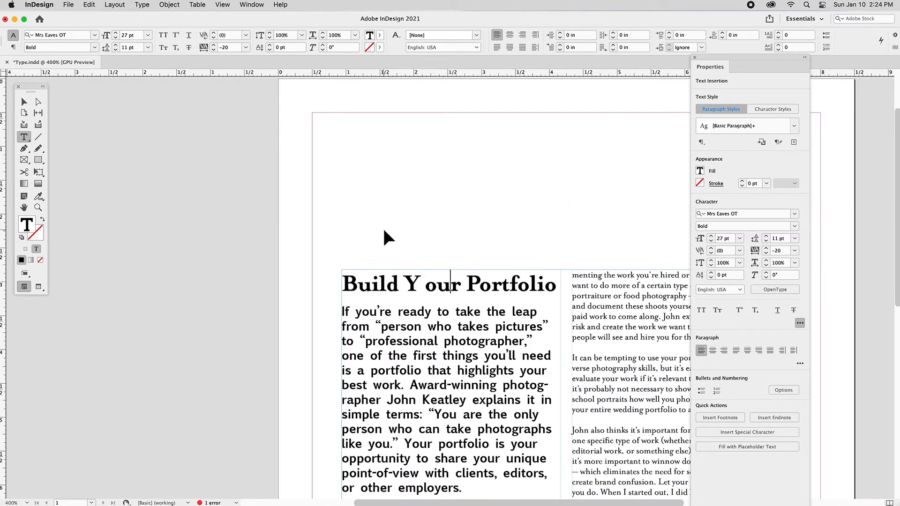
Step: Return the kerning between the "Y" and "o" of "Your" in the heading to -100
{"action": "key", "text": "super+equal"}
{"action": "key", "text": "super+equal"}
{"action": "left_click", "coordinate": [410, 293]}
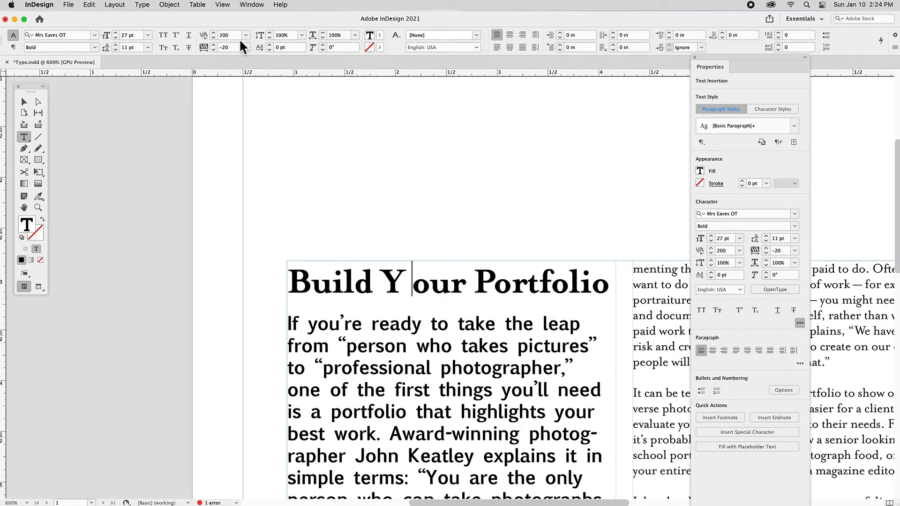
{"action": "left_click", "coordinate": [223, 35]}
{"action": "type", "text": "-100"}
{"action": "key", "text": "Return"}
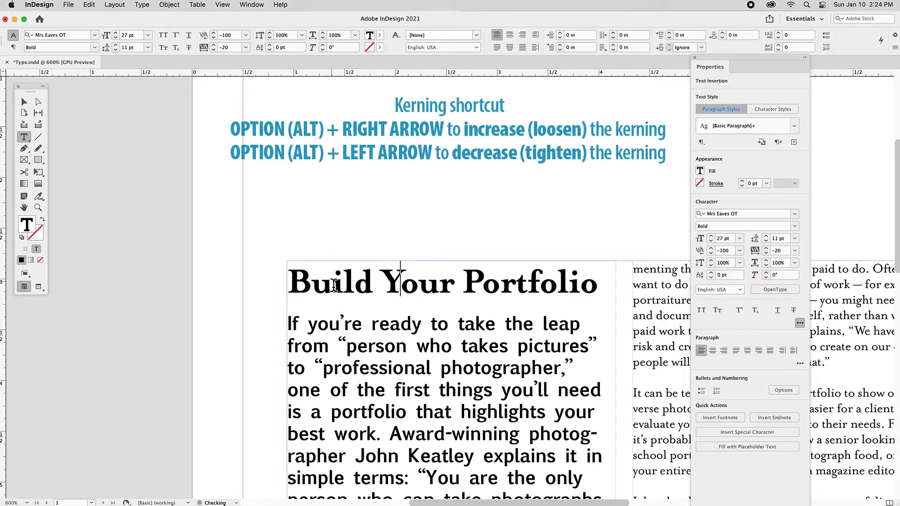
Step: Loosen the kerning between the "Y" and "o" of "Your" in increments to -30
{"action": "key", "text": "alt+Right"}
{"action": "key", "text": "alt+Right"}
{"action": "key", "text": "alt+Right"}
{"action": "key", "text": "alt+Right"}
{"action": "key", "text": "alt+Right"}
{"action": "key", "text": "alt+Right"}
{"action": "key", "text": "alt+Right"}
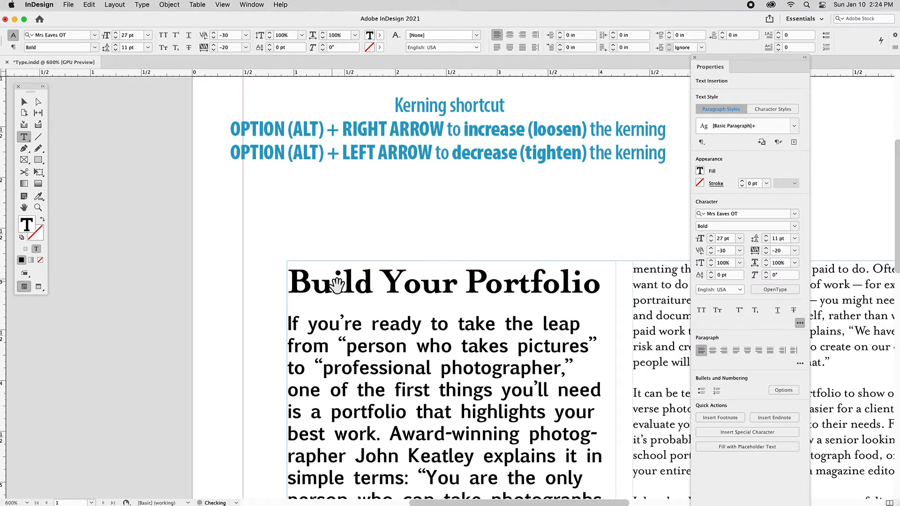
Step: Tighten the kerning between the "Y" and "o" of "Your" again in increments, going through -50
{"action": "key", "text": "alt+Left"}
{"action": "key", "text": "alt+Left"}
{"action": "key", "text": "alt+Left"}
{"action": "key", "text": "alt+Left"}
{"action": "key", "text": "alt+Left"}
{"action": "key", "text": "alt+Left"}
{"action": "key", "text": "alt+Left"}
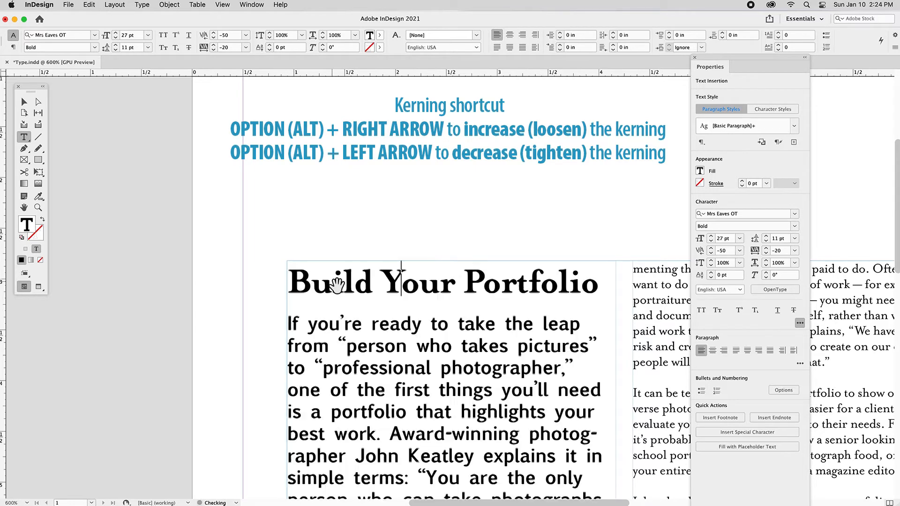
{"action": "key", "text": "alt+Left"}
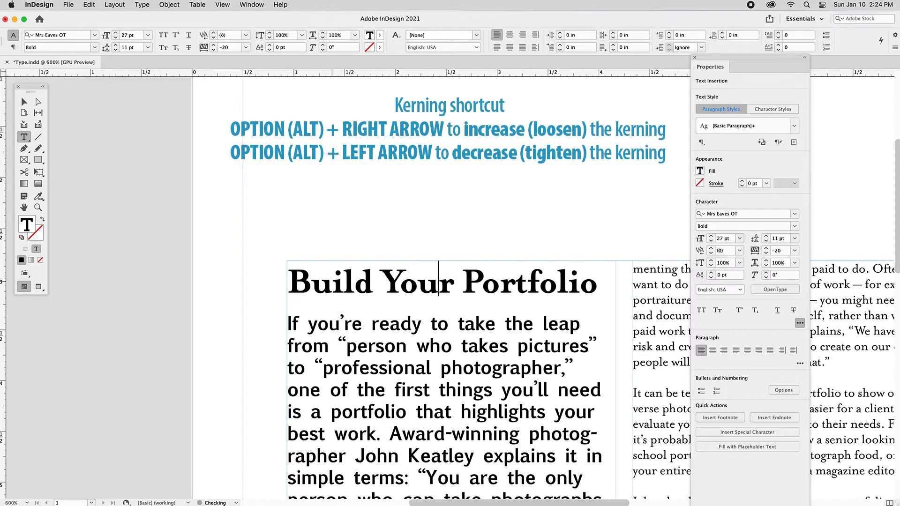
Step: Move the insertion point into the word "Portfolio" in the heading and tighten the kerning there to -20
{"action": "key", "text": "Right"}
{"action": "key", "text": "Right"}
{"action": "key", "text": "Right"}
{"action": "key", "text": "alt+Left"}
{"action": "key", "text": "Right"}
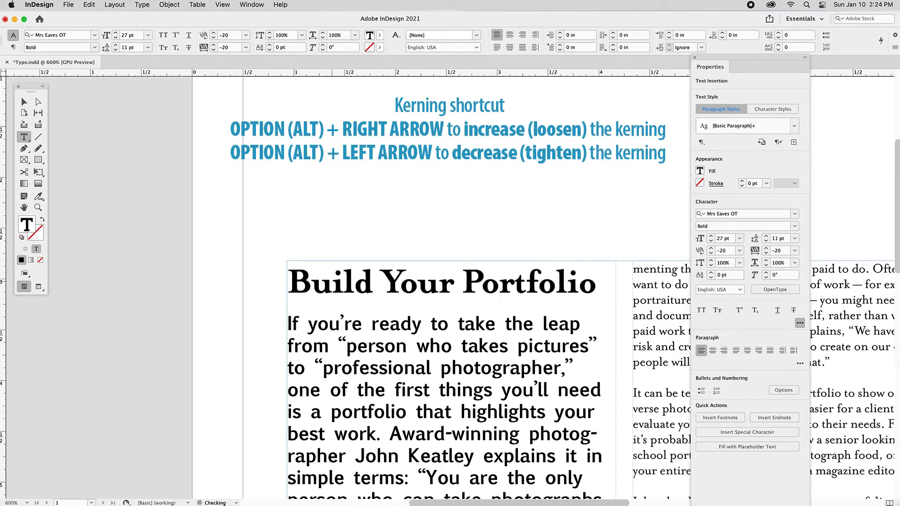
Step: Loosen the kerning between the "t" and "f" of "Portfolio" to 20 and move on through the word's letters
{"action": "key", "text": "Right"}
{"action": "key", "text": "alt+Right"}
{"action": "key", "text": "Right"}
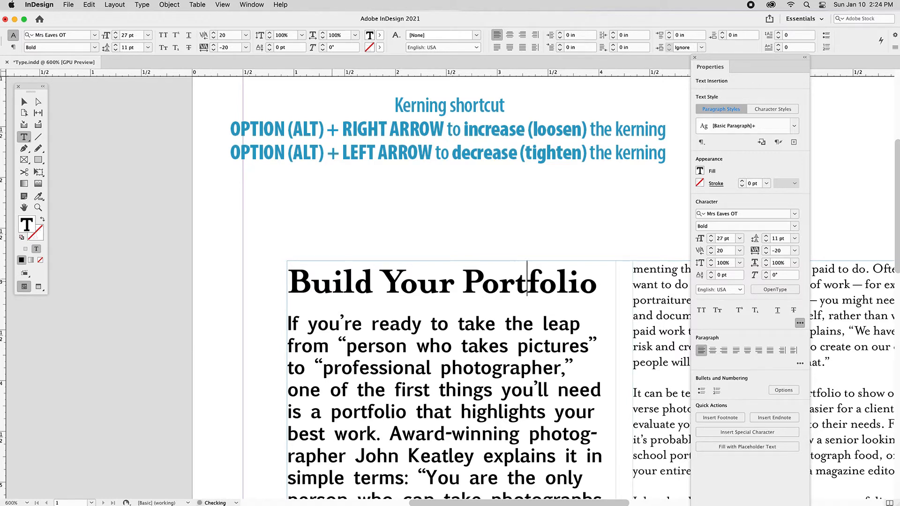
{"action": "key", "text": "Right"}
{"action": "key", "text": "Right"}
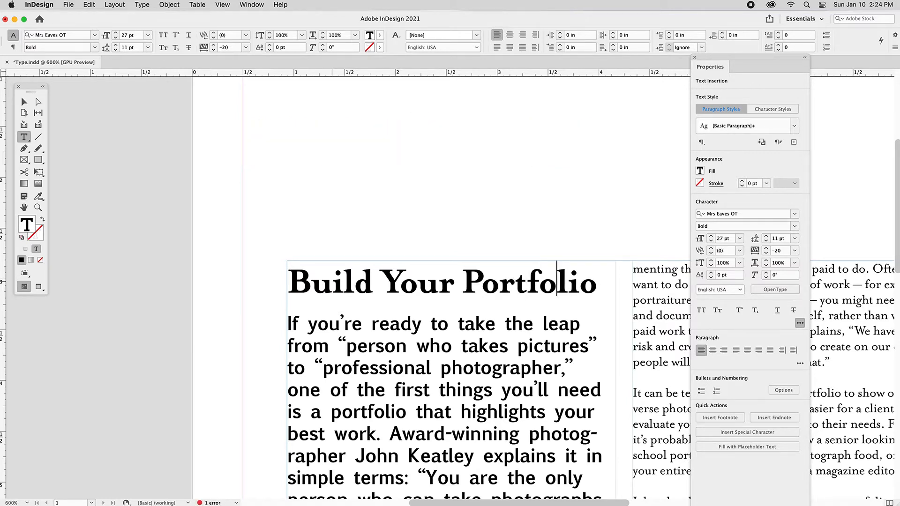
Step: Tighten the kerning between the "o" and "l" of "Portfolio" to -20, and likewise between its final "i" and "o"
{"action": "key", "text": "alt+Left"}
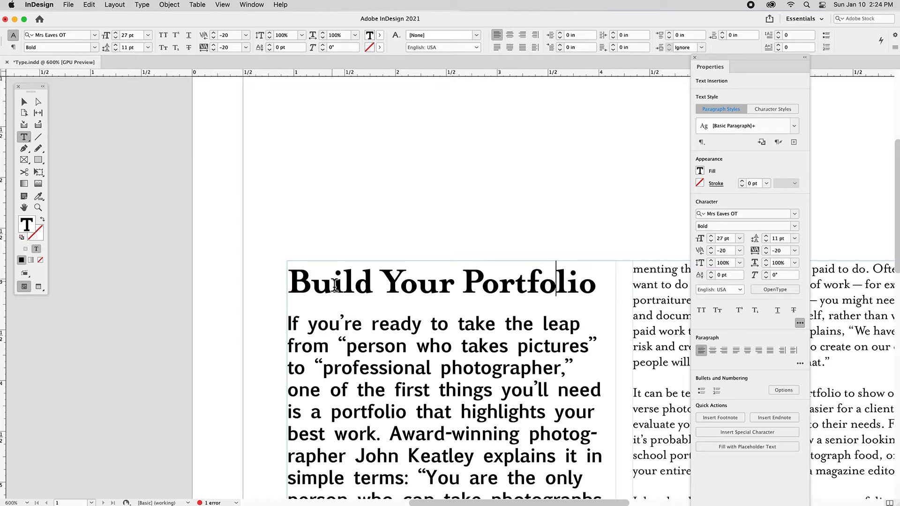
{"action": "key", "text": "Right"}
{"action": "key", "text": "Right"}
{"action": "key", "text": "alt+Left"}
Step: Select the whole heading "Build Your Portfolio" and tighten its tracking to -30
{"action": "scroll", "coordinate": [338, 284], "scroll_direction": "left", "scroll_amount": 3}
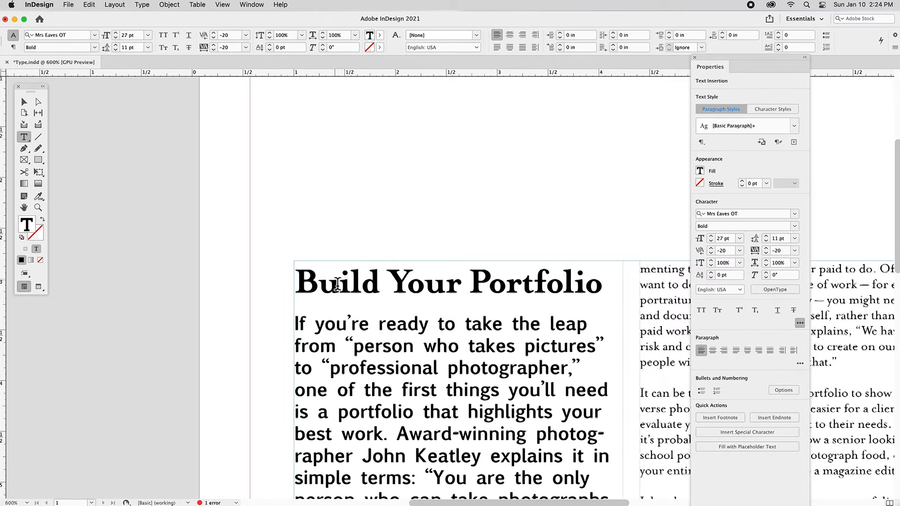
{"action": "triple_click", "coordinate": [338, 284]}
{"action": "scroll", "coordinate": [337, 284], "scroll_direction": "right", "scroll_amount": 5}
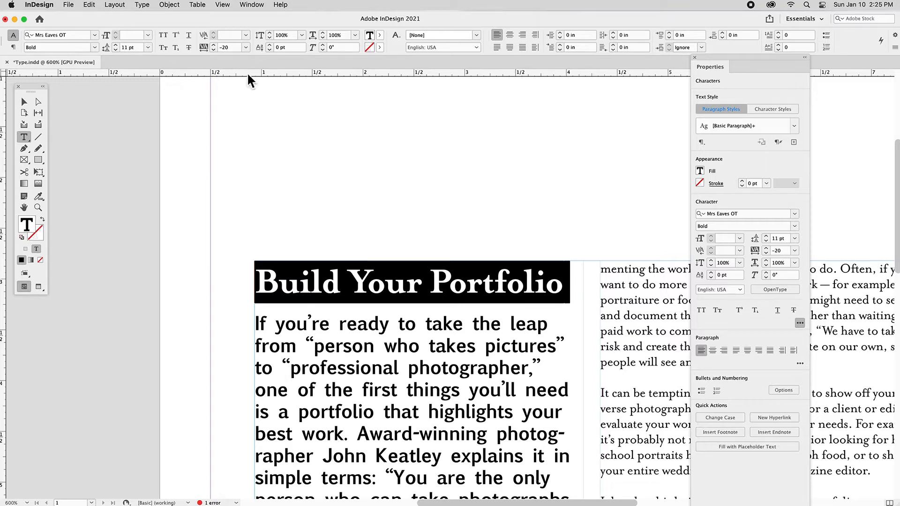
{"action": "key", "text": "alt+Left"}
{"action": "key", "text": "alt+Left"}
{"action": "key", "text": "alt+Left"}
{"action": "key", "text": "alt+Right"}
{"action": "key", "text": "alt+Right"}
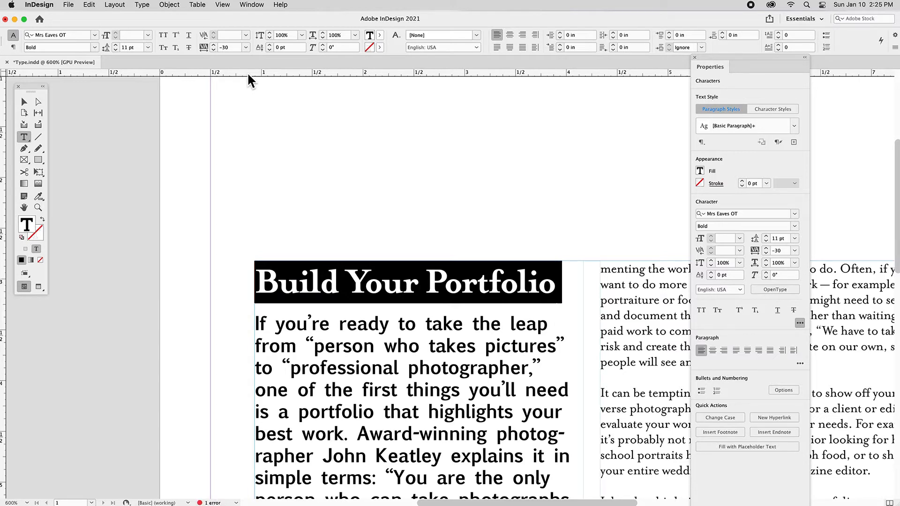
Step: Try tighter and looser tracking on the selected heading in increments, ending back at -30
{"action": "key", "text": "alt+Left"}
{"action": "key", "text": "alt+Left"}
{"action": "key", "text": "alt+Left"}
{"action": "key", "text": "alt+Left"}
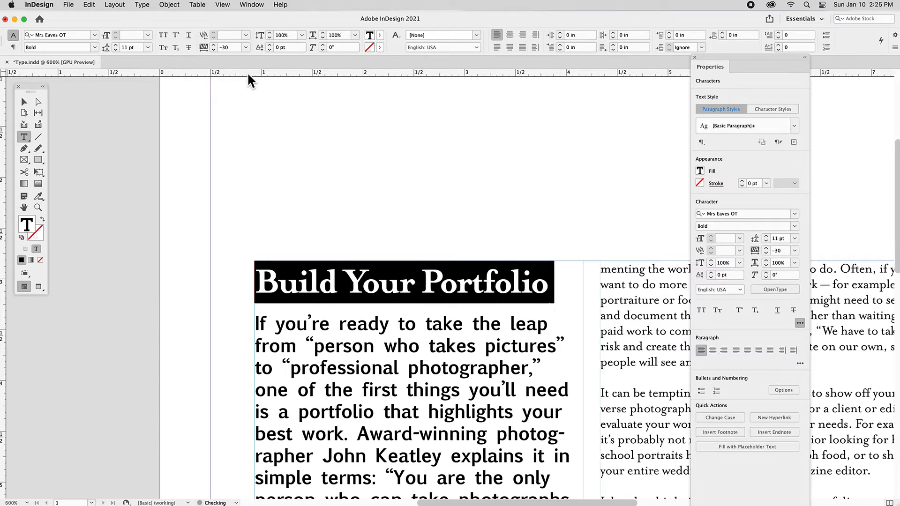
{"action": "key", "text": "alt+Right"}
{"action": "key", "text": "alt+Right"}
{"action": "key", "text": "alt+Right"}
{"action": "key", "text": "alt+Right"}
{"action": "key", "text": "alt+Right"}
{"action": "key", "text": "alt+Right"}
{"action": "key", "text": "alt+Left"}
{"action": "key", "text": "alt+Left"}
{"action": "key", "text": "alt+Right"}
{"action": "key", "text": "alt+Right"}
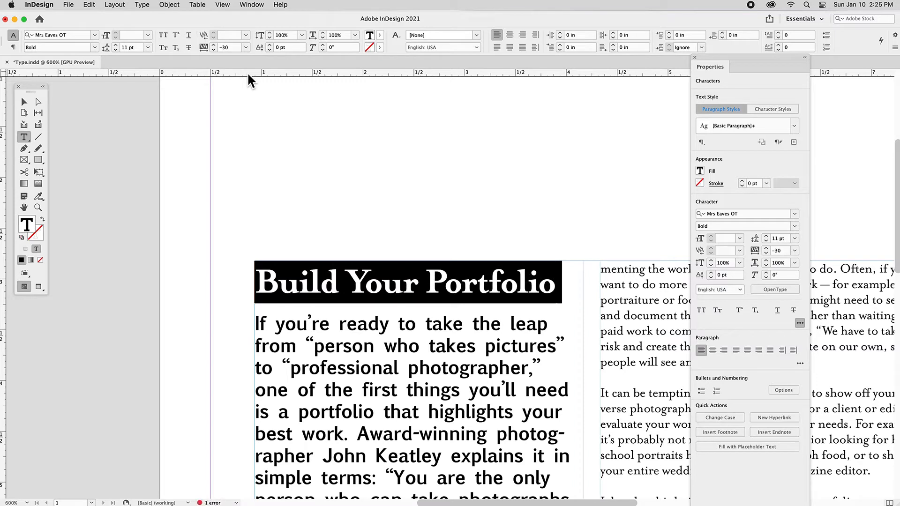
Step: Insert a ™ symbol at the end of the heading and delete it again
{"action": "left_click", "coordinate": [295, 306]}
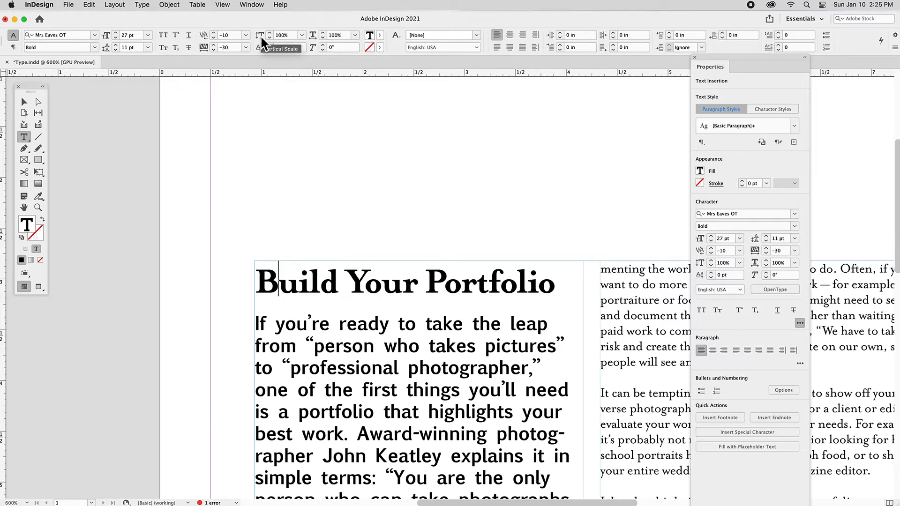
{"action": "left_click", "coordinate": [562, 287]}
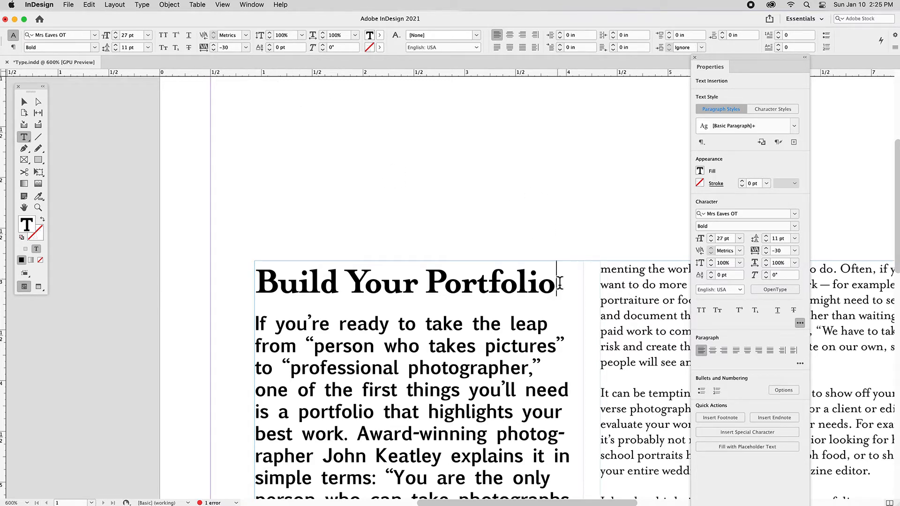
{"action": "type", "text": "™"}
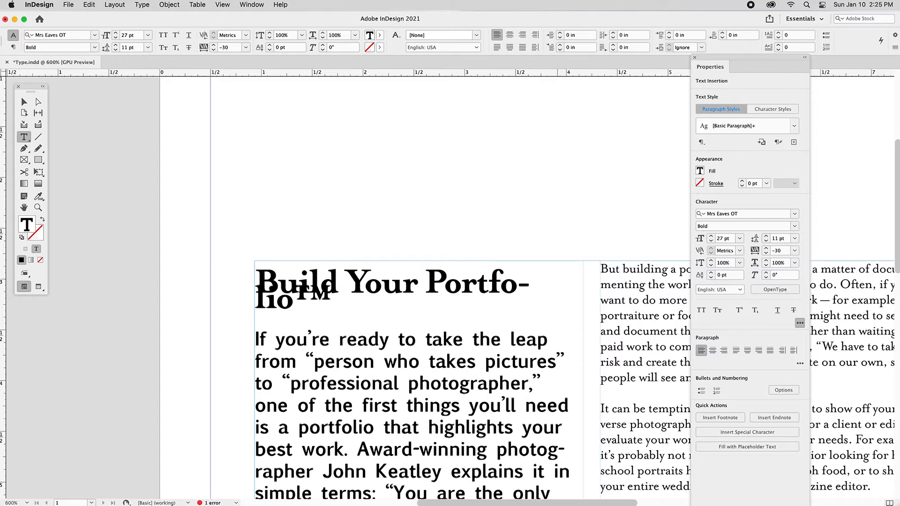
{"action": "key", "text": "BackSpace"}
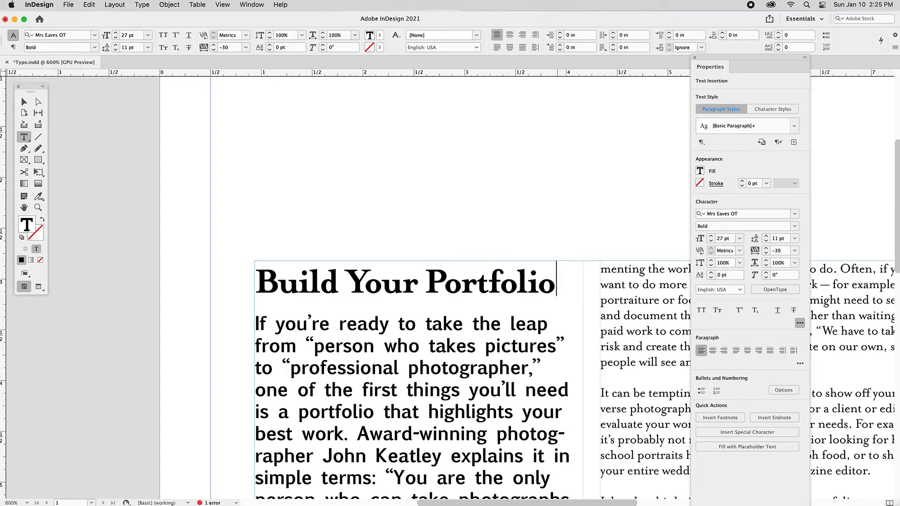
Step: Insert a ® symbol at the end of the heading and format it as superscript
{"action": "type", "text": "®"}
{"action": "key", "text": "shift+Left"}
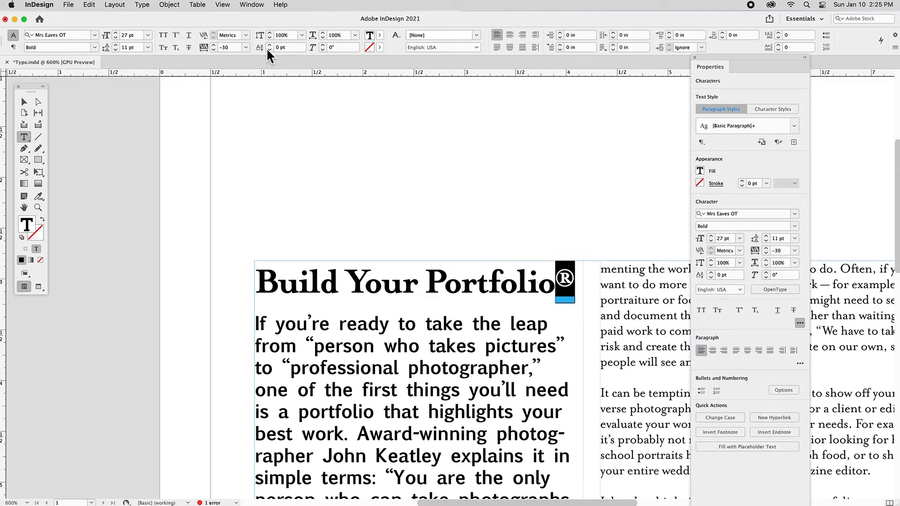
{"action": "left_click", "coordinate": [177, 36]}
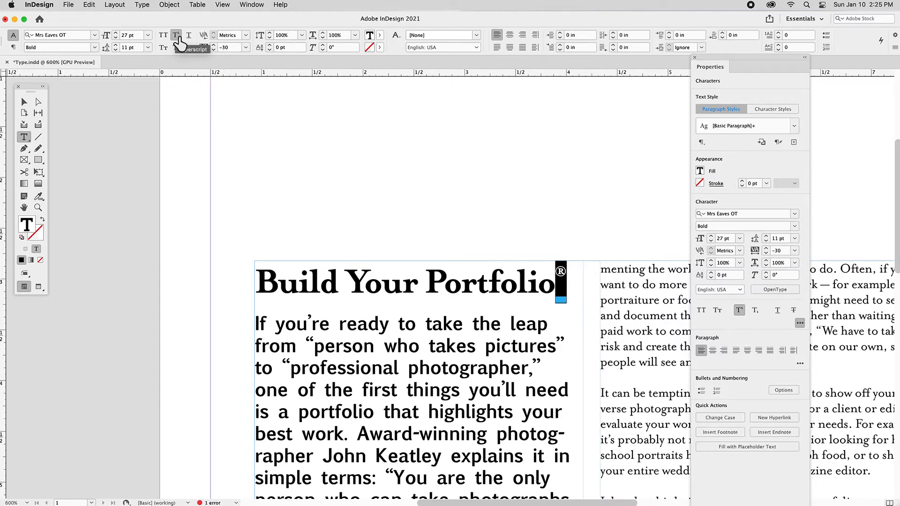
Step: Lower the superscript ® symbol by setting its baseline shift to -2 pt
{"action": "left_click", "coordinate": [272, 49]}
{"action": "left_click", "coordinate": [271, 50]}
{"action": "left_click", "coordinate": [271, 50]}
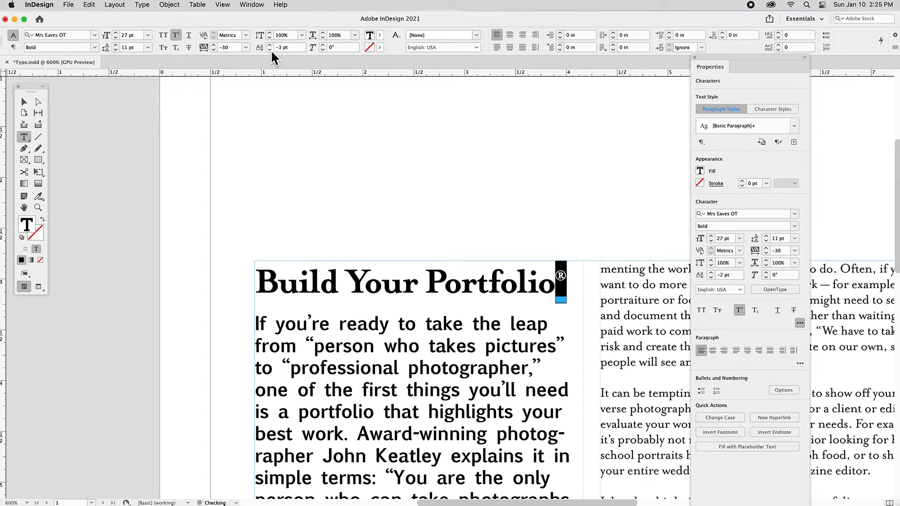
{"action": "left_click", "coordinate": [269, 45]}
Step: Place a horizontal ruler guide along the baseline of the heading text, keeping the ® symbol selected
{"action": "left_click_drag", "start_coordinate": [398, 73], "coordinate": [422, 294]}
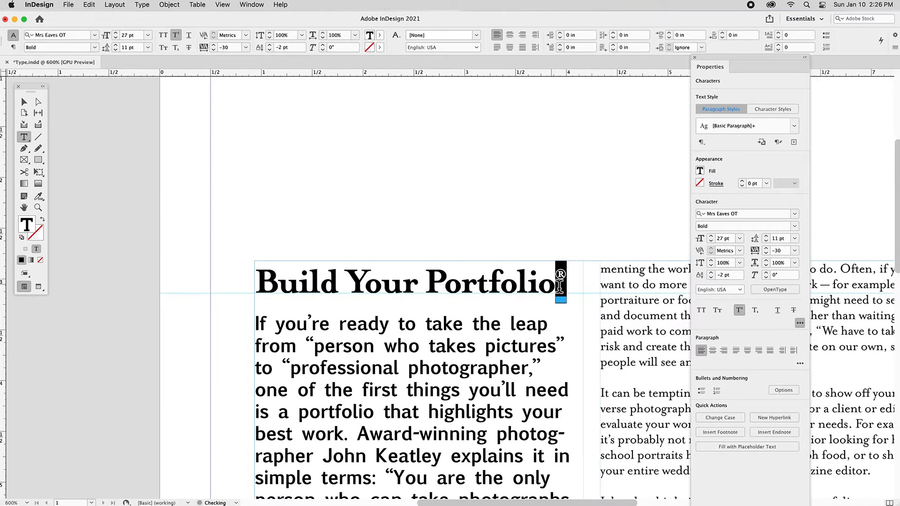
{"action": "left_click_drag", "start_coordinate": [290, 49], "coordinate": [277, 49]}
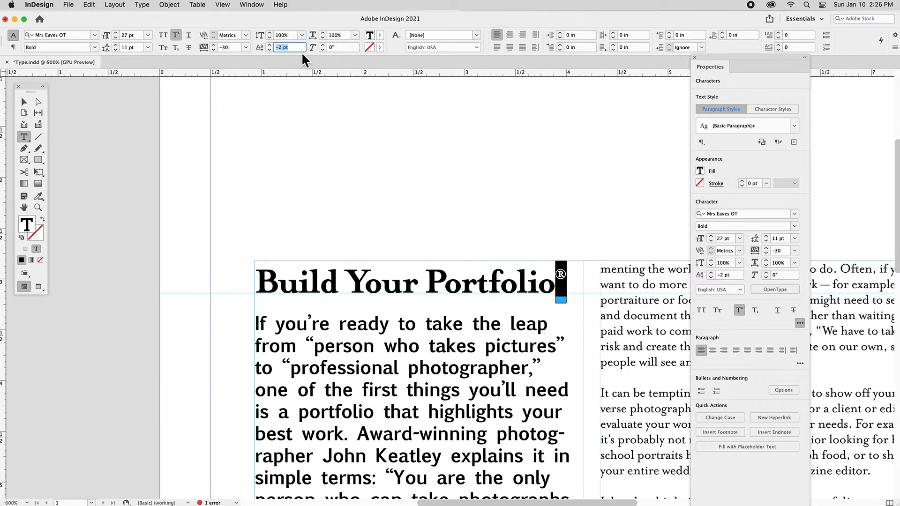
{"action": "left_click", "coordinate": [558, 276]}
{"action": "mouse_move", "coordinate": [554, 278]}
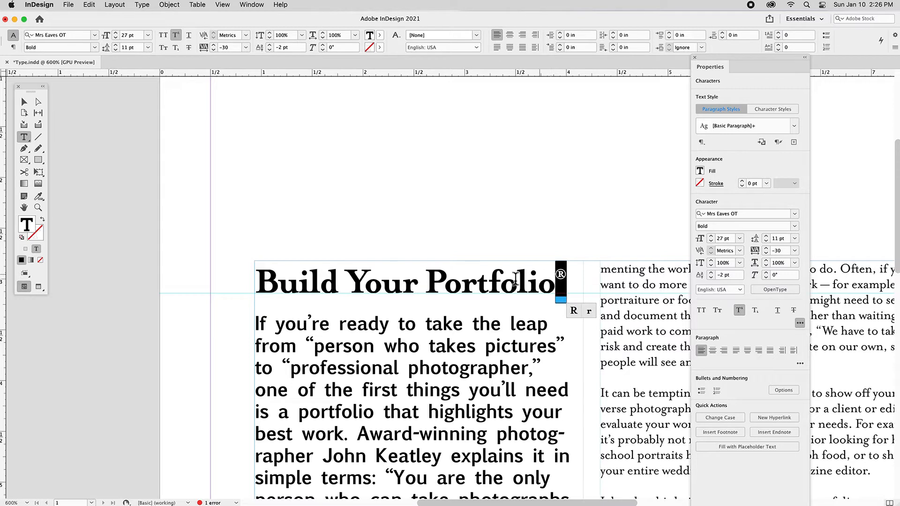
Step: Raise the entire heading with a baseline shift of 5 pt and undo the change
{"action": "triple_click", "coordinate": [486, 284]}
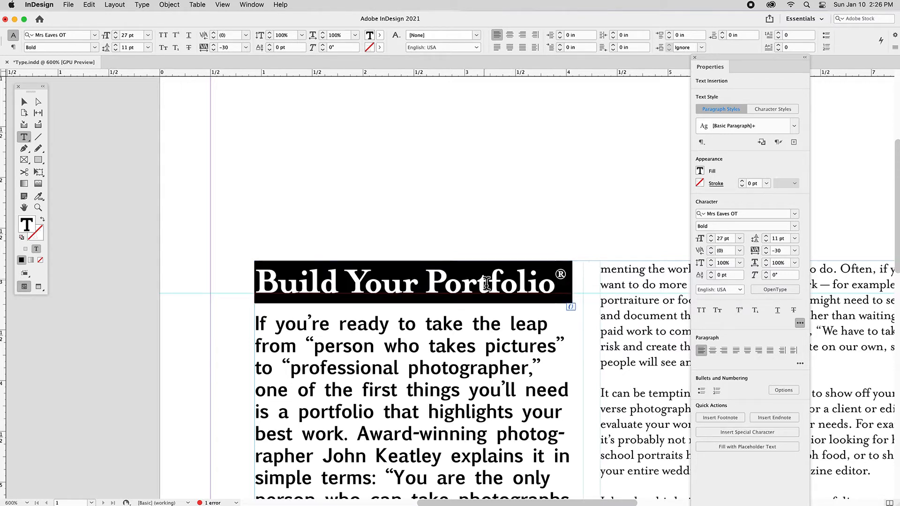
{"action": "left_click", "coordinate": [289, 48]}
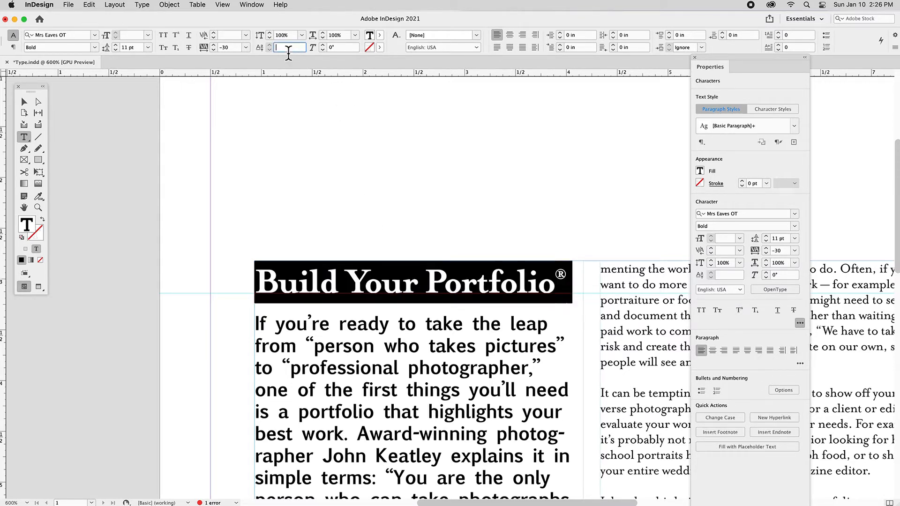
{"action": "type", "text": "5"}
{"action": "key", "text": "Return"}
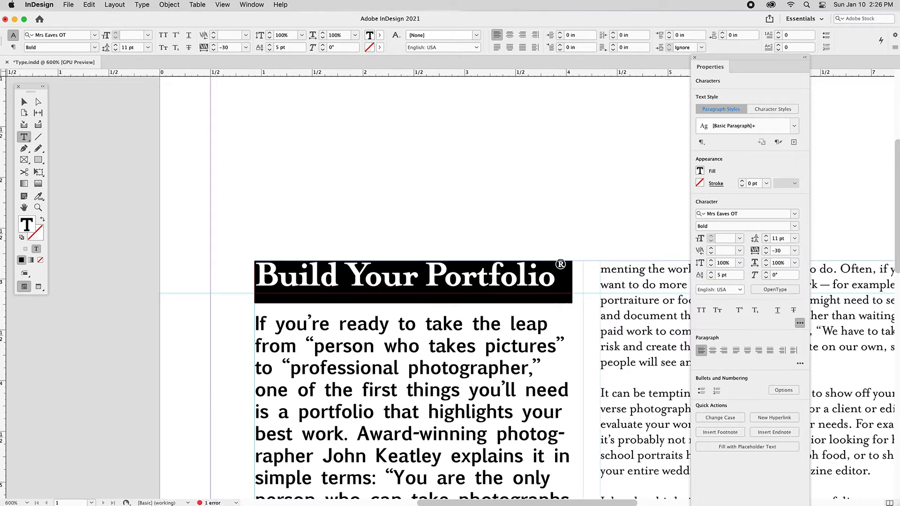
{"action": "double_click", "coordinate": [278, 48]}
{"action": "key", "text": "Return"}
{"action": "key", "text": "super+z"}
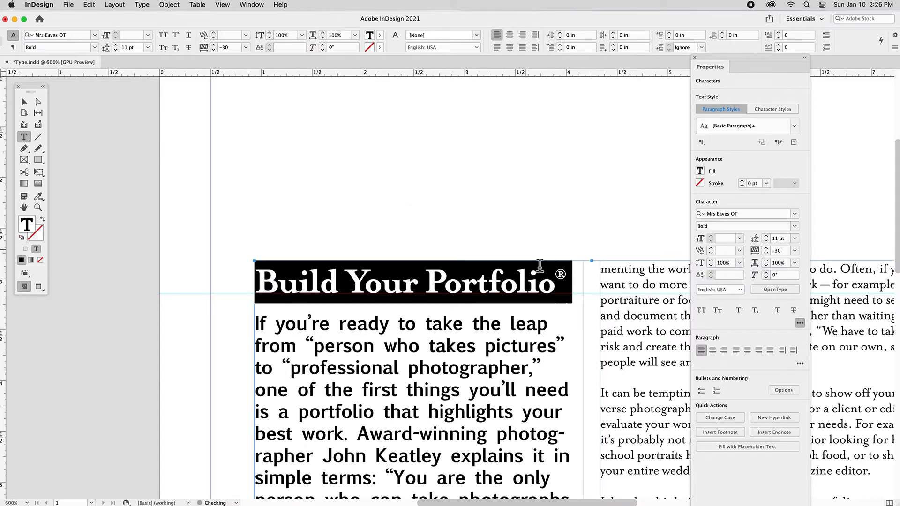
{"action": "left_click", "coordinate": [540, 265]}
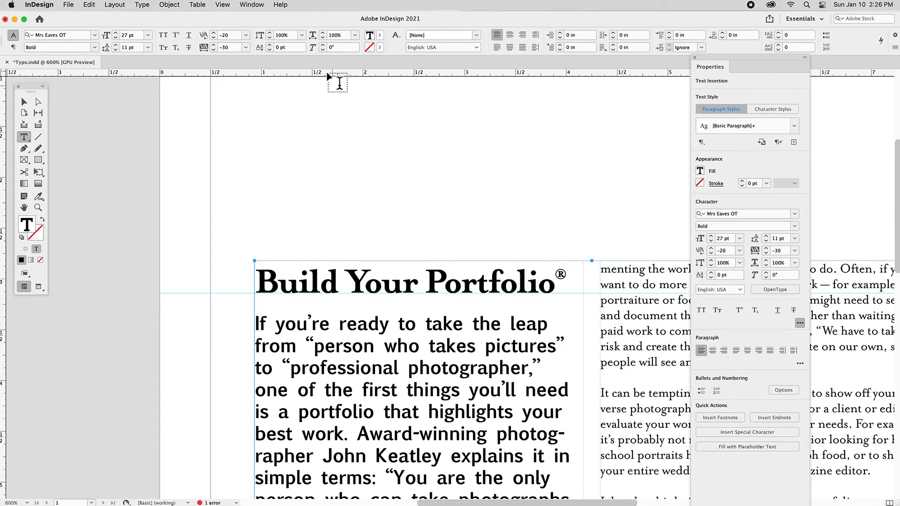
Step: Skew the word "Your" in the heading by up to 31° and reset its skew to 0°
{"action": "double_click", "coordinate": [364, 284]}
{"action": "left_click_drag", "start_coordinate": [364, 285], "coordinate": [346, 133]}
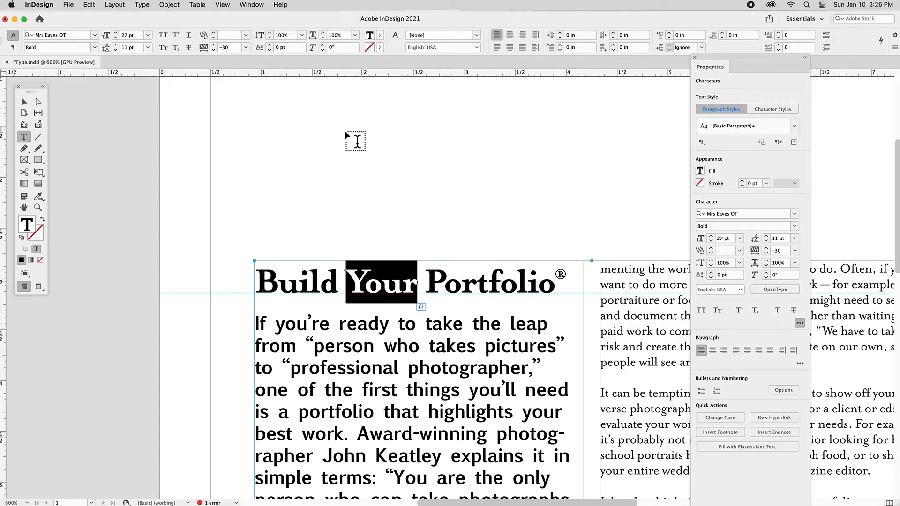
{"action": "left_click", "coordinate": [324, 45]}
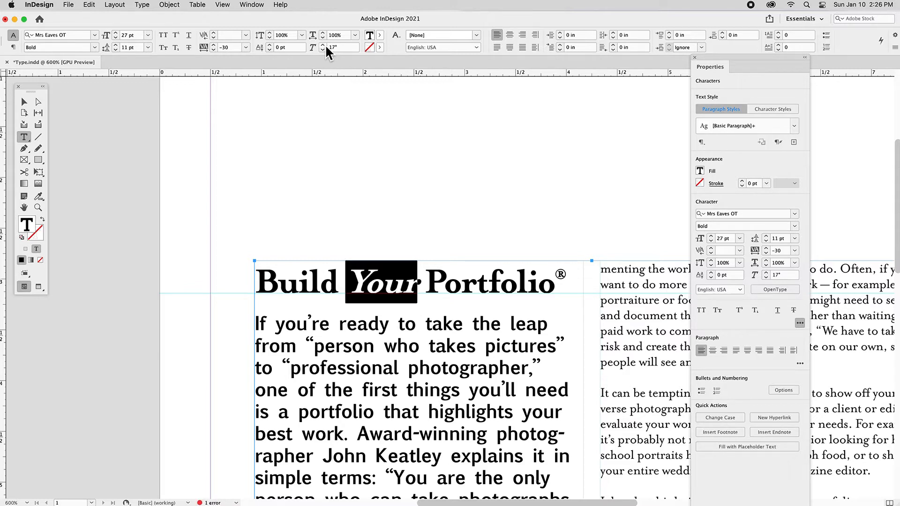
{"action": "left_click", "coordinate": [324, 45]}
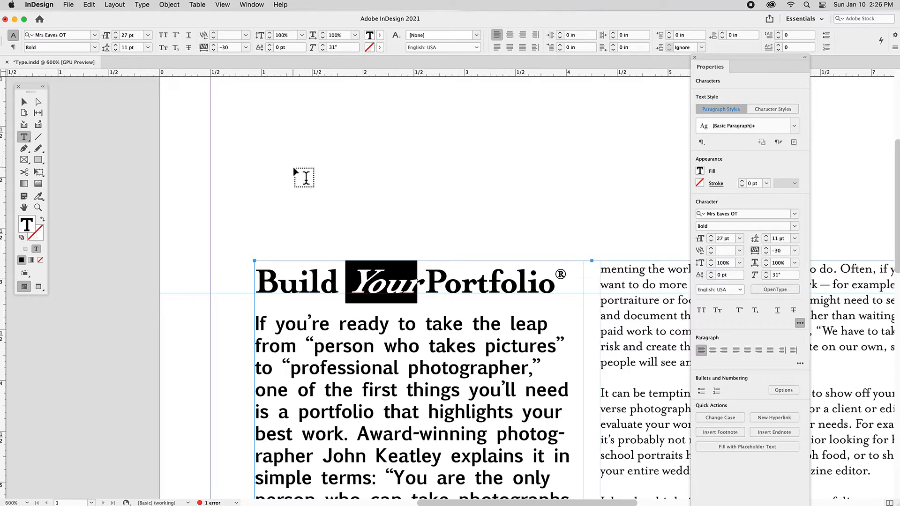
{"action": "left_click", "coordinate": [329, 47]}
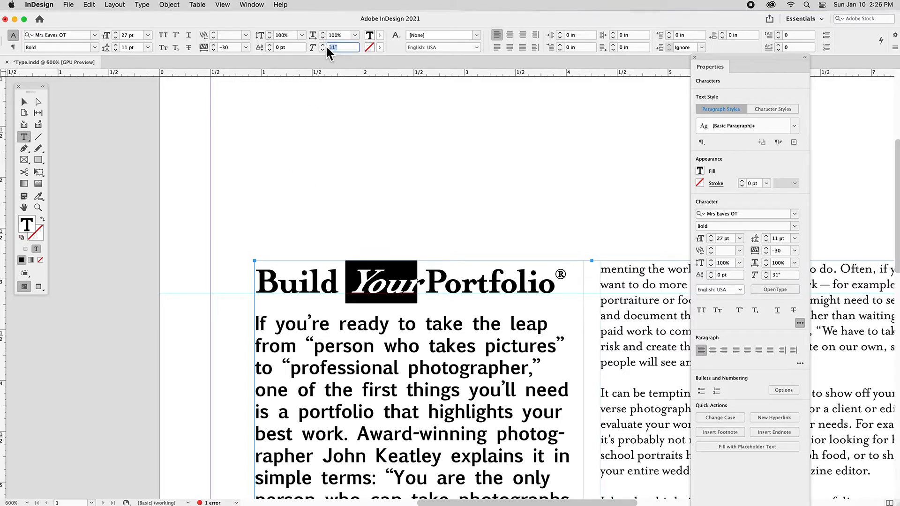
{"action": "type", "text": "0"}
{"action": "key", "text": "Return"}
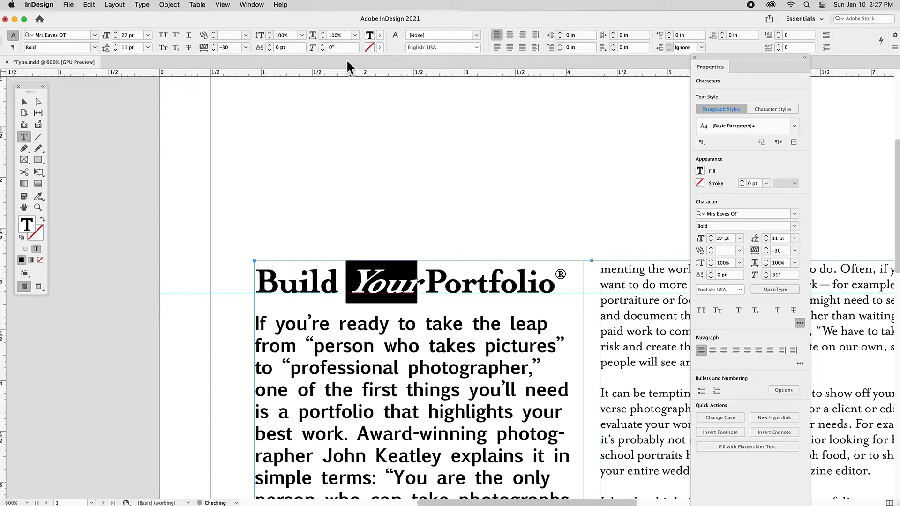
{"action": "left_click", "coordinate": [379, 295]}
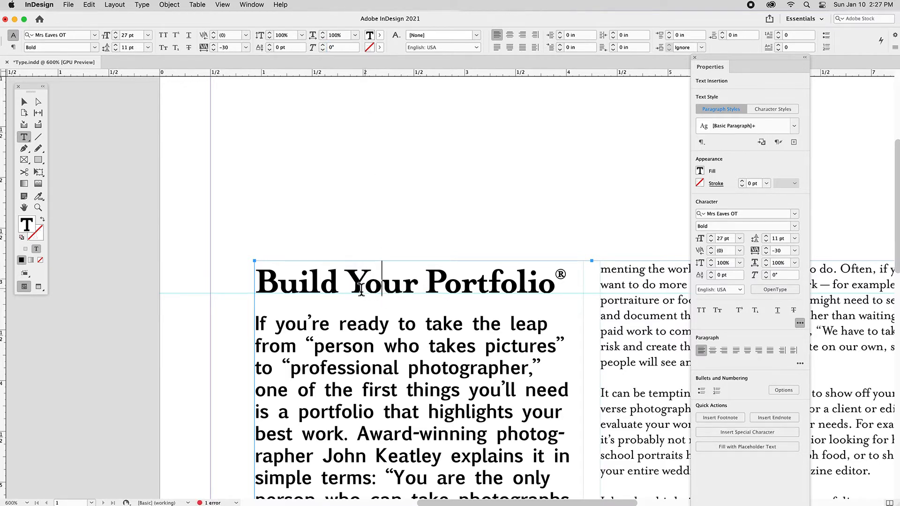
{"action": "key", "text": "Left"}
Step: Select the entire "Build Your Portfolio" heading and browse the additional Adobe Fonts, previewing typefaces on it
{"action": "double_click", "coordinate": [402, 292]}
{"action": "triple_click", "coordinate": [402, 293]}
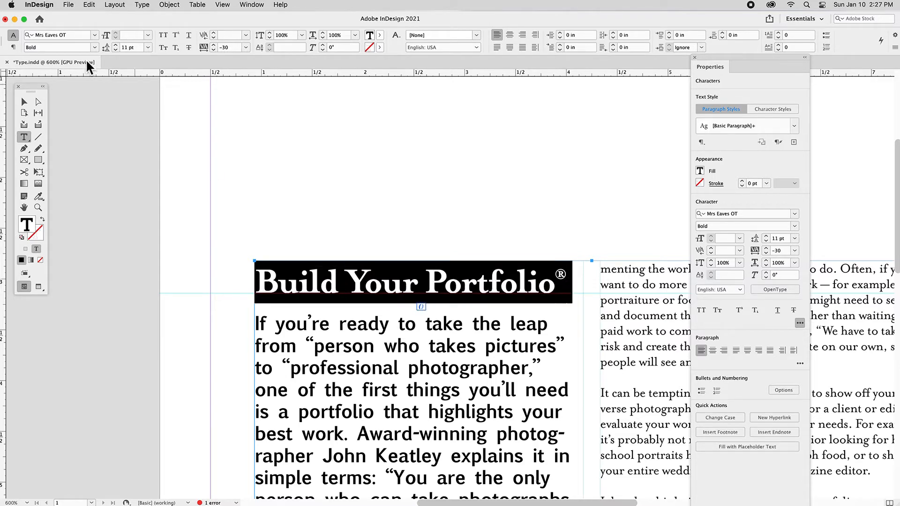
{"action": "left_click", "coordinate": [96, 36]}
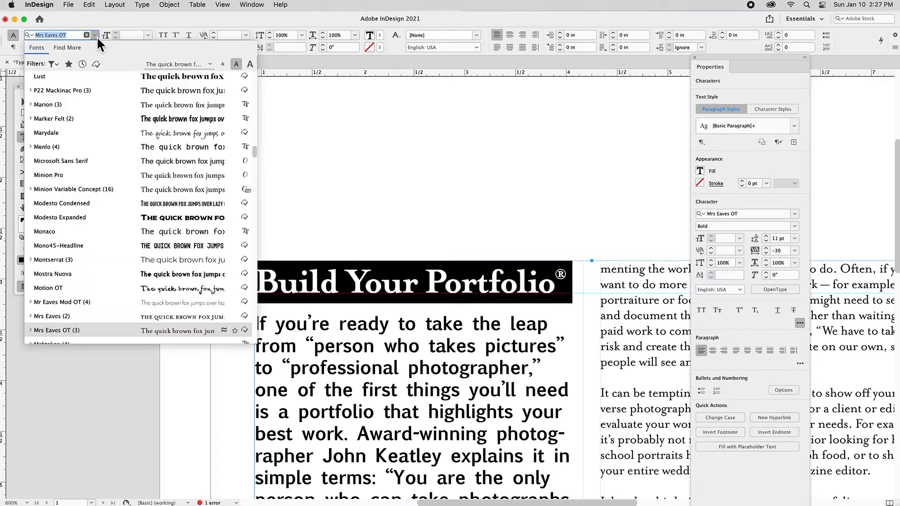
{"action": "left_click", "coordinate": [75, 49]}
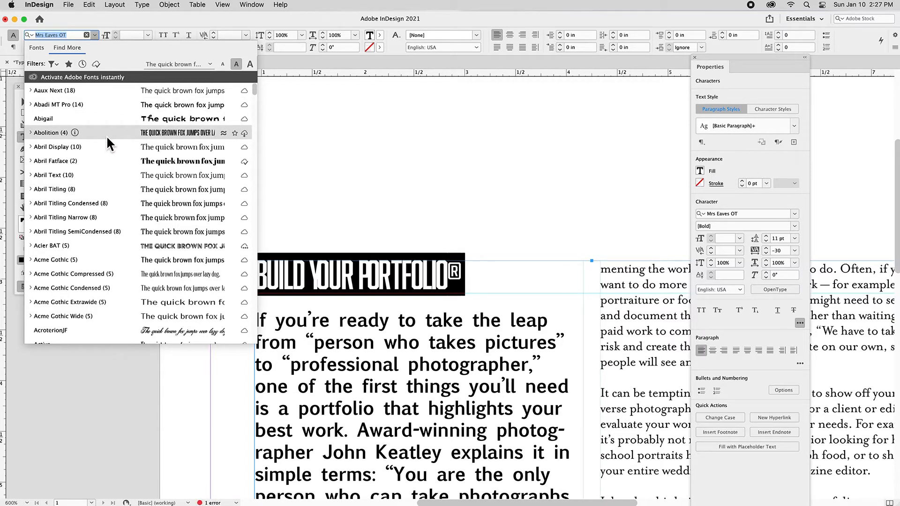
{"action": "scroll", "coordinate": [122, 163], "scroll_direction": "down", "scroll_amount": 3}
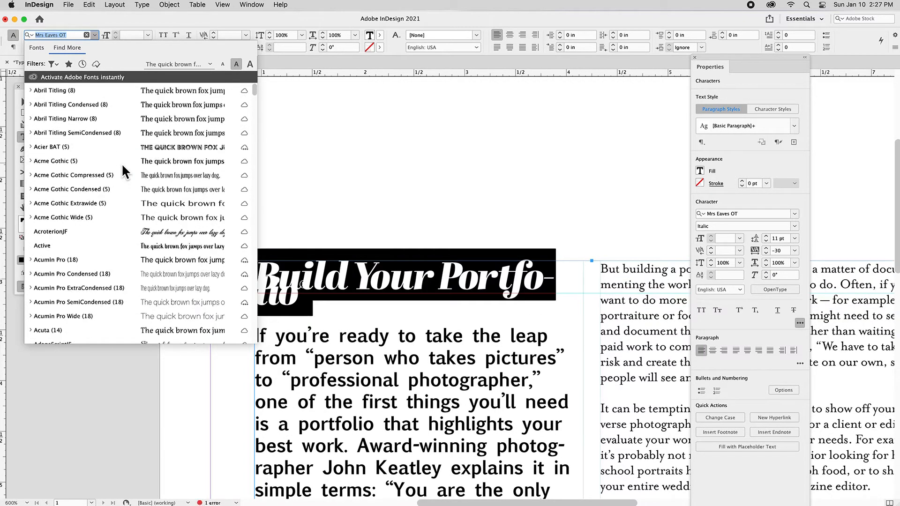
{"action": "scroll", "coordinate": [125, 172], "scroll_direction": "down", "scroll_amount": 7}
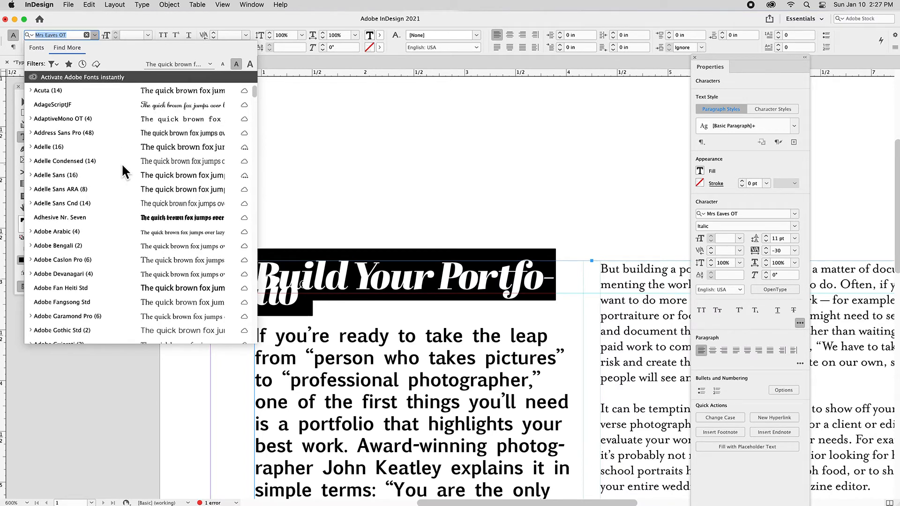
{"action": "scroll", "coordinate": [124, 173], "scroll_direction": "down", "scroll_amount": 20}
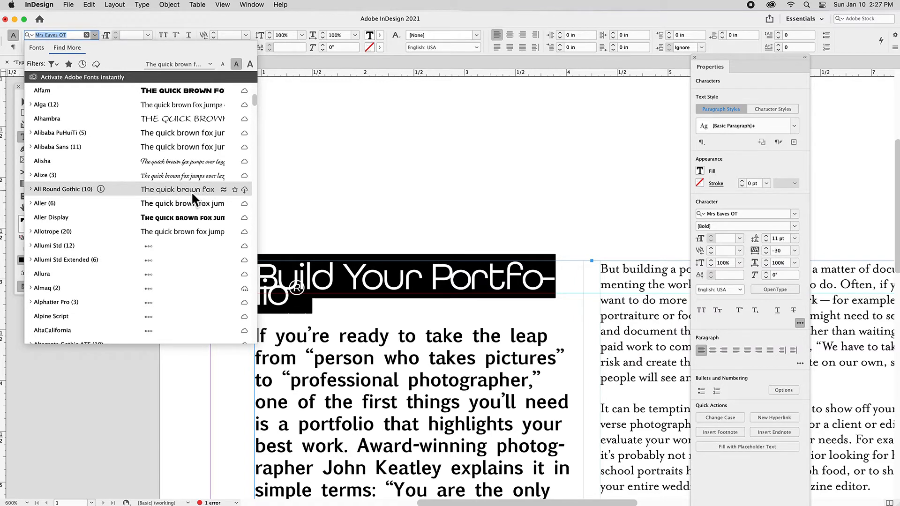
Step: Activate the Demi style of the All Round Gothic family from Adobe Fonts and close the font list
{"action": "left_click", "coordinate": [31, 189]}
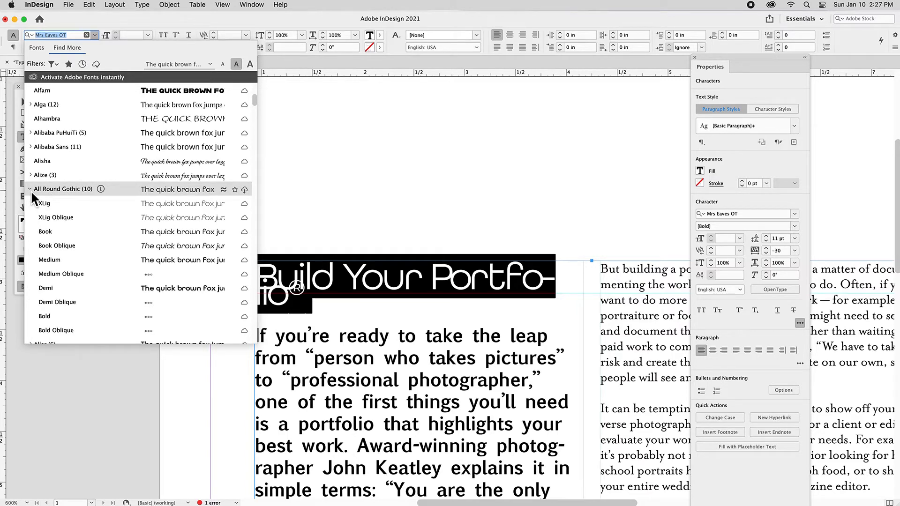
{"action": "scroll", "coordinate": [30, 190], "scroll_direction": "down", "scroll_amount": 3}
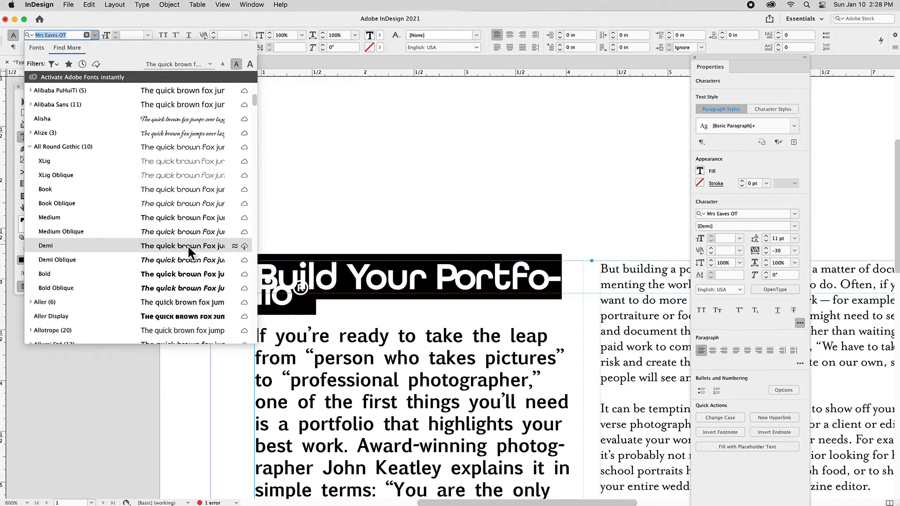
{"action": "left_click", "coordinate": [246, 247]}
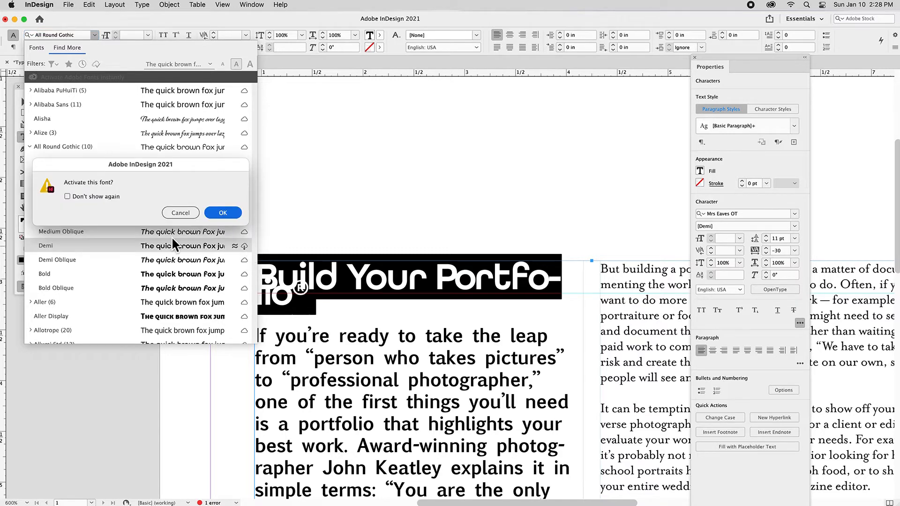
{"action": "left_click", "coordinate": [222, 213]}
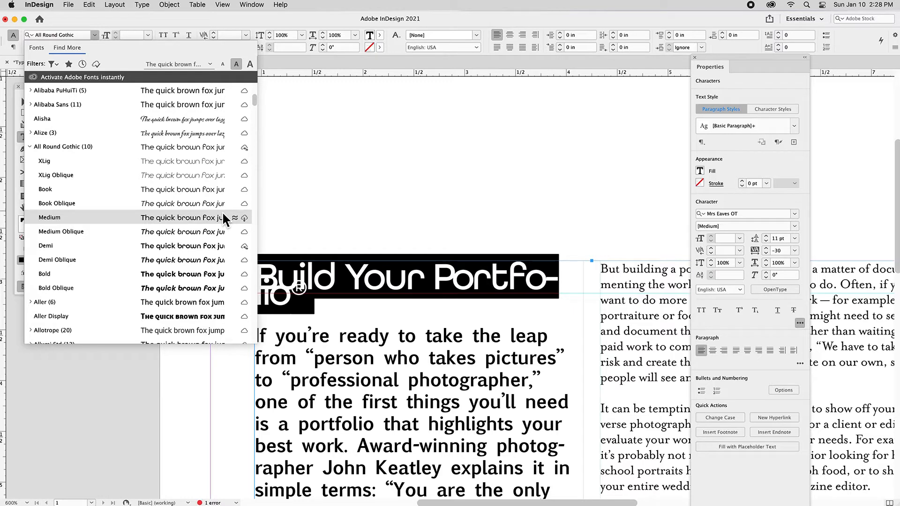
{"action": "key", "text": "Up"}
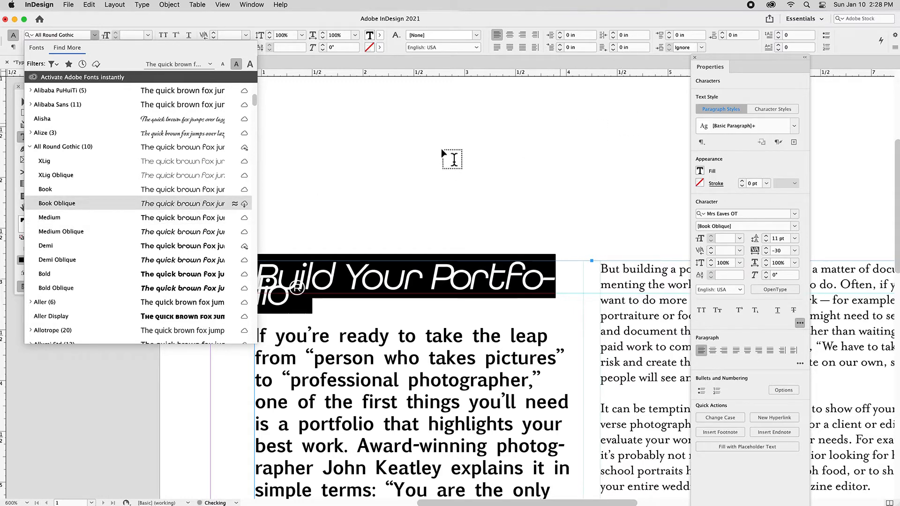
{"action": "left_click", "coordinate": [203, 246]}
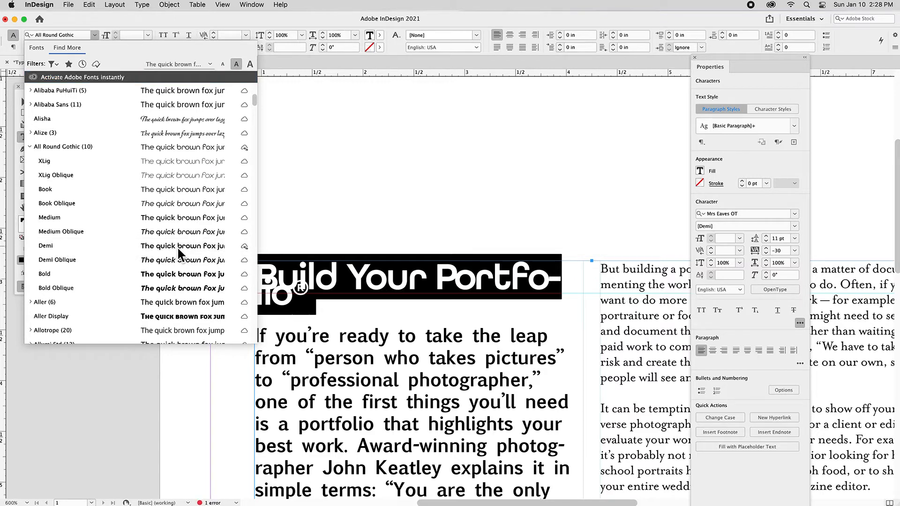
{"action": "key", "text": "Escape"}
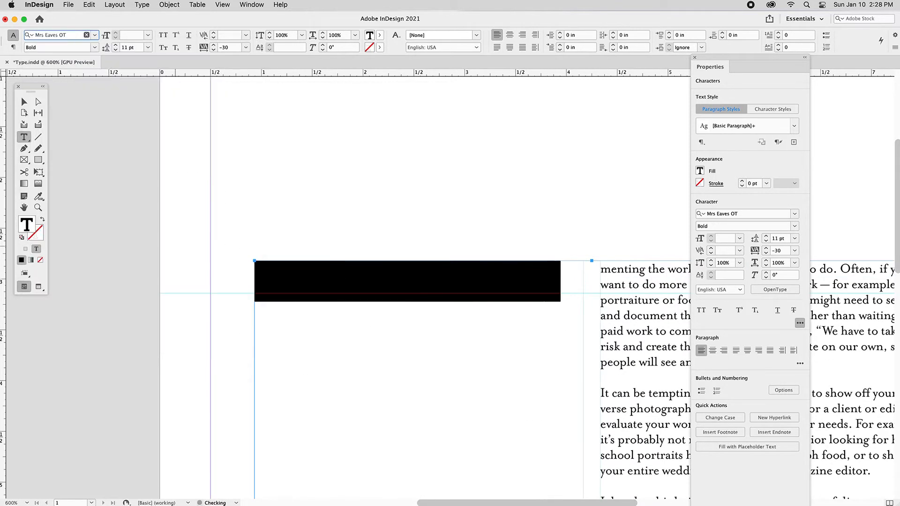
Step: Filter the installed fonts to the Script classification and apply Rosarian to the selected heading
{"action": "left_click", "coordinate": [94, 35]}
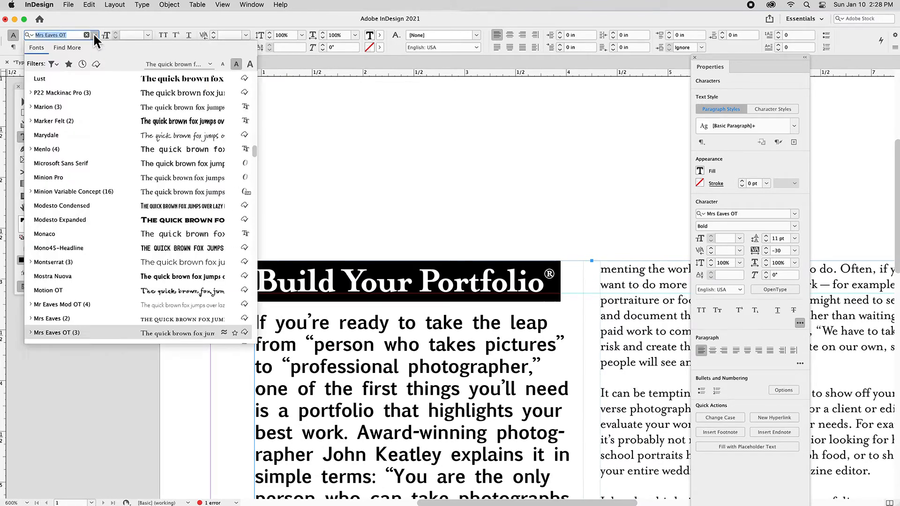
{"action": "left_click", "coordinate": [55, 64]}
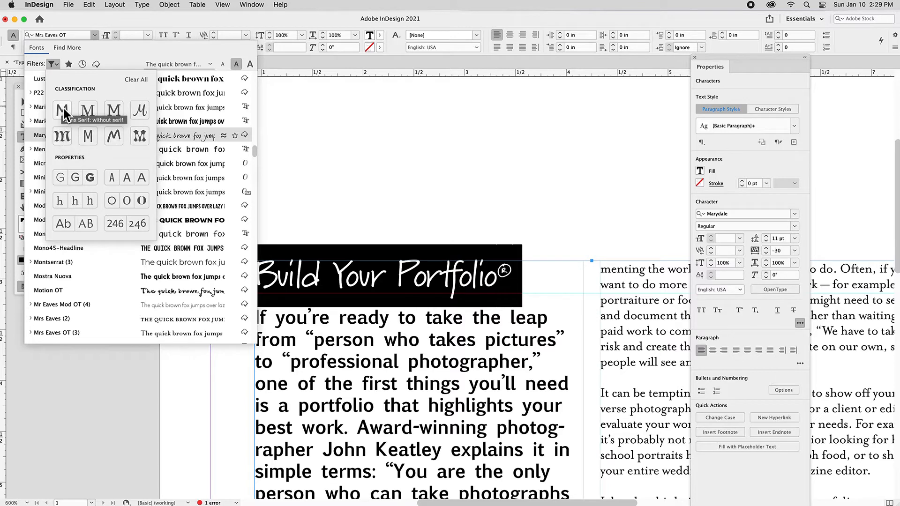
{"action": "left_click", "coordinate": [142, 113]}
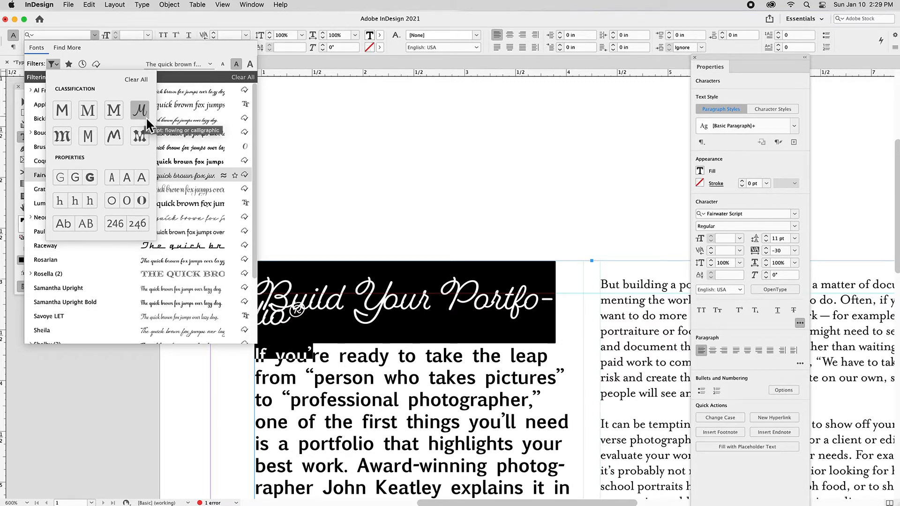
{"action": "key", "text": "Up"}
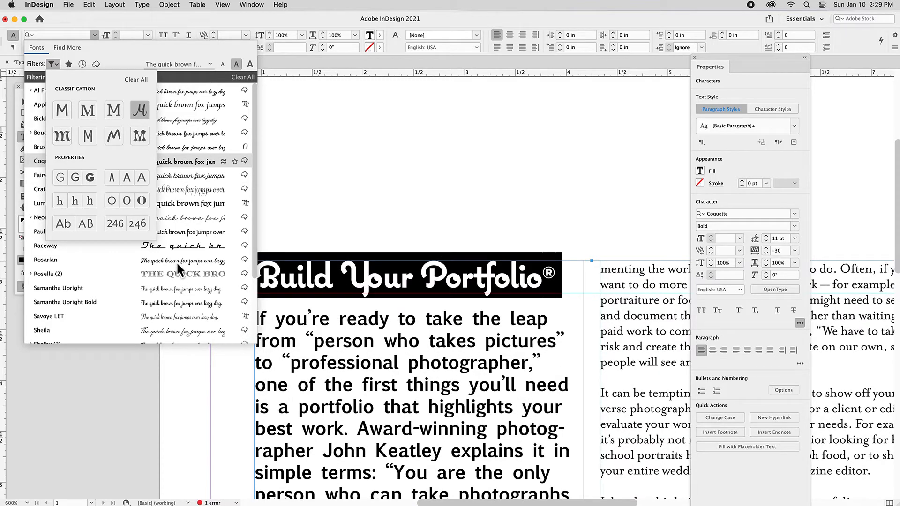
{"action": "left_click", "coordinate": [178, 262]}
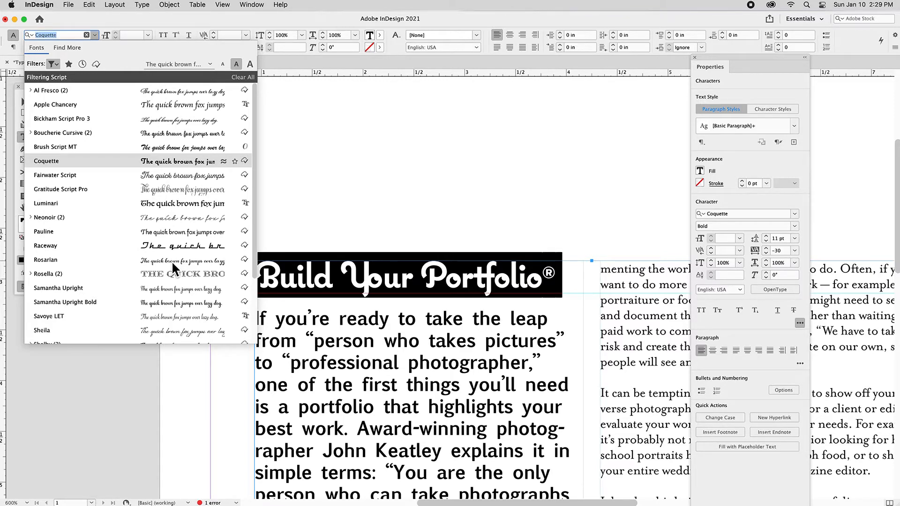
{"action": "left_click", "coordinate": [172, 260]}
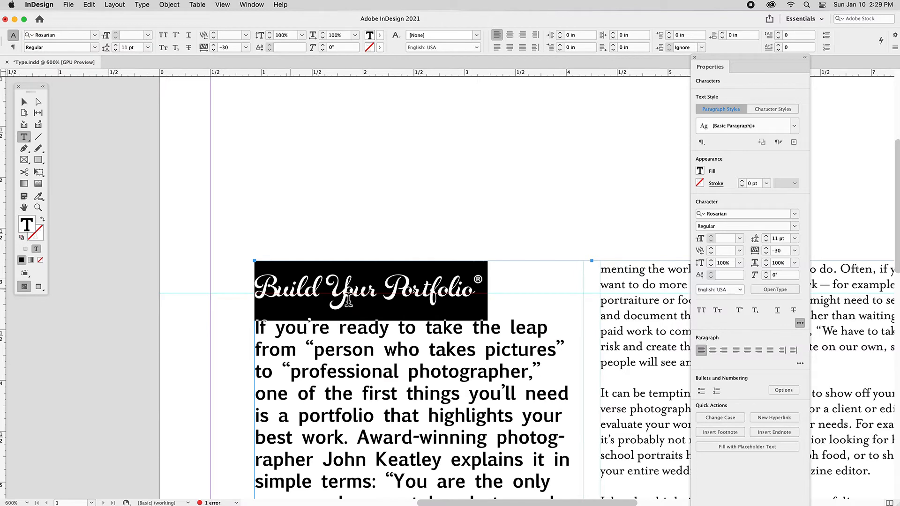
Step: Deselect the heading text and hide the guides on the page
{"action": "left_click", "coordinate": [378, 300]}
{"action": "scroll", "coordinate": [459, 300], "scroll_direction": "down", "scroll_amount": 1}
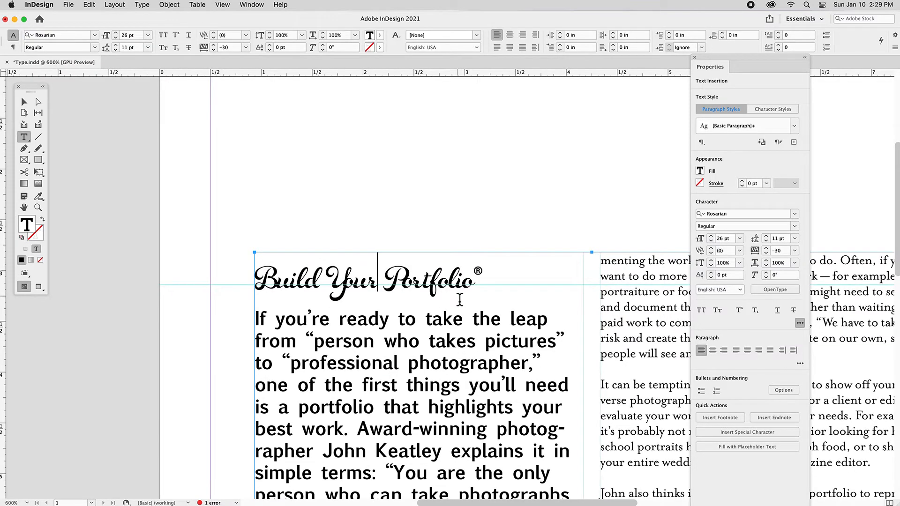
{"action": "key", "text": "super+;"}
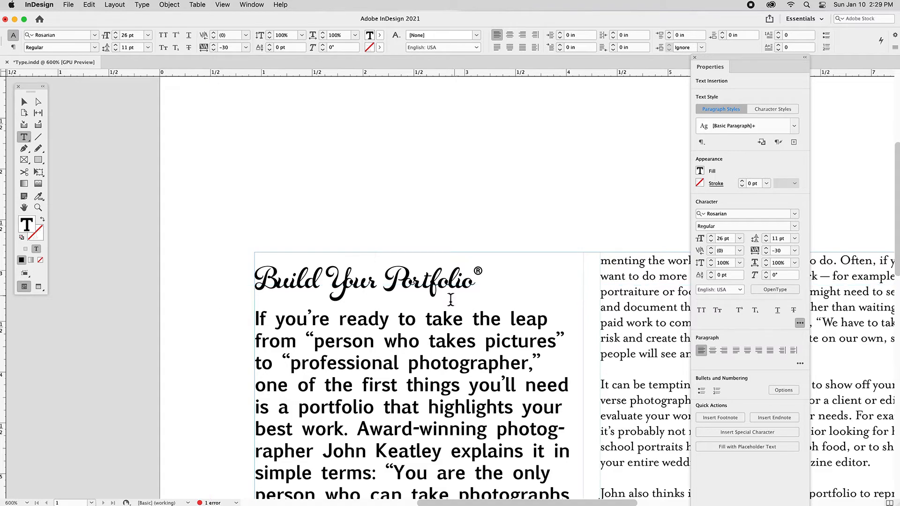
Step: Place the text cursor in the introductory paragraph, show the paragraph formatting controls and expand the additional paragraph options
{"action": "scroll", "coordinate": [404, 284], "scroll_direction": "down", "scroll_amount": 10}
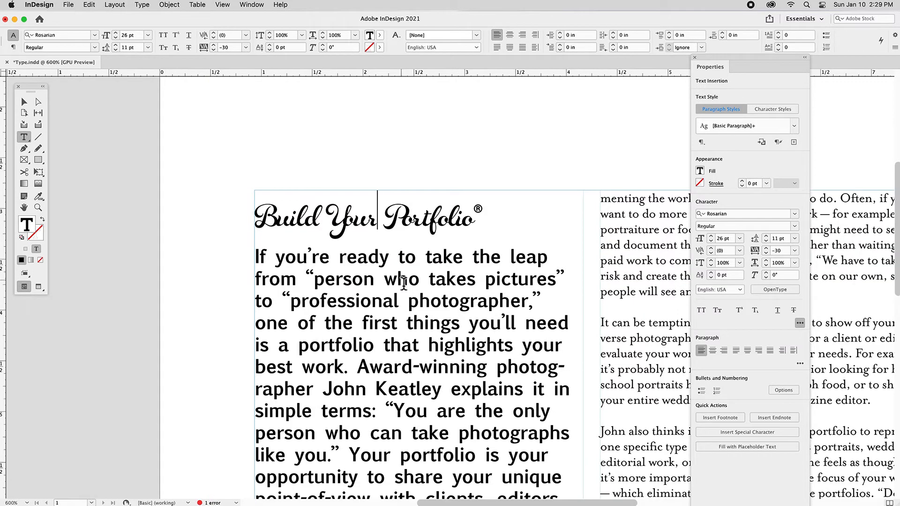
{"action": "scroll", "coordinate": [403, 284], "scroll_direction": "right", "scroll_amount": 2}
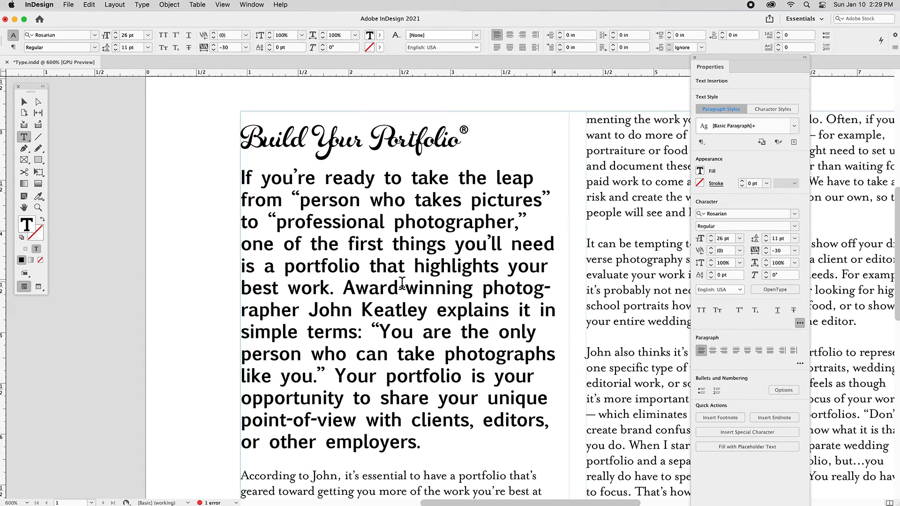
{"action": "left_click", "coordinate": [402, 284]}
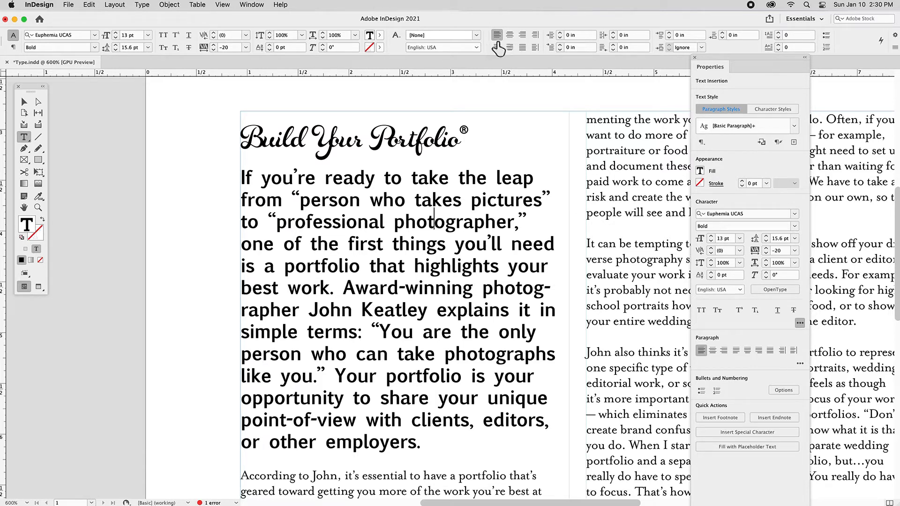
{"action": "left_click", "coordinate": [14, 48]}
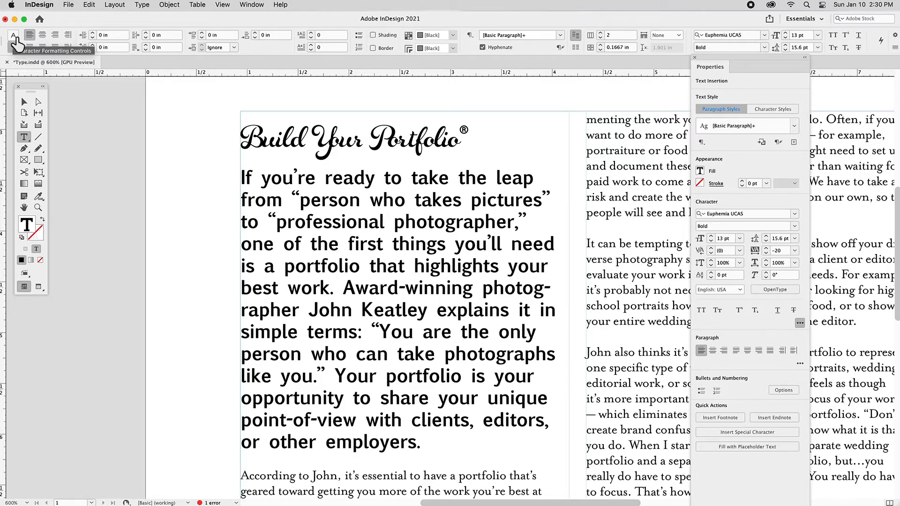
{"action": "left_click", "coordinate": [14, 36]}
{"action": "left_click", "coordinate": [13, 47]}
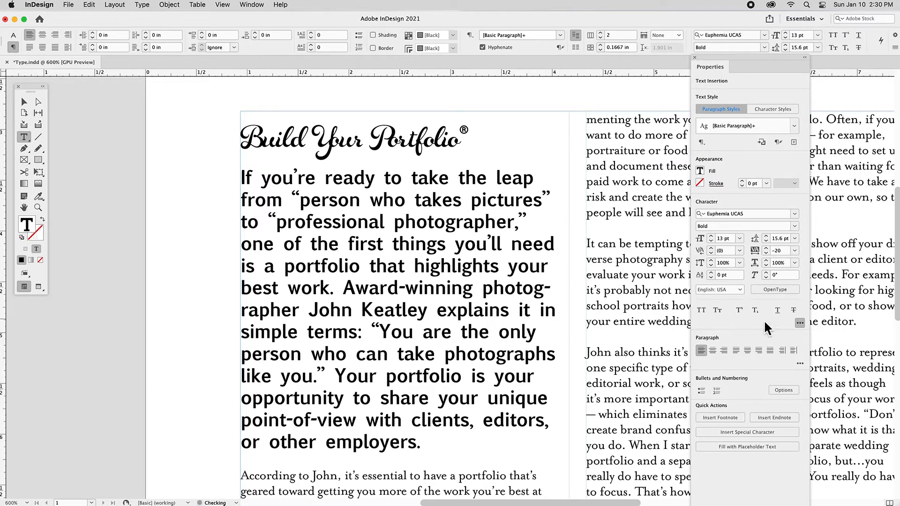
{"action": "left_click", "coordinate": [800, 366]}
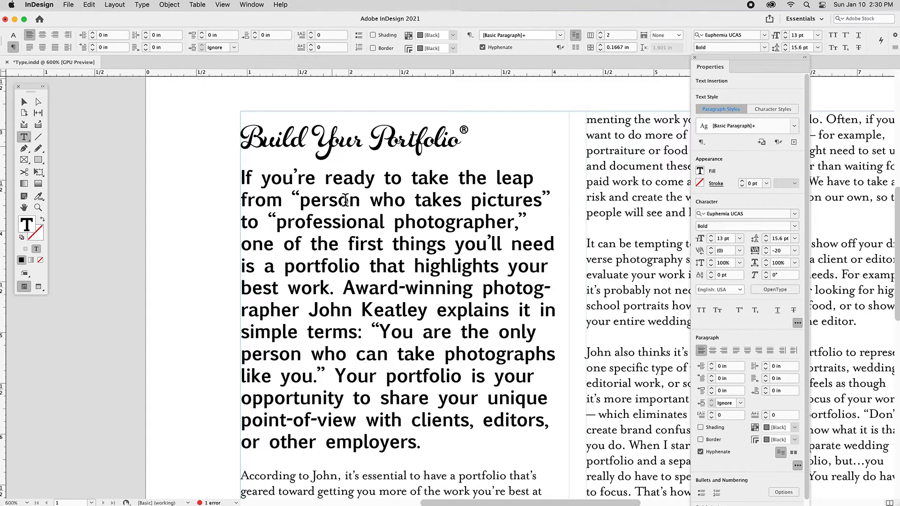
Step: Select one line of the introductory paragraph, extend the selection to the whole paragraph, and clear it
{"action": "double_click", "coordinate": [403, 251]}
{"action": "left_click", "coordinate": [403, 251]}
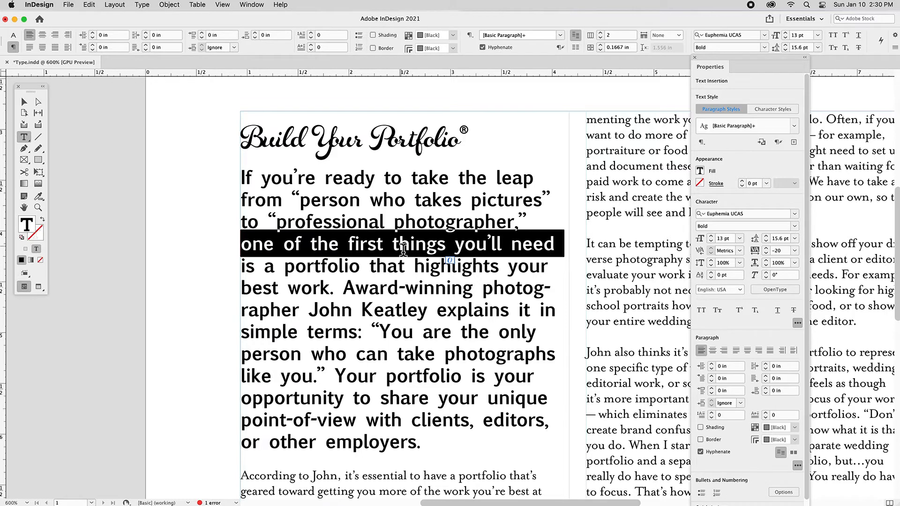
{"action": "left_click", "coordinate": [403, 250]}
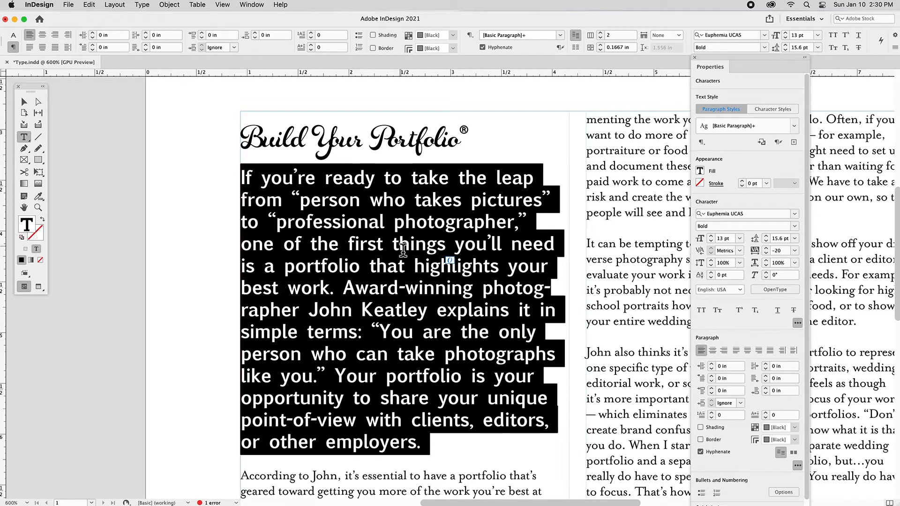
{"action": "left_click", "coordinate": [403, 251]}
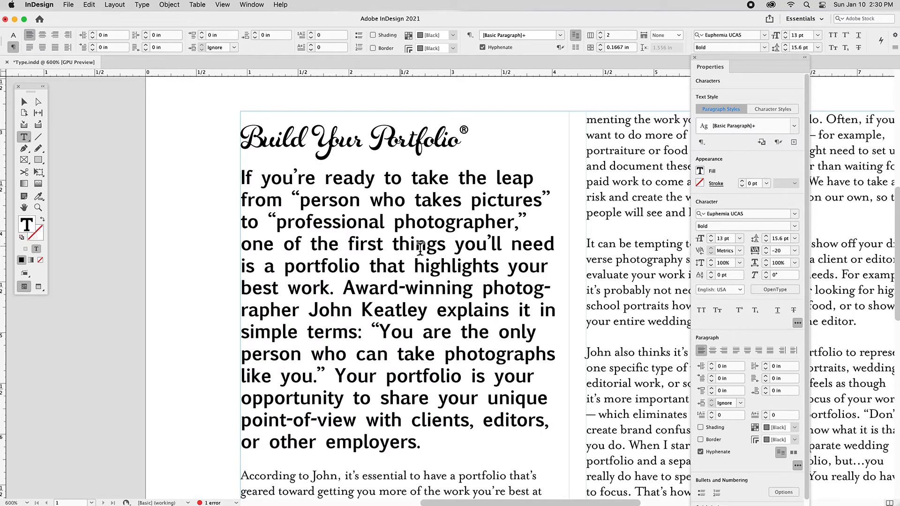
Step: Try centered, right-aligned and justified alignment on the introductory paragraph, and restore its left alignment
{"action": "left_click", "coordinate": [395, 249]}
{"action": "left_click", "coordinate": [43, 36]}
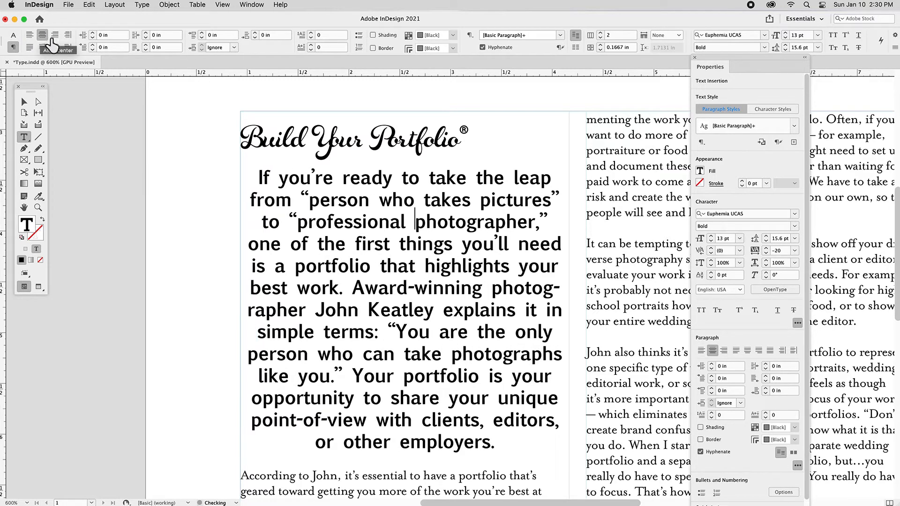
{"action": "left_click", "coordinate": [55, 35]}
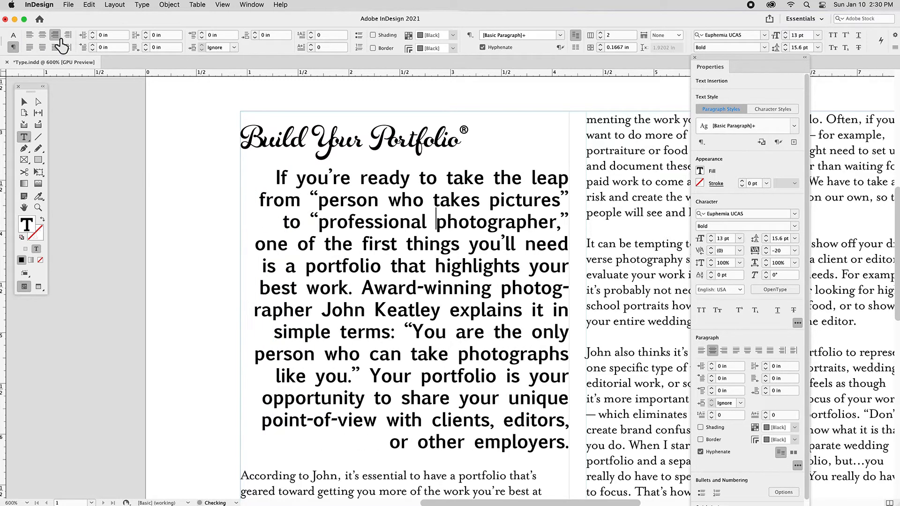
{"action": "left_click", "coordinate": [30, 36]}
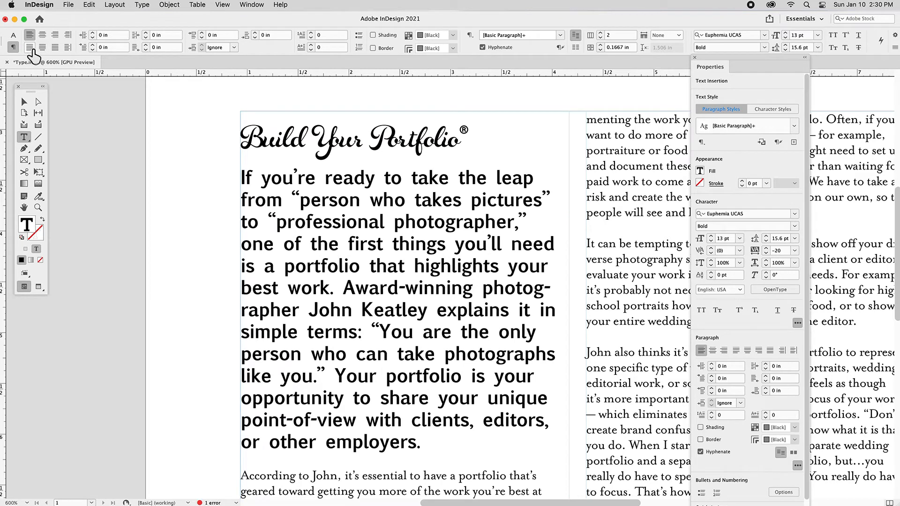
{"action": "left_click", "coordinate": [30, 48]}
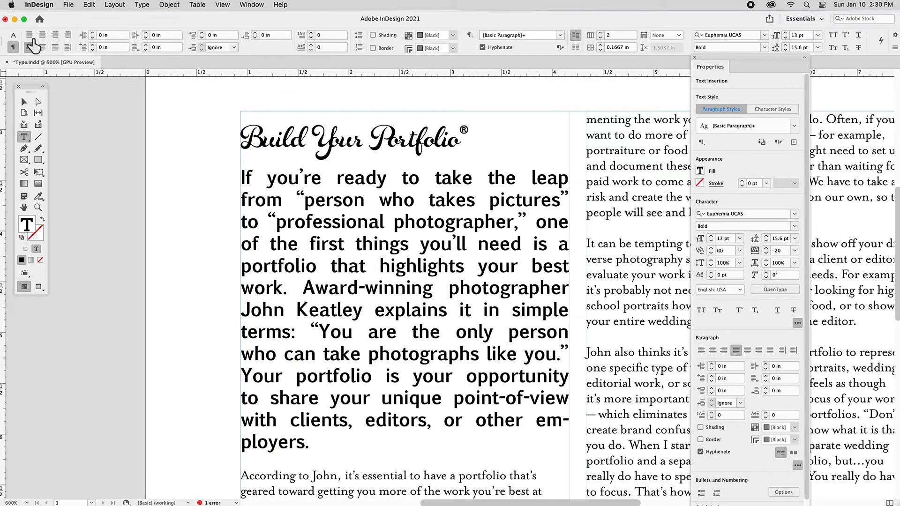
{"action": "left_click", "coordinate": [30, 35]}
Step: Select several lines of the introductory paragraph, try centered and right alignment on them, and restore left alignment
{"action": "left_click_drag", "start_coordinate": [305, 199], "coordinate": [402, 334]}
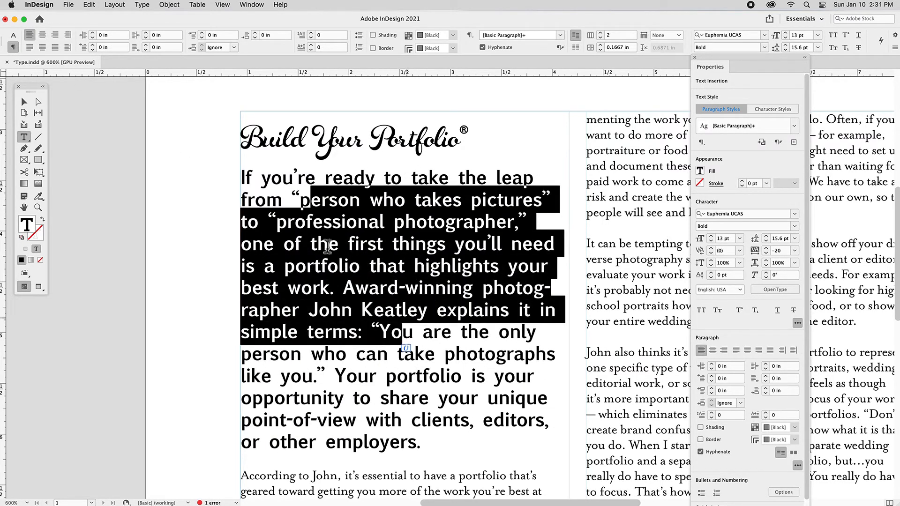
{"action": "left_click", "coordinate": [43, 35]}
{"action": "left_click", "coordinate": [56, 35]}
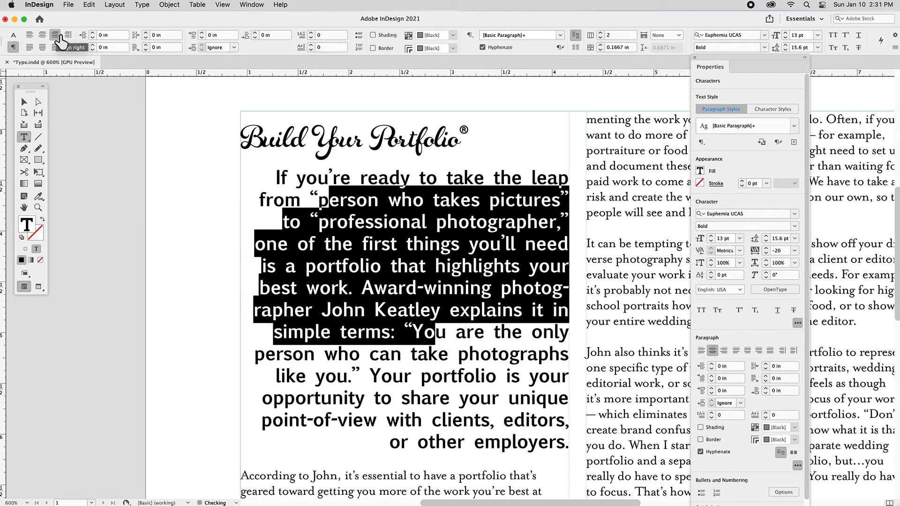
{"action": "left_click", "coordinate": [30, 35]}
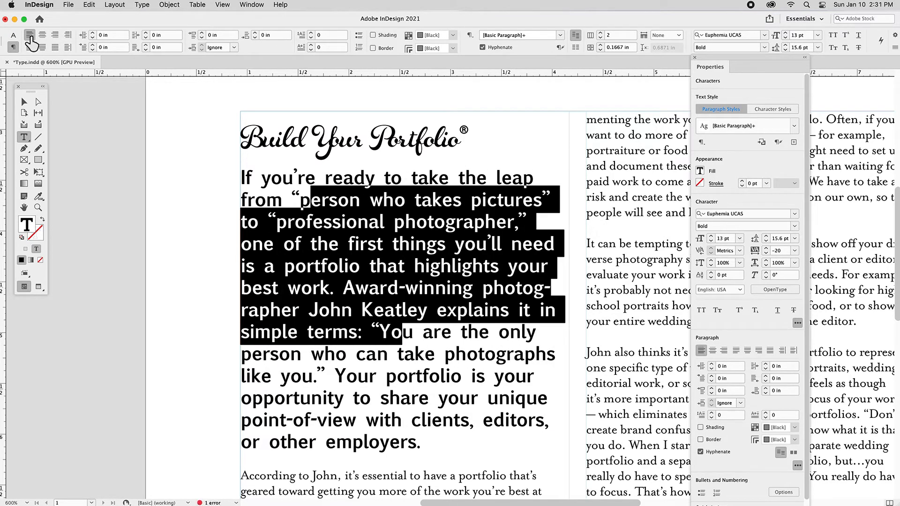
Step: Select the whole introductory paragraph and set its left indent to 0.25 in
{"action": "left_click", "coordinate": [411, 284]}
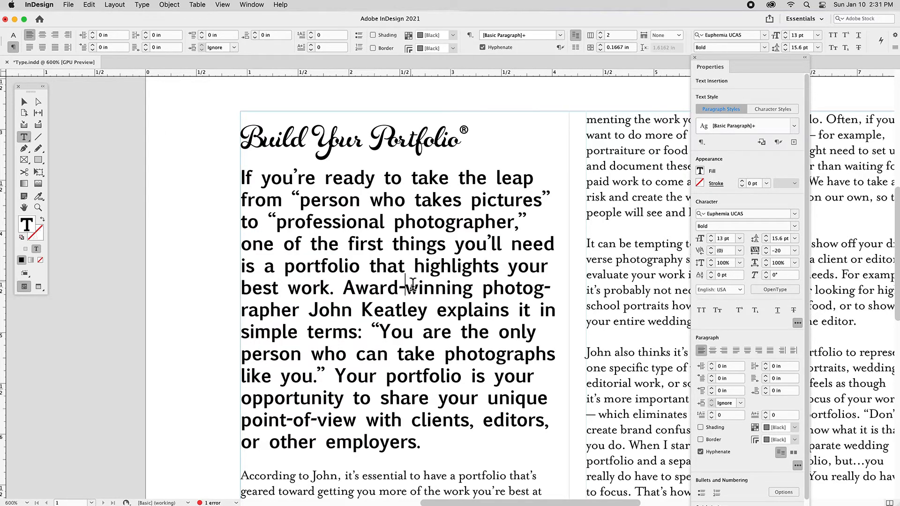
{"action": "double_click", "coordinate": [412, 284]}
{"action": "double_click", "coordinate": [413, 284]}
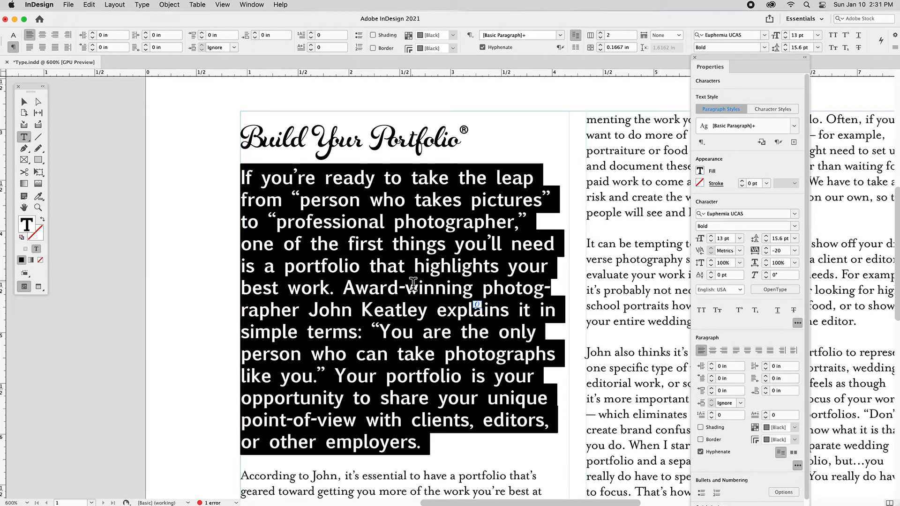
{"action": "left_click", "coordinate": [96, 34]}
{"action": "left_click", "coordinate": [96, 33]}
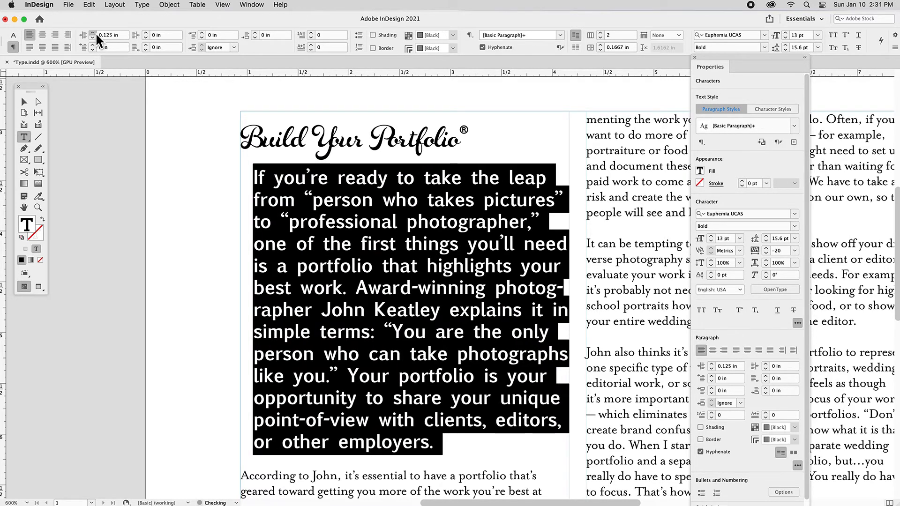
{"action": "left_click", "coordinate": [96, 34]}
{"action": "left_click", "coordinate": [96, 34]}
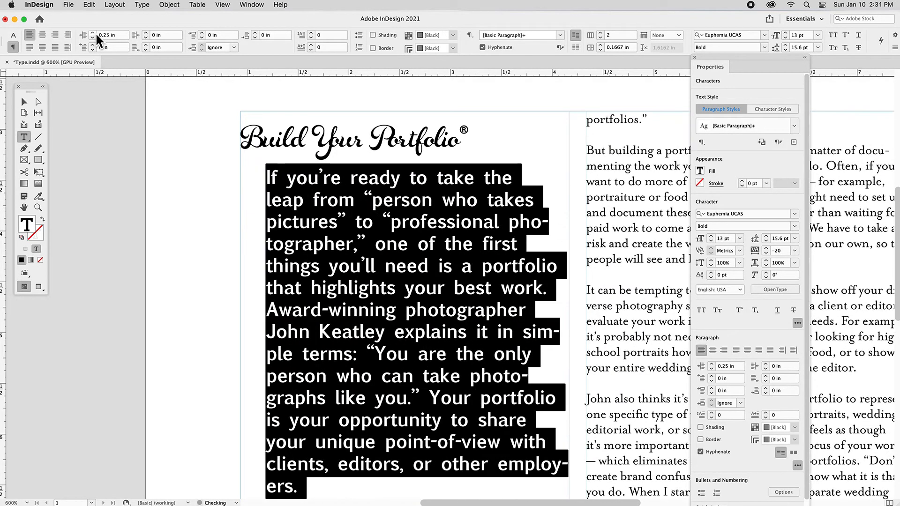
Step: Set the introductory paragraph's right indent to 0.3125 in
{"action": "left_click", "coordinate": [146, 33]}
{"action": "left_click", "coordinate": [146, 34]}
{"action": "left_click", "coordinate": [146, 33]}
{"action": "left_click", "coordinate": [146, 33]}
{"action": "left_click", "coordinate": [147, 33]}
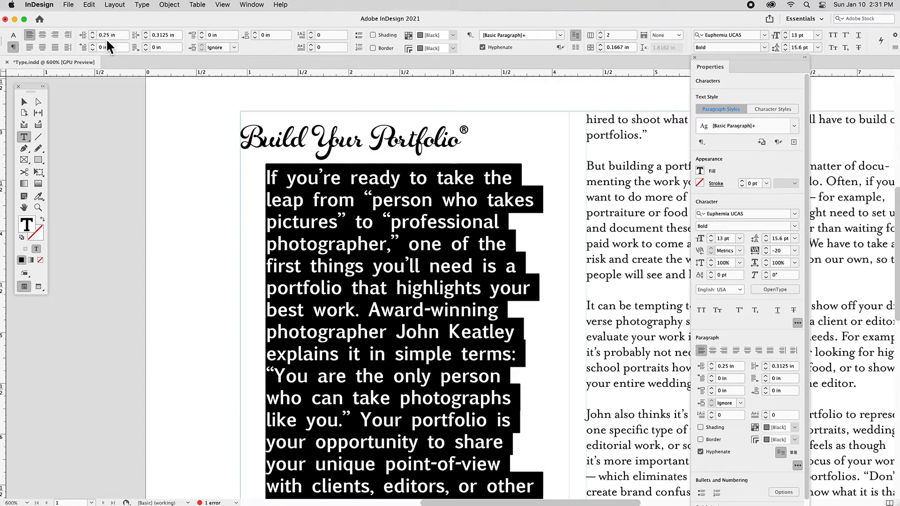
Step: Increase both the left and right indents of the introductory paragraph to 0.4375 in
{"action": "left_click", "coordinate": [95, 33]}
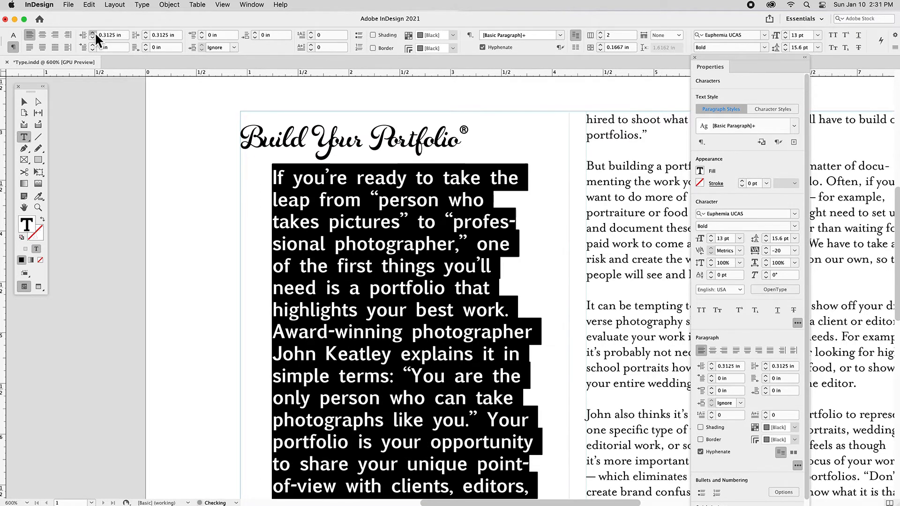
{"action": "left_click", "coordinate": [95, 33]}
{"action": "left_click", "coordinate": [95, 32]}
{"action": "left_click", "coordinate": [147, 33]}
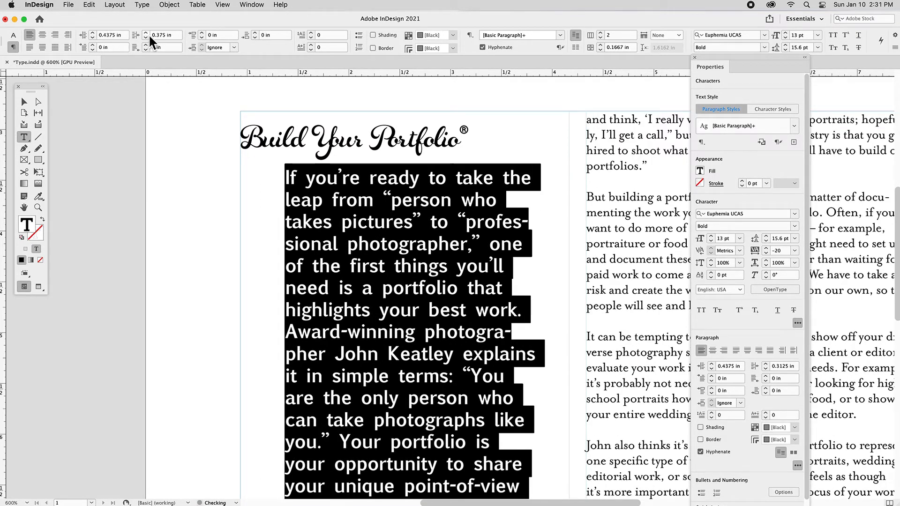
{"action": "left_click", "coordinate": [147, 33]}
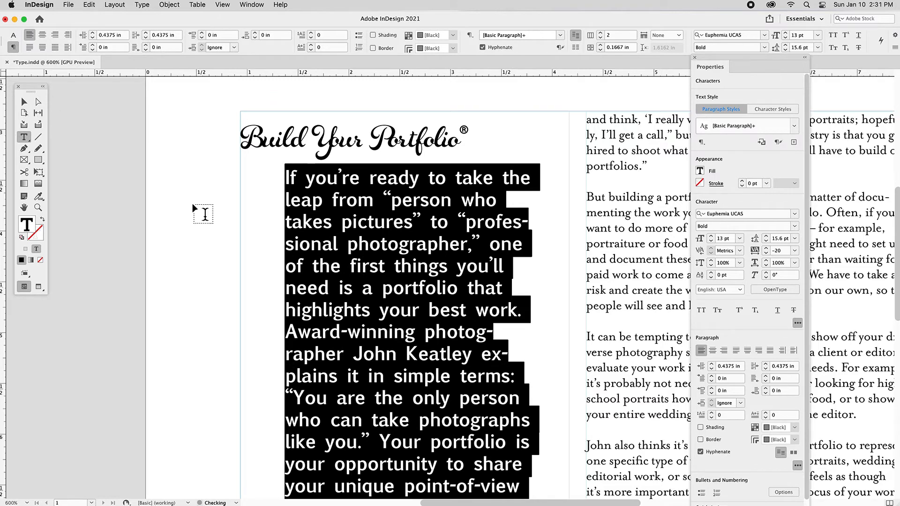
Step: Select the two-column text frame as an object and narrow it from its left edge to about 3.135 in wide
{"action": "key", "text": "Escape"}
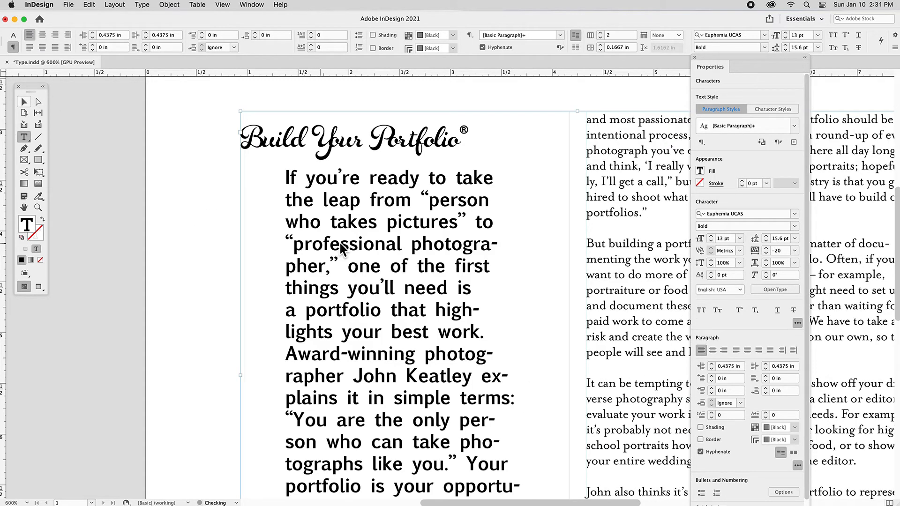
{"action": "key", "text": "Escape"}
{"action": "key", "text": "super+minus"}
{"action": "key", "text": "super+minus"}
{"action": "key", "text": "super+minus"}
{"action": "key", "text": "super+minus"}
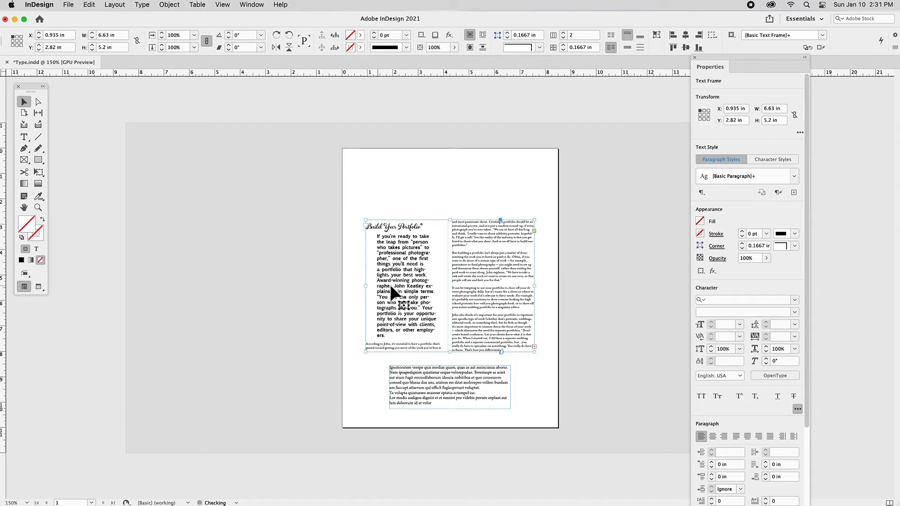
{"action": "left_click_drag", "start_coordinate": [366, 286], "coordinate": [441, 286]}
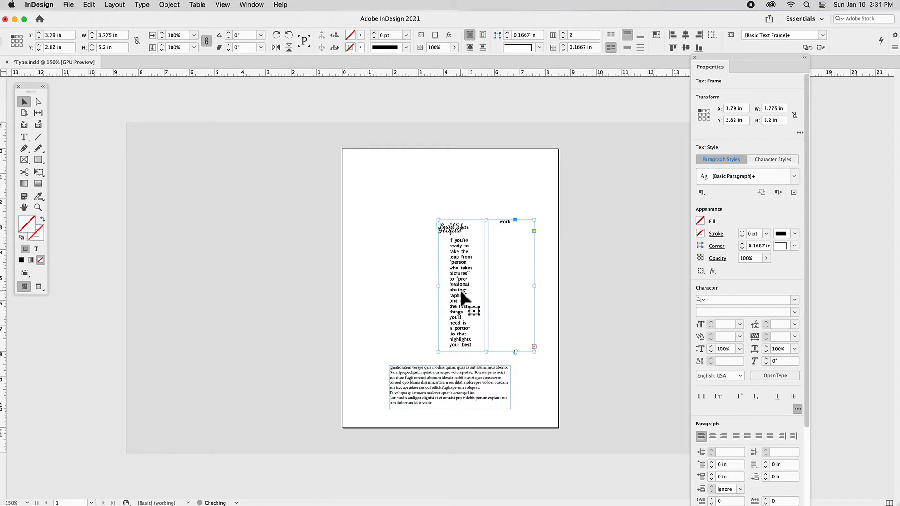
{"action": "left_click_drag", "start_coordinate": [441, 290], "coordinate": [455, 286]}
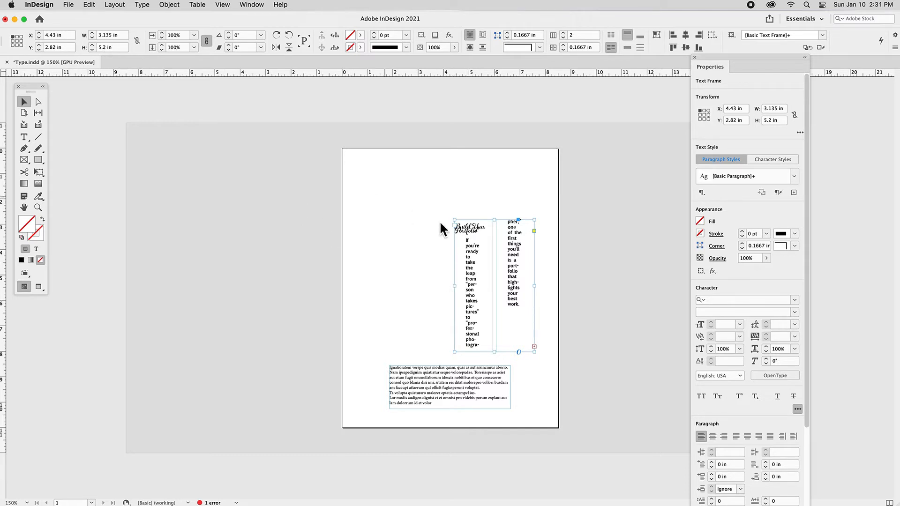
Step: Select a few lines in the narrowed frame, and widen the frame from its left edge to about 6.055 in
{"action": "double_click", "coordinate": [479, 293]}
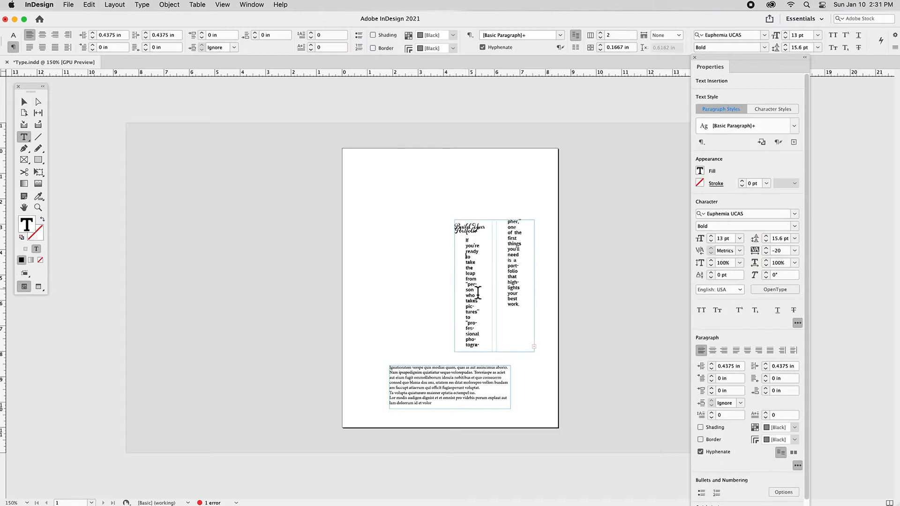
{"action": "left_click_drag", "start_coordinate": [477, 291], "coordinate": [472, 257]}
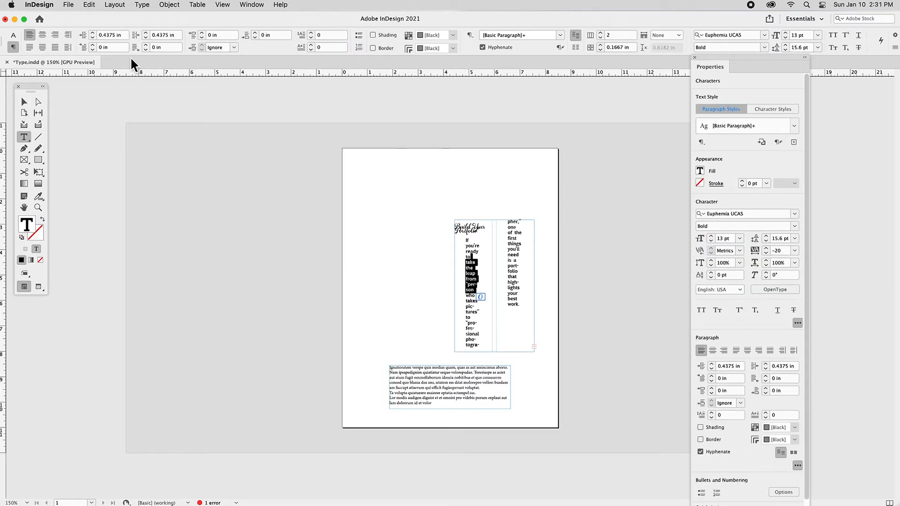
{"action": "left_click", "coordinate": [24, 102]}
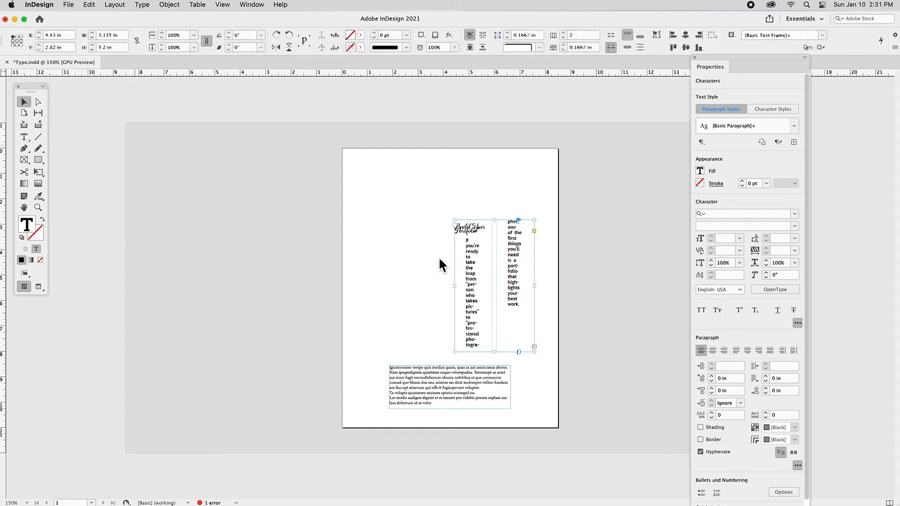
{"action": "left_click_drag", "start_coordinate": [454, 286], "coordinate": [380, 279]}
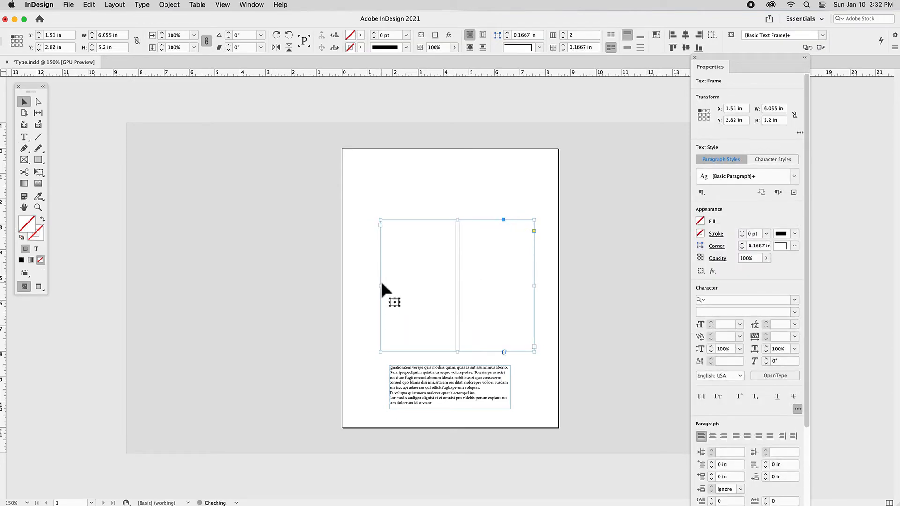
Step: Select several lines of the introductory paragraph and set its left and right indents to 0
{"action": "double_click", "coordinate": [411, 267]}
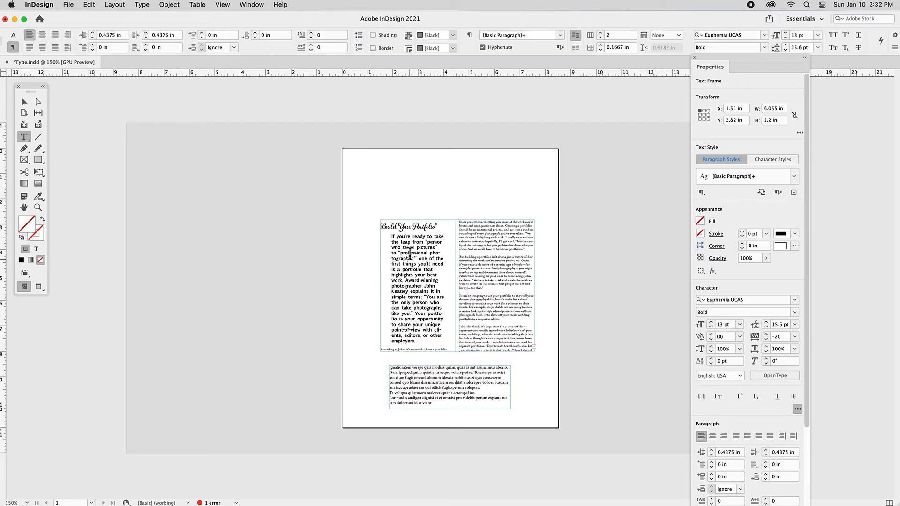
{"action": "left_click_drag", "start_coordinate": [408, 253], "coordinate": [421, 297]}
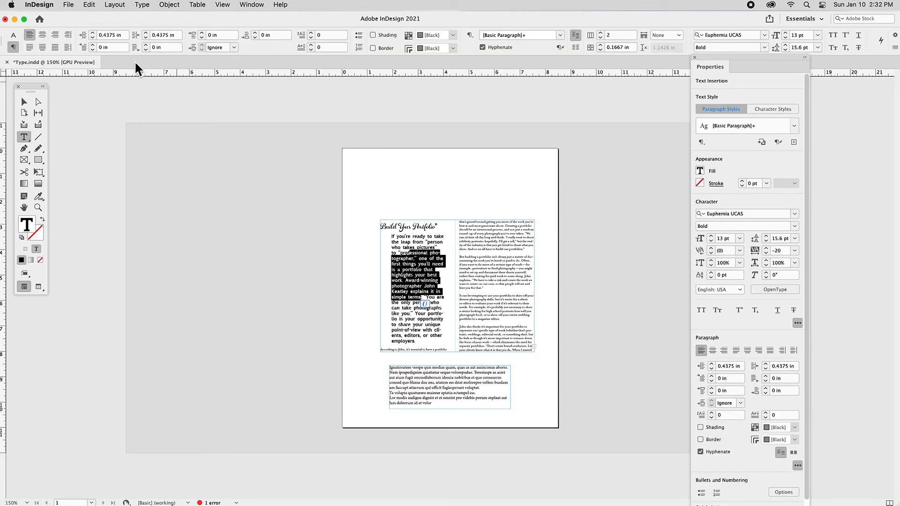
{"action": "left_click_drag", "start_coordinate": [124, 35], "coordinate": [95, 36]}
{"action": "type", "text": "0"}
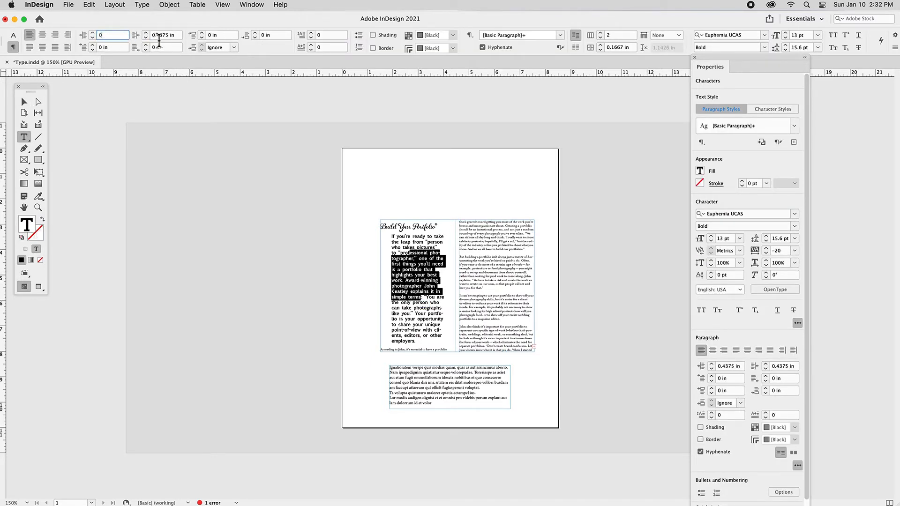
{"action": "left_click_drag", "start_coordinate": [177, 36], "coordinate": [150, 37]}
{"action": "type", "text": "0"}
{"action": "key", "text": "Return"}
Step: Set the introductory paragraph's first-line indent to 0.25 in and split it into two paragraphs after "Award-winning"
{"action": "left_click", "coordinate": [411, 270]}
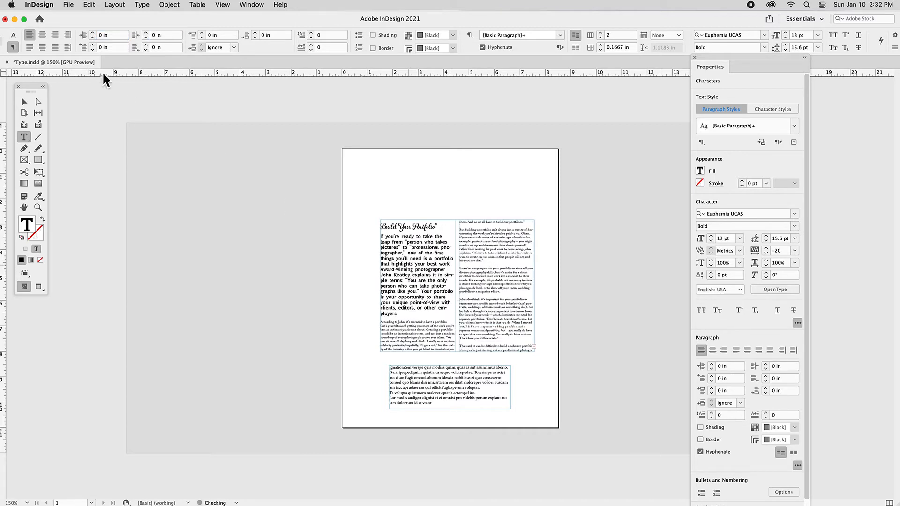
{"action": "left_click", "coordinate": [93, 45]}
{"action": "left_click", "coordinate": [93, 45]}
{"action": "left_click", "coordinate": [93, 44]}
{"action": "left_click", "coordinate": [94, 45]}
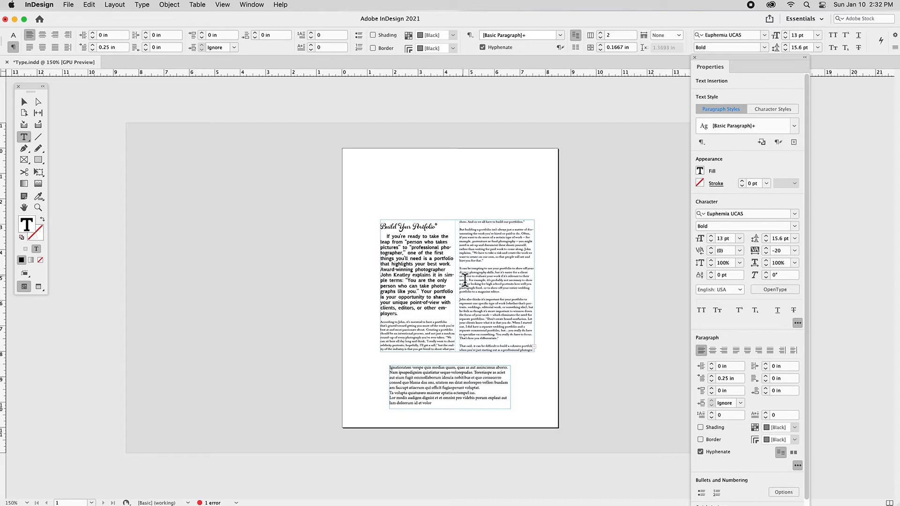
{"action": "key", "text": "Return"}
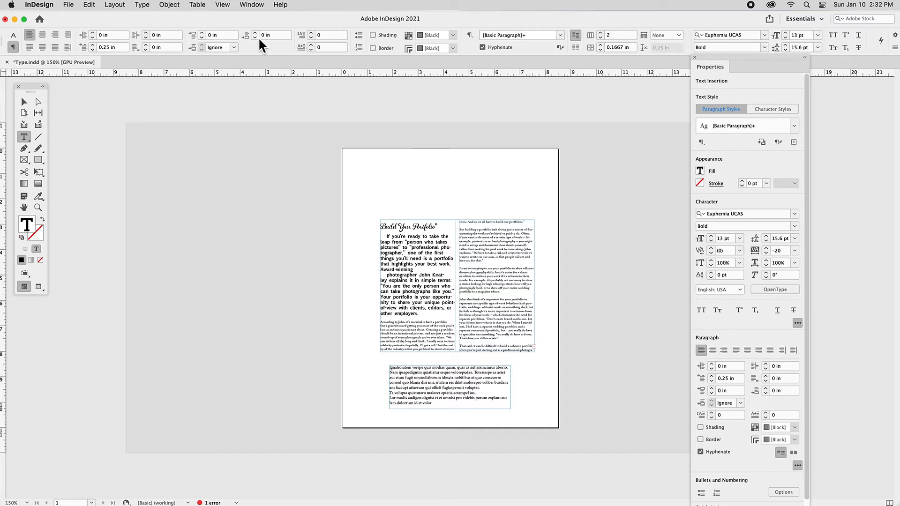
Step: Select text across both introductory paragraphs and set their space after to 0.125 in
{"action": "left_click_drag", "start_coordinate": [416, 258], "coordinate": [421, 283]}
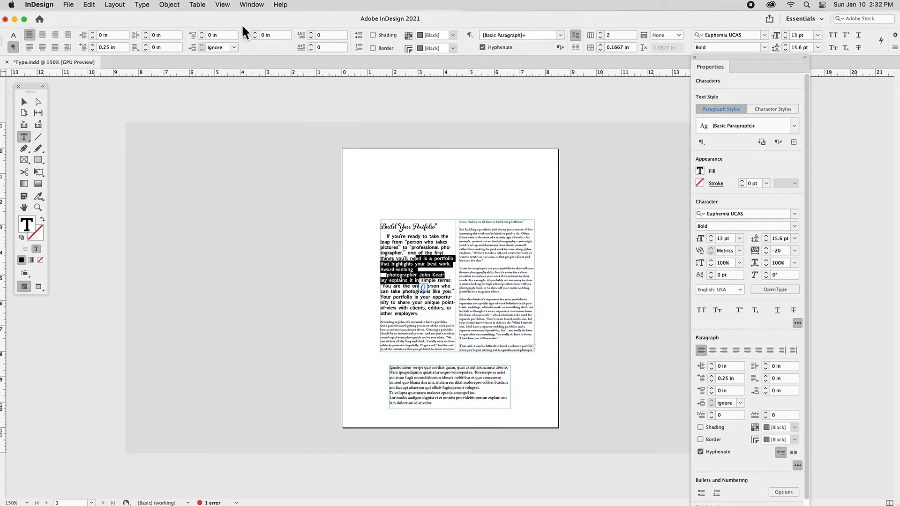
{"action": "left_click", "coordinate": [257, 33]}
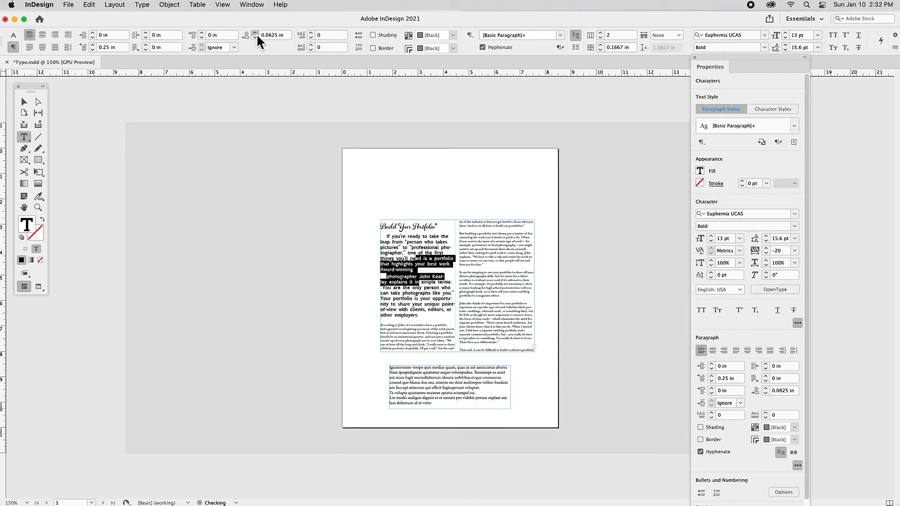
{"action": "left_click", "coordinate": [255, 33]}
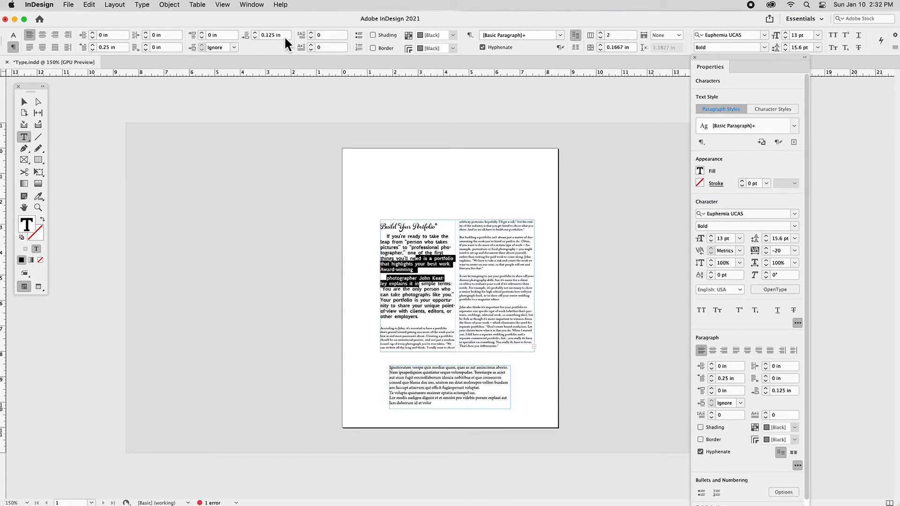
{"action": "left_click", "coordinate": [263, 36]}
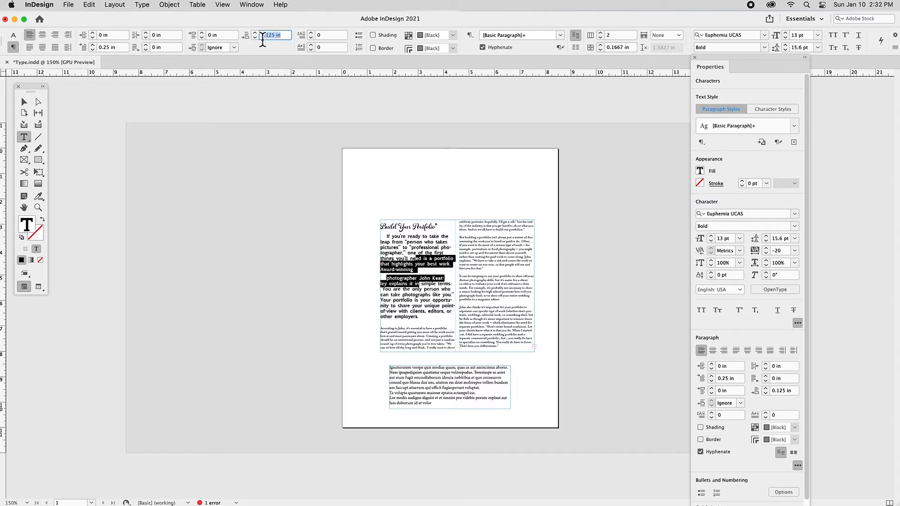
Step: Add an extra paragraph break after "Award-winning" and remove it
{"action": "left_click", "coordinate": [423, 274]}
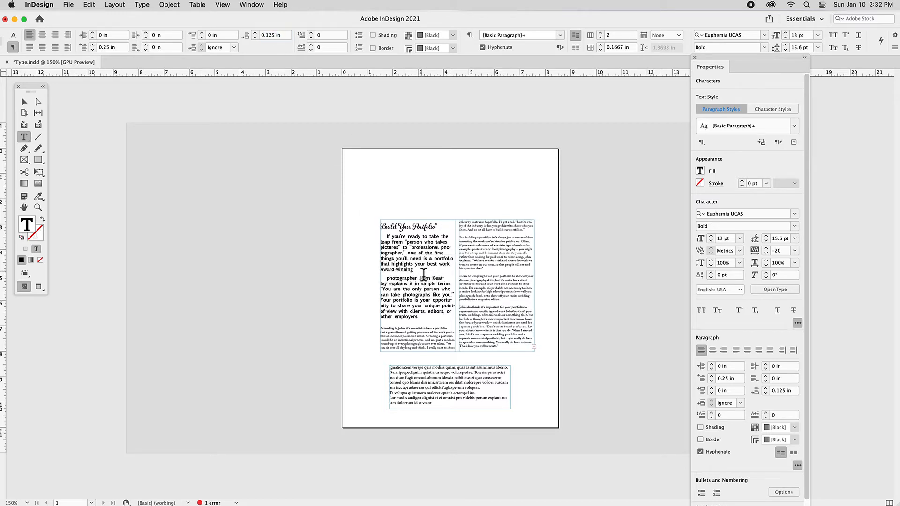
{"action": "key", "text": "Return"}
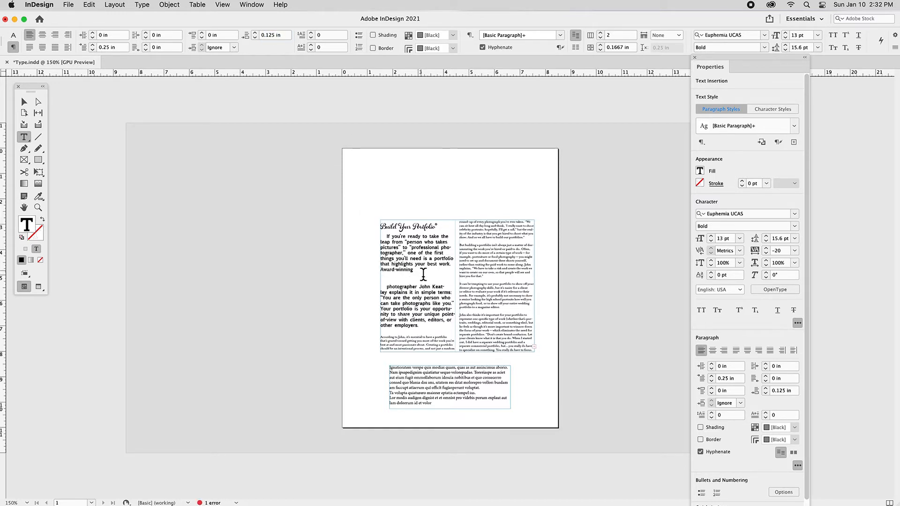
{"action": "key", "text": "BackSpace"}
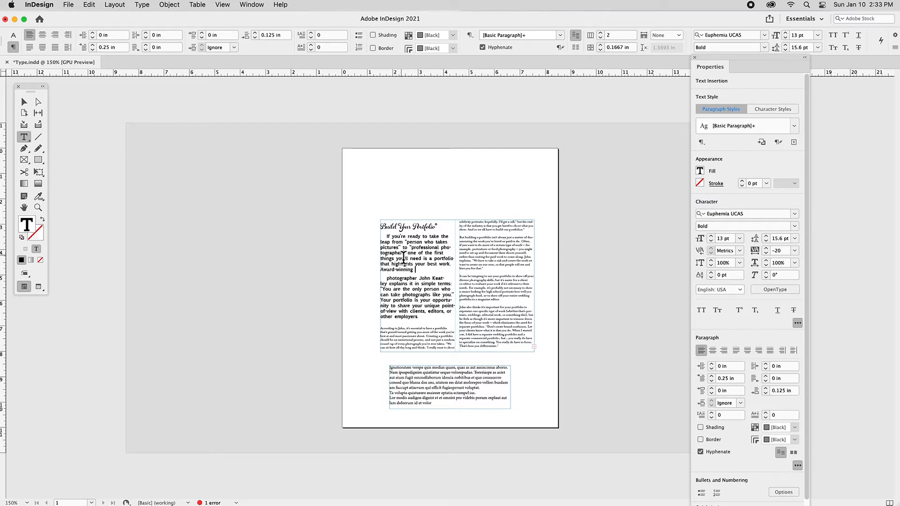
Step: Select lines of the first introductory paragraph, try a larger space after, and return it to 0.125 in
{"action": "left_click", "coordinate": [402, 253], "text": "shift"}
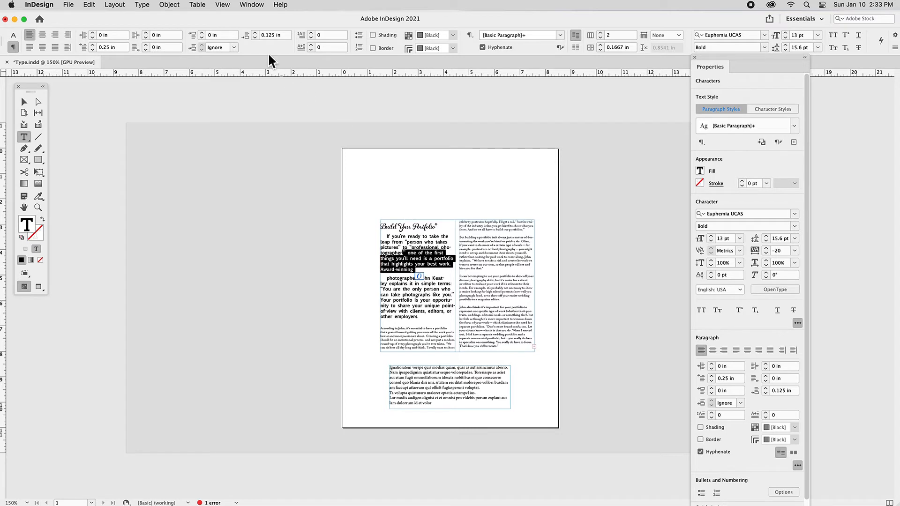
{"action": "left_click", "coordinate": [255, 34]}
{"action": "left_click", "coordinate": [255, 38]}
Step: Place the text cursor at the end of the first introductory paragraph and turn off its hyphenation
{"action": "left_click", "coordinate": [428, 277]}
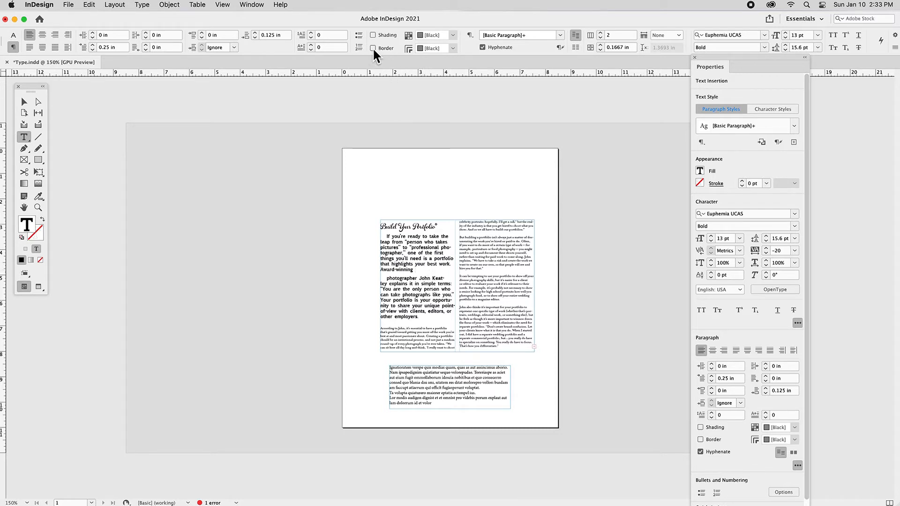
{"action": "left_click", "coordinate": [482, 47]}
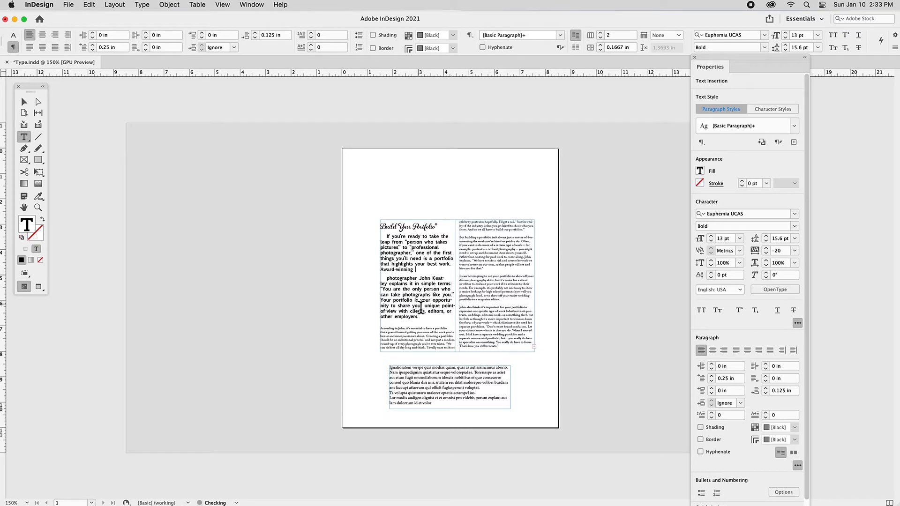
Step: Select text from the first introductory paragraph into the second column and try switching its hyphenation off and back on
{"action": "left_click", "coordinate": [483, 49]}
{"action": "left_click_drag", "start_coordinate": [424, 248], "coordinate": [497, 320]}
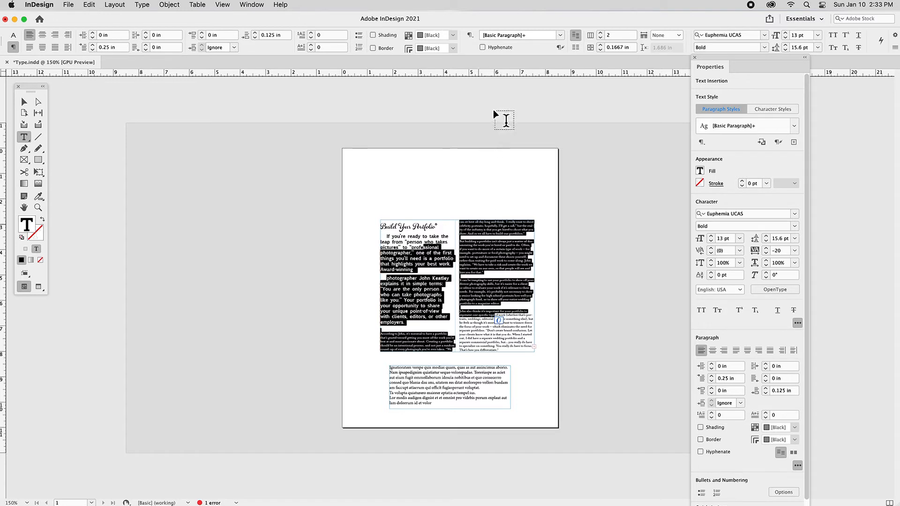
{"action": "left_click", "coordinate": [483, 48]}
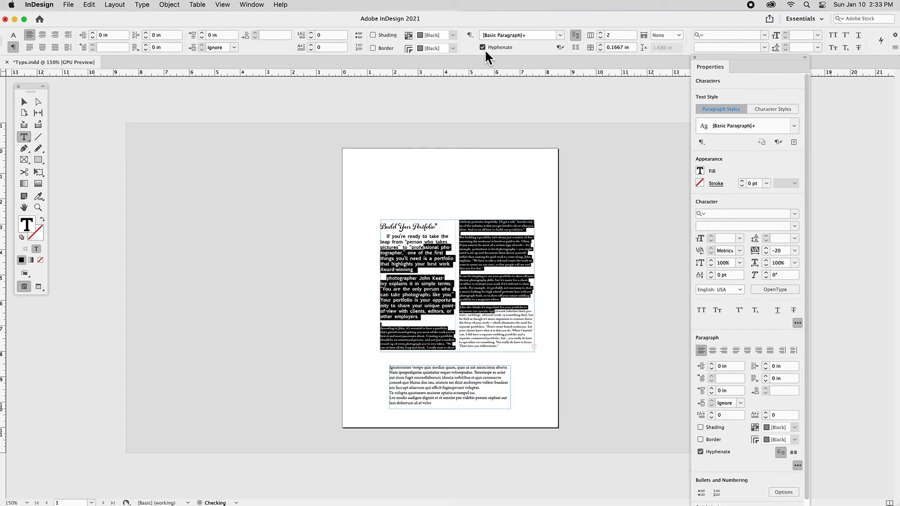
{"action": "left_click", "coordinate": [497, 294]}
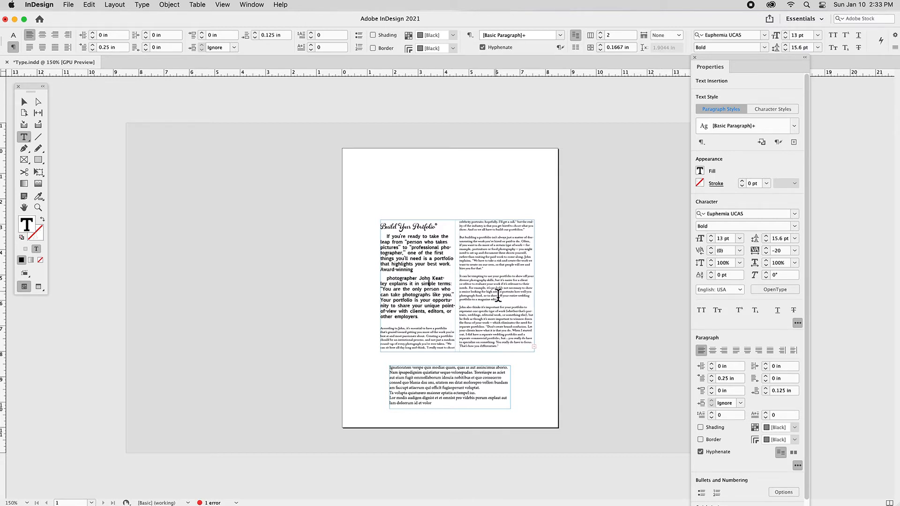
Step: Select text from the first introductory paragraph through most of the second column and turn off its hyphenation
{"action": "left_click_drag", "start_coordinate": [431, 259], "coordinate": [489, 324]}
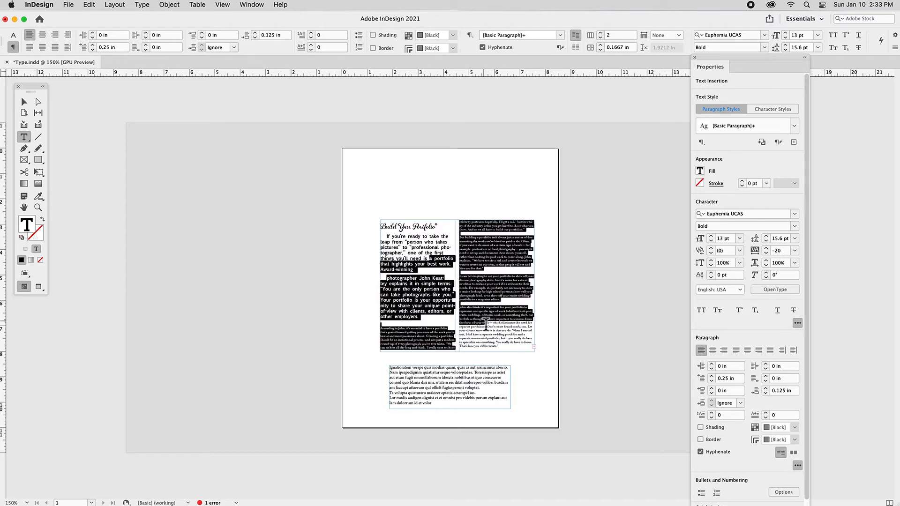
{"action": "left_click", "coordinate": [489, 49]}
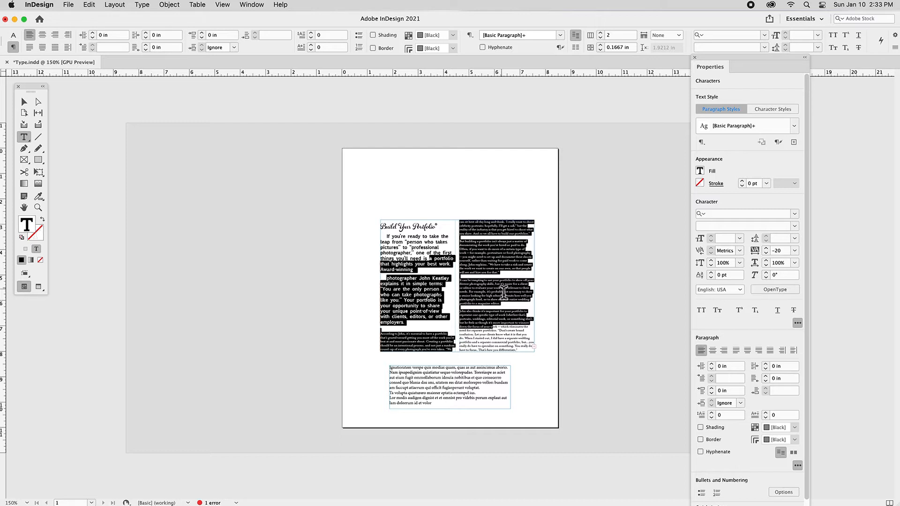
{"action": "left_click", "coordinate": [401, 310]}
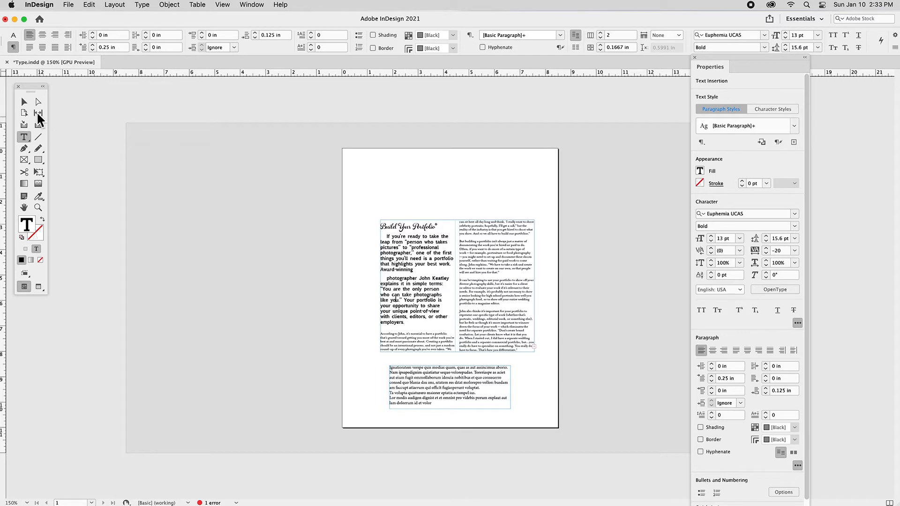
Step: Move the article frame up to about X 1.35 in, Y 2.12 in, and the placeholder frame to about X 1.91 in, Y 7.84 in
{"action": "left_click", "coordinate": [29, 102]}
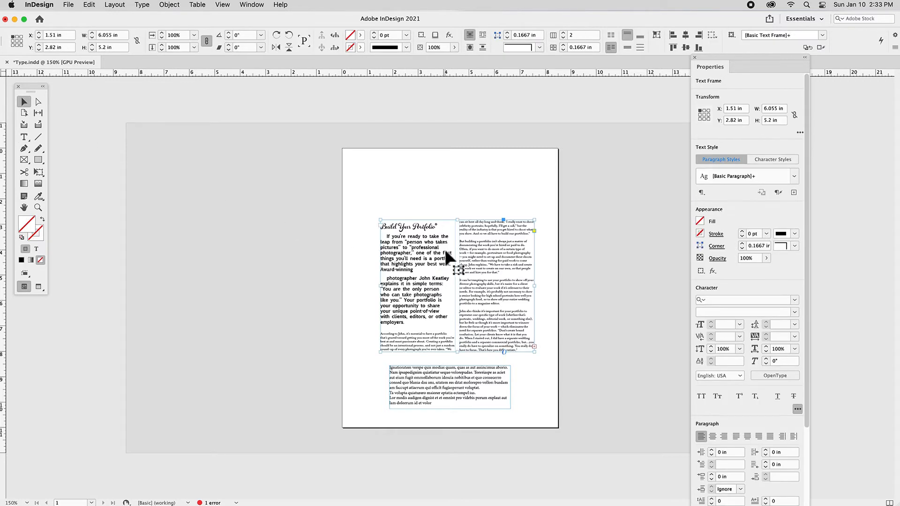
{"action": "right_click", "coordinate": [414, 230]}
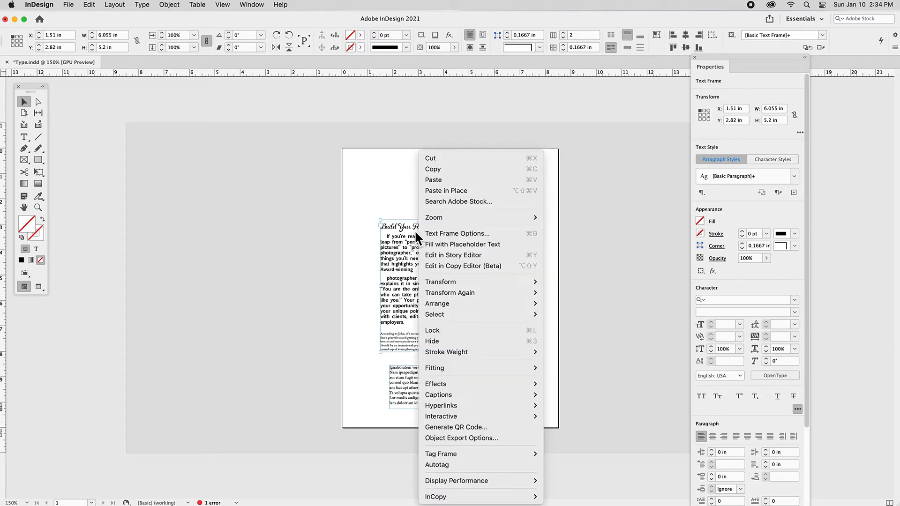
{"action": "left_click", "coordinate": [413, 229]}
{"action": "left_click_drag", "start_coordinate": [406, 226], "coordinate": [402, 253]}
{"action": "left_click", "coordinate": [437, 376]}
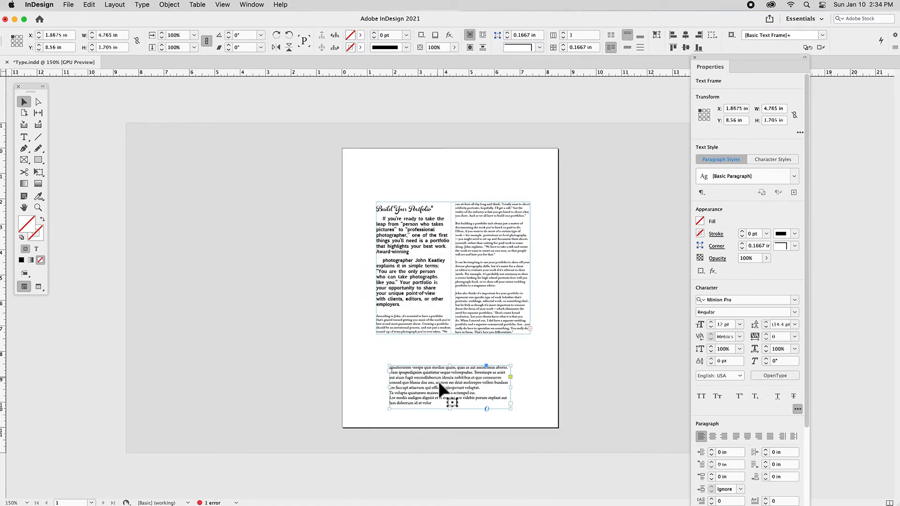
{"action": "left_click_drag", "start_coordinate": [441, 368], "coordinate": [439, 361]}
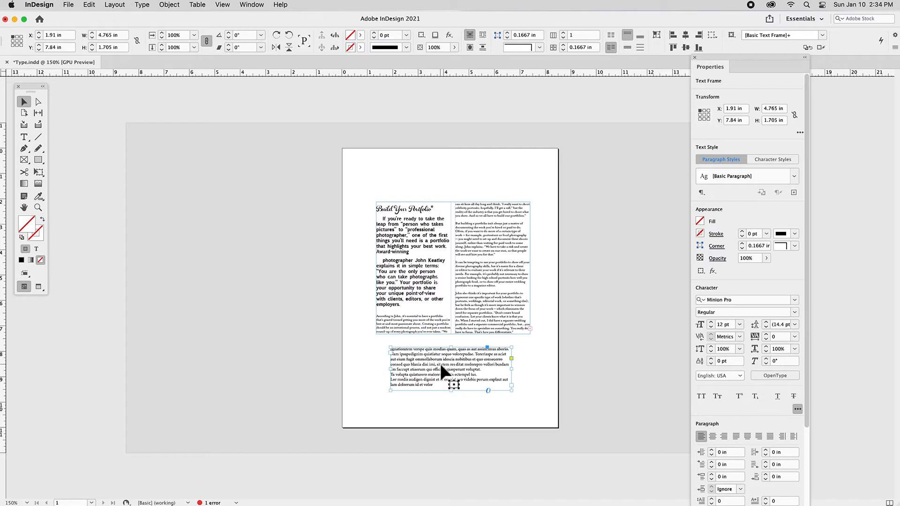
Step: Move the two-column article frame further up the page to about X 1.33 in, Y 1.6 in
{"action": "left_click", "coordinate": [471, 289]}
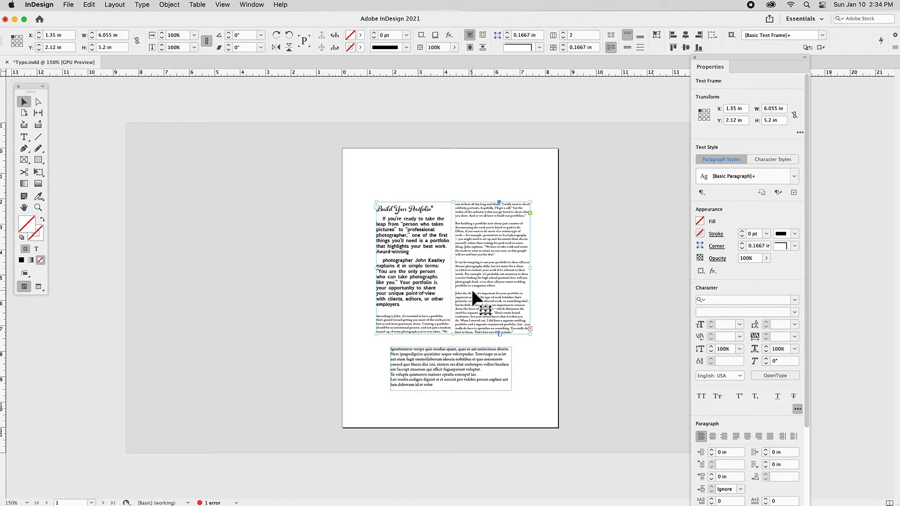
{"action": "left_click", "coordinate": [437, 367]}
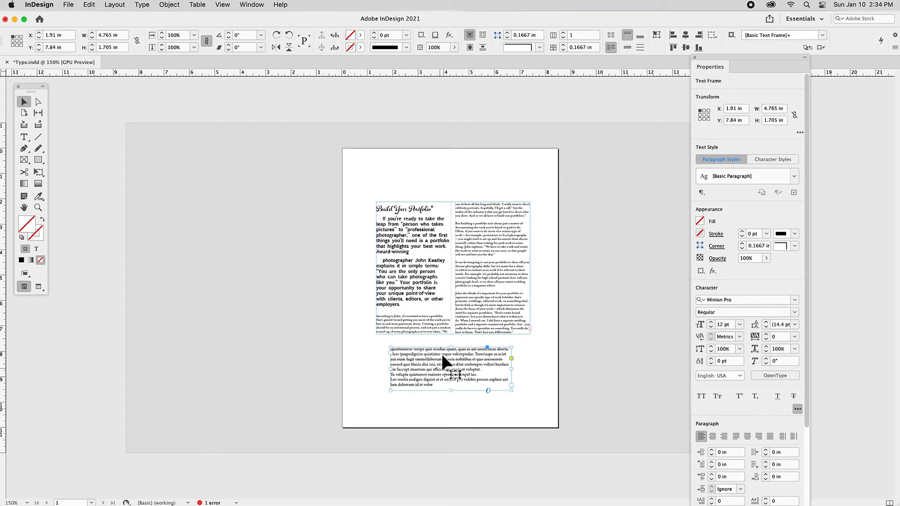
{"action": "left_click", "coordinate": [429, 285]}
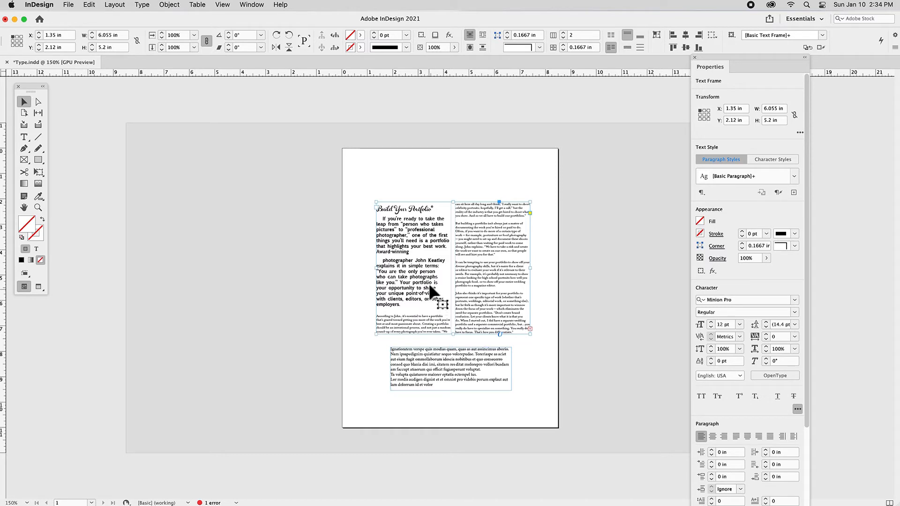
{"action": "left_click_drag", "start_coordinate": [429, 286], "coordinate": [429, 273]}
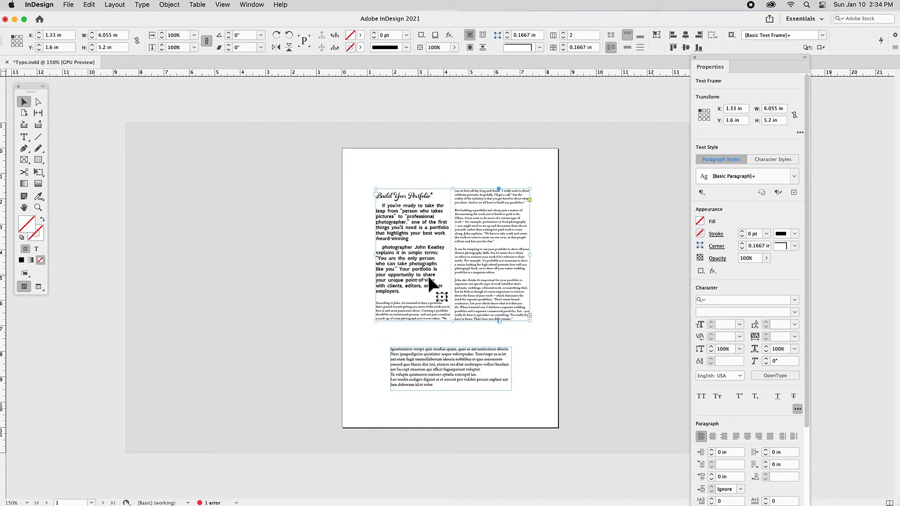
Step: Move the placeholder text frame slightly up to about X 1.82 in, Y 7.625 in
{"action": "left_click", "coordinate": [444, 357]}
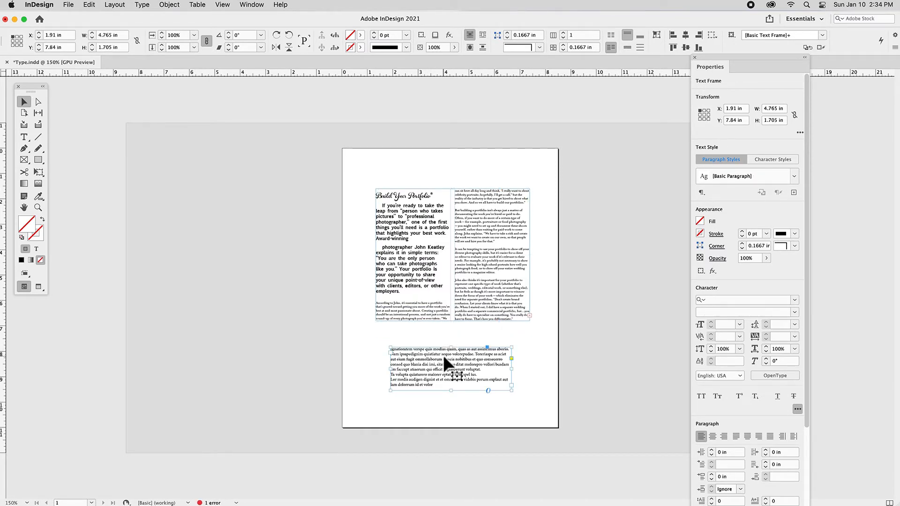
{"action": "key", "text": "super+equal"}
{"action": "key", "text": "super+equal"}
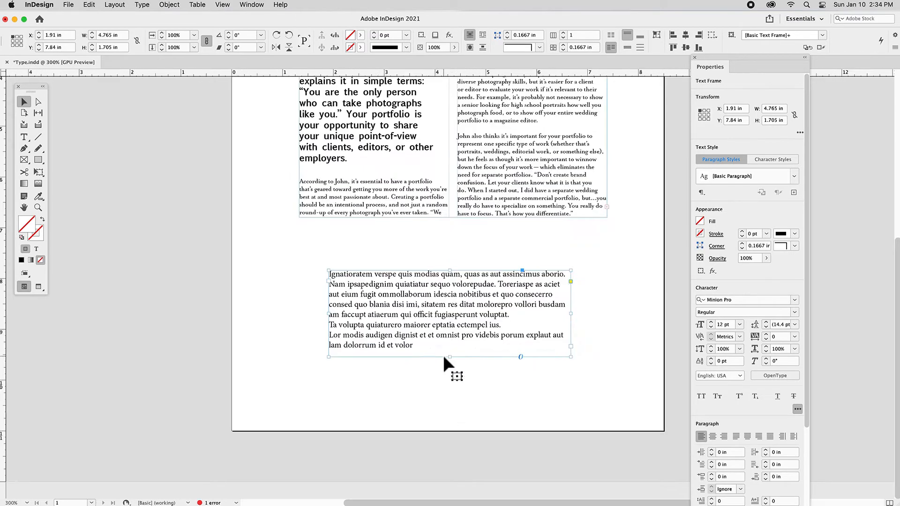
{"action": "left_click_drag", "start_coordinate": [448, 319], "coordinate": [444, 305]}
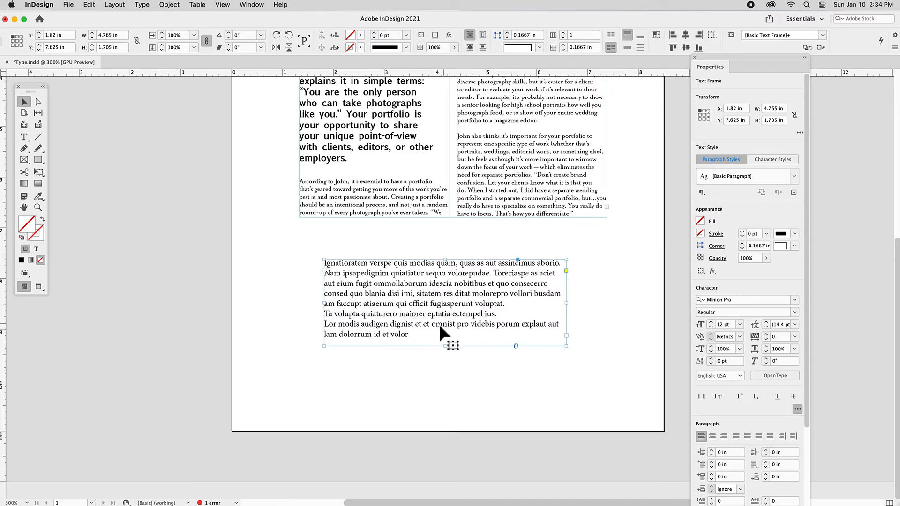
Step: Select all the placeholder text in the lower frame and increase its font size to 16 pt
{"action": "double_click", "coordinate": [440, 327]}
{"action": "key", "text": "super+a"}
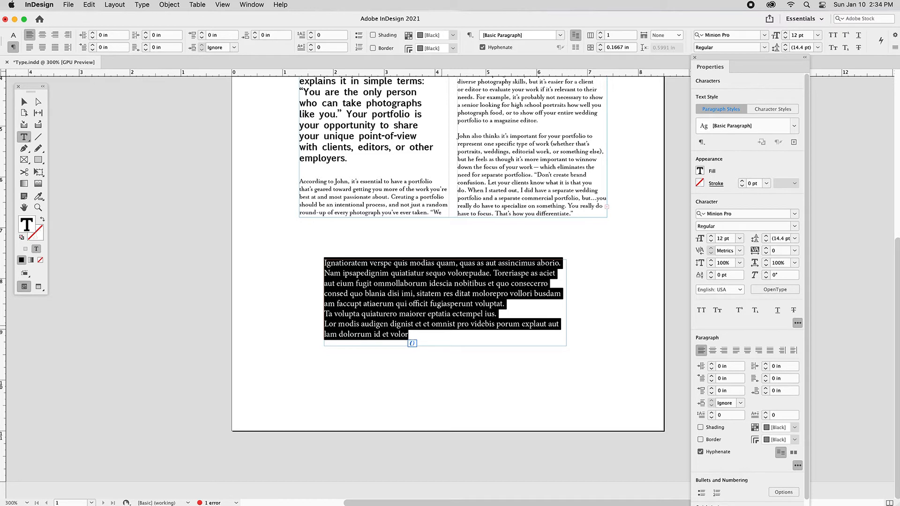
{"action": "left_click", "coordinate": [89, 5]}
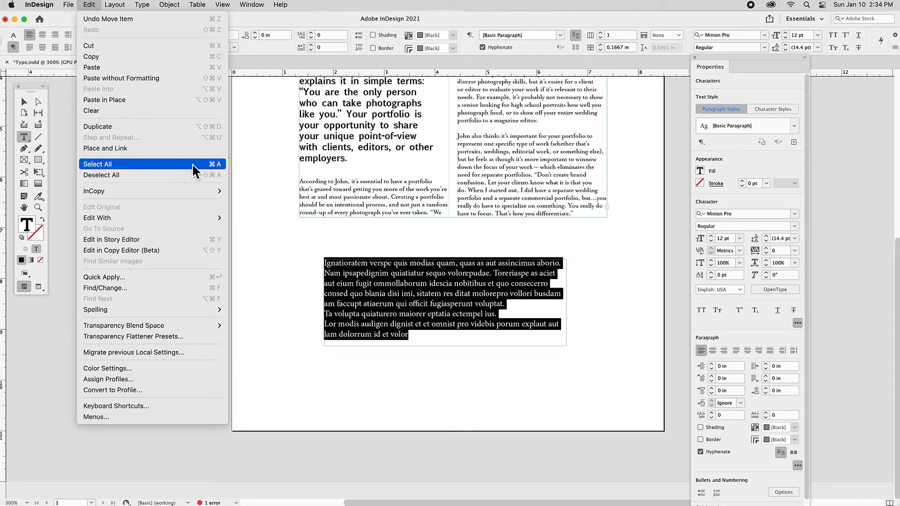
{"action": "left_click", "coordinate": [92, 4]}
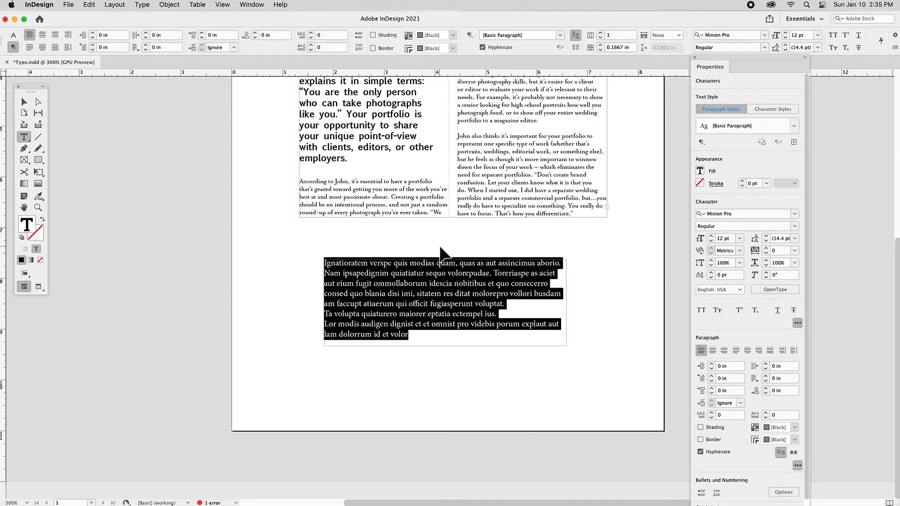
{"action": "key", "text": "super+shift+period"}
{"action": "key", "text": "super+shift+period"}
{"action": "key", "text": "super+shift+period"}
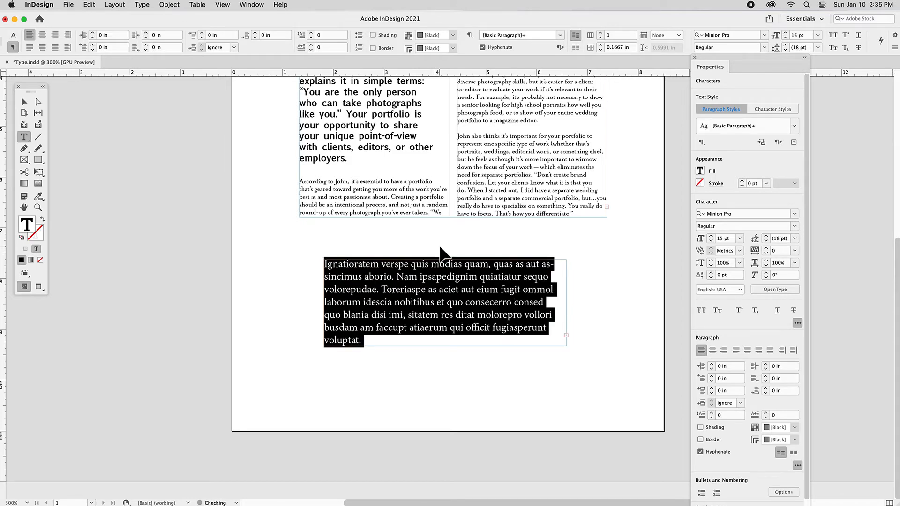
{"action": "key", "text": "super+shift+period"}
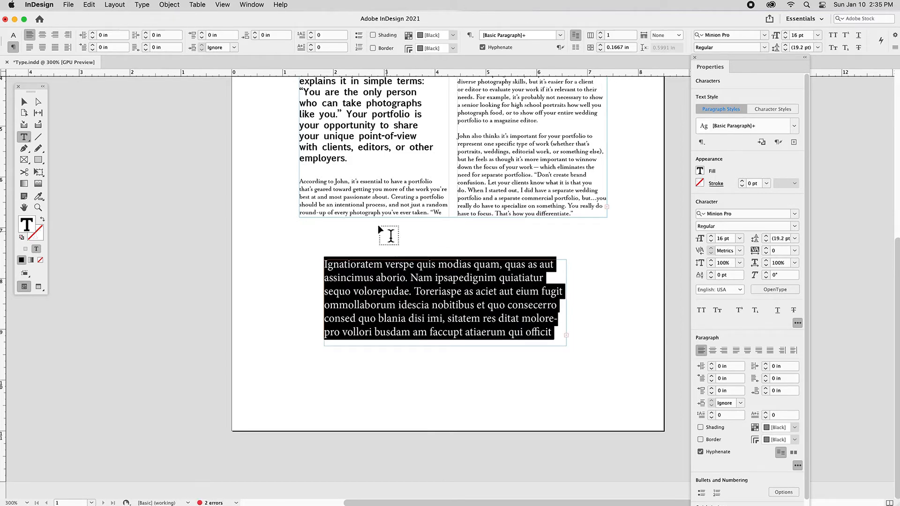
Step: Extend the placeholder text frame downward to about 2.445 in high and fit its height to the overset text
{"action": "left_click", "coordinate": [24, 101]}
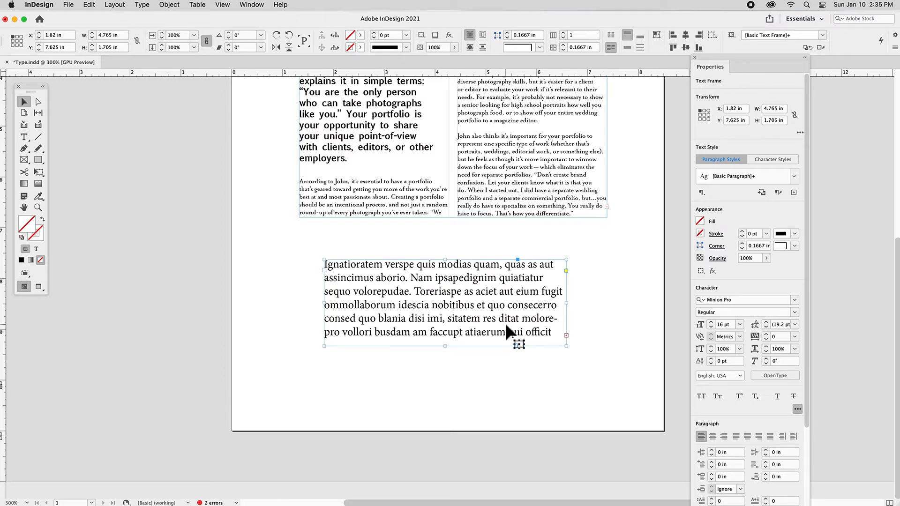
{"action": "left_click_drag", "start_coordinate": [445, 347], "coordinate": [446, 384]}
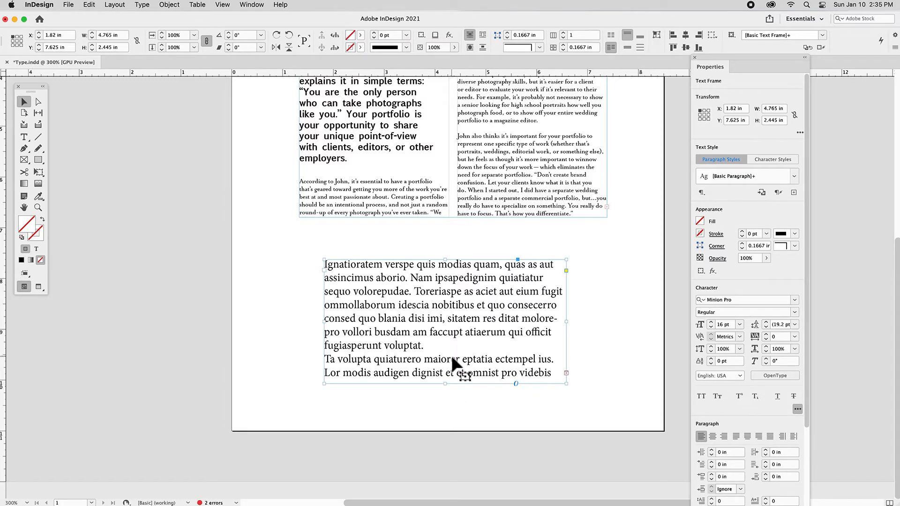
{"action": "double_click", "coordinate": [445, 384]}
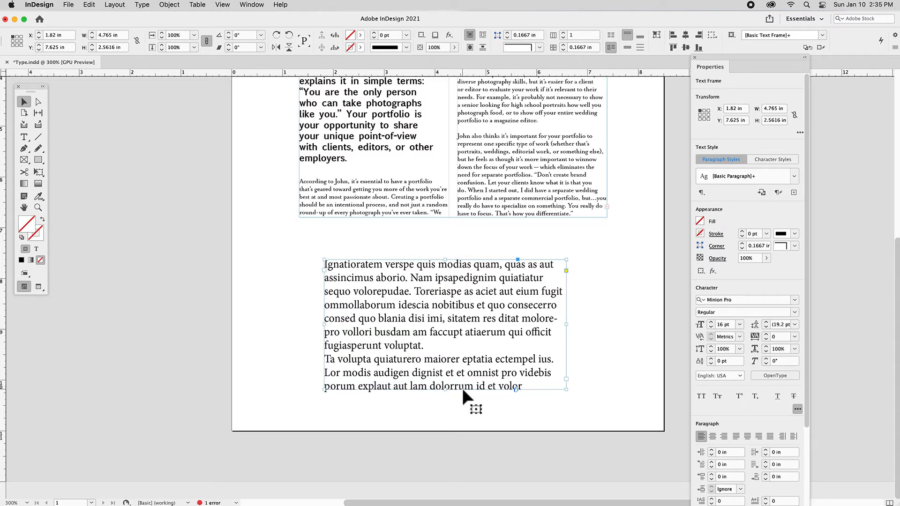
Step: Widen the placeholder frame to about 5.86 in, fit its height to the text, and move it to about X 1.47 in, Y 7.74 in
{"action": "left_click_drag", "start_coordinate": [566, 389], "coordinate": [621, 412]}
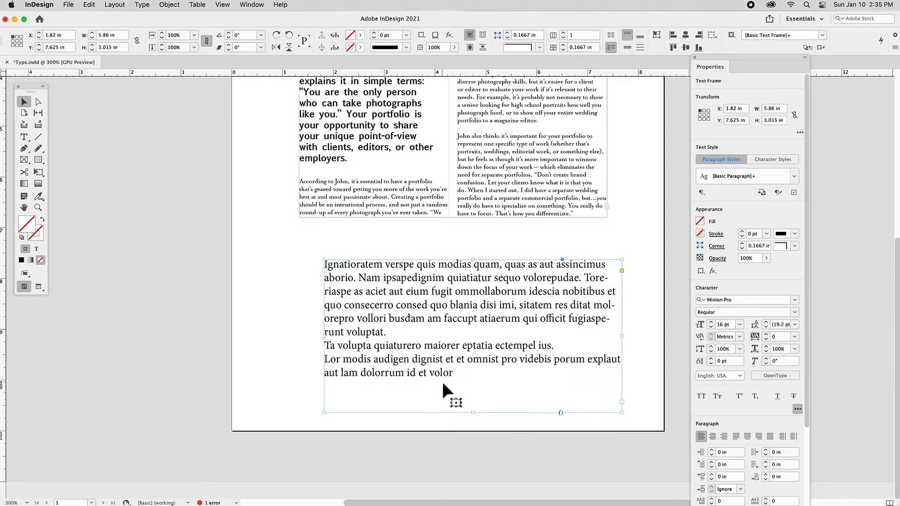
{"action": "mouse_move", "coordinate": [479, 417]}
{"action": "left_mouse_down"}
{"action": "mouse_move", "coordinate": [477, 384]}
{"action": "mouse_move", "coordinate": [475, 411]}
{"action": "left_mouse_up"}
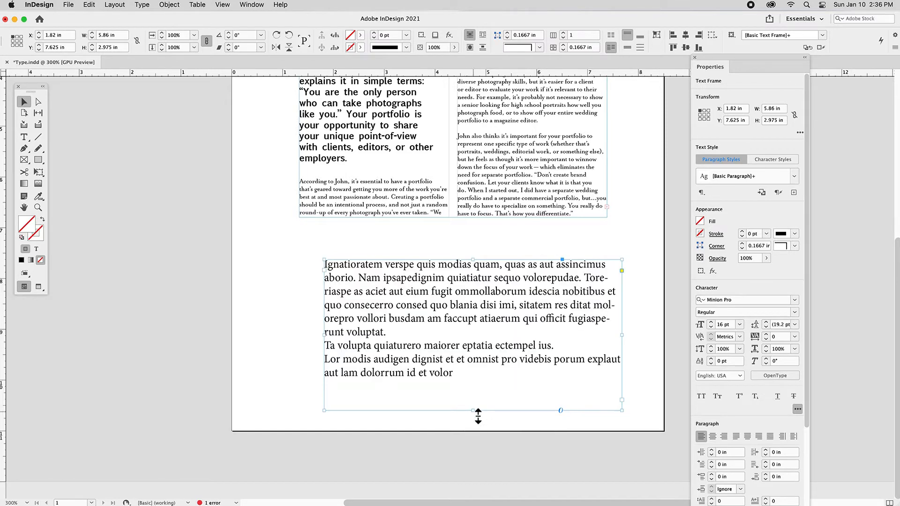
{"action": "double_click", "coordinate": [478, 415]}
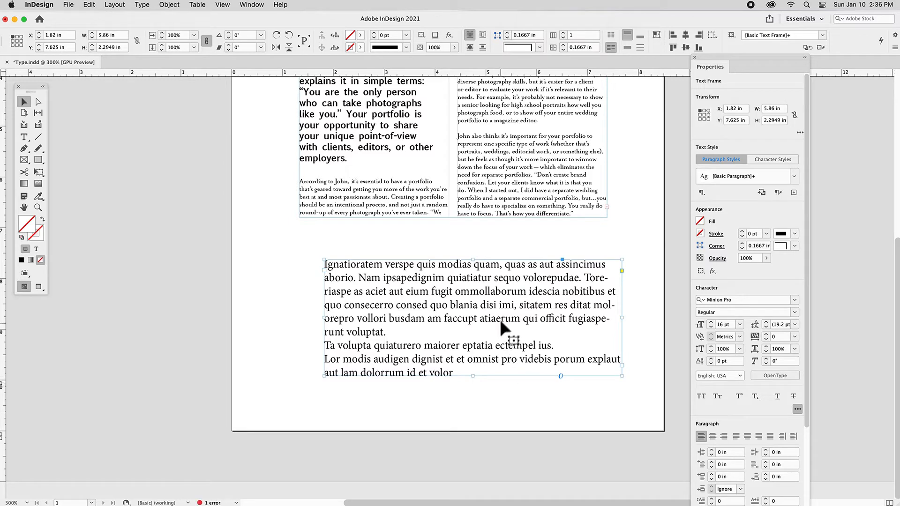
{"action": "left_click_drag", "start_coordinate": [497, 317], "coordinate": [481, 323]}
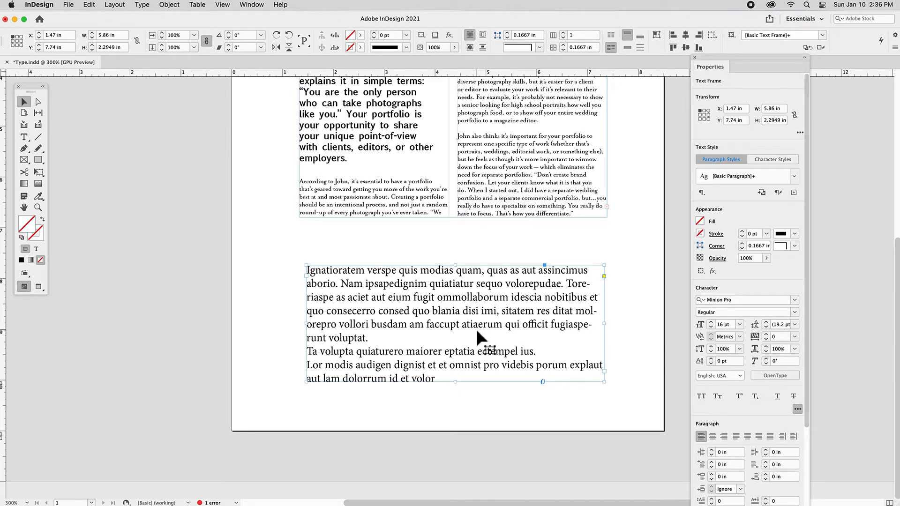
Step: Select lines of the first introductory paragraph to view the text formatting options, and return to the article frame's object options
{"action": "scroll", "coordinate": [476, 328], "scroll_direction": "up", "scroll_amount": 4}
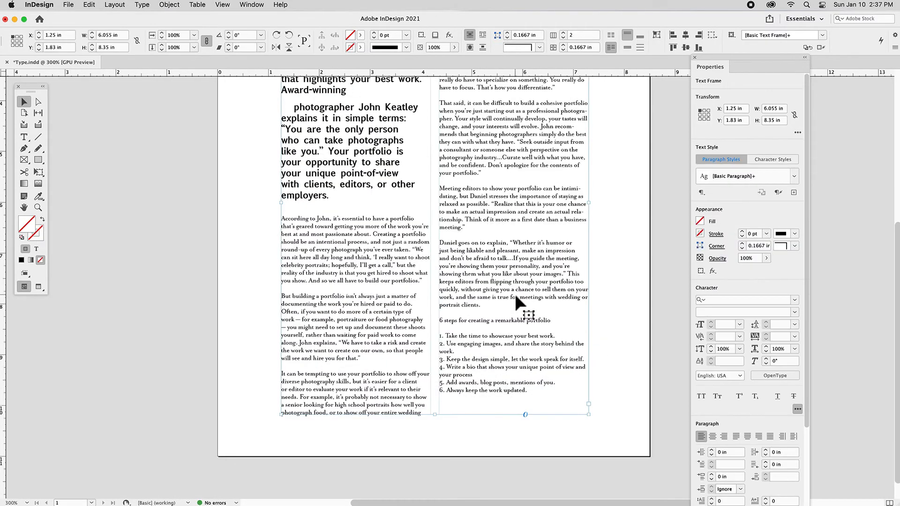
{"action": "key", "text": "super+minus"}
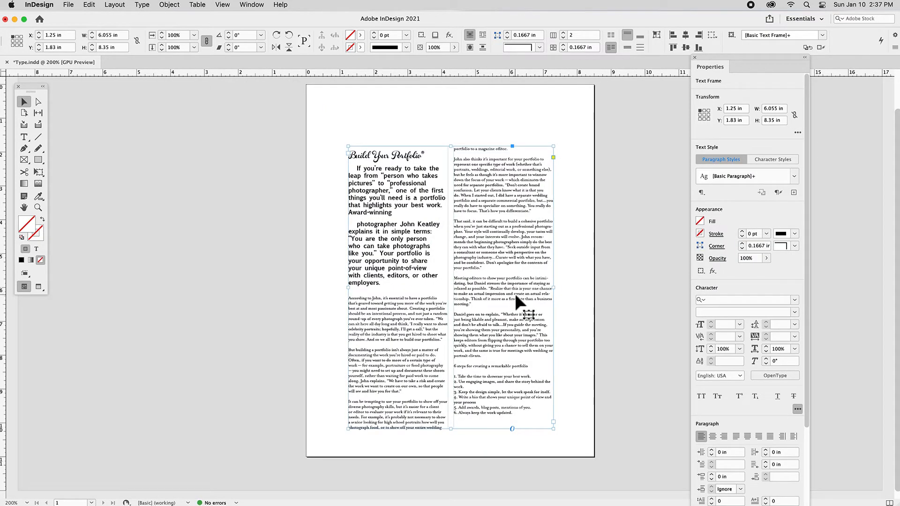
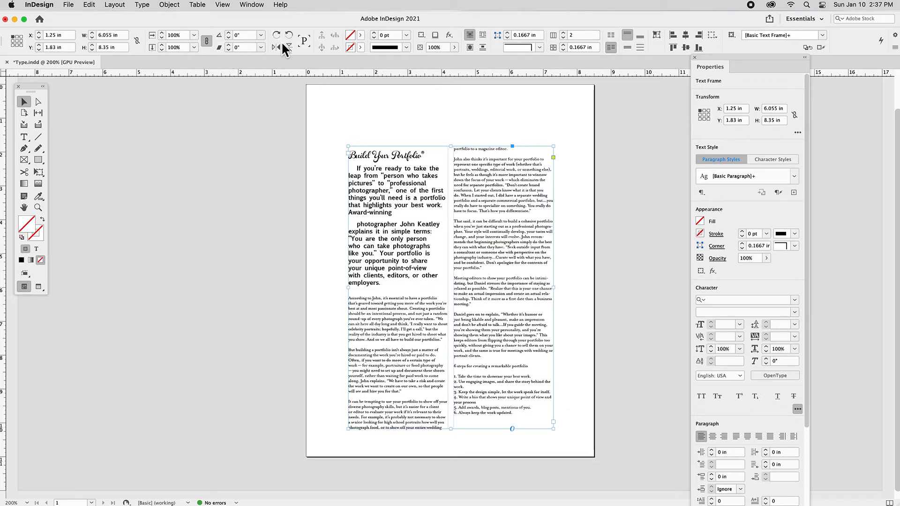
{"action": "double_click", "coordinate": [387, 199]}
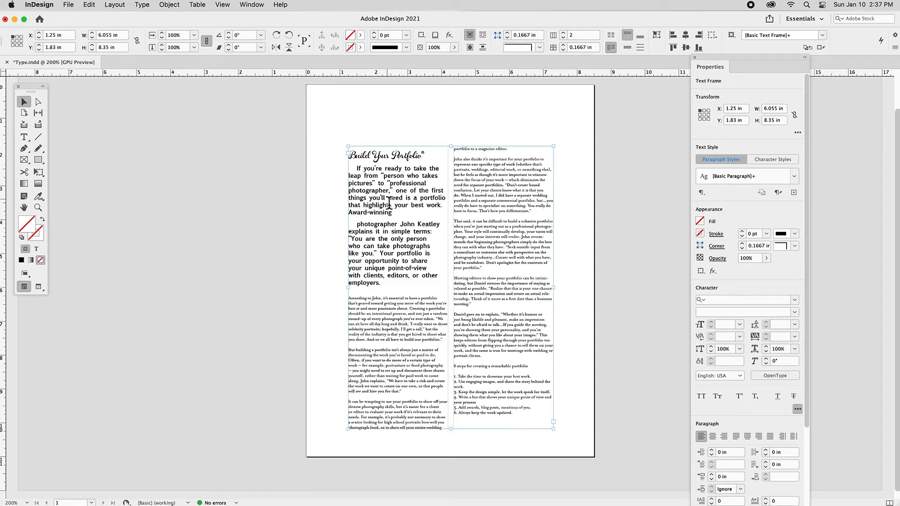
{"action": "left_click_drag", "start_coordinate": [398, 206], "coordinate": [379, 190]}
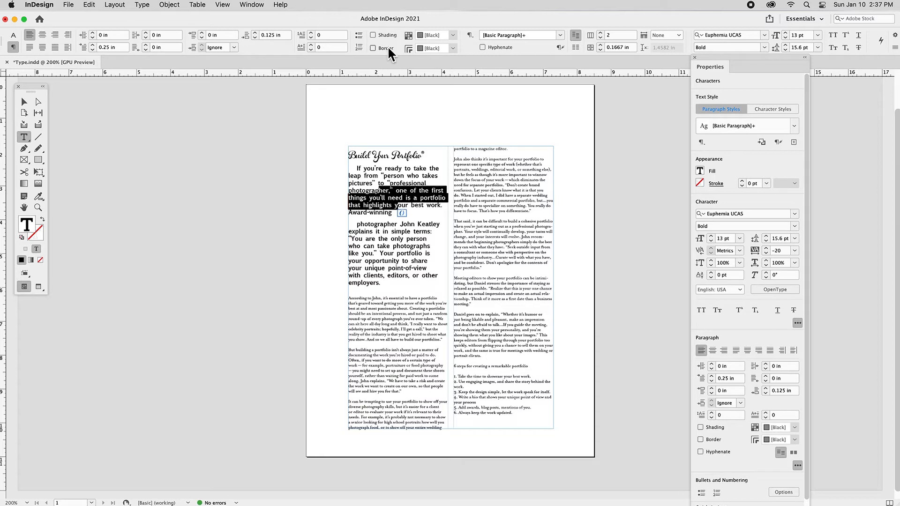
{"action": "left_click", "coordinate": [25, 102]}
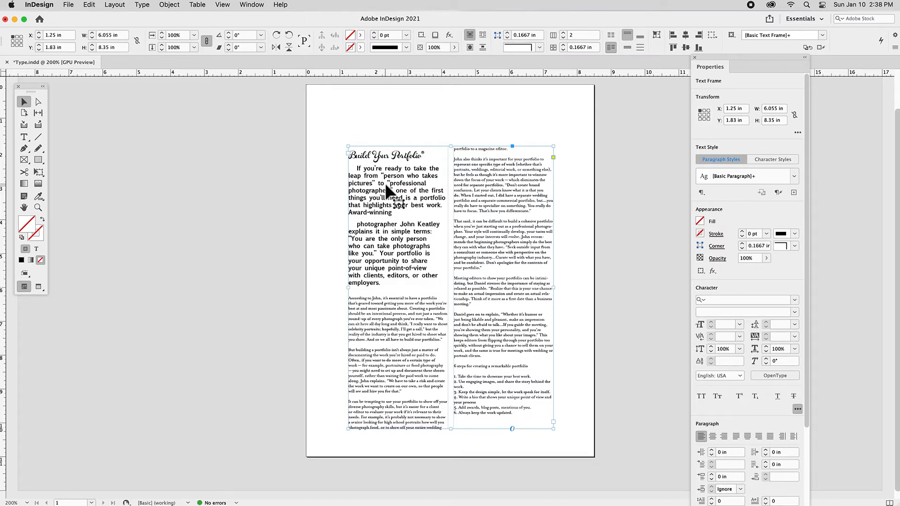
Step: Move the article frame to about X 1.09 in, Y 1.65 in, and give it three columns with a 0.1875 in gutter
{"action": "left_click_drag", "start_coordinate": [393, 186], "coordinate": [387, 180]}
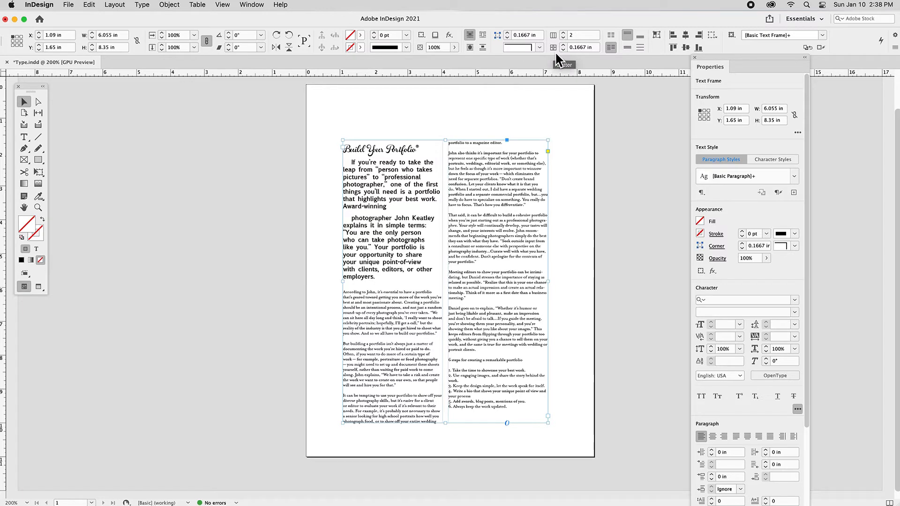
{"action": "left_click", "coordinate": [563, 39]}
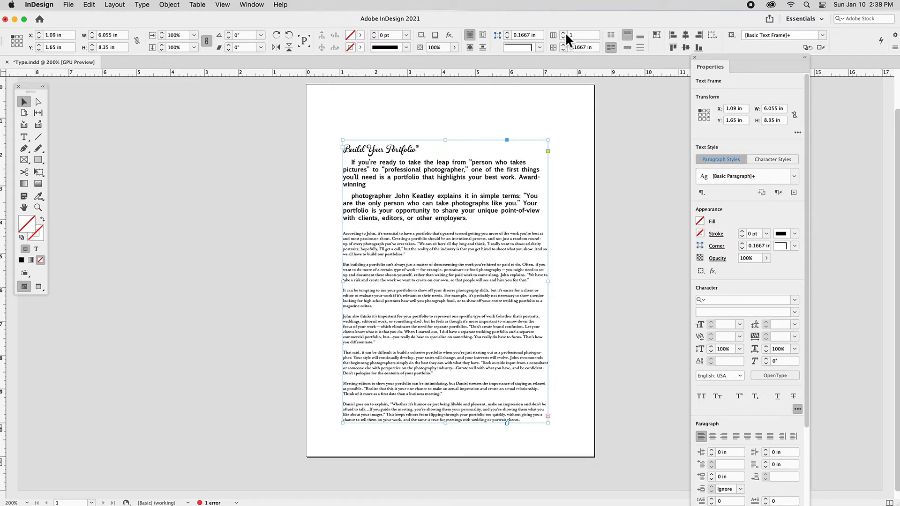
{"action": "left_click", "coordinate": [565, 32]}
{"action": "left_click", "coordinate": [565, 33]}
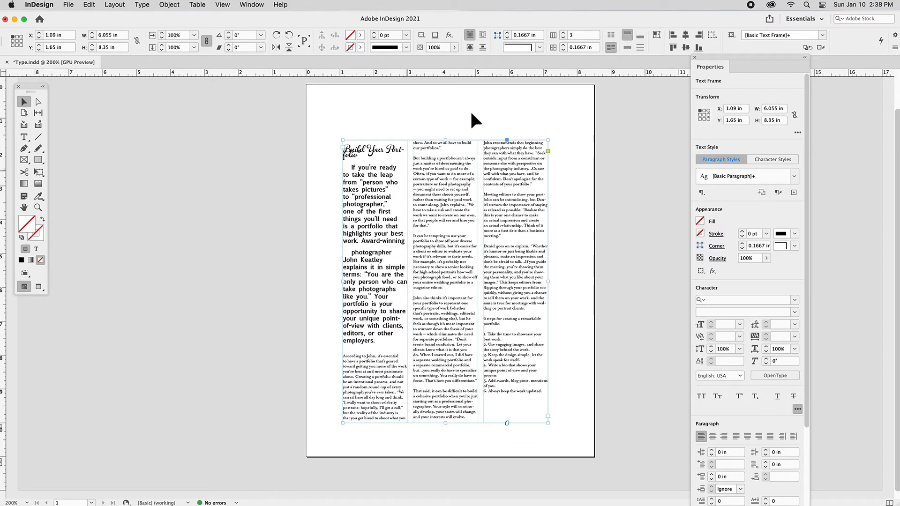
{"action": "left_click", "coordinate": [563, 45]}
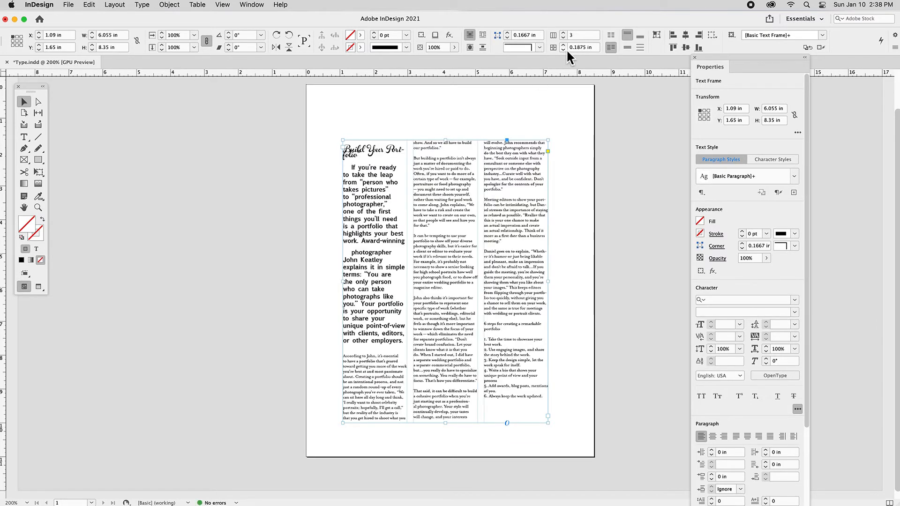
Step: Move the article frame up to about Y 1.325 in and extend both sides to about 6.965 in wide, starting at about X 0.625 in
{"action": "left_click_drag", "start_coordinate": [425, 212], "coordinate": [421, 201]}
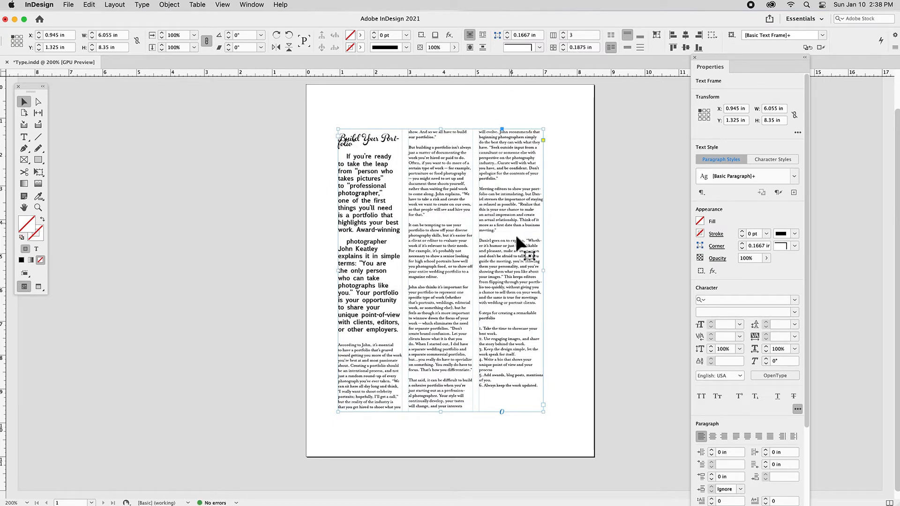
{"action": "left_click", "coordinate": [558, 270]}
{"action": "left_click_drag", "start_coordinate": [544, 270], "coordinate": [563, 271]}
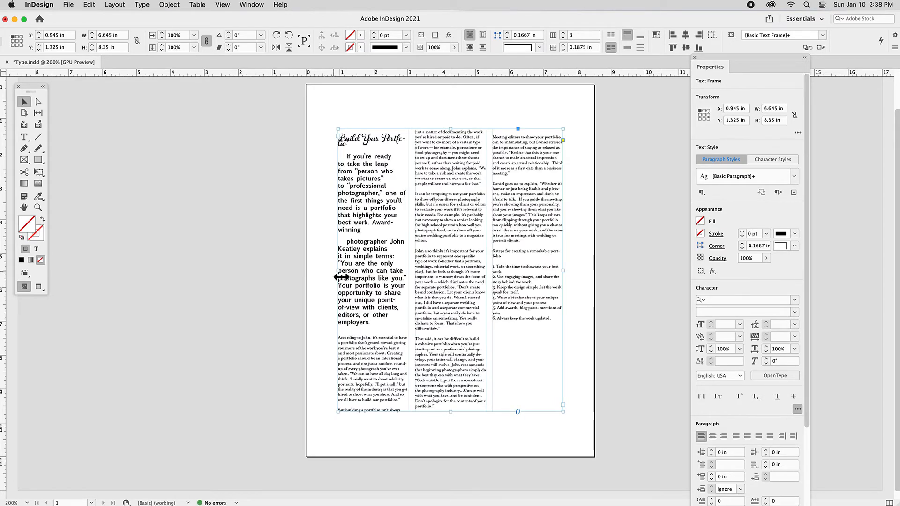
{"action": "left_click_drag", "start_coordinate": [342, 277], "coordinate": [332, 277]}
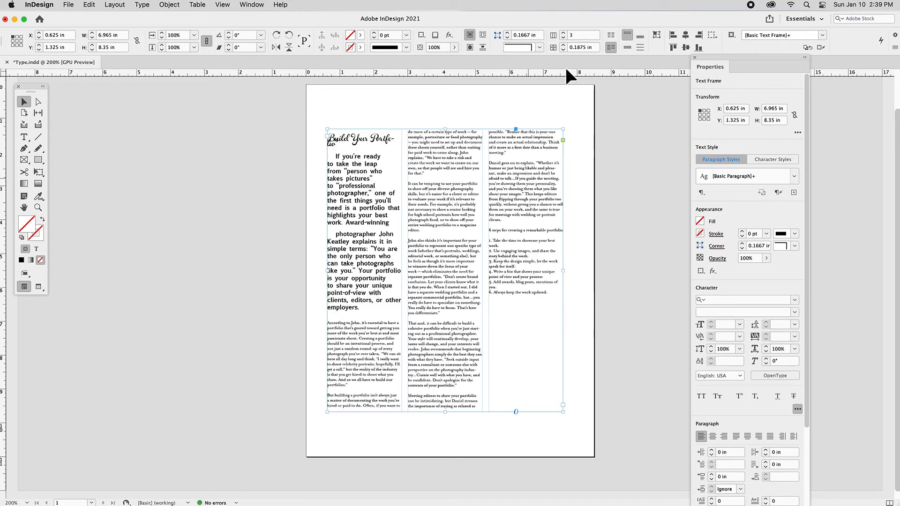
Step: Try the article frame with one to five columns and return it to three columns
{"action": "left_click", "coordinate": [567, 39]}
{"action": "left_click", "coordinate": [566, 38]}
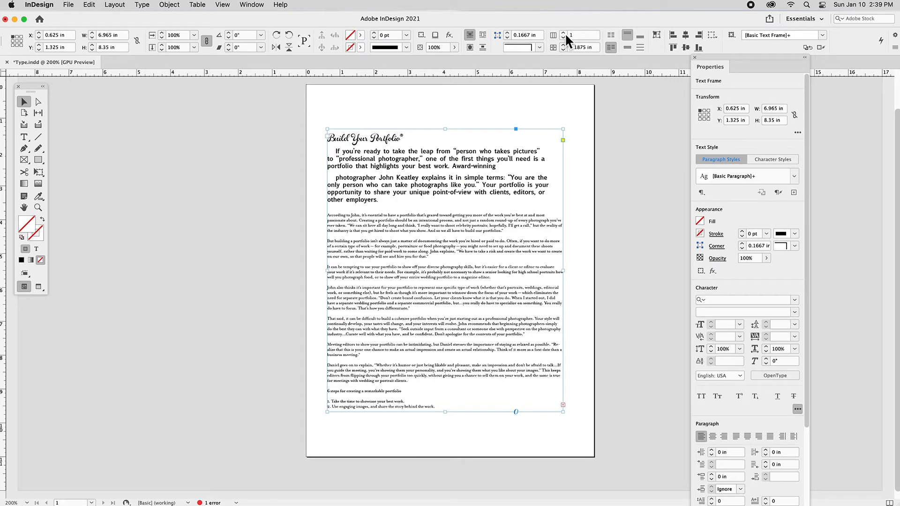
{"action": "left_click", "coordinate": [564, 33]}
{"action": "left_click", "coordinate": [564, 33]}
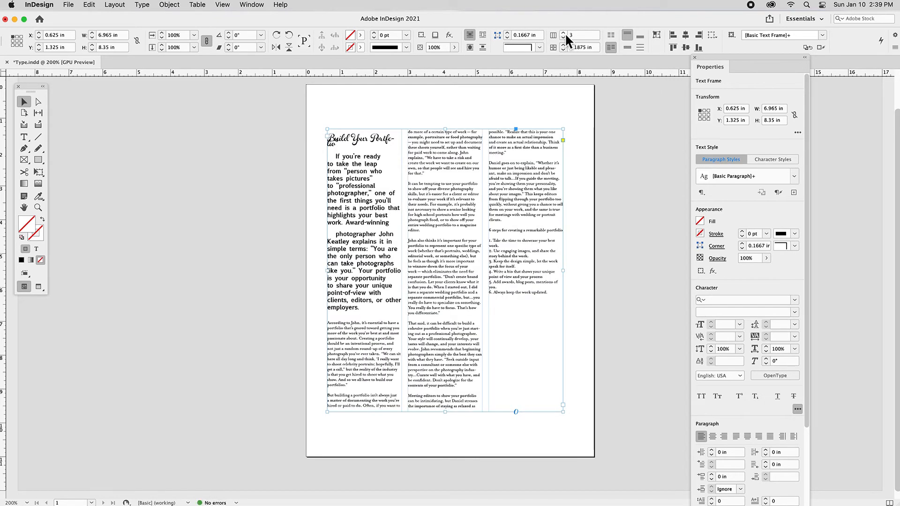
{"action": "left_click", "coordinate": [564, 33]}
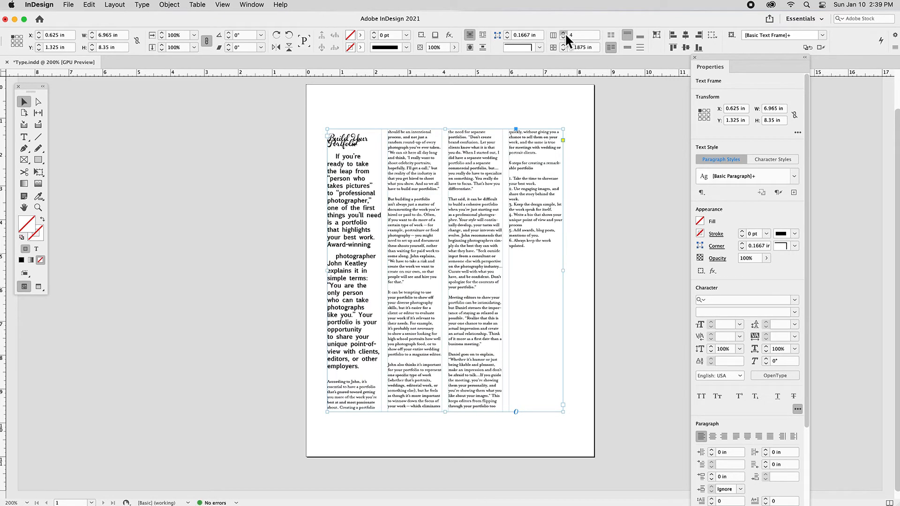
{"action": "left_click", "coordinate": [564, 32]}
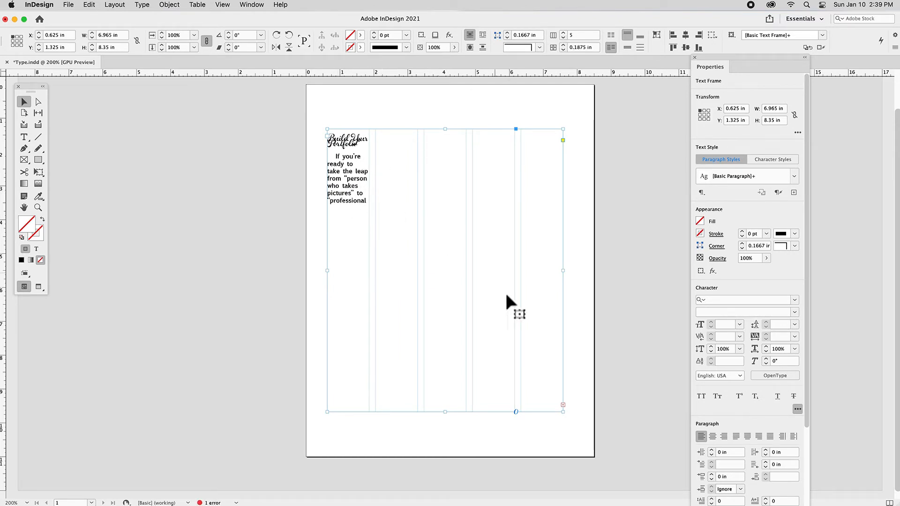
{"action": "left_click", "coordinate": [563, 38]}
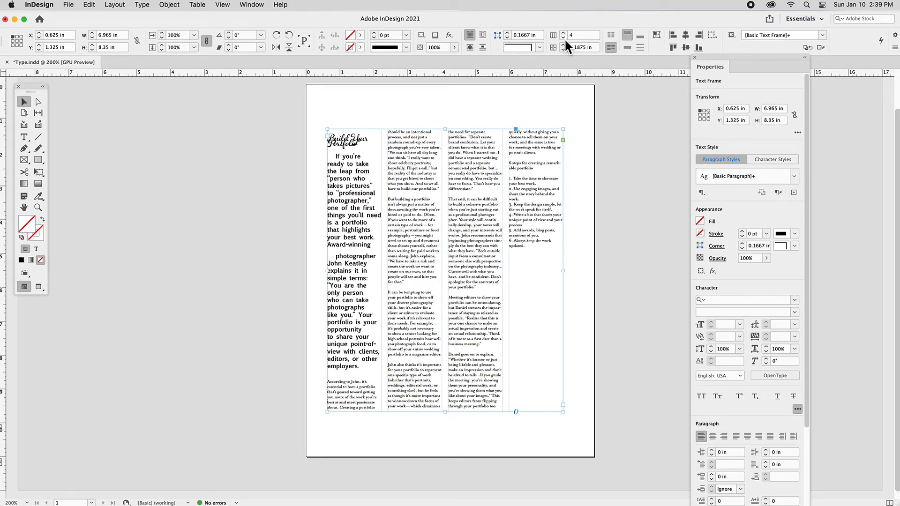
{"action": "left_click", "coordinate": [564, 38]}
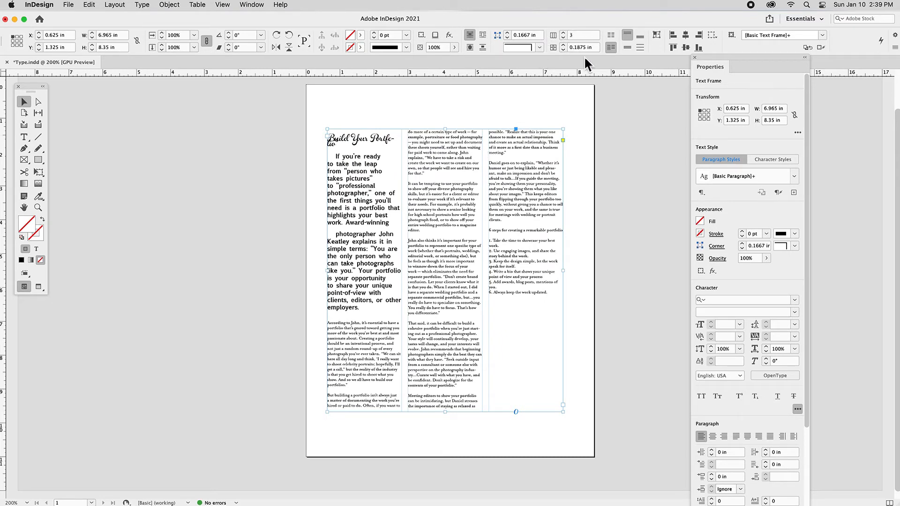
Step: Review the article frame's column settings in Text Frame Options, enable the preview, and accept the settings
{"action": "left_click", "coordinate": [168, 5]}
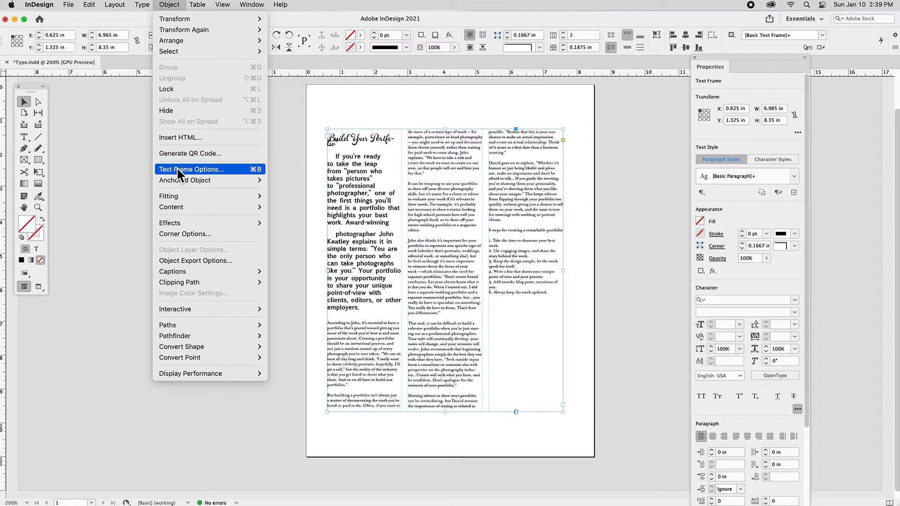
{"action": "left_click", "coordinate": [254, 170]}
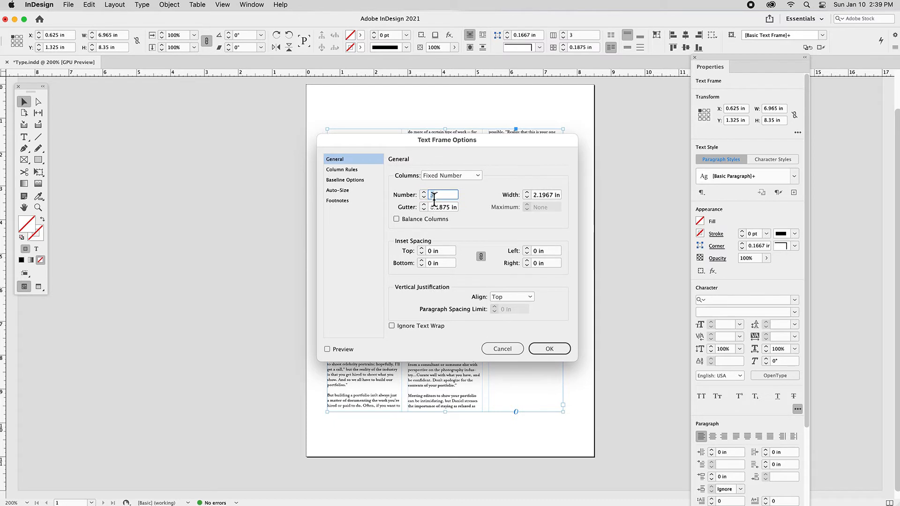
{"action": "left_click", "coordinate": [328, 349]}
{"action": "left_click", "coordinate": [550, 349]}
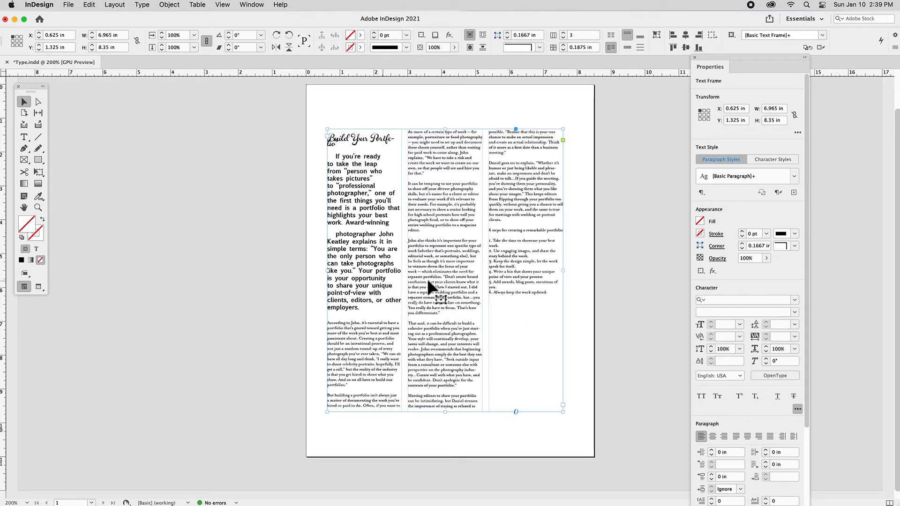
Step: Stretch the three-column article frame to about 8.3 in high and balance its columns
{"action": "left_click", "coordinate": [447, 413]}
{"action": "double_click", "coordinate": [447, 414]}
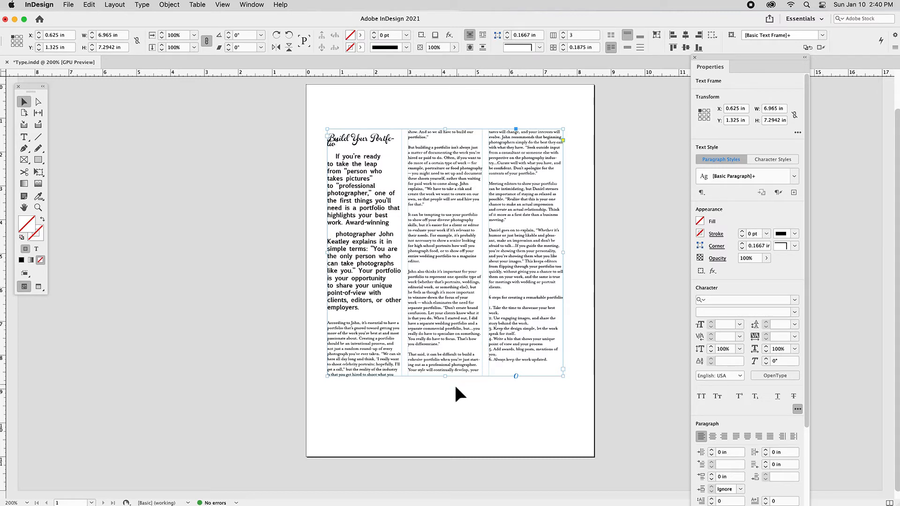
{"action": "left_click_drag", "start_coordinate": [445, 376], "coordinate": [446, 415]}
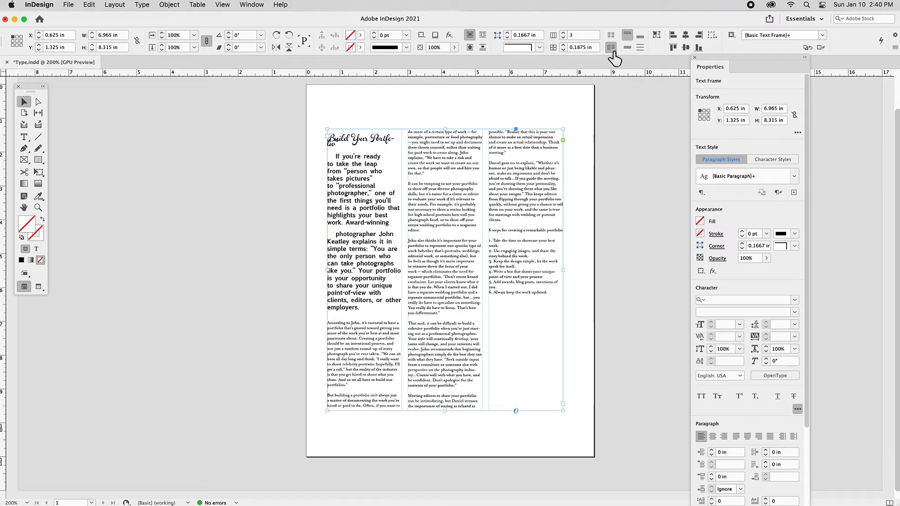
{"action": "left_click", "coordinate": [612, 36]}
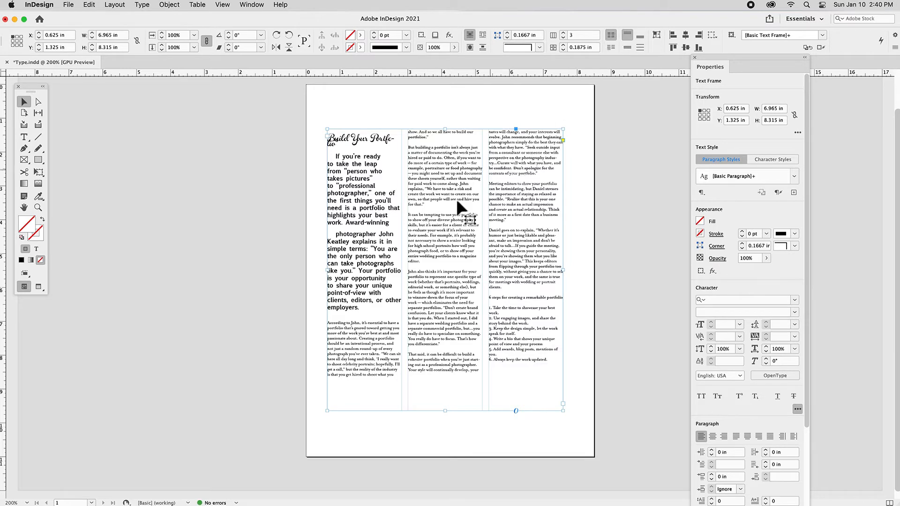
Step: Delete the second bold intro paragraph in the first column and the empty line that follows it
{"action": "double_click", "coordinate": [441, 238]}
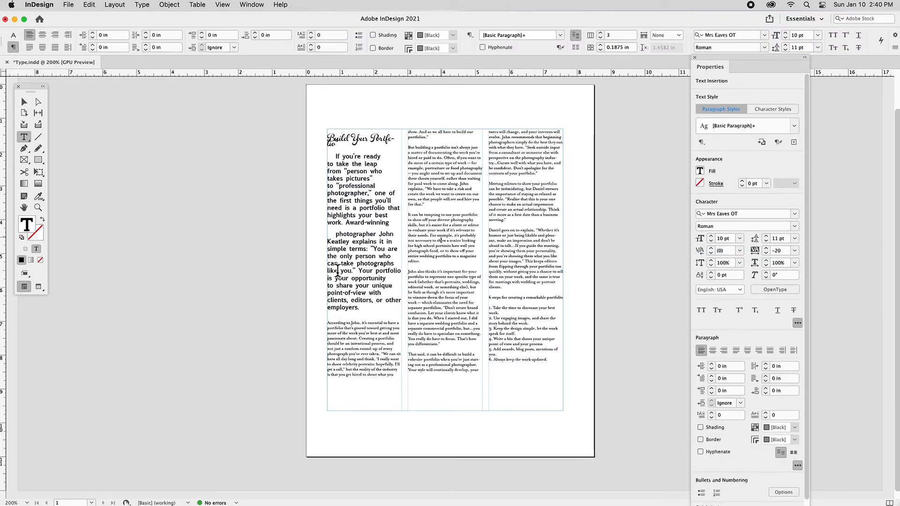
{"action": "triple_click", "coordinate": [326, 246]}
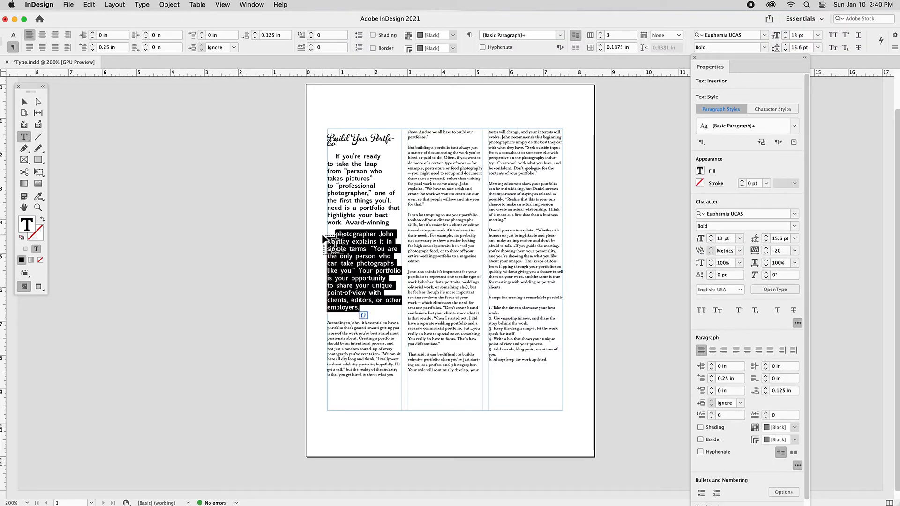
{"action": "key", "text": "BackSpace"}
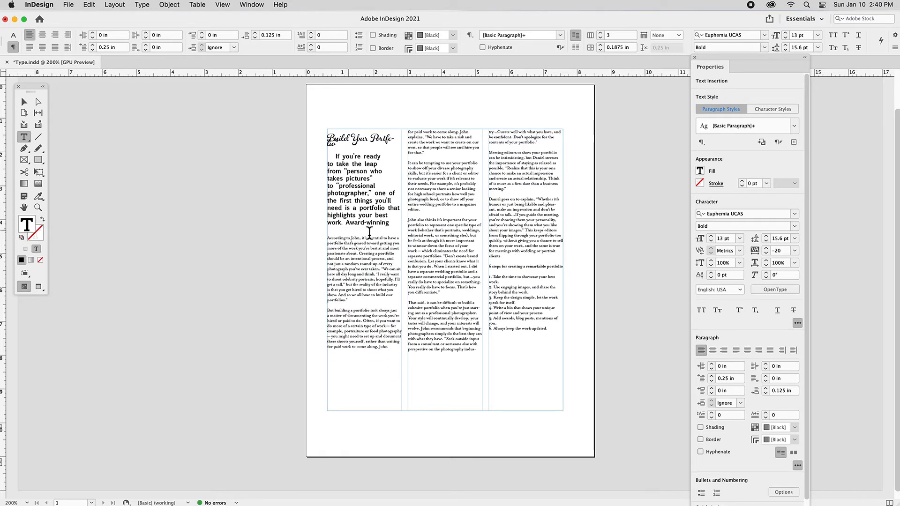
{"action": "left_click", "coordinate": [374, 237]}
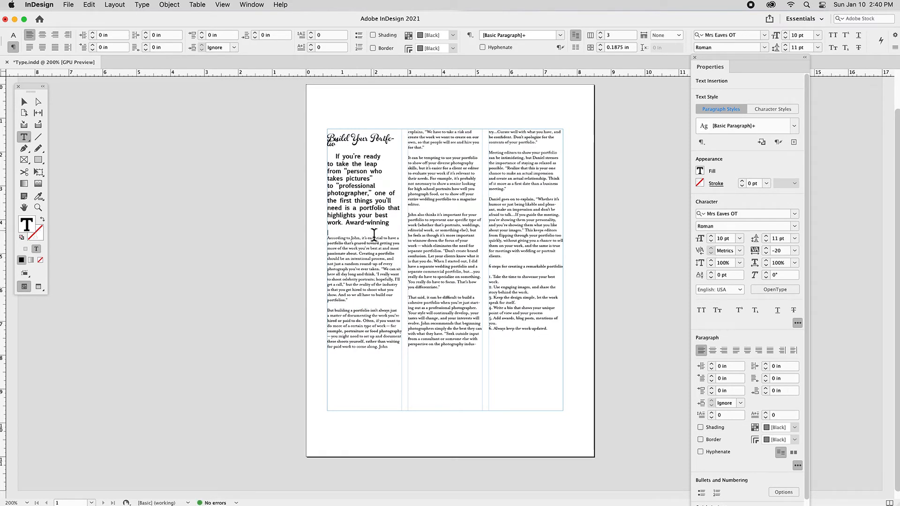
{"action": "key", "text": "BackSpace"}
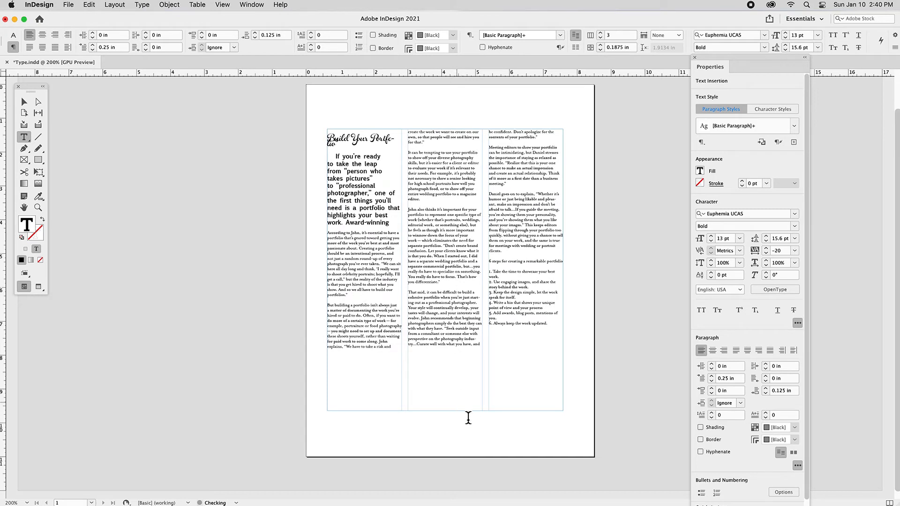
Step: Review the article frame's column and Balance Columns settings in Text Frame Options without changing them
{"action": "left_click", "coordinate": [27, 106]}
{"action": "left_click", "coordinate": [27, 106]}
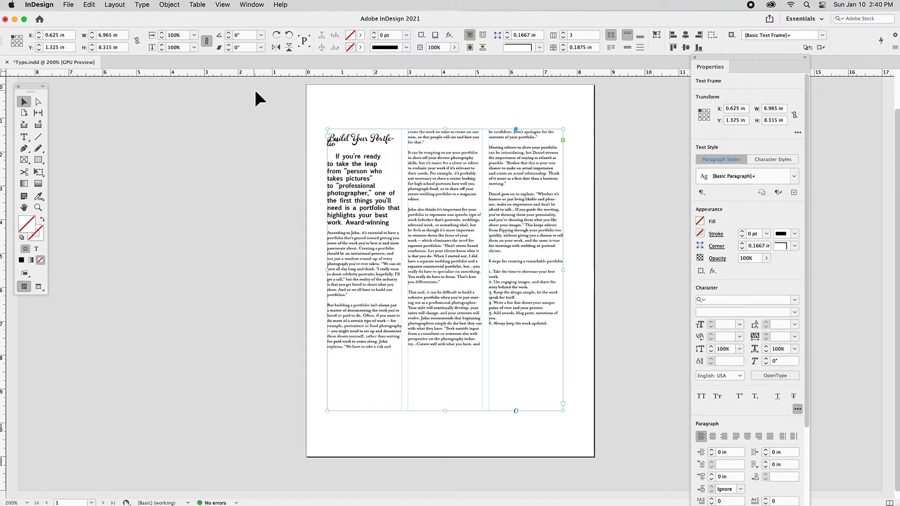
{"action": "left_click", "coordinate": [182, 5]}
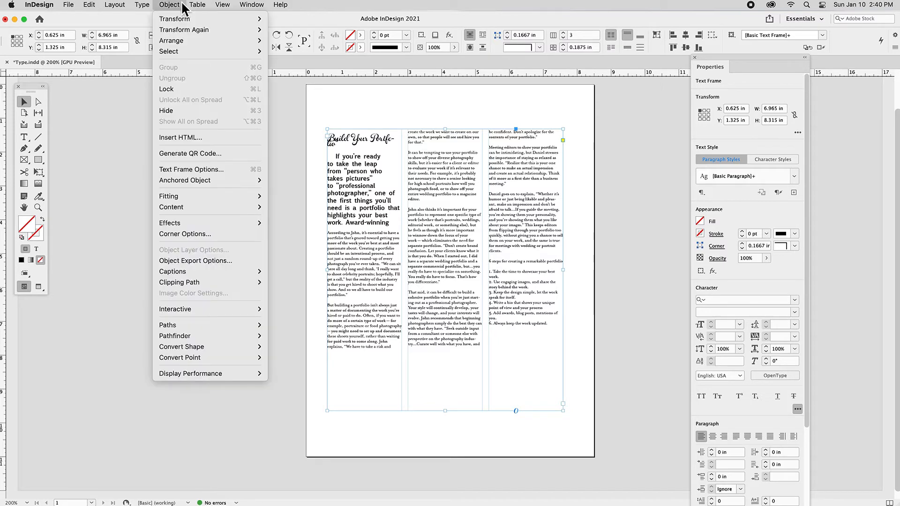
{"action": "left_click", "coordinate": [179, 167]}
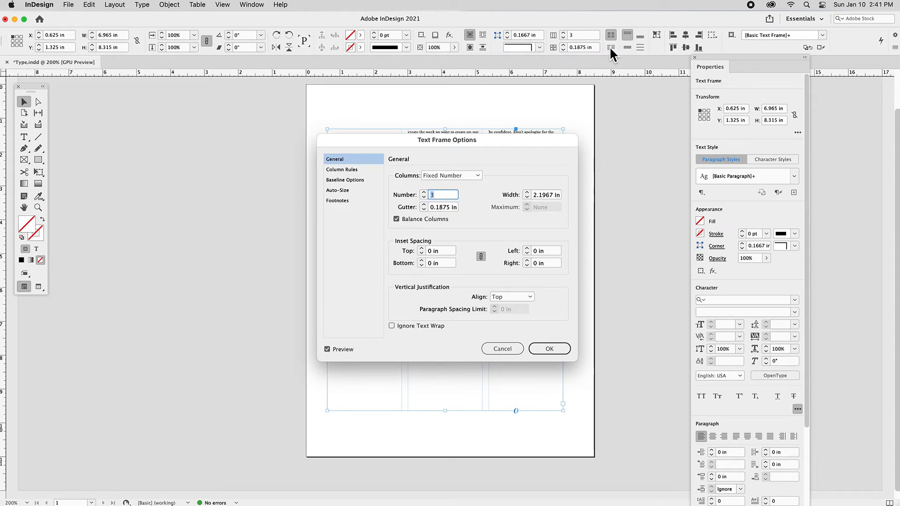
{"action": "left_click", "coordinate": [546, 349]}
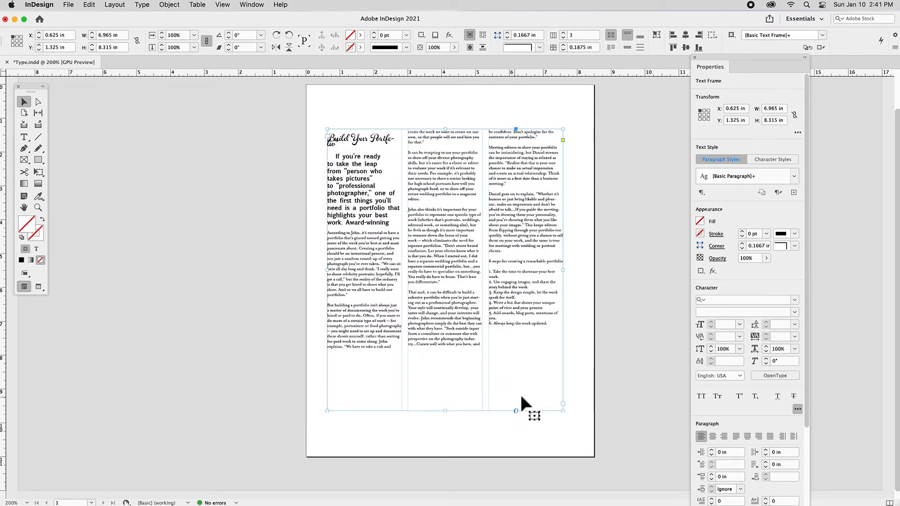
Step: Toggle the article frame between open and fitted, leave it fitted to its text, and move it to about X 0.67 in, Y 0.94 in
{"action": "key", "text": "super+alt+c"}
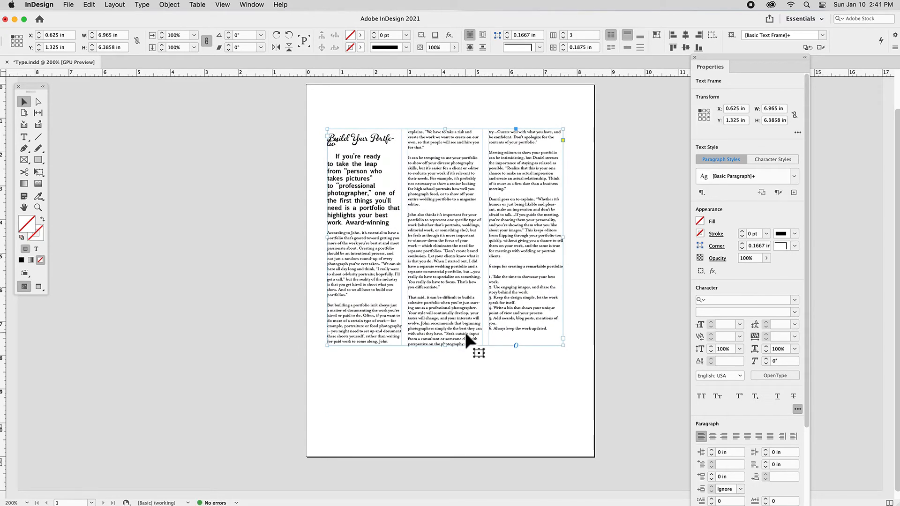
{"action": "key", "text": "super+z"}
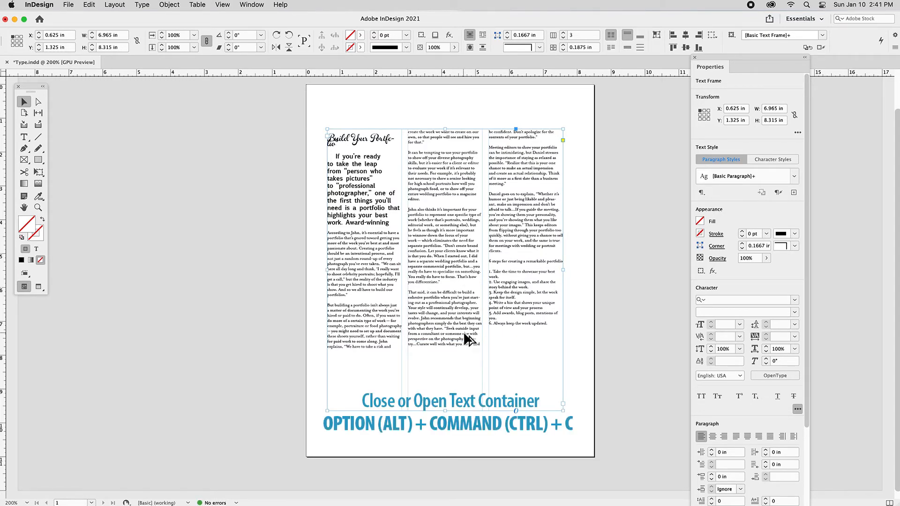
{"action": "key", "text": "alt+super+c"}
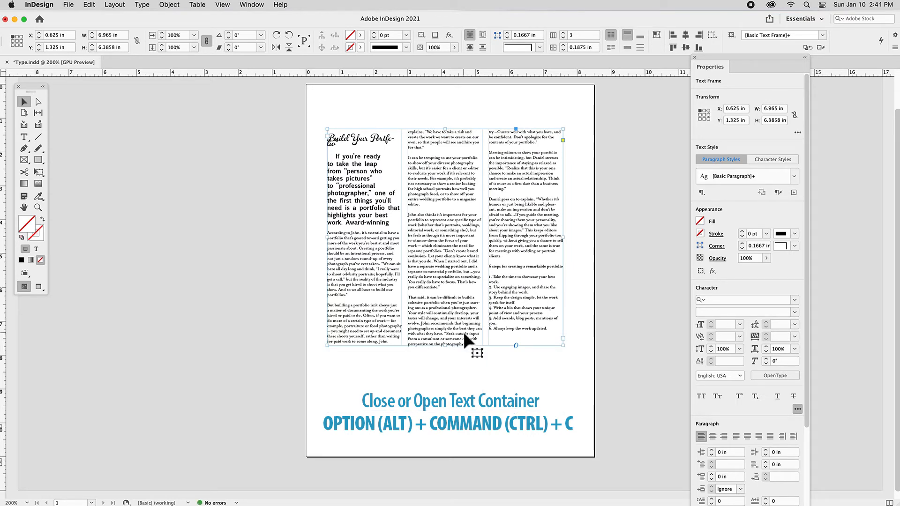
{"action": "key", "text": "alt+super+c"}
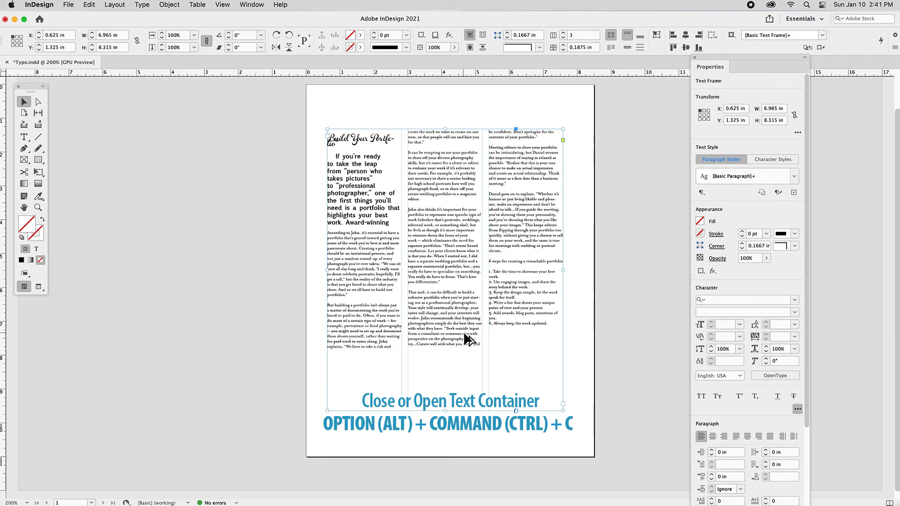
{"action": "key", "text": "alt+super+c"}
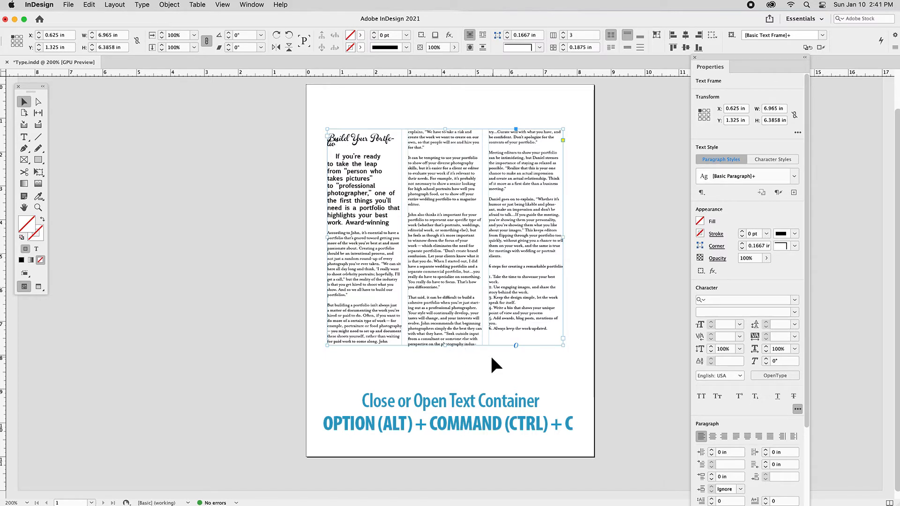
{"action": "left_click_drag", "start_coordinate": [428, 240], "coordinate": [431, 227]}
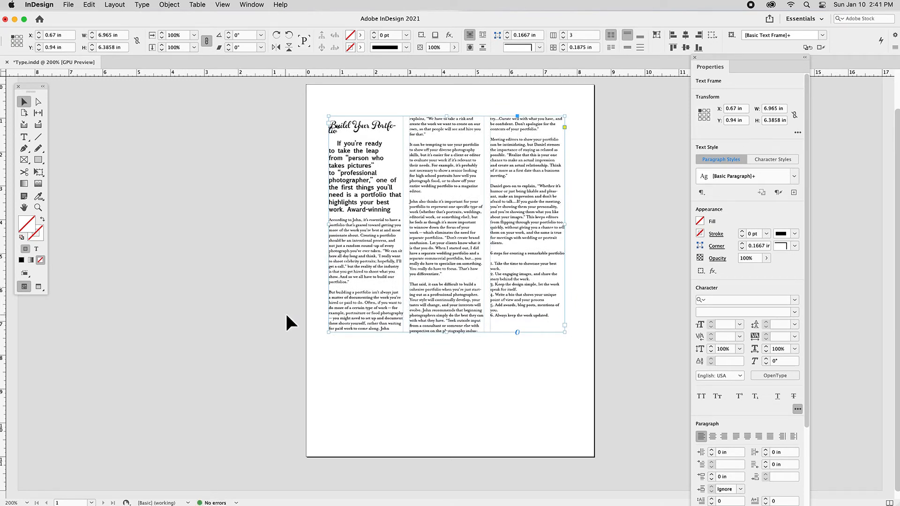
Step: Draw a text frame about 6.4 by 1.2 in below the article and enter "Wonderful"
{"action": "key", "text": "t"}
{"action": "left_click_drag", "start_coordinate": [344, 367], "coordinate": [558, 406]}
{"action": "type", "text": "Wonderful"}
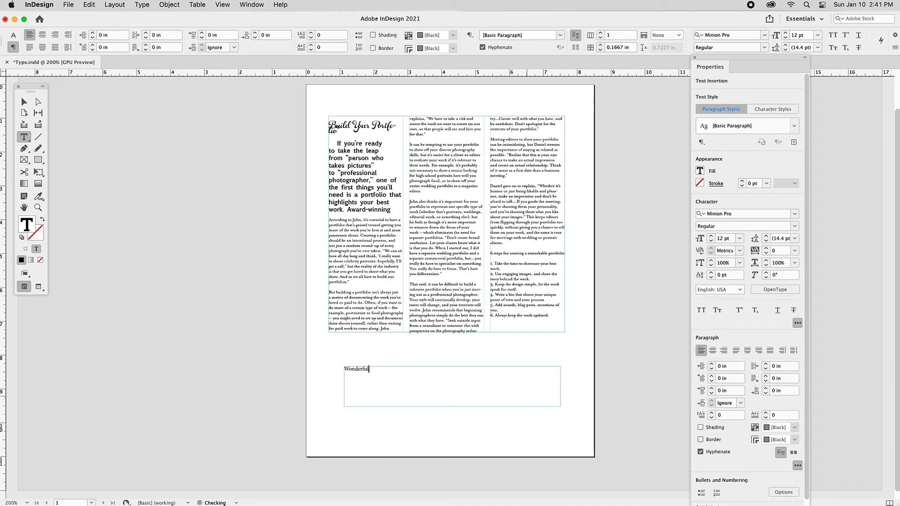
Step: Enlarge the word "Wonderful" to 46 pt
{"action": "key", "text": "super+a"}
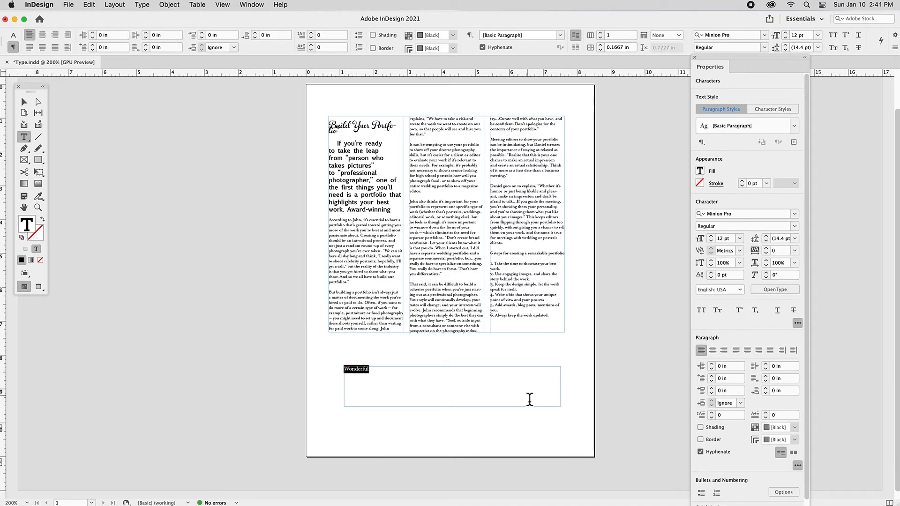
{"action": "key", "text": "super+shift+period"}
{"action": "key", "text": "super+shift+period"}
{"action": "key", "text": "super+shift+period"}
{"action": "key", "text": "super+shift+period"}
{"action": "key", "text": "super+shift+period"}
{"action": "key", "text": "super+shift+period"}
{"action": "key", "text": "super+shift+period"}
{"action": "key", "text": "super+shift+period"}
{"action": "key", "text": "super+shift+period"}
{"action": "key", "text": "super+shift+period"}
{"action": "key", "text": "super+shift+period"}
{"action": "key", "text": "super+shift+period"}
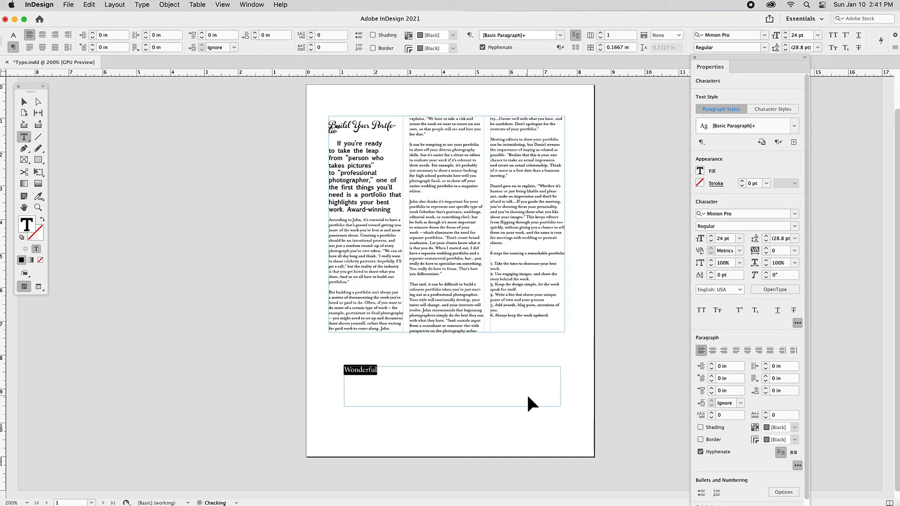
{"action": "key", "text": "super+shift+period"}
{"action": "key", "text": "super+shift+period"}
{"action": "key", "text": "super+shift+period"}
{"action": "key", "text": "super+shift+period"}
{"action": "key", "text": "super+shift+period"}
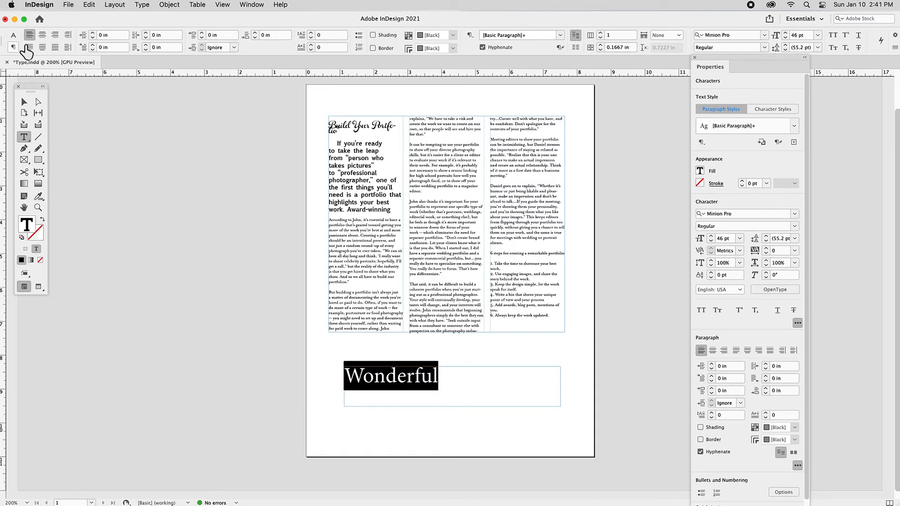
Step: Centre the word "Wonderful" horizontally and set its font to Rosella Flourish
{"action": "left_click", "coordinate": [13, 35]}
{"action": "left_click", "coordinate": [13, 47]}
{"action": "left_click", "coordinate": [42, 36]}
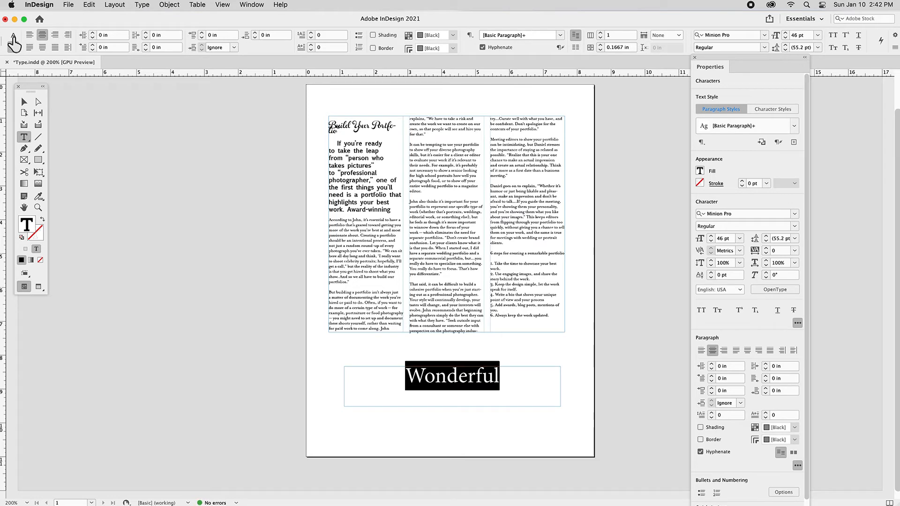
{"action": "left_click", "coordinate": [14, 35]}
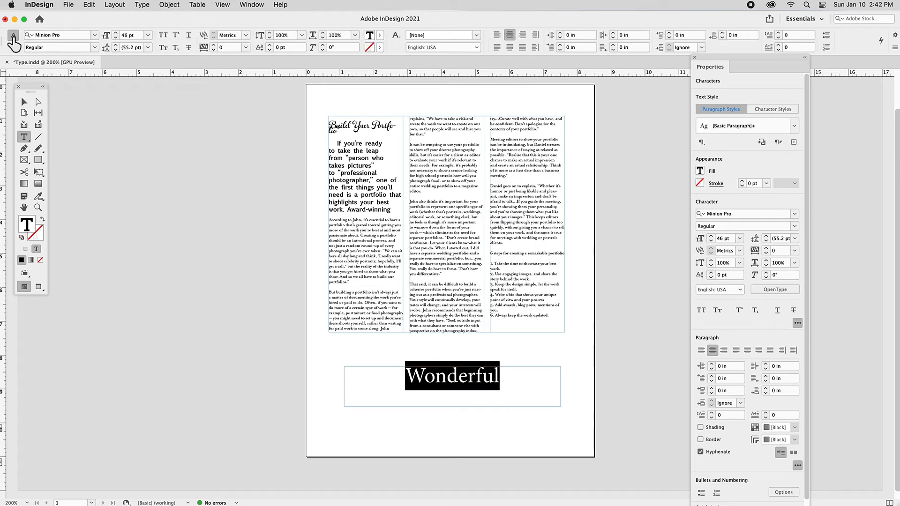
{"action": "left_click", "coordinate": [95, 36]}
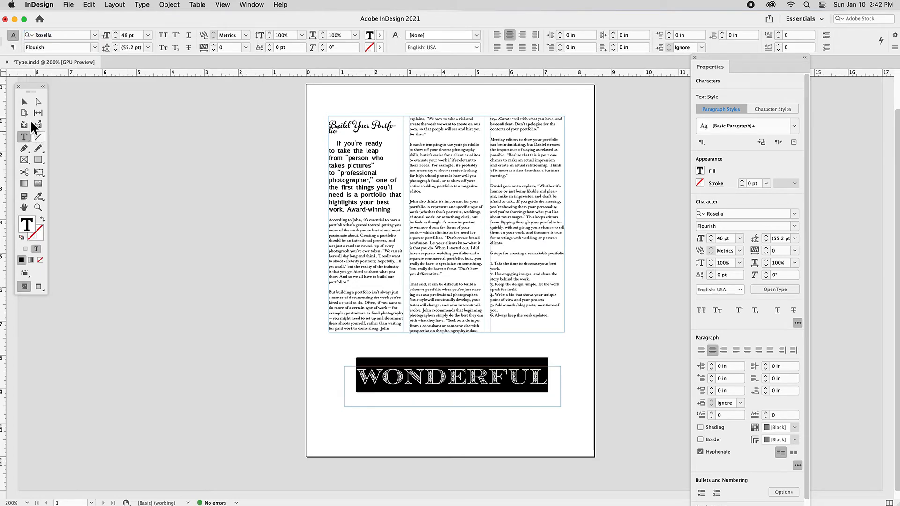
Step: Extend the WONDERFUL frame downward to about 1.58 in high
{"action": "left_click", "coordinate": [26, 104]}
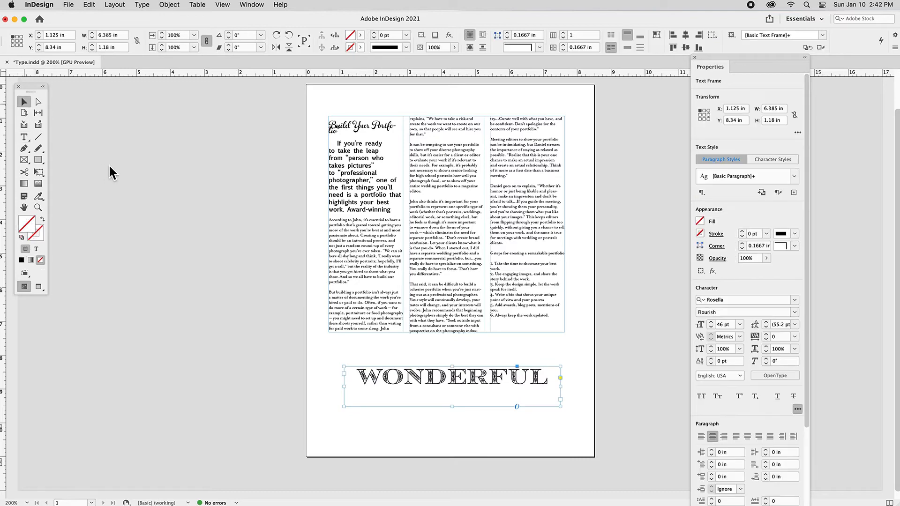
{"action": "scroll", "coordinate": [428, 393], "scroll_direction": "down", "scroll_amount": 1}
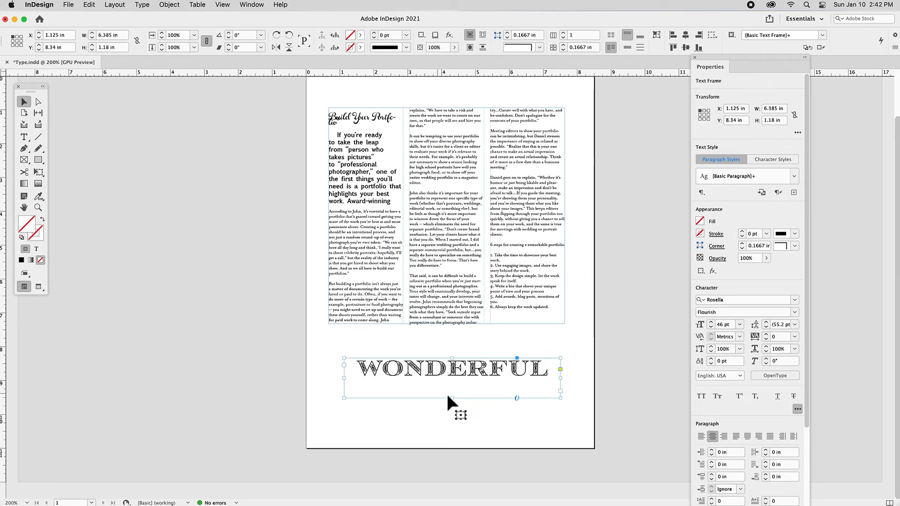
{"action": "left_click_drag", "start_coordinate": [453, 399], "coordinate": [453, 413]}
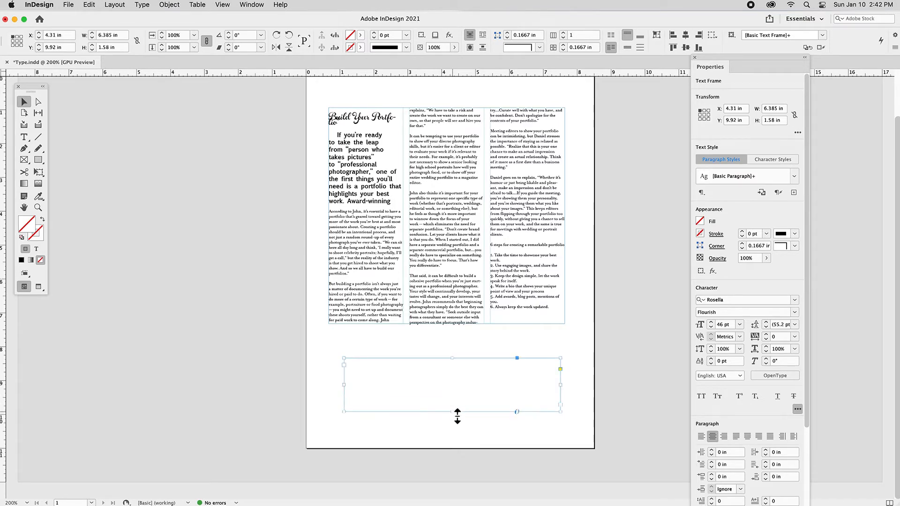
Step: Try lowering WONDERFUL with an empty line above it at 49.2 pt leading, and remove that line again
{"action": "double_click", "coordinate": [383, 383]}
{"action": "left_click", "coordinate": [360, 378]}
{"action": "key", "text": "Return"}
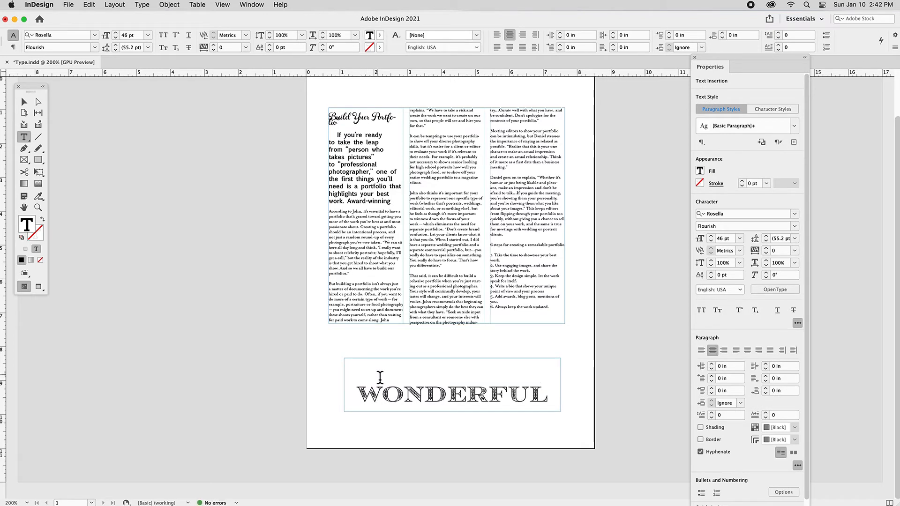
{"action": "double_click", "coordinate": [379, 377]}
{"action": "key", "text": "alt+Up"}
{"action": "key", "text": "alt+Up"}
{"action": "key", "text": "alt+Up"}
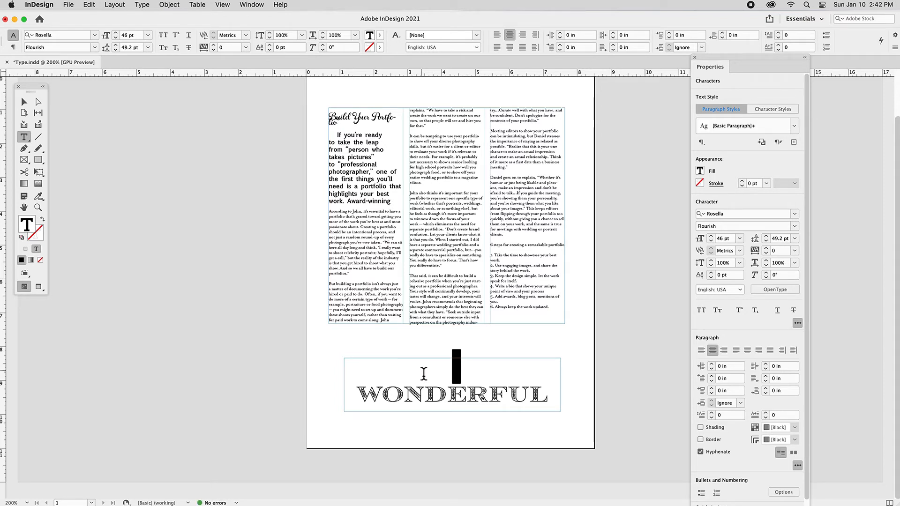
{"action": "key", "text": "BackSpace"}
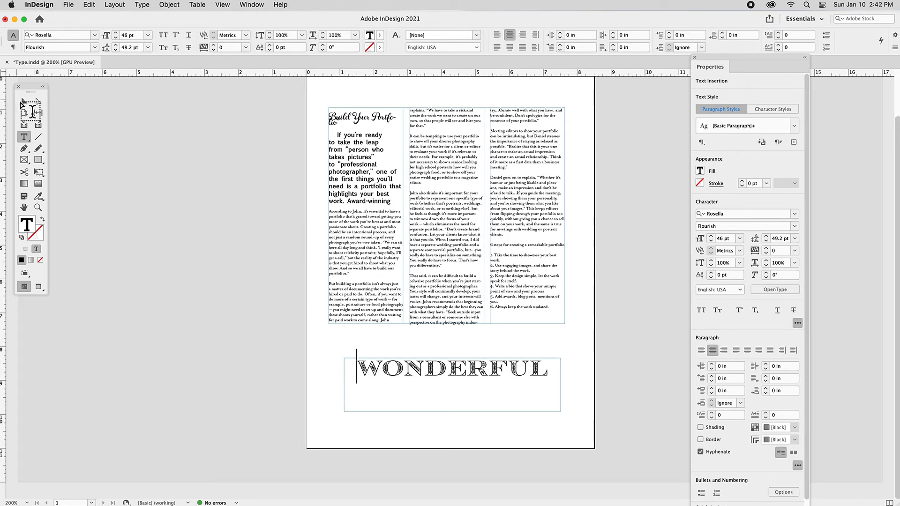
Step: Align WONDERFUL to the vertical centre of its frame and enlarge the frame to about 6.84 by 1.94 in
{"action": "left_click", "coordinate": [25, 104]}
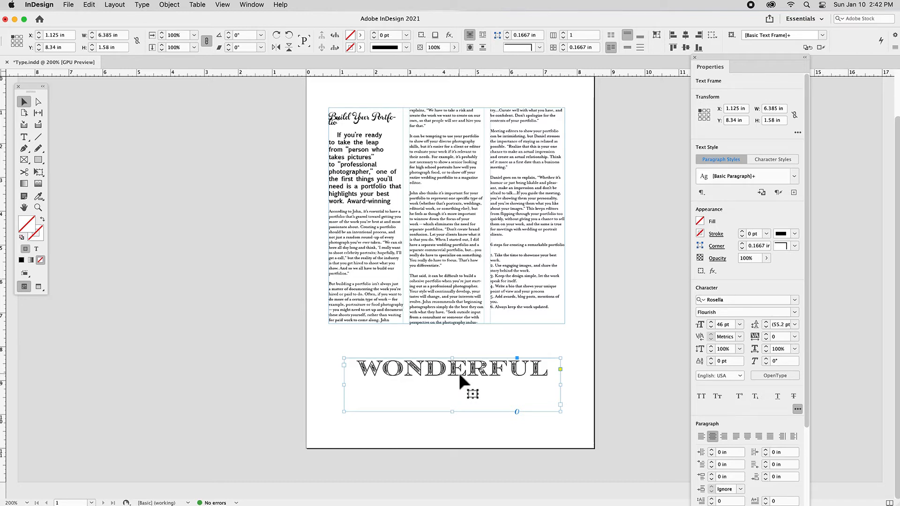
{"action": "left_click", "coordinate": [629, 49]}
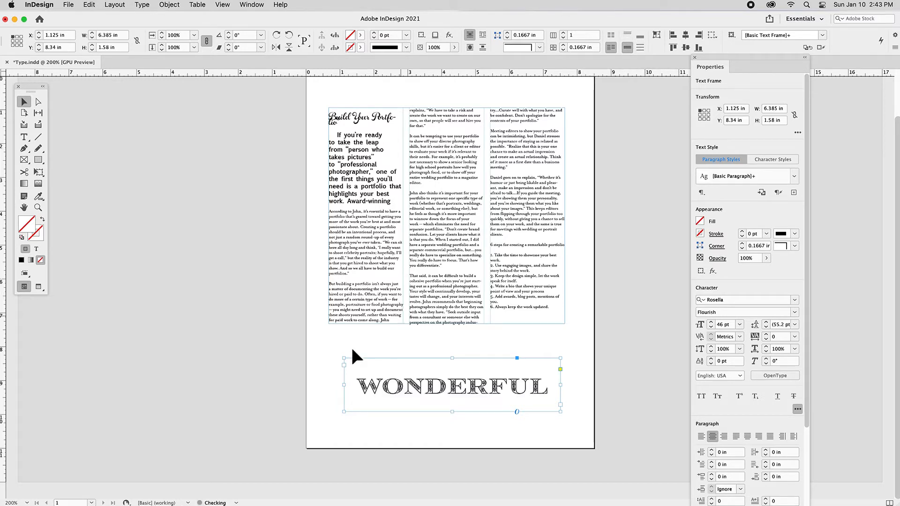
{"action": "left_click_drag", "start_coordinate": [344, 358], "coordinate": [329, 346]}
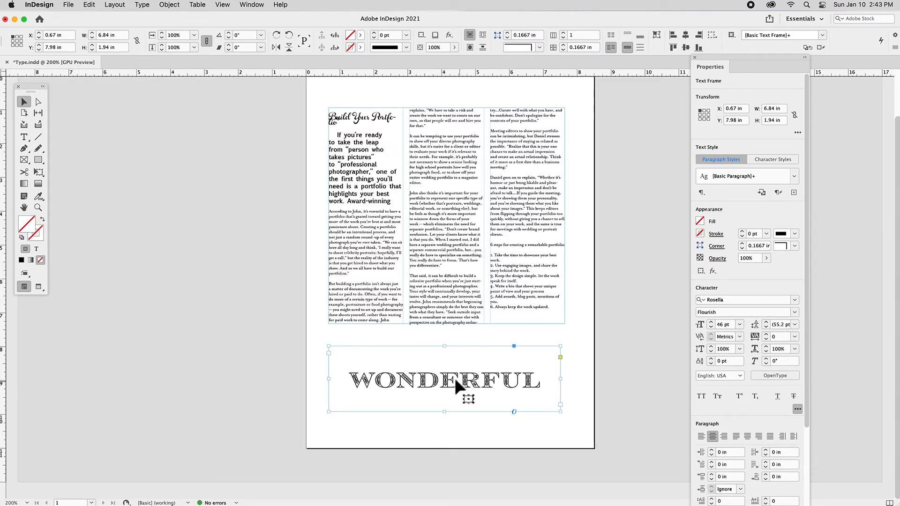
Step: Review the vertical justification choices in the WONDERFUL frame's Text Frame Options, leaving the dialog without applying anything
{"action": "left_click", "coordinate": [176, 4]}
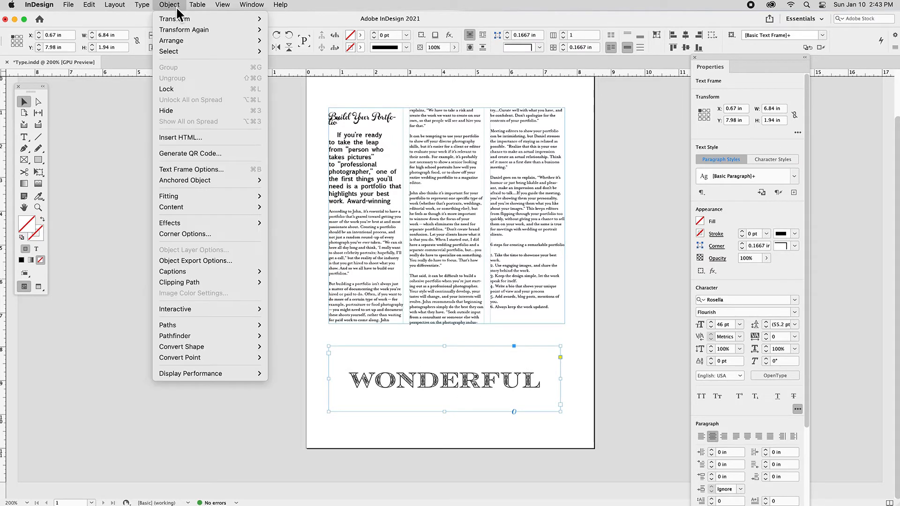
{"action": "left_click", "coordinate": [181, 174]}
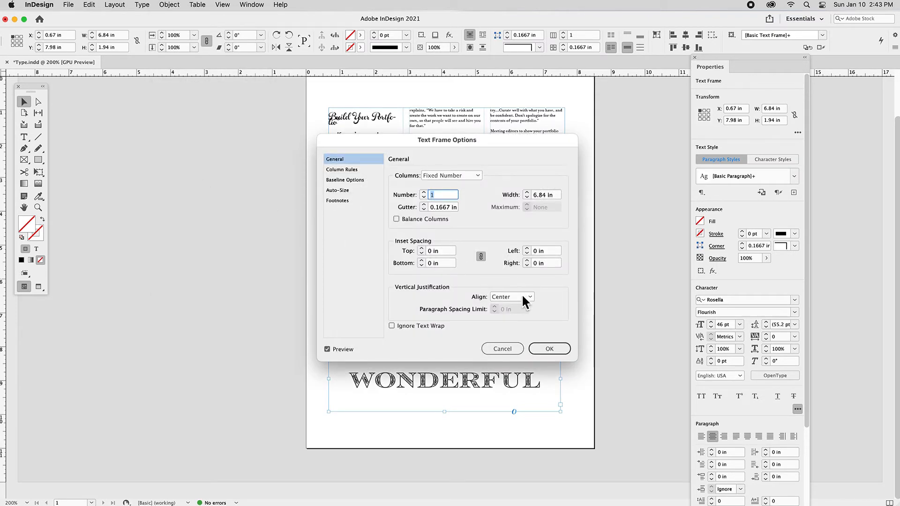
{"action": "left_click", "coordinate": [524, 300]}
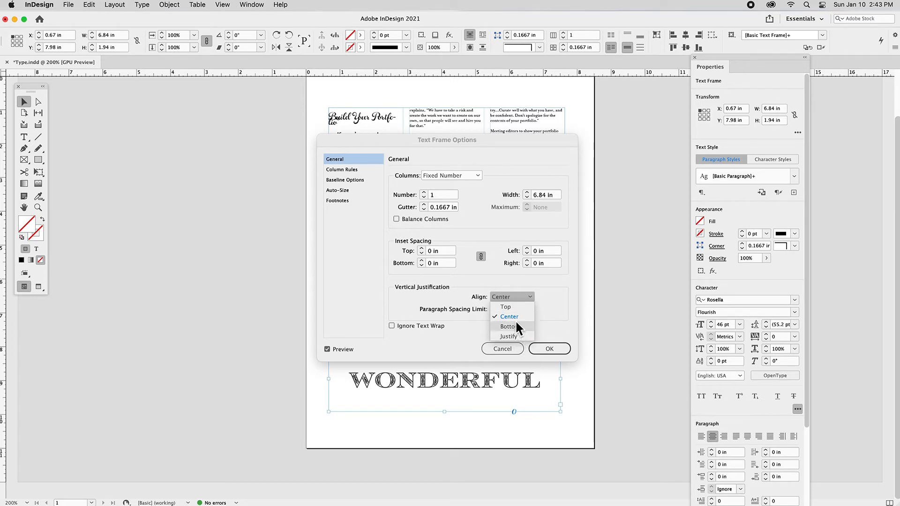
{"action": "left_click", "coordinate": [515, 319]}
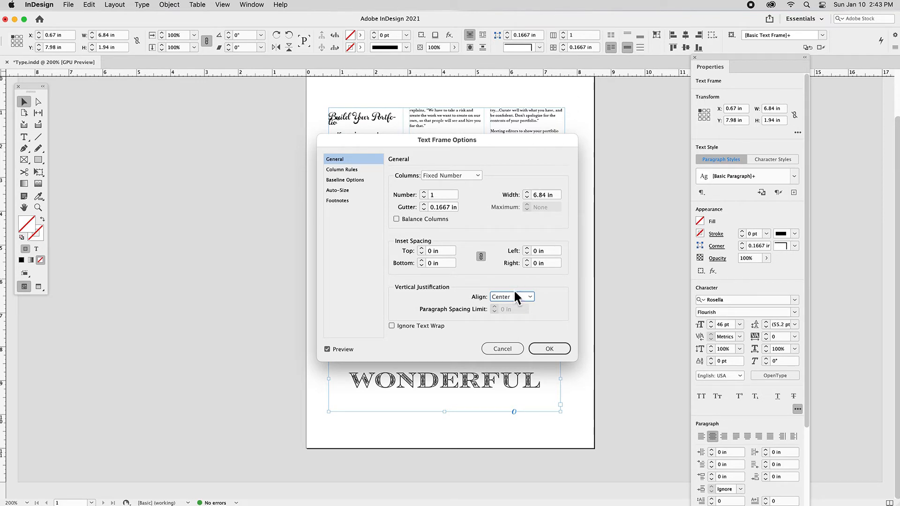
{"action": "left_click", "coordinate": [514, 349]}
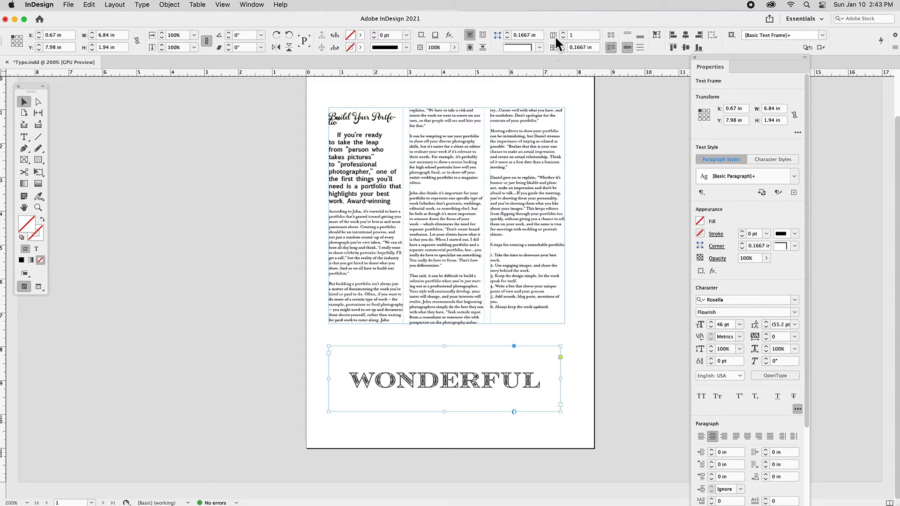
{"action": "left_click", "coordinate": [178, 4]}
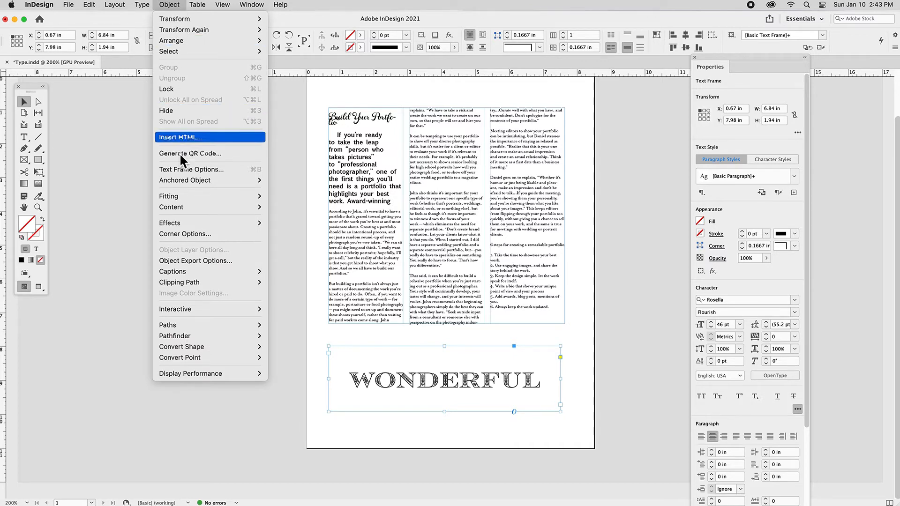
{"action": "left_click", "coordinate": [167, 4]}
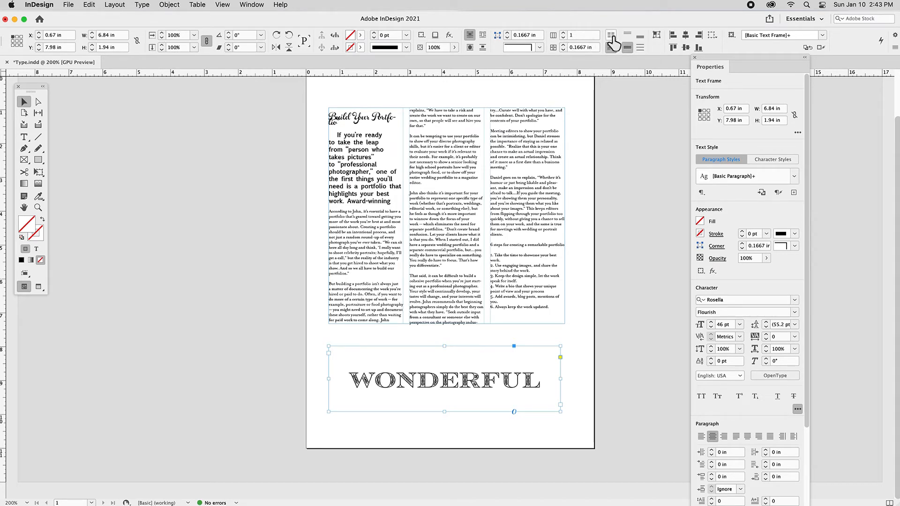
Step: Turn on Balance Columns for the WONDERFUL frame, try top alignment, and restore its vertical centring
{"action": "left_click", "coordinate": [612, 42]}
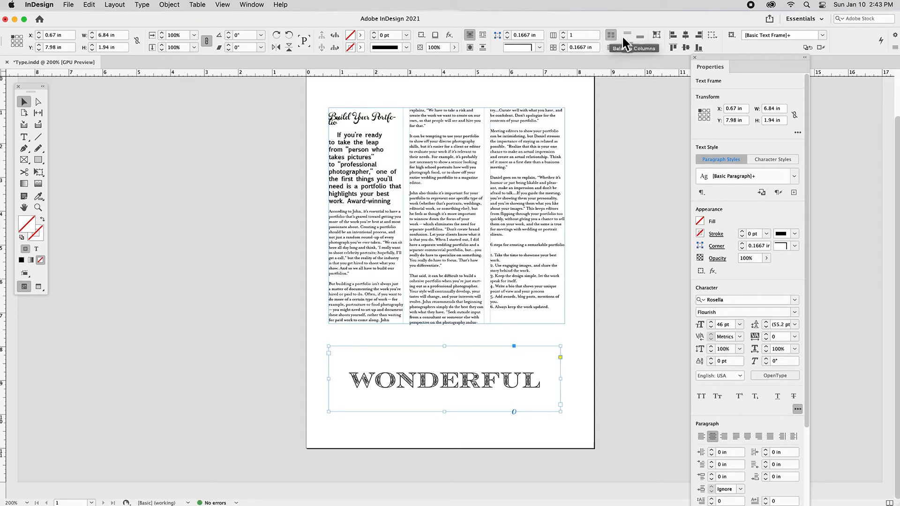
{"action": "left_click", "coordinate": [628, 35]}
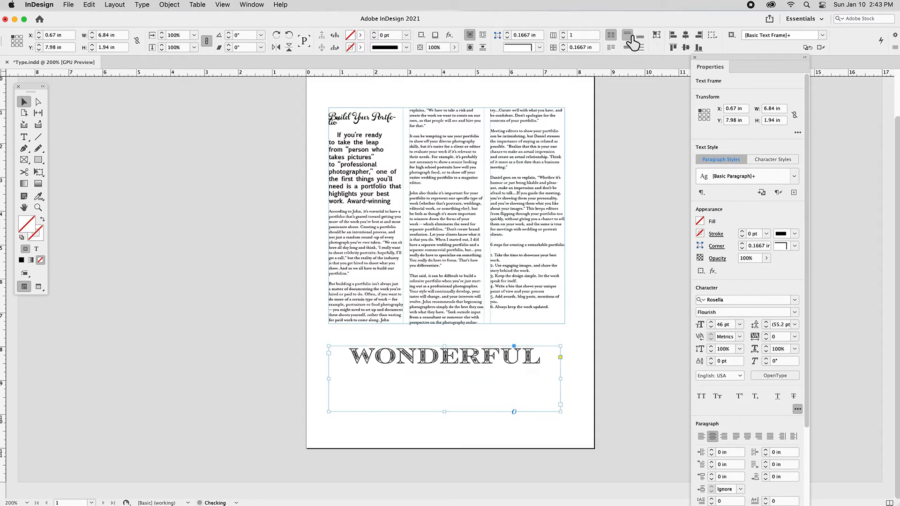
{"action": "left_click", "coordinate": [554, 35], "text": "alt"}
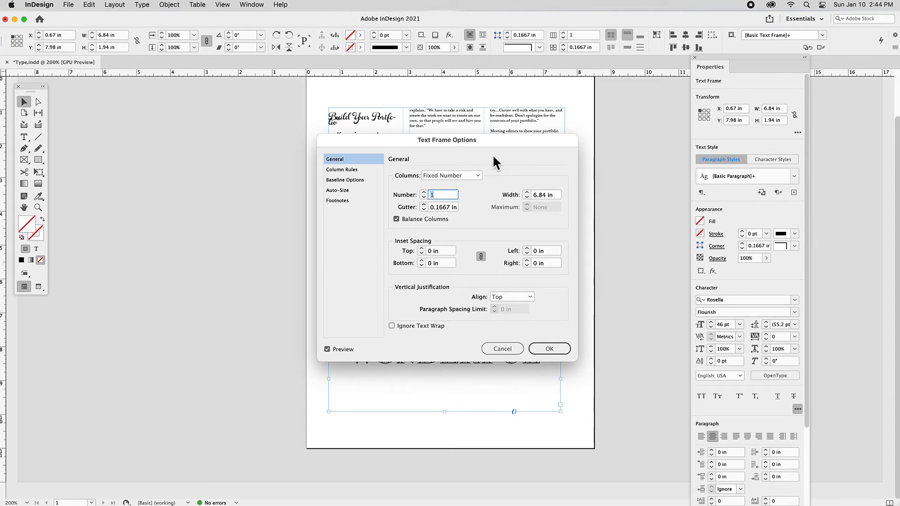
{"action": "key", "text": "Return"}
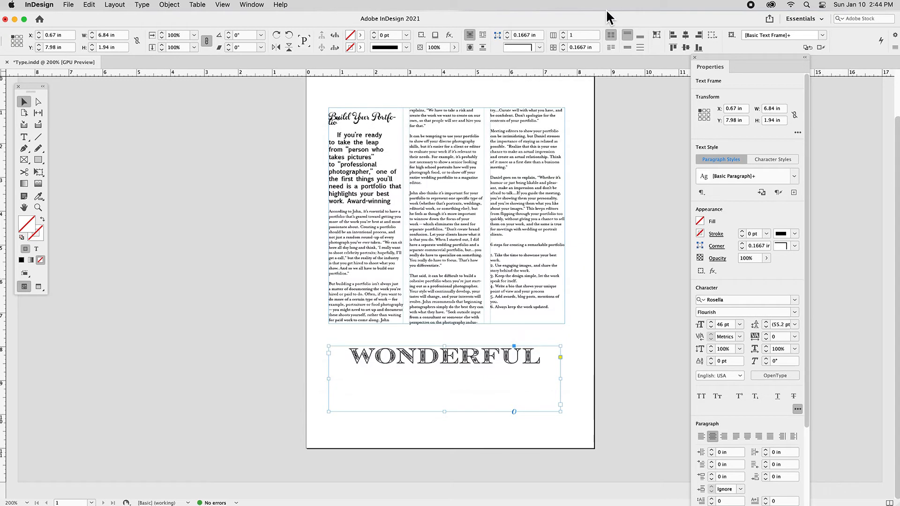
{"action": "left_click", "coordinate": [630, 47]}
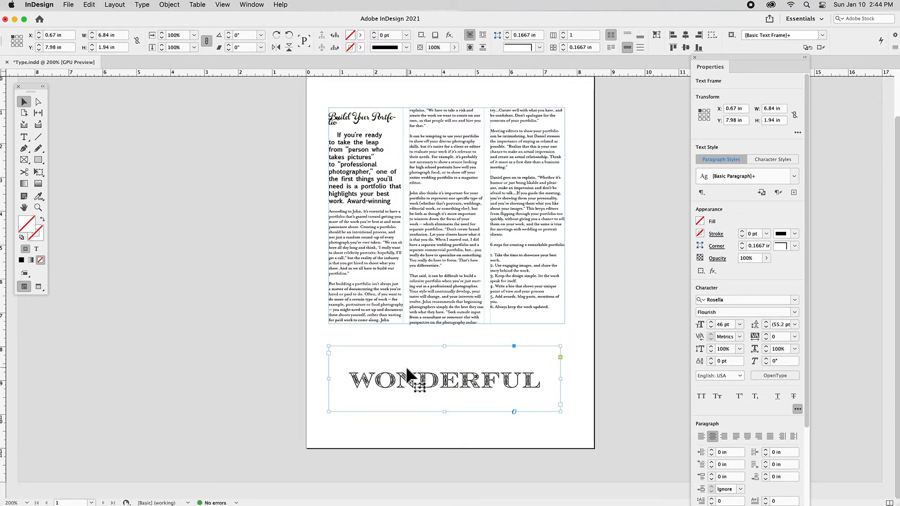
Step: Give the WONDERFUL frame a 4 pt [Black] stroke
{"action": "left_click", "coordinate": [361, 47]}
{"action": "left_click", "coordinate": [302, 108]}
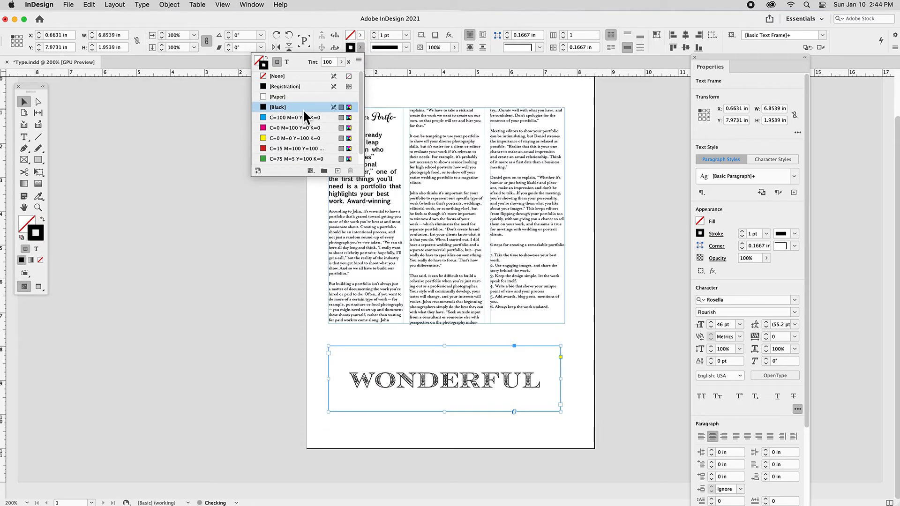
{"action": "left_click", "coordinate": [375, 33]}
{"action": "left_click", "coordinate": [374, 33]}
{"action": "left_click", "coordinate": [374, 33]}
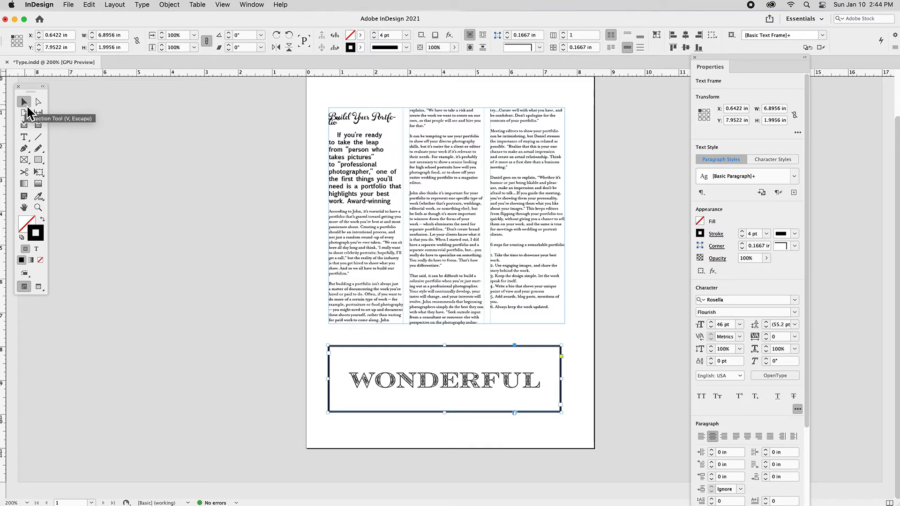
{"action": "left_click", "coordinate": [175, 202]}
Step: Delete the WONDERFUL frame and the bold introductory paragraph beneath the article's headline
{"action": "left_click", "coordinate": [411, 398]}
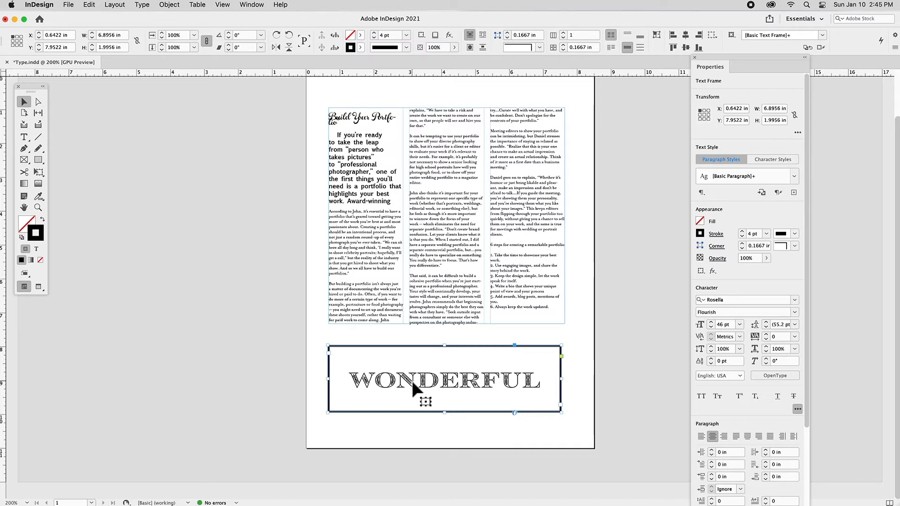
{"action": "key", "text": "Delete"}
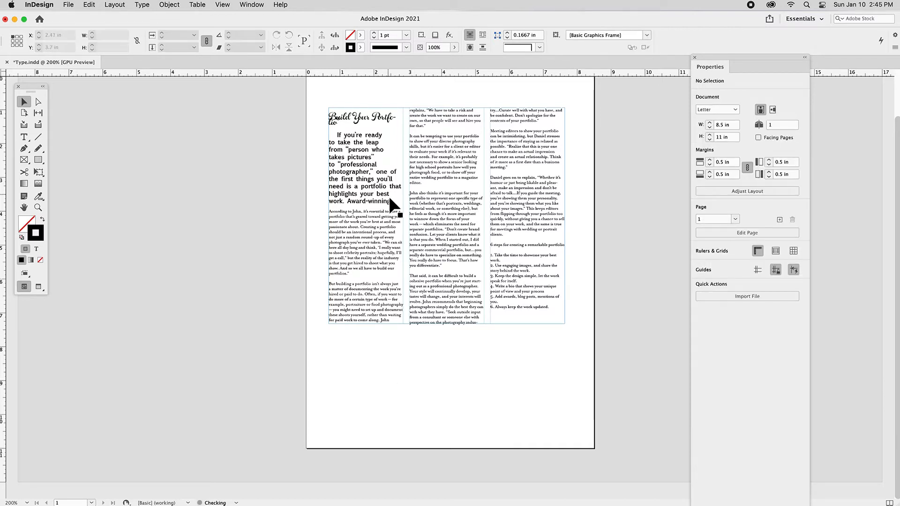
{"action": "double_click", "coordinate": [393, 203]}
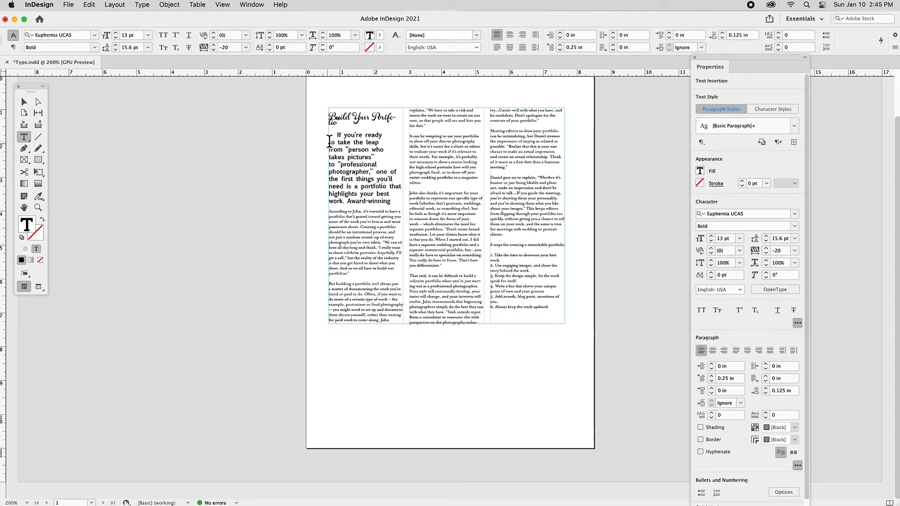
{"action": "left_click", "coordinate": [329, 136], "text": "shift"}
{"action": "key", "text": "BackSpace"}
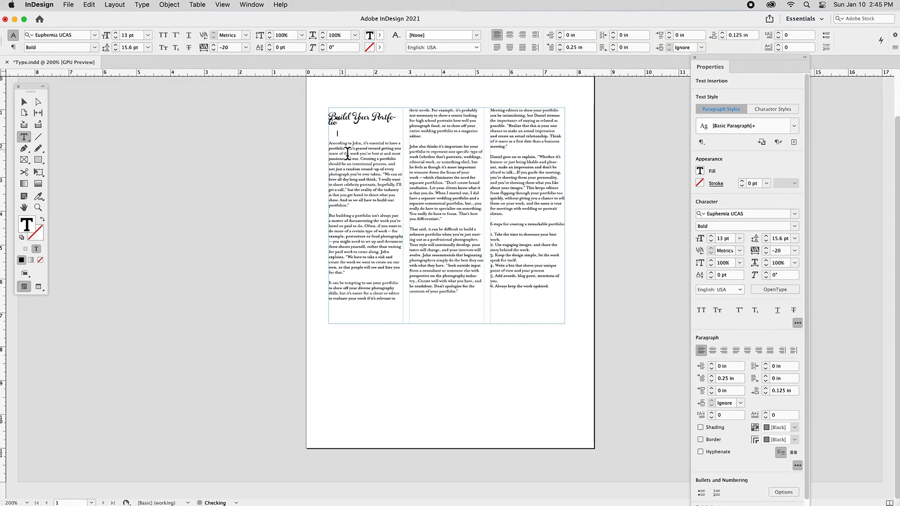
{"action": "key", "text": "BackSpace"}
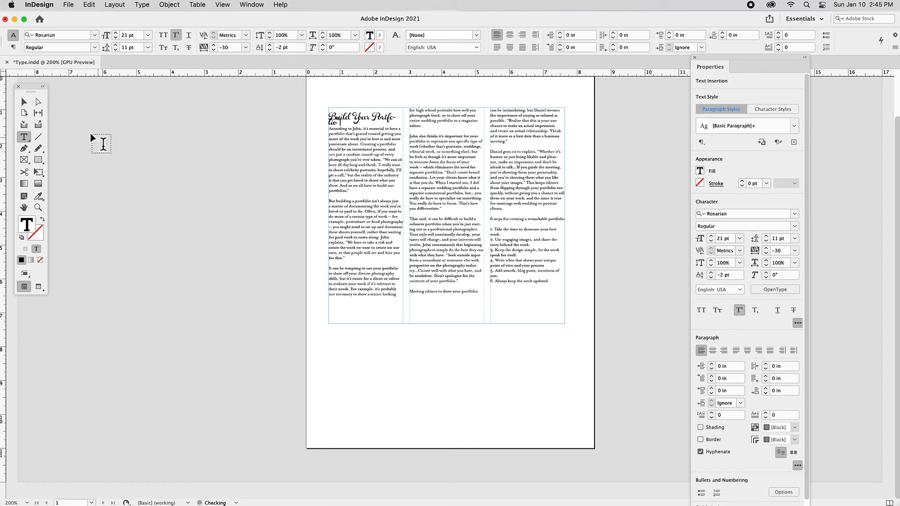
{"action": "key", "text": "Escape"}
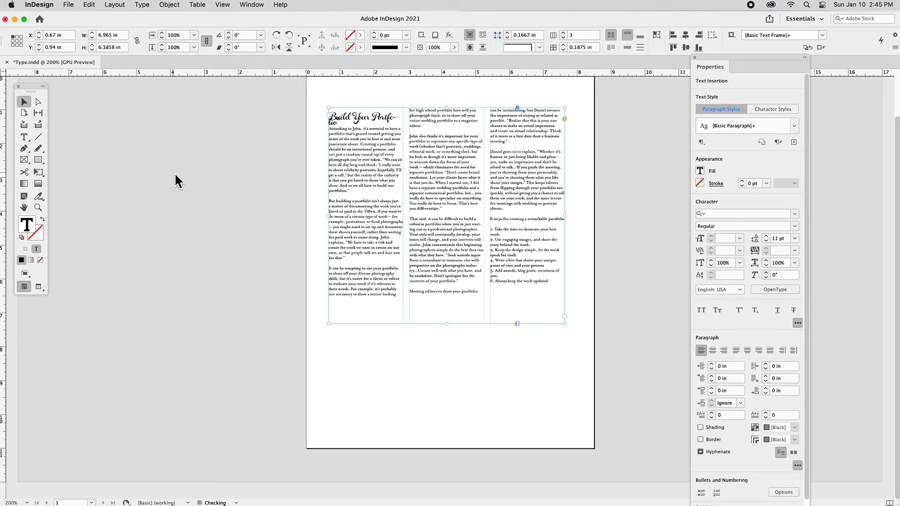
{"action": "left_click", "coordinate": [194, 173]}
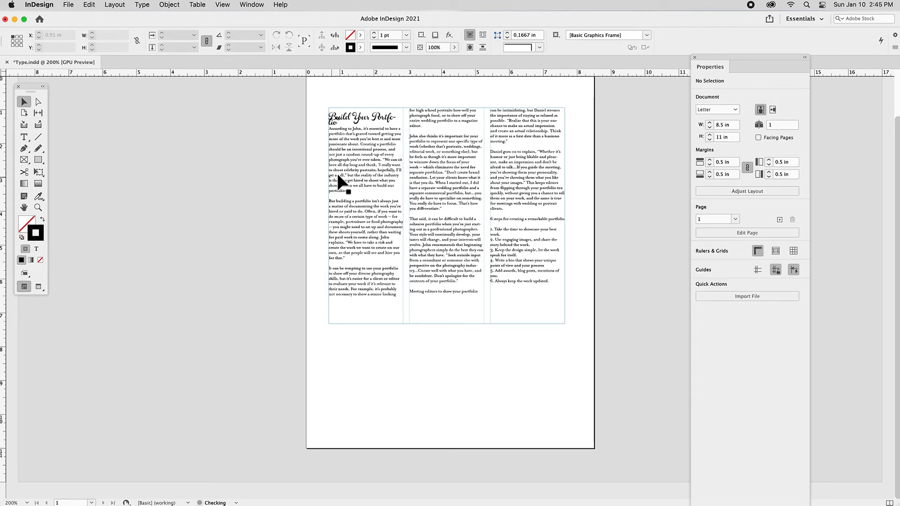
Step: Extend the article frame leftward to about 7.25 in wide and add a line break after the "Build Your Portfolio" headline
{"action": "left_click", "coordinate": [328, 217]}
{"action": "left_click_drag", "start_coordinate": [328, 217], "coordinate": [319, 217]}
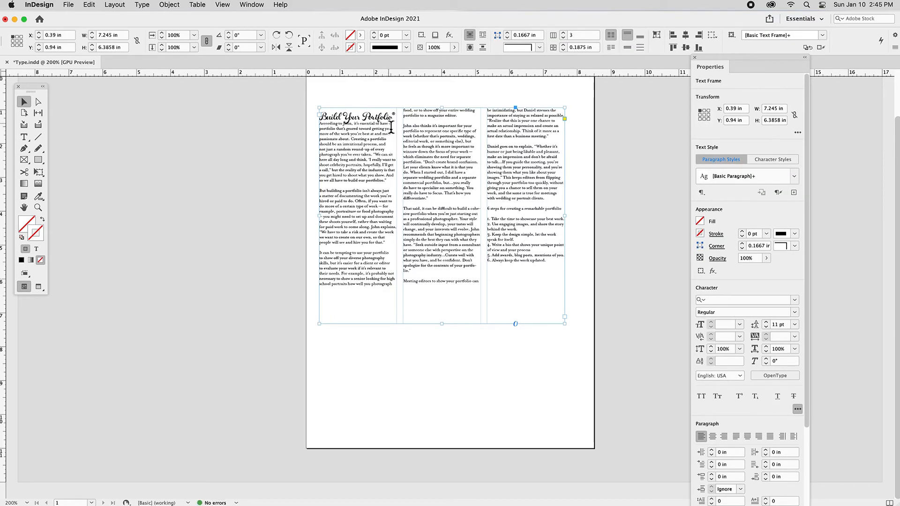
{"action": "double_click", "coordinate": [390, 123]}
{"action": "left_click", "coordinate": [398, 120]}
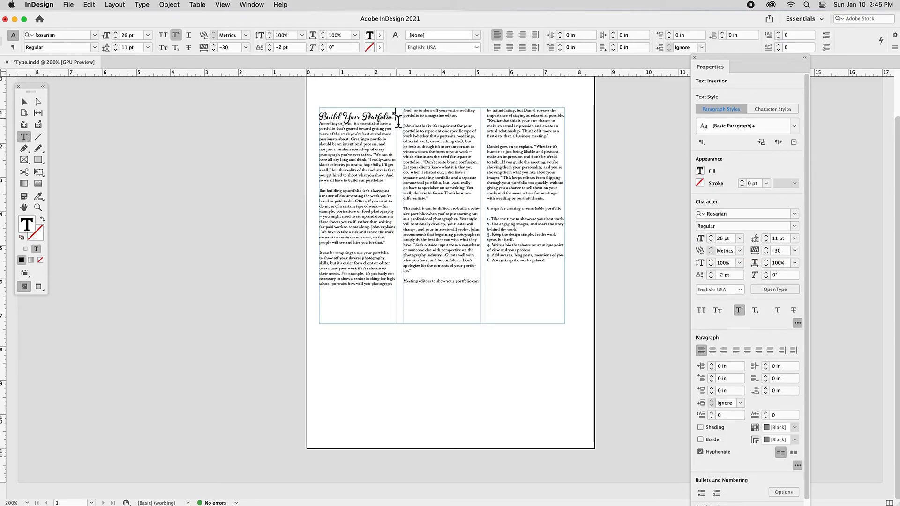
{"action": "key", "text": "Return"}
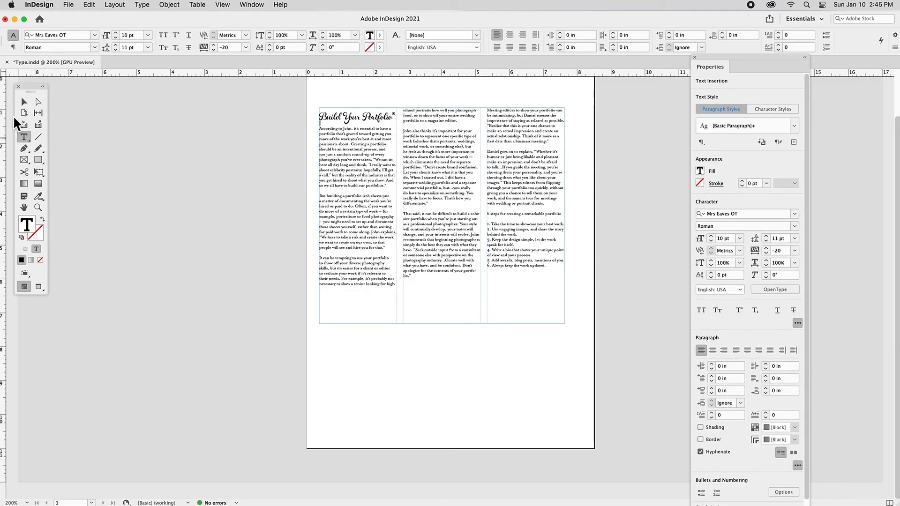
{"action": "left_click", "coordinate": [24, 102]}
{"action": "key", "text": "Escape"}
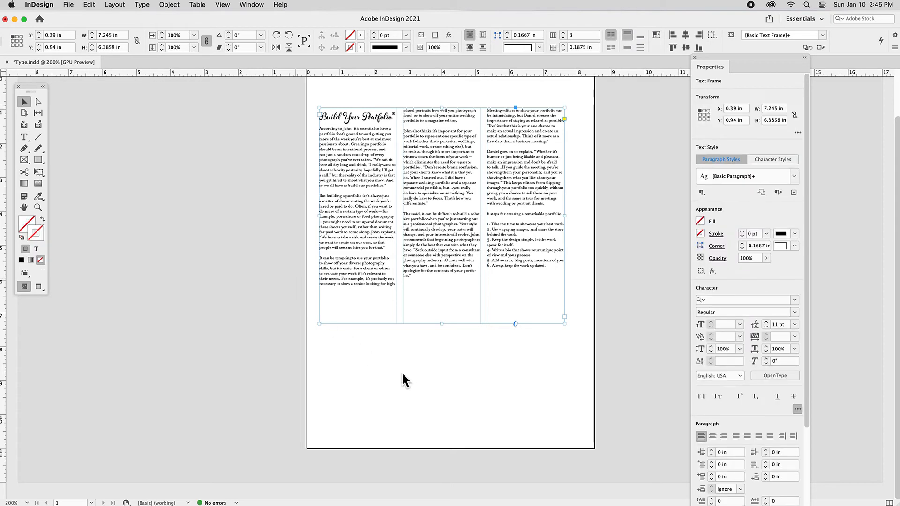
{"action": "left_click", "coordinate": [400, 370]}
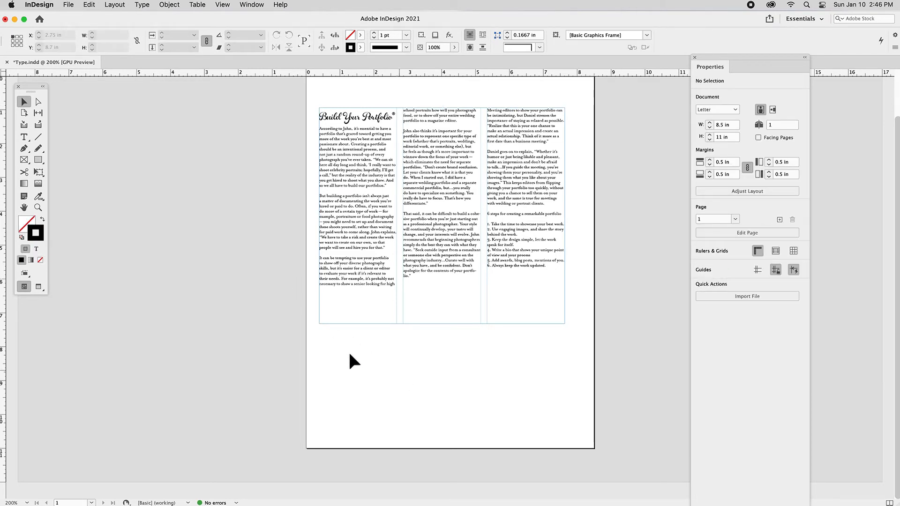
Step: Draw a rectangle about 1.7 by 1.98 in over the second and third columns, filled C=100 M=0 Y=0 K=0 with a 0 pt stroke
{"action": "left_click", "coordinate": [39, 159]}
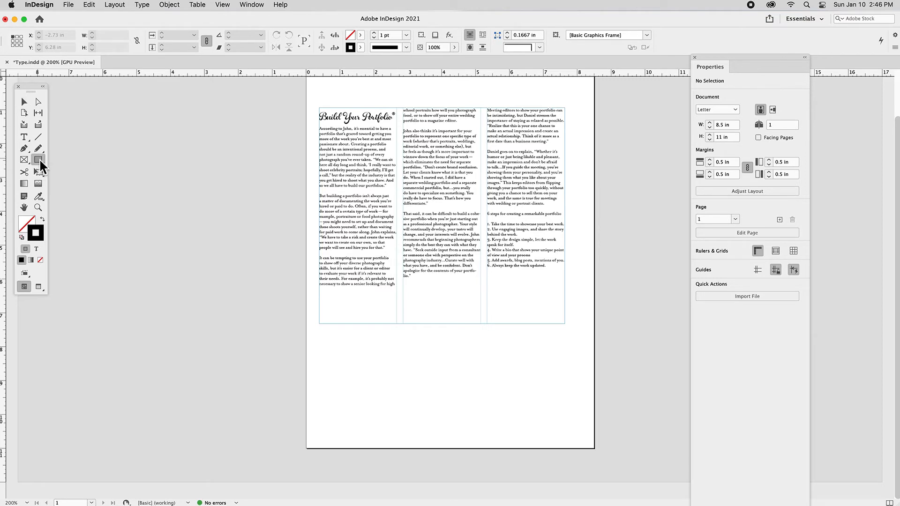
{"action": "left_click_drag", "start_coordinate": [490, 197], "coordinate": [512, 230]}
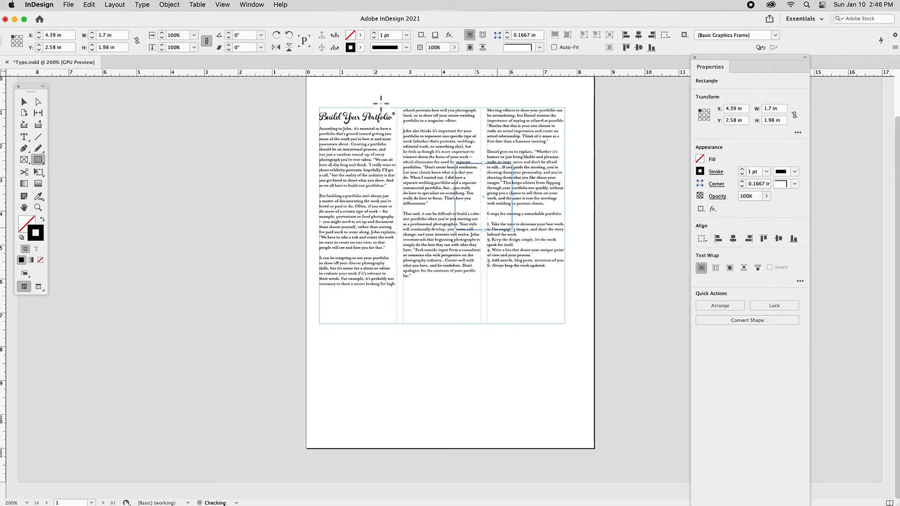
{"action": "left_click", "coordinate": [360, 35]}
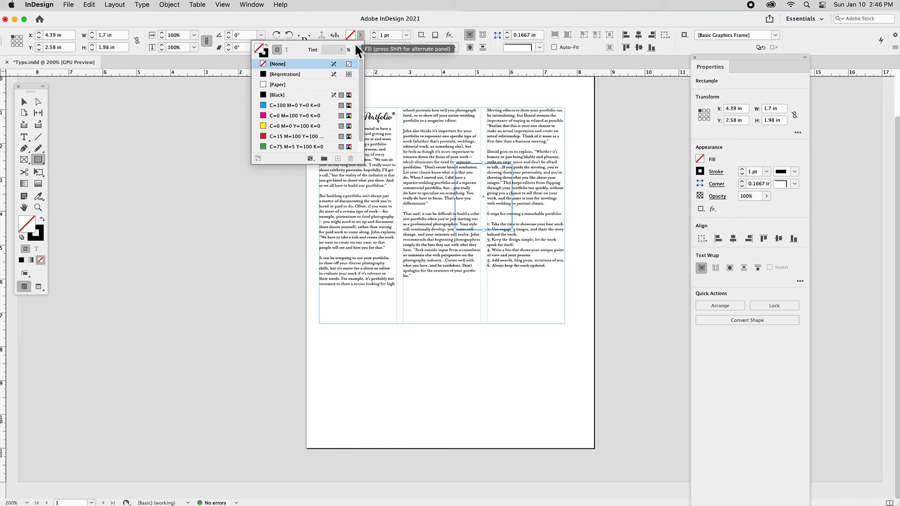
{"action": "left_click", "coordinate": [314, 110]}
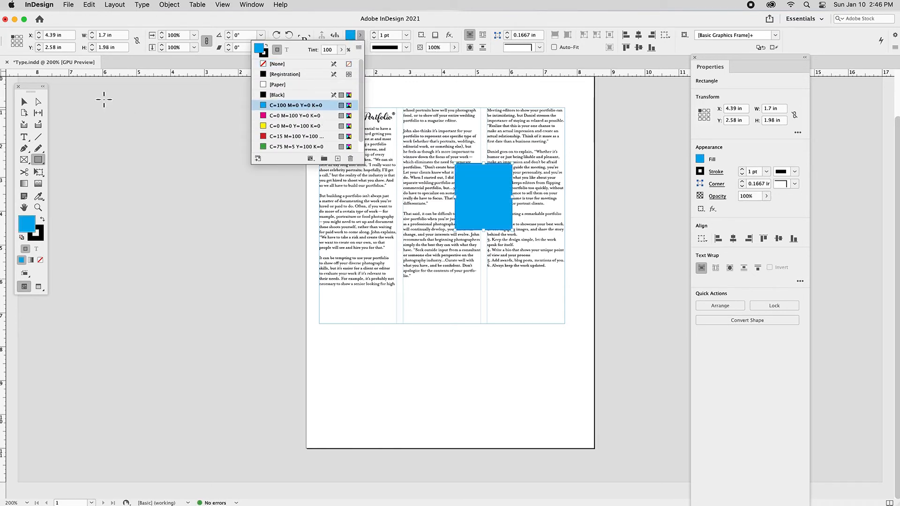
{"action": "left_click", "coordinate": [26, 105]}
{"action": "left_click", "coordinate": [26, 105]}
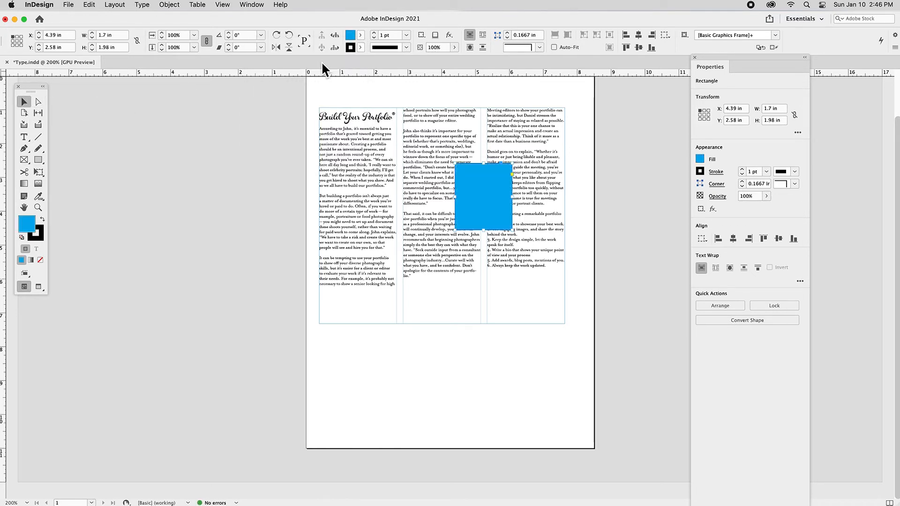
{"action": "left_click", "coordinate": [375, 38]}
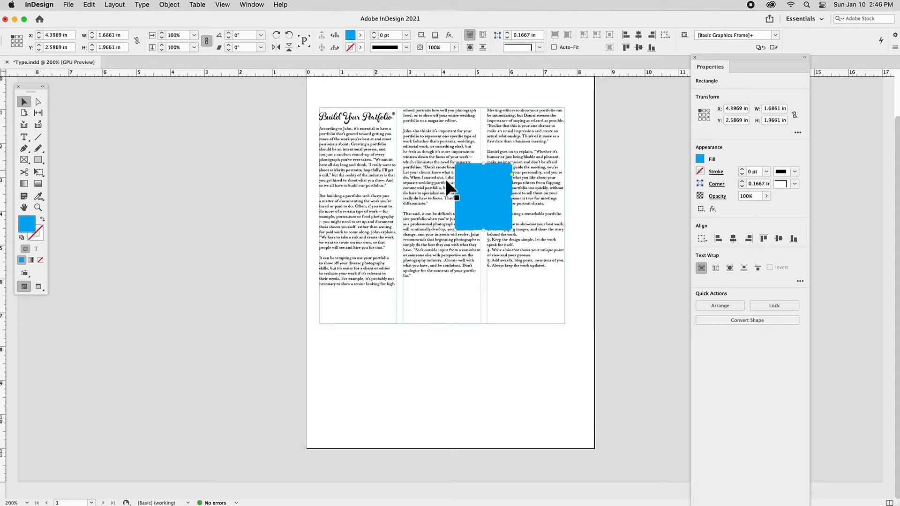
Step: Wrap the article text around the blue rectangle's bounding box with 0.125 in offsets on all four sides
{"action": "left_click", "coordinate": [473, 182]}
{"action": "left_click", "coordinate": [473, 181]}
{"action": "left_click", "coordinate": [253, 6]}
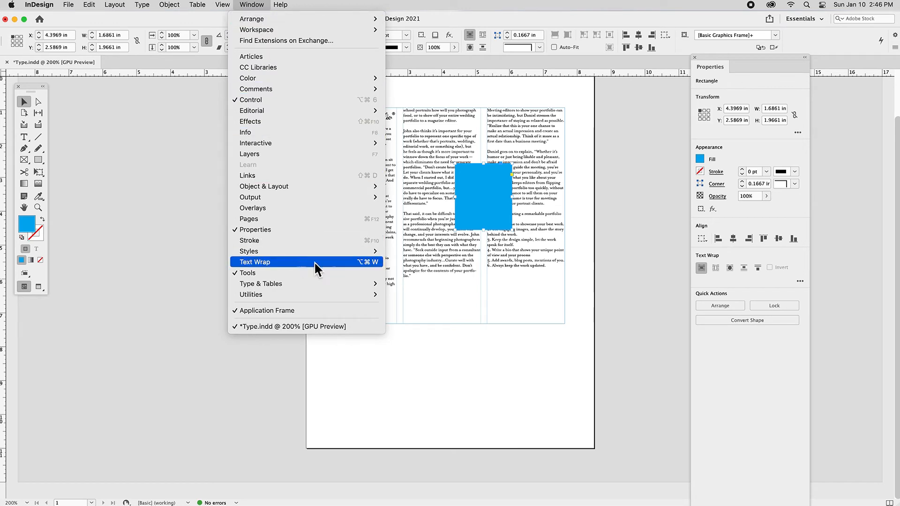
{"action": "left_click", "coordinate": [374, 265]}
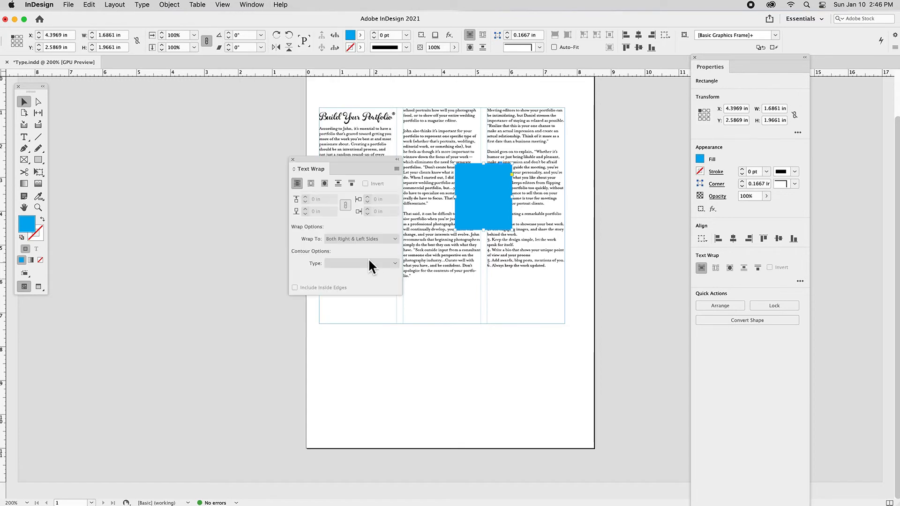
{"action": "left_click_drag", "start_coordinate": [330, 162], "coordinate": [365, 165]}
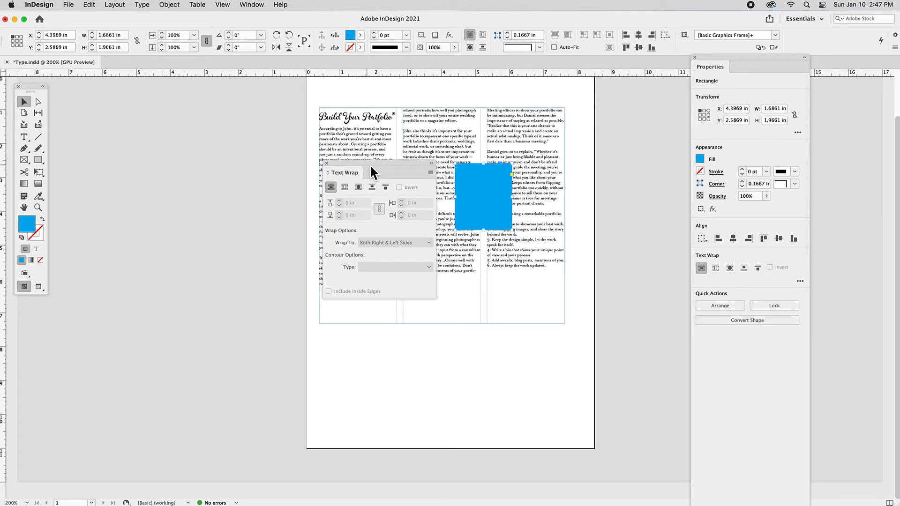
{"action": "left_click", "coordinate": [344, 187]}
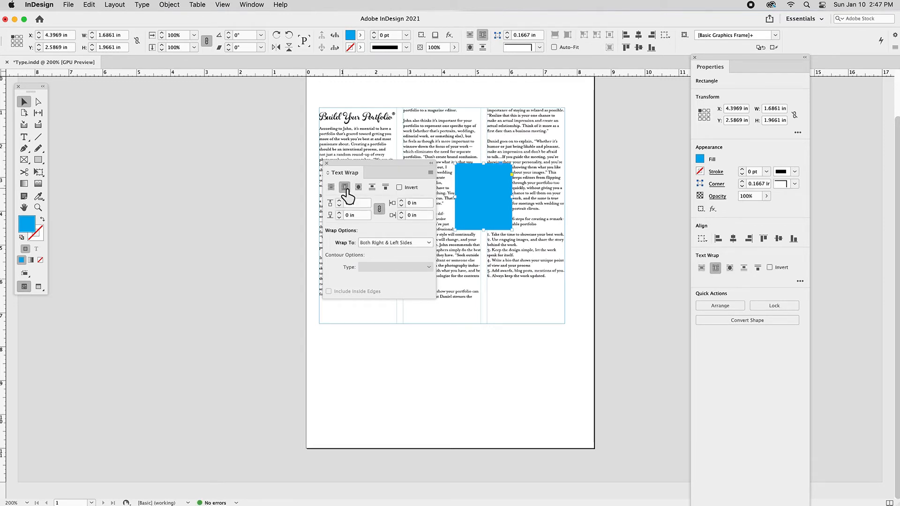
{"action": "left_click", "coordinate": [342, 201]}
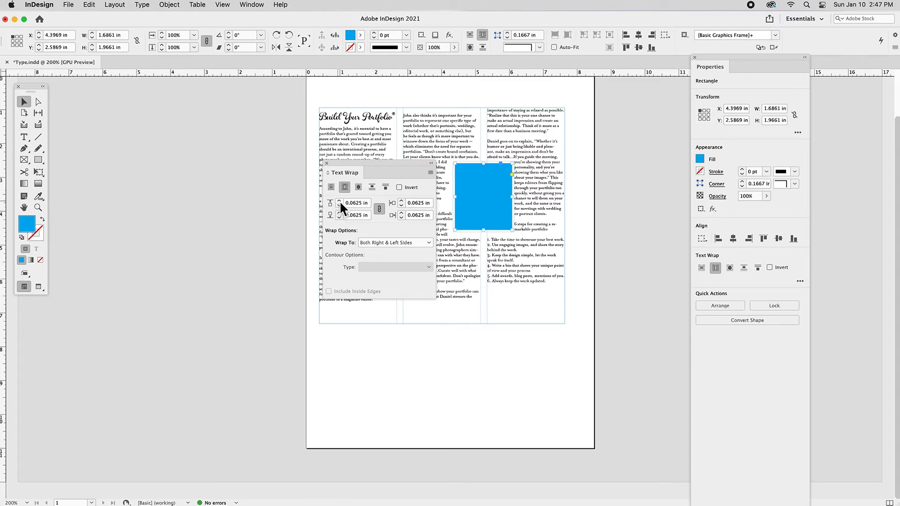
{"action": "left_click", "coordinate": [339, 201]}
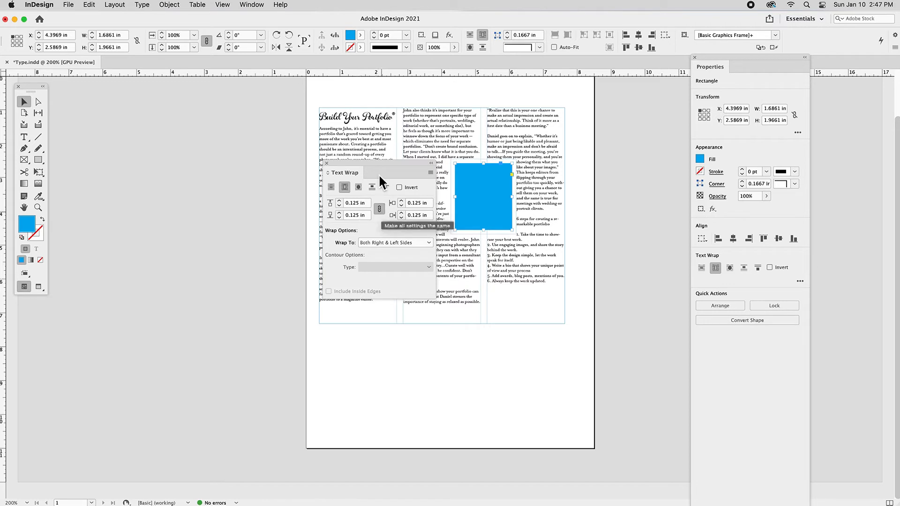
{"action": "left_click_drag", "start_coordinate": [384, 161], "coordinate": [237, 172]}
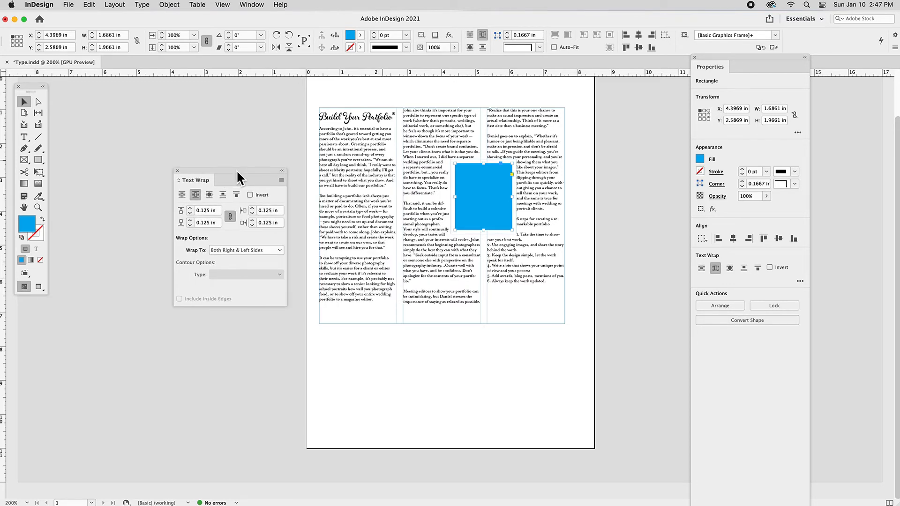
Step: Resize the blue rectangle to about 1.31 in wide and place it across the gutter between the first and second columns
{"action": "left_click_drag", "start_coordinate": [477, 196], "coordinate": [397, 264]}
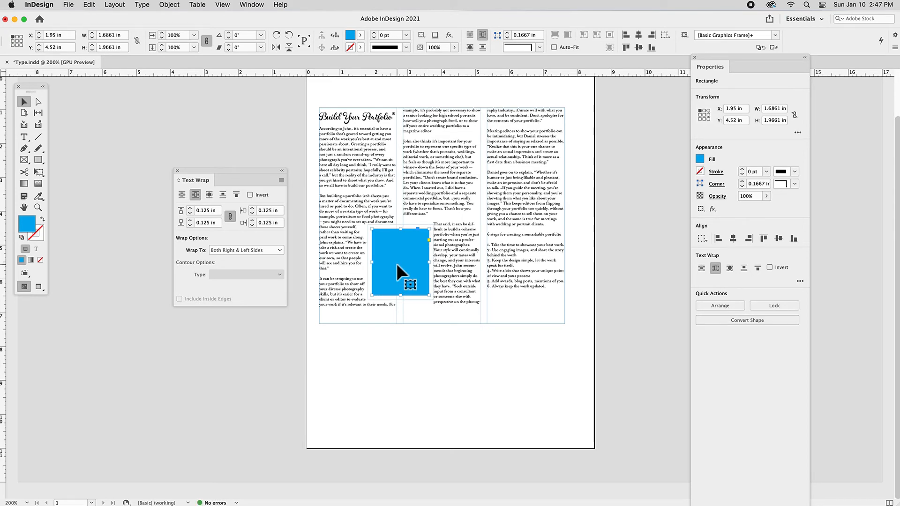
{"action": "left_click_drag", "start_coordinate": [427, 268], "coordinate": [419, 264]}
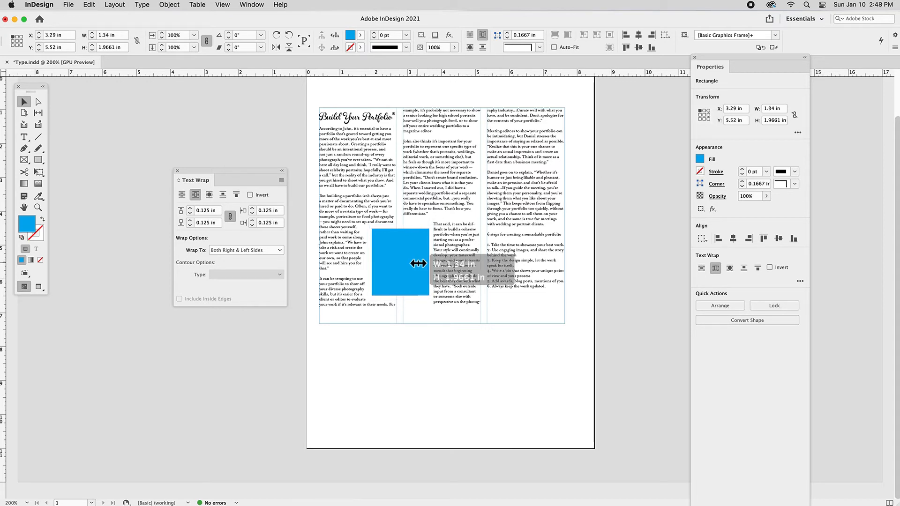
{"action": "left_click_drag", "start_coordinate": [418, 263], "coordinate": [441, 190]}
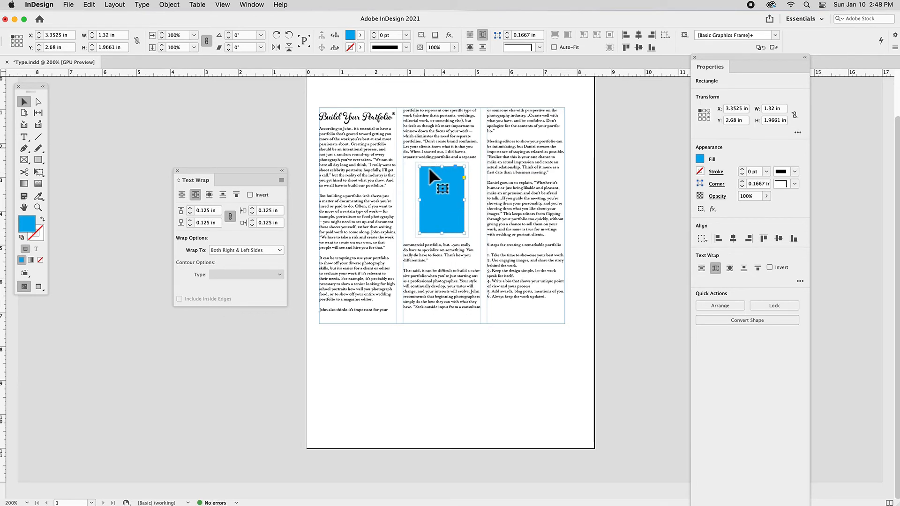
{"action": "left_click_drag", "start_coordinate": [464, 200], "coordinate": [364, 197]}
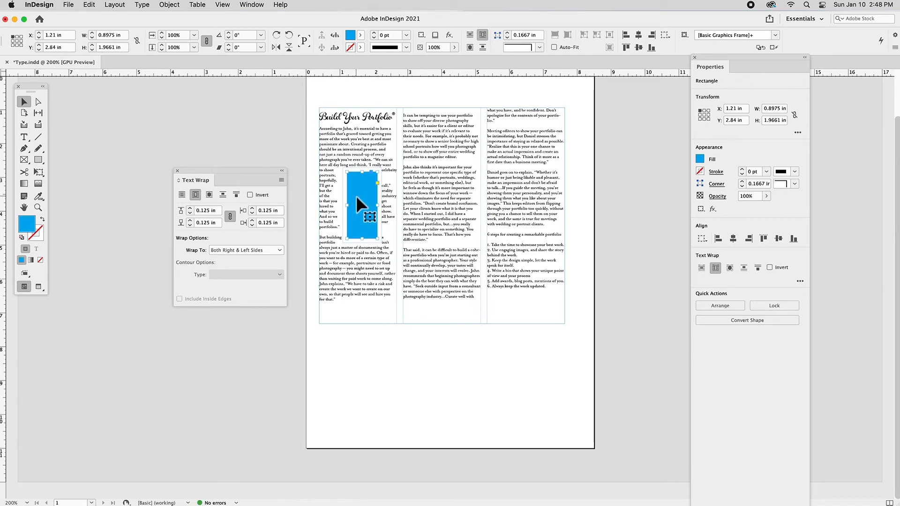
{"action": "left_click_drag", "start_coordinate": [382, 199], "coordinate": [395, 198]}
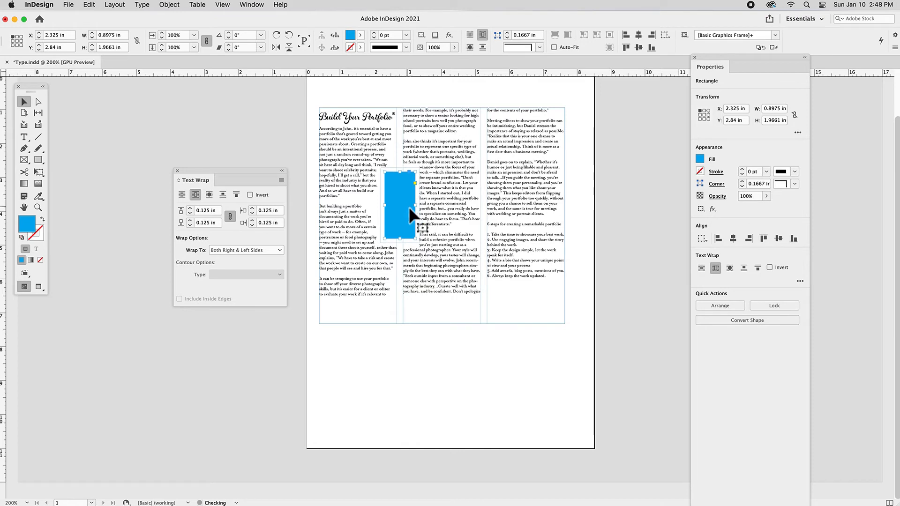
{"action": "left_click_drag", "start_coordinate": [420, 211], "coordinate": [422, 206]}
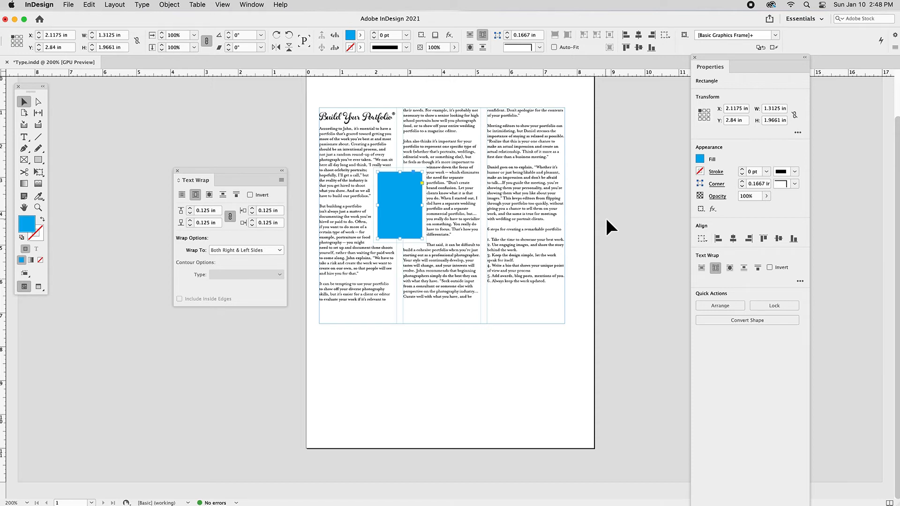
{"action": "left_click", "coordinate": [606, 215]}
Step: Draw a circle about 1.6 in across over the second and third columns and fill it with the red C=15 M=100 swatch
{"action": "left_click", "coordinate": [39, 159]}
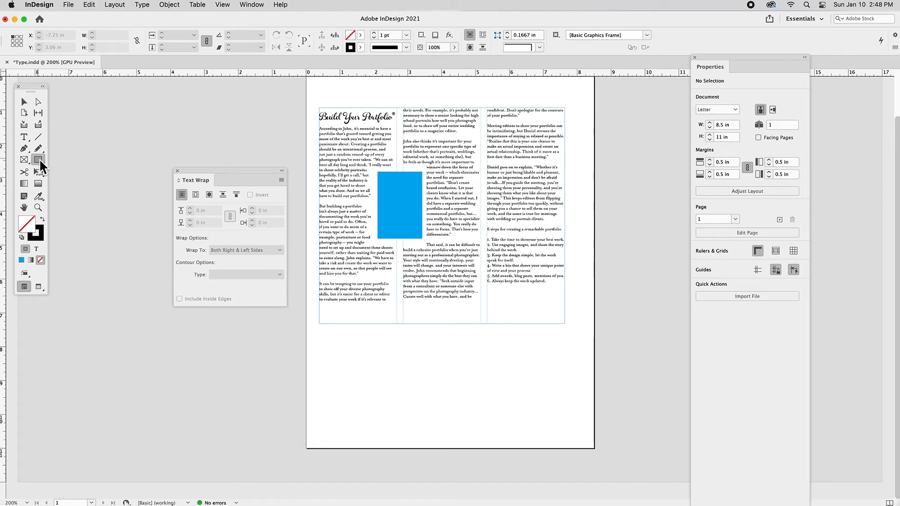
{"action": "left_click", "coordinate": [39, 159]}
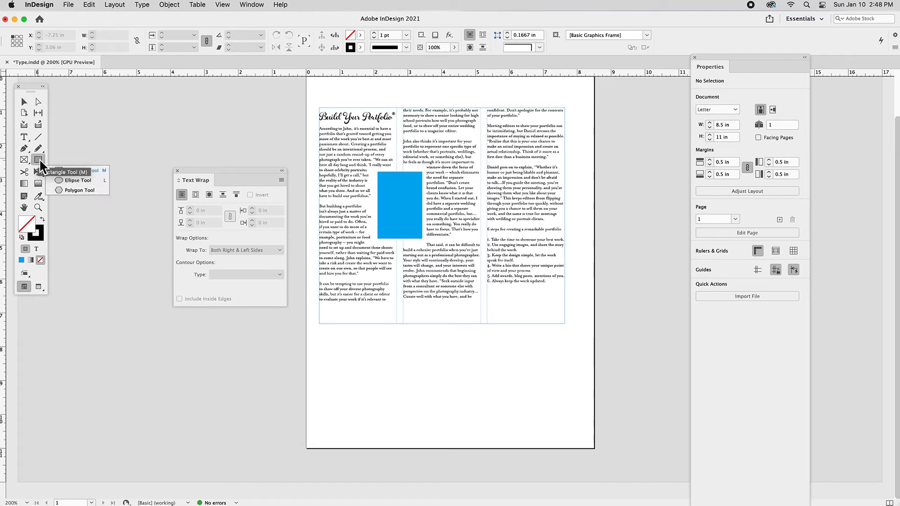
{"action": "left_click", "coordinate": [79, 179]}
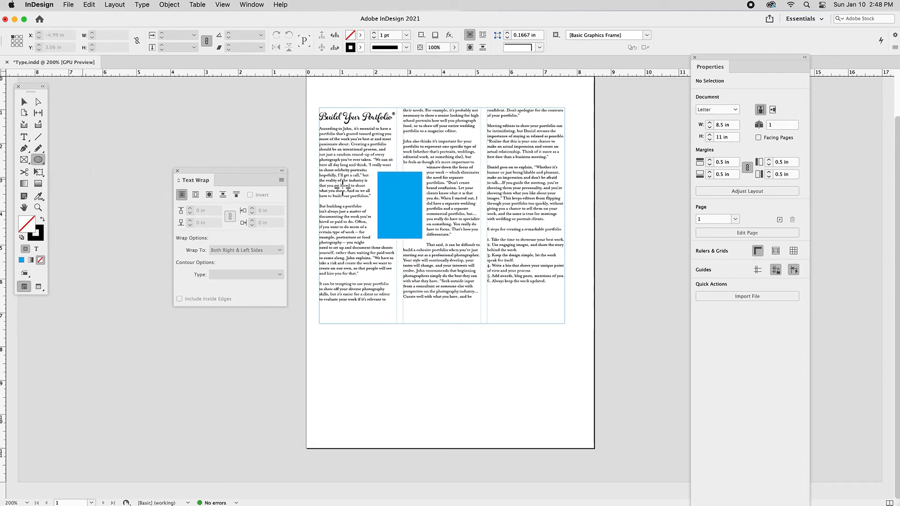
{"action": "left_click_drag", "start_coordinate": [488, 199], "coordinate": [512, 221]}
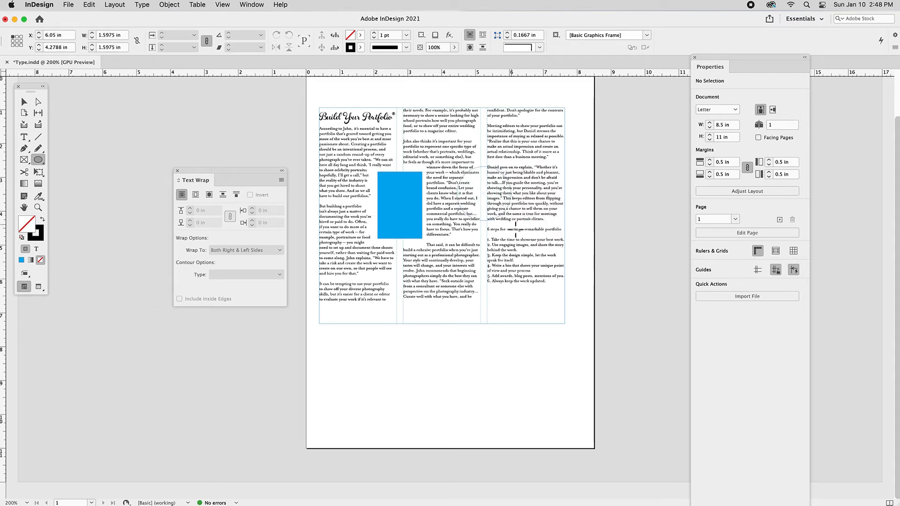
{"action": "left_click", "coordinate": [360, 36]}
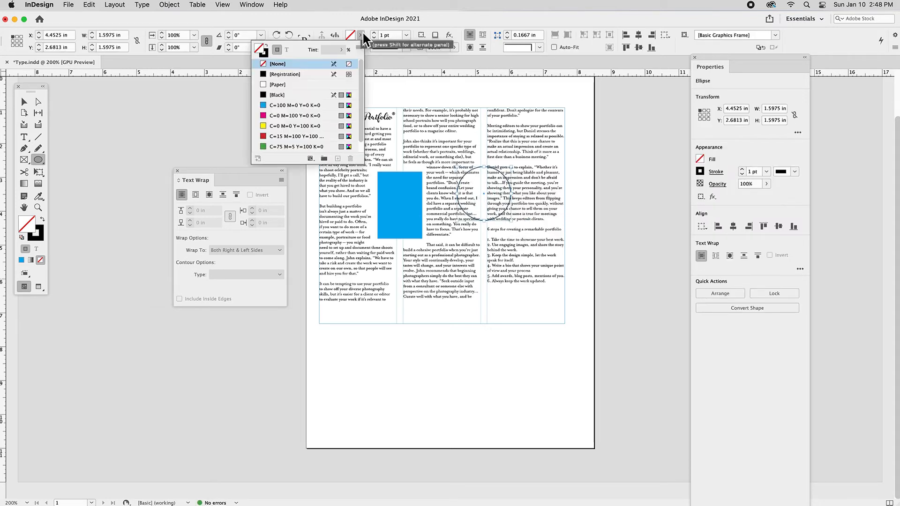
{"action": "left_click", "coordinate": [306, 137]}
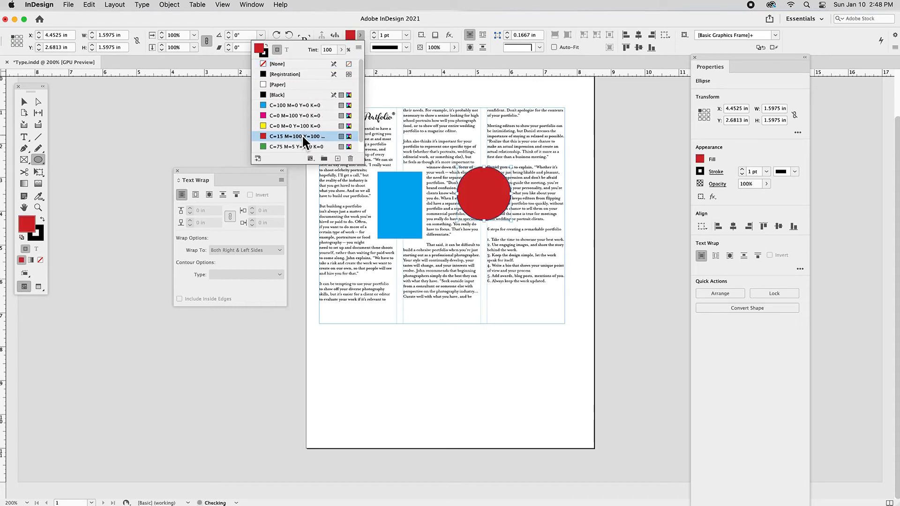
{"action": "left_click", "coordinate": [24, 102]}
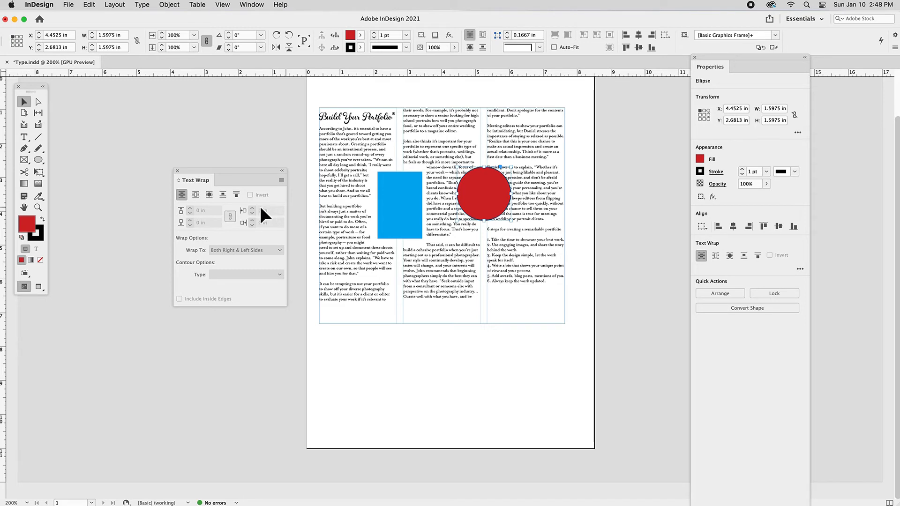
Step: Wrap the text around the red circle's object shape with a 0.125 in offset and move the circle down to about Y 2.92 in
{"action": "left_click", "coordinate": [196, 194]}
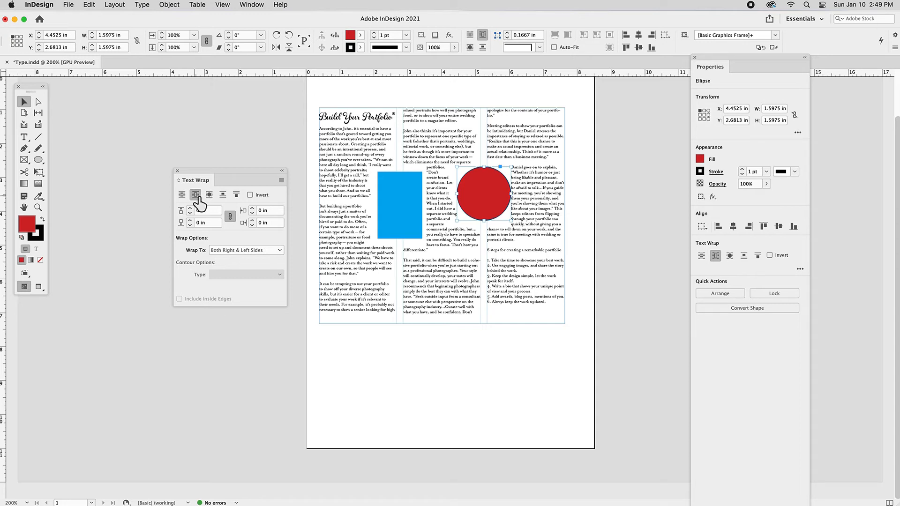
{"action": "left_click", "coordinate": [625, 216]}
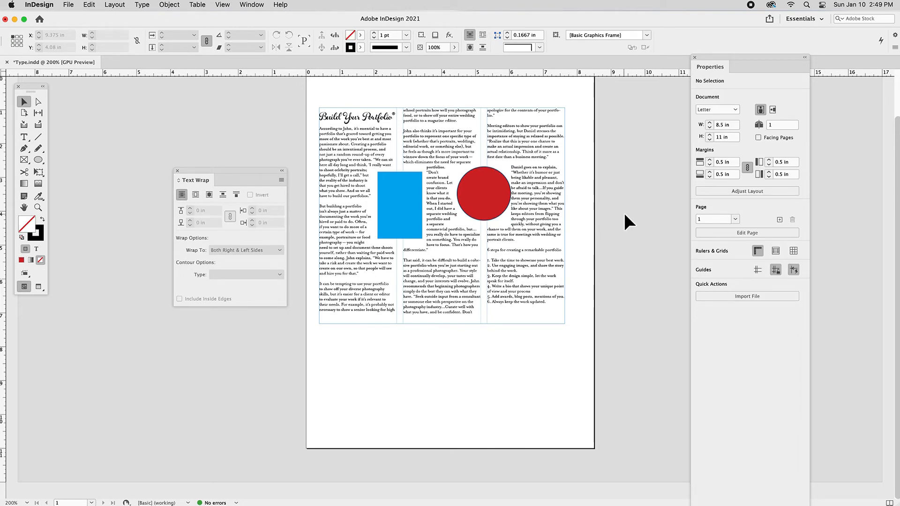
{"action": "left_click", "coordinate": [464, 197]}
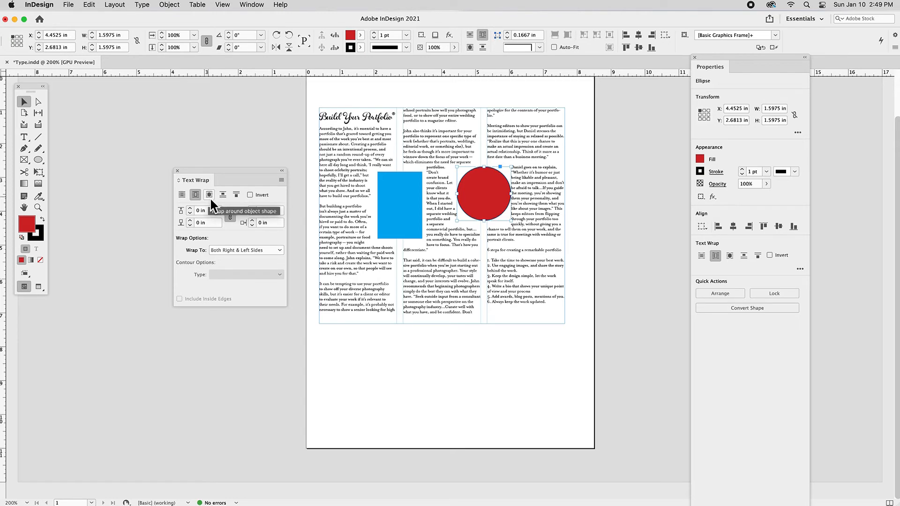
{"action": "left_click", "coordinate": [209, 195]}
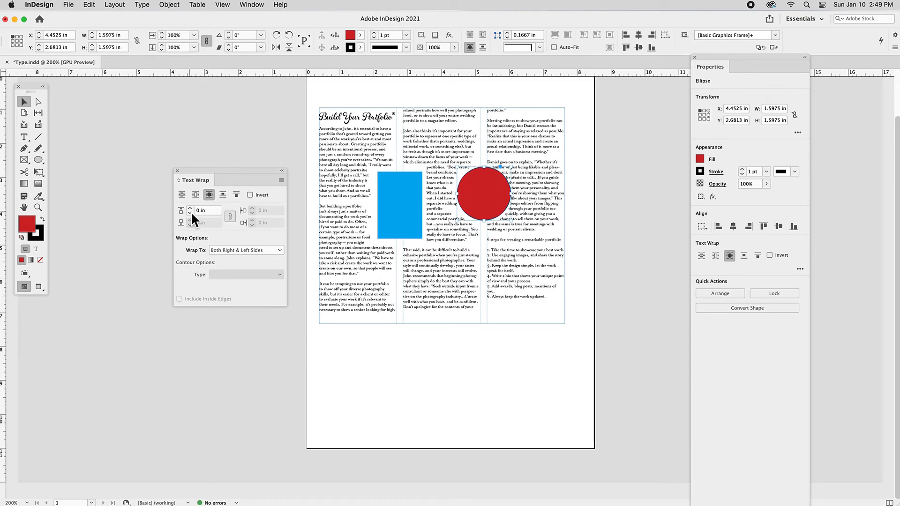
{"action": "left_click", "coordinate": [192, 208]}
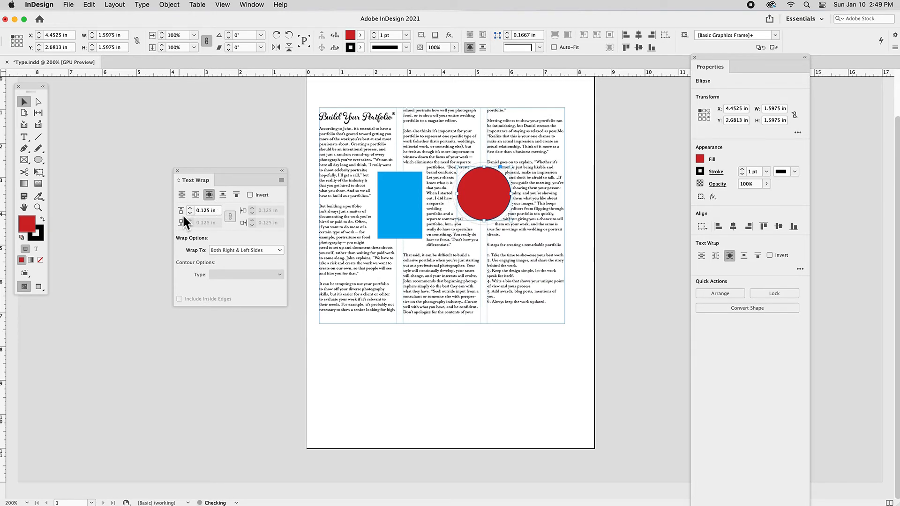
{"action": "left_click", "coordinate": [191, 208]}
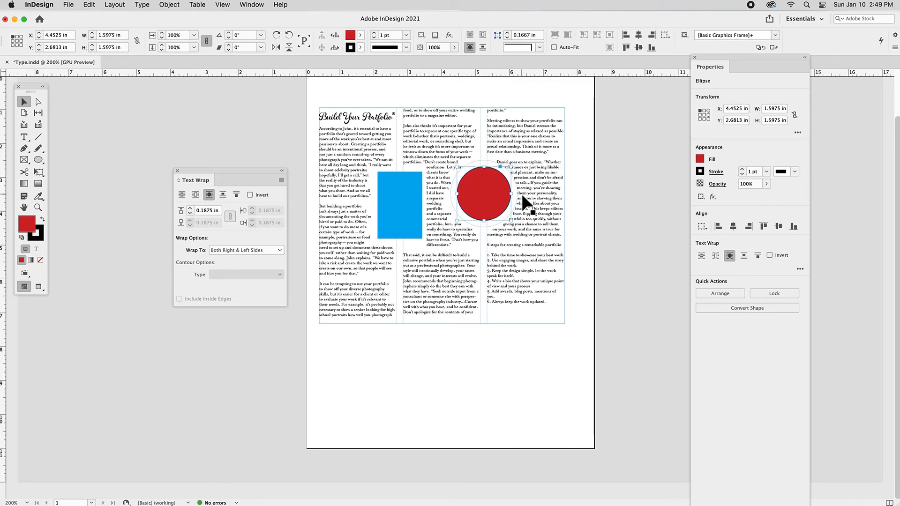
{"action": "left_click", "coordinate": [193, 215]}
{"action": "left_click_drag", "start_coordinate": [478, 204], "coordinate": [478, 212]}
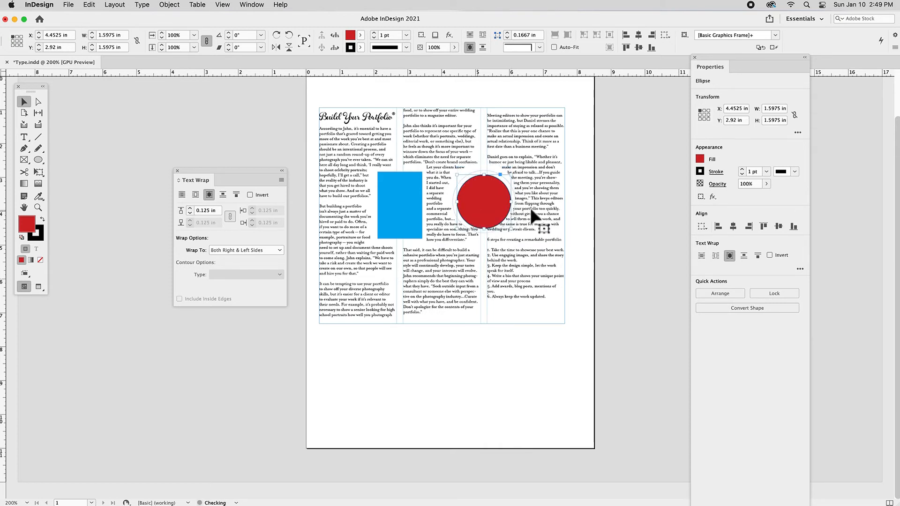
{"action": "left_click", "coordinate": [637, 209]}
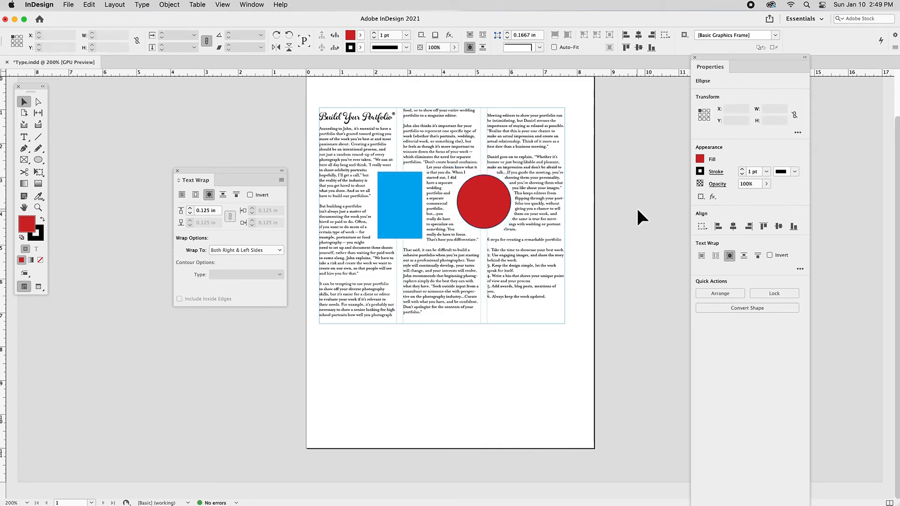
Step: Delete the red circle from the article
{"action": "left_click", "coordinate": [490, 206]}
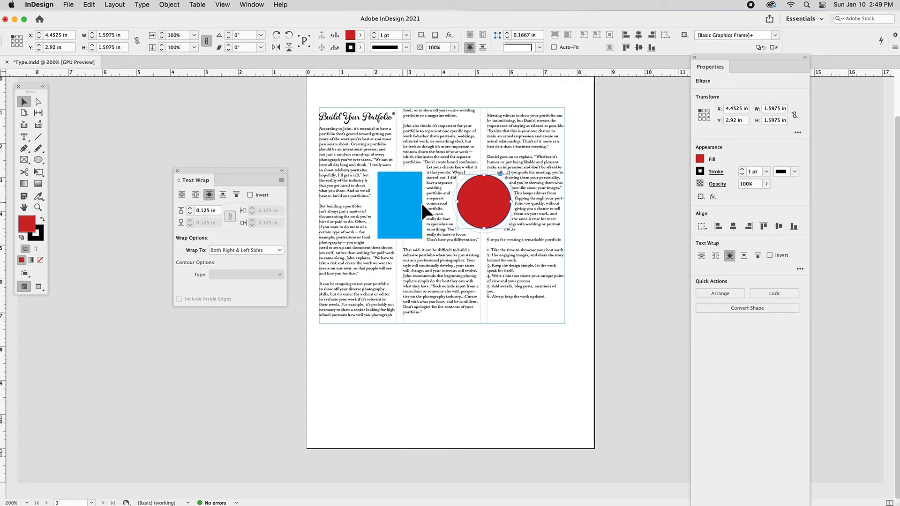
{"action": "key", "text": "Delete"}
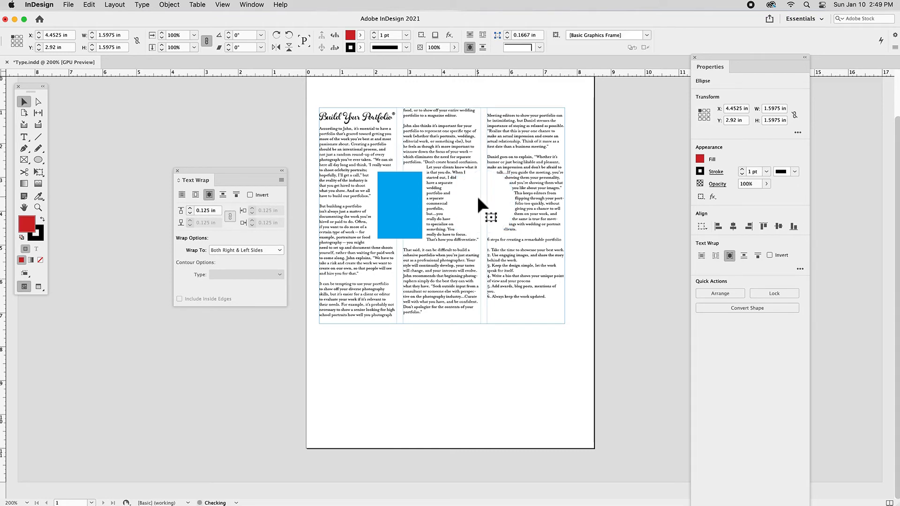
Step: Unlink the blue rectangle's text wrap offsets and set only the bottom offset to 0.5625 in
{"action": "left_click", "coordinate": [403, 199]}
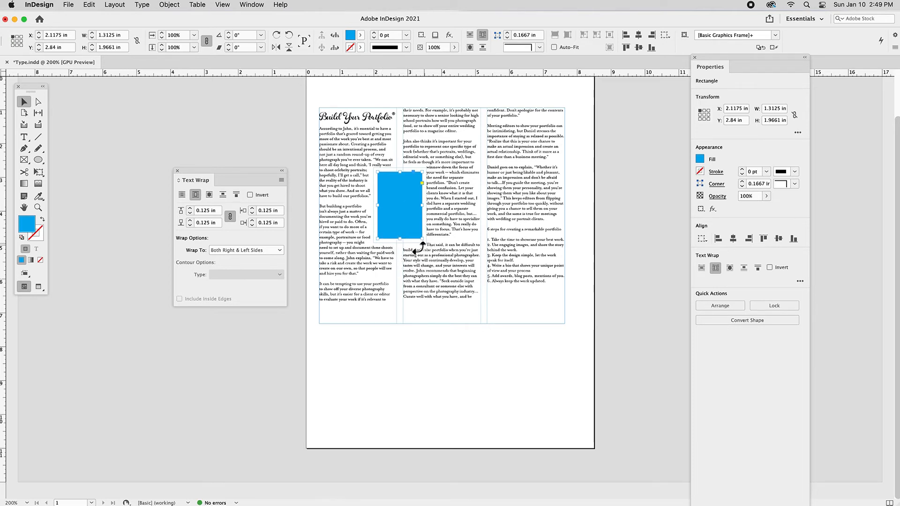
{"action": "left_click", "coordinate": [230, 217]}
{"action": "left_click", "coordinate": [191, 220]}
{"action": "left_click", "coordinate": [191, 220]}
{"action": "left_click", "coordinate": [192, 220]}
{"action": "left_click", "coordinate": [191, 220]}
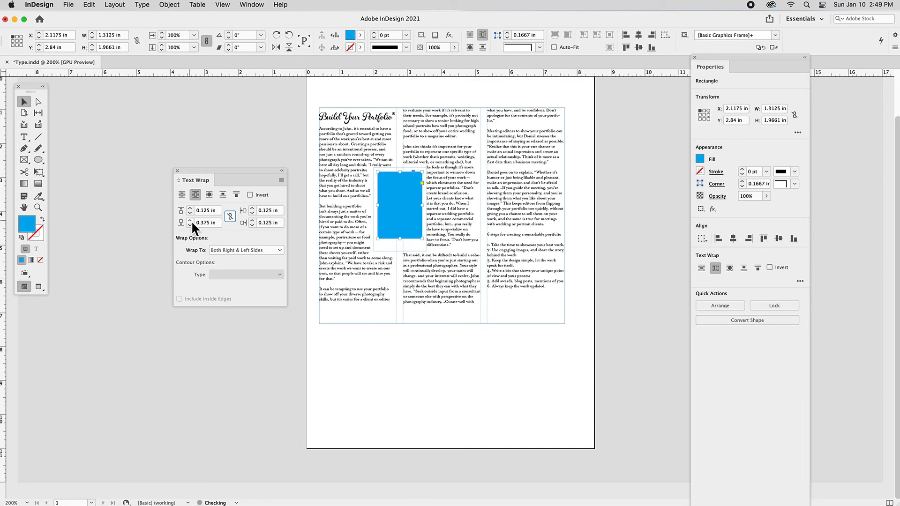
{"action": "left_click", "coordinate": [190, 221]}
{"action": "left_click", "coordinate": [190, 220]}
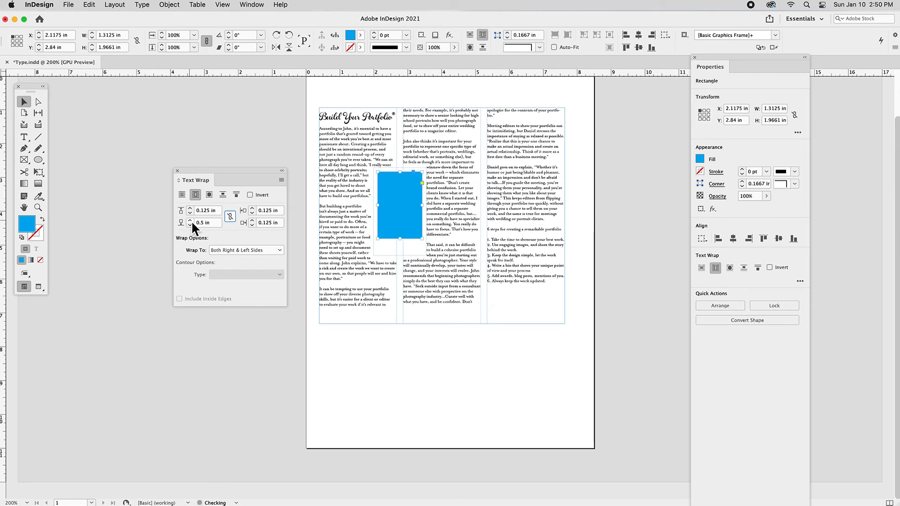
{"action": "left_click", "coordinate": [192, 220]}
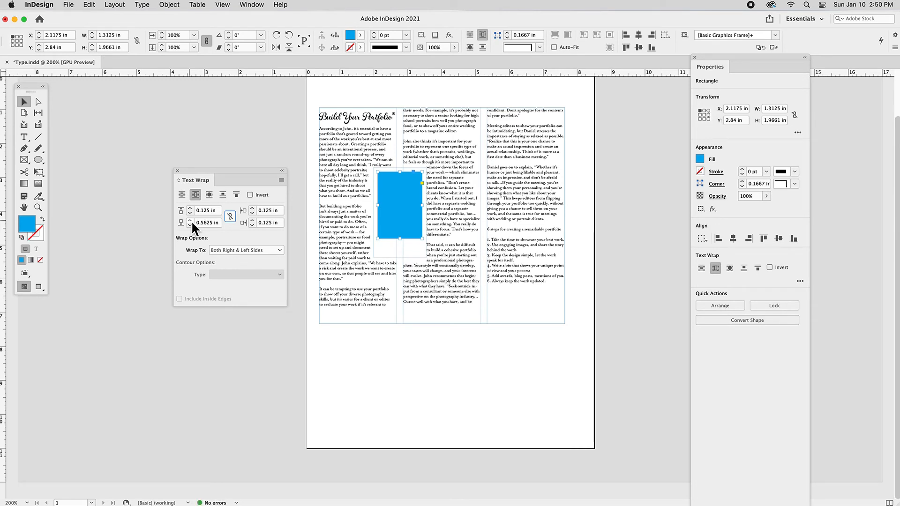
{"action": "left_click", "coordinate": [252, 144]}
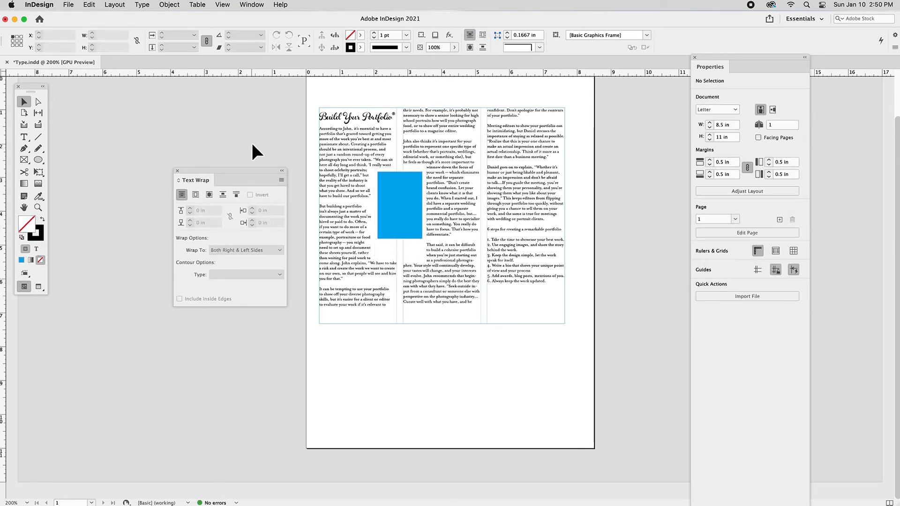
Step: Draw a text frame about 1.38 by 0.5 in below the article and fill it with placeholder text
{"action": "left_click", "coordinate": [25, 138]}
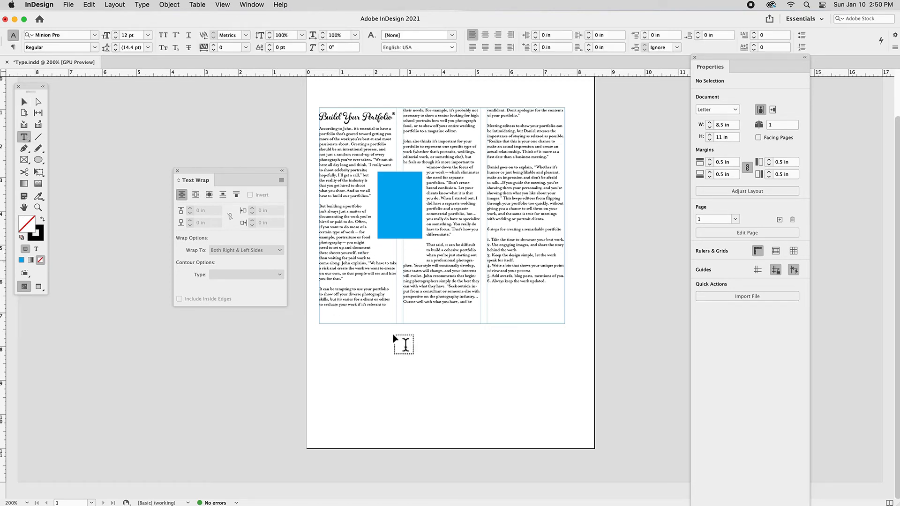
{"action": "left_click_drag", "start_coordinate": [379, 343], "coordinate": [425, 359]}
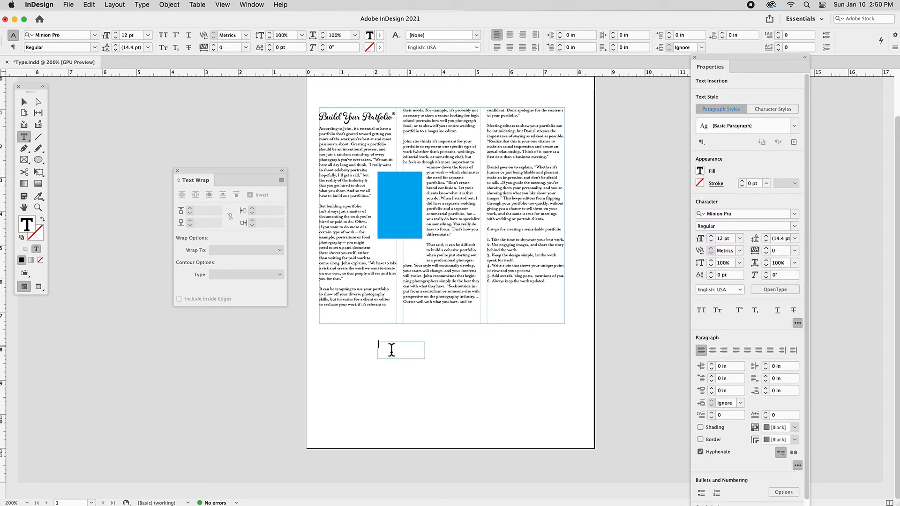
{"action": "right_click", "coordinate": [392, 350]}
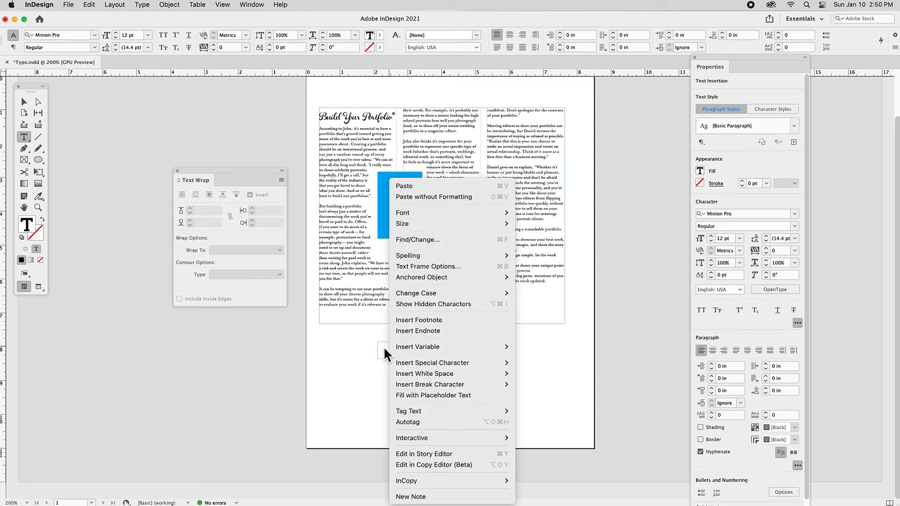
{"action": "left_click", "coordinate": [405, 395]}
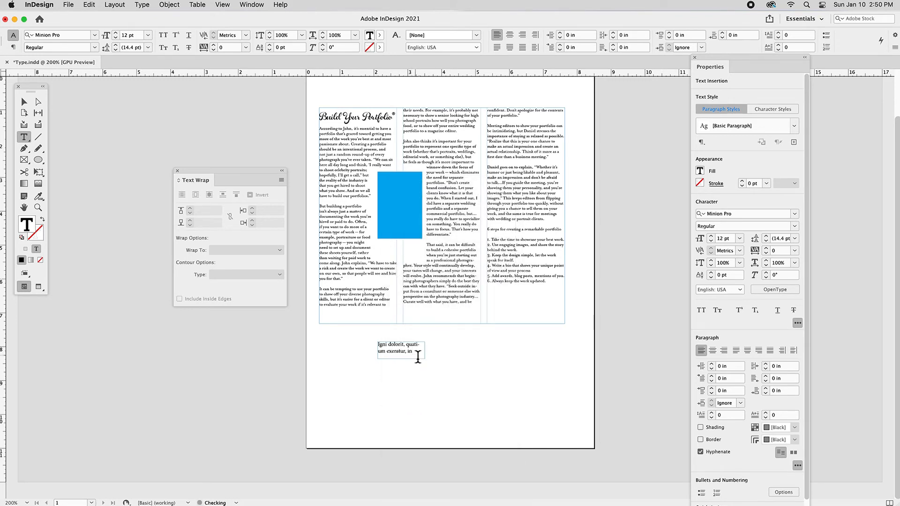
Step: Reduce the placeholder text to 10 pt and repeat "Igni dolorit, quatium exeratur, in" after it
{"action": "key", "text": "super+a"}
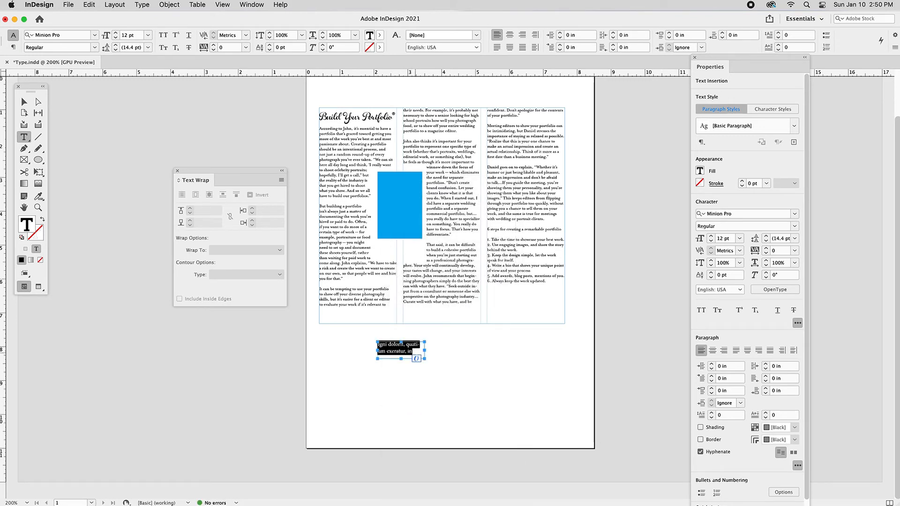
{"action": "key", "text": "super+shift+comma"}
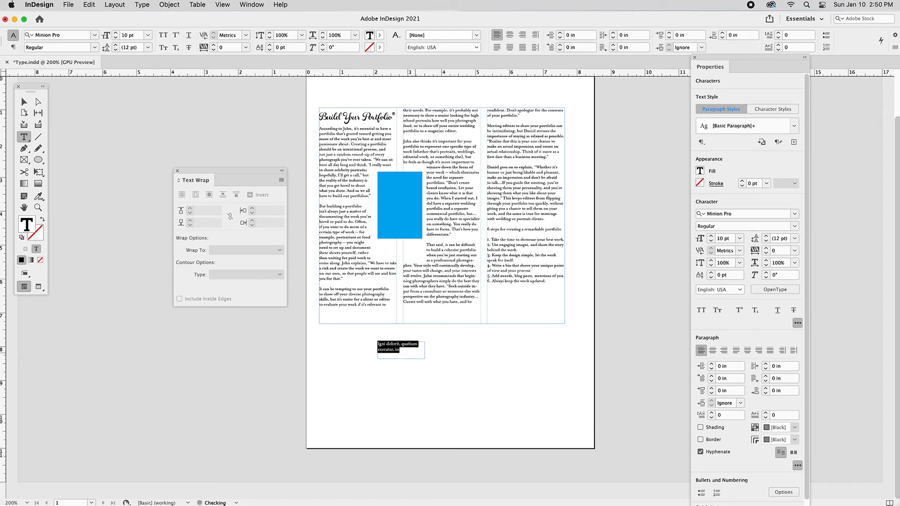
{"action": "key", "text": "Right"}
{"action": "type", "text": "Igni dolorit, quatium exeratur, in"}
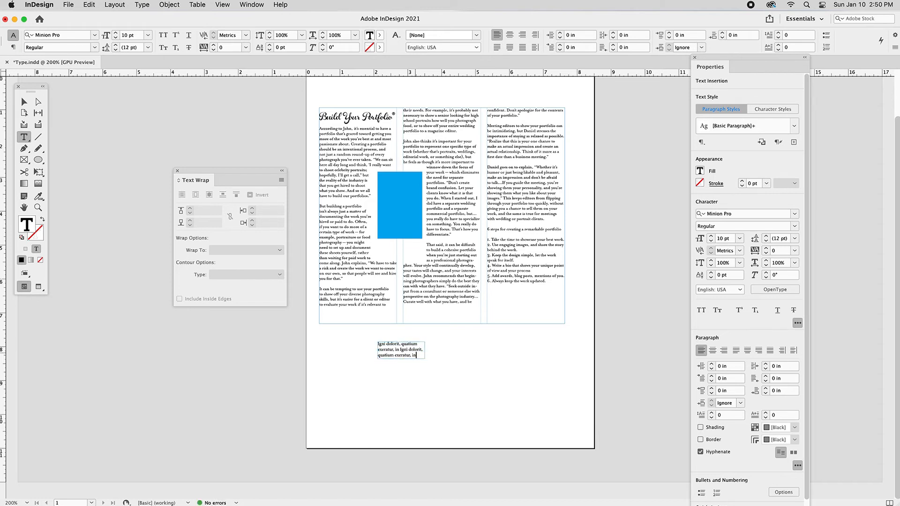
Step: Set all of the placeholder caption text in the Coquette Bold font
{"action": "left_click_drag", "start_coordinate": [420, 357], "coordinate": [358, 344]}
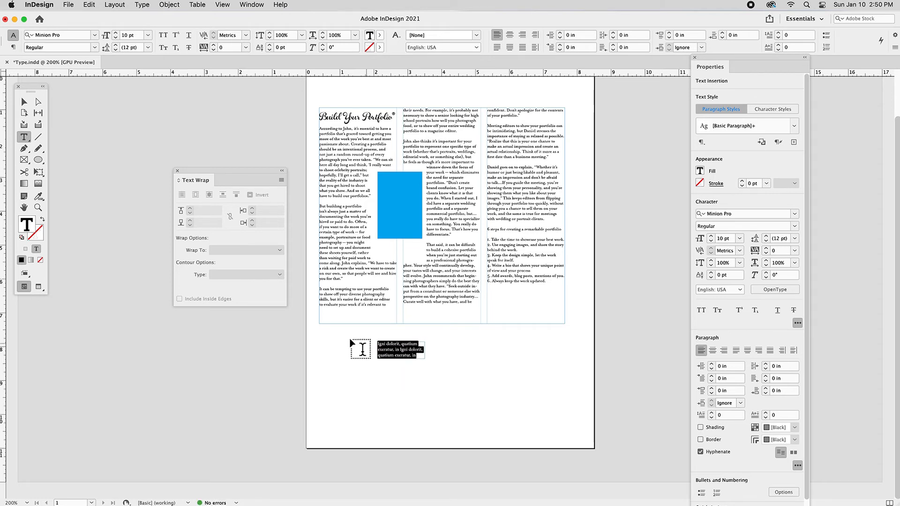
{"action": "left_click", "coordinate": [94, 48]}
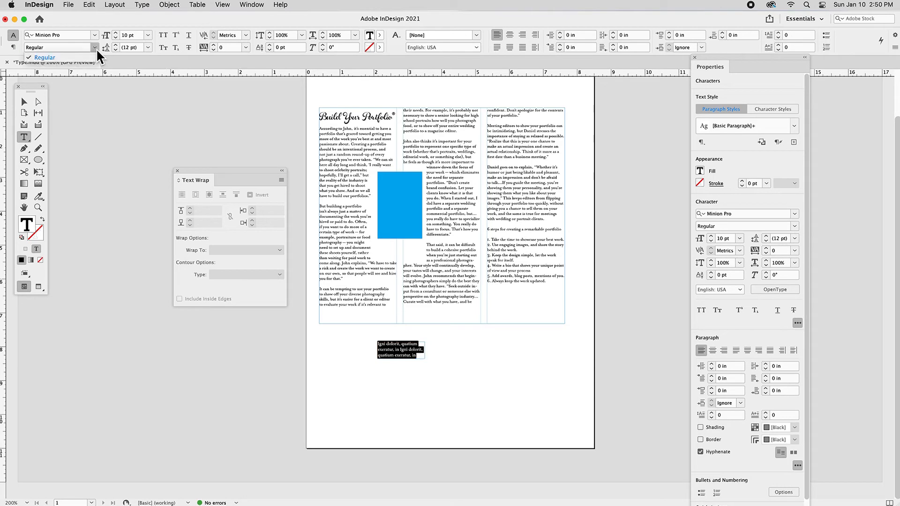
{"action": "left_click", "coordinate": [97, 49]}
{"action": "left_click", "coordinate": [95, 35]}
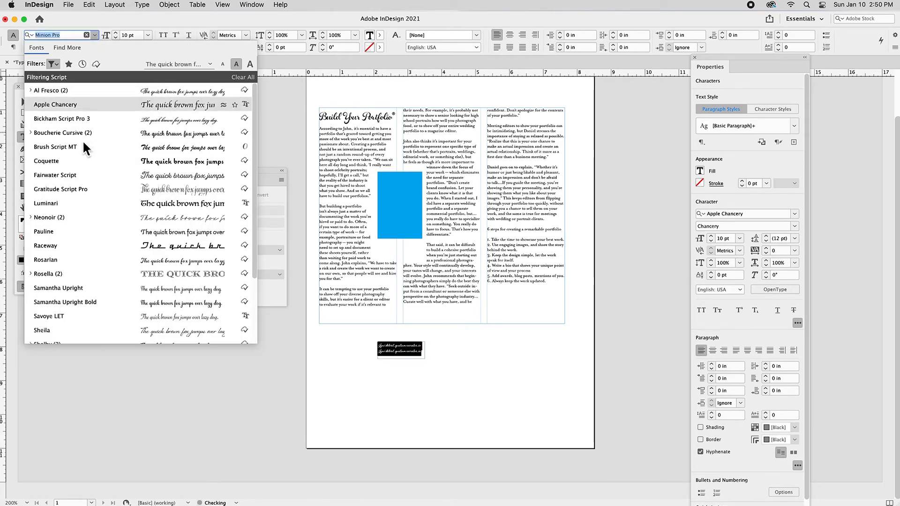
{"action": "left_click", "coordinate": [58, 161]}
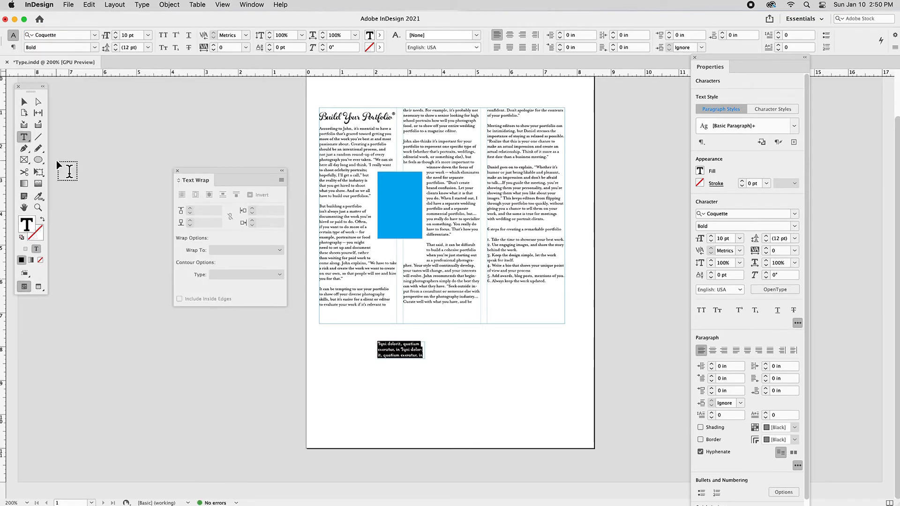
Step: Move the caption frame directly beneath the blue rectangle to X 2.1175, Y 4.875 in and narrow it to 1.3125 in
{"action": "left_click", "coordinate": [24, 101]}
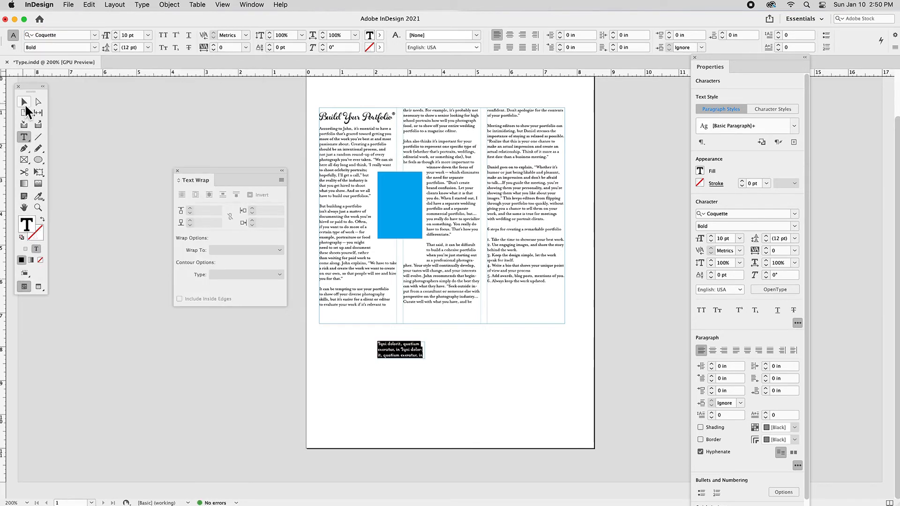
{"action": "left_click", "coordinate": [454, 384]}
{"action": "key", "text": "super+4"}
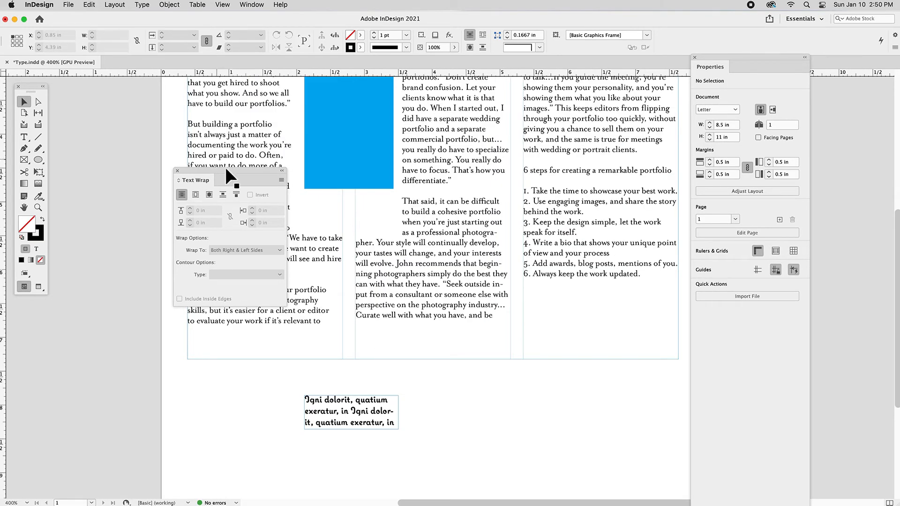
{"action": "left_click_drag", "start_coordinate": [175, 170], "coordinate": [102, 169]}
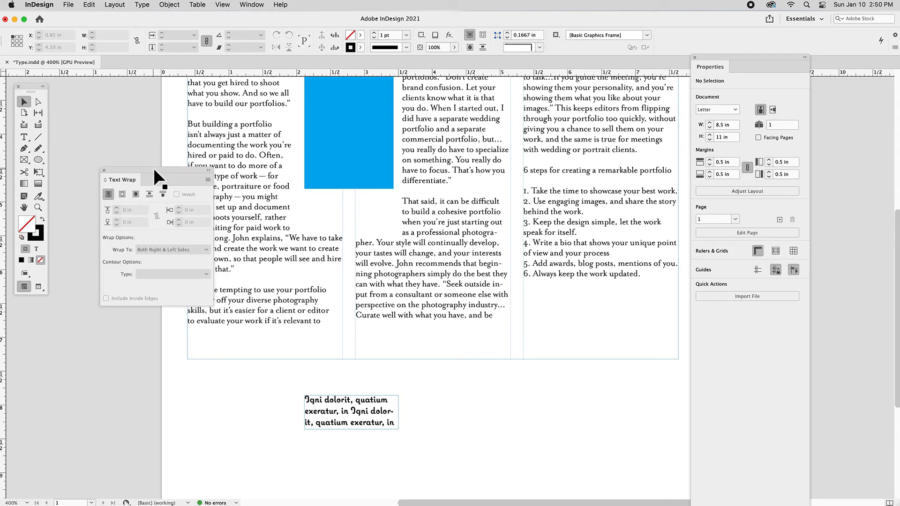
{"action": "left_click", "coordinate": [350, 157]}
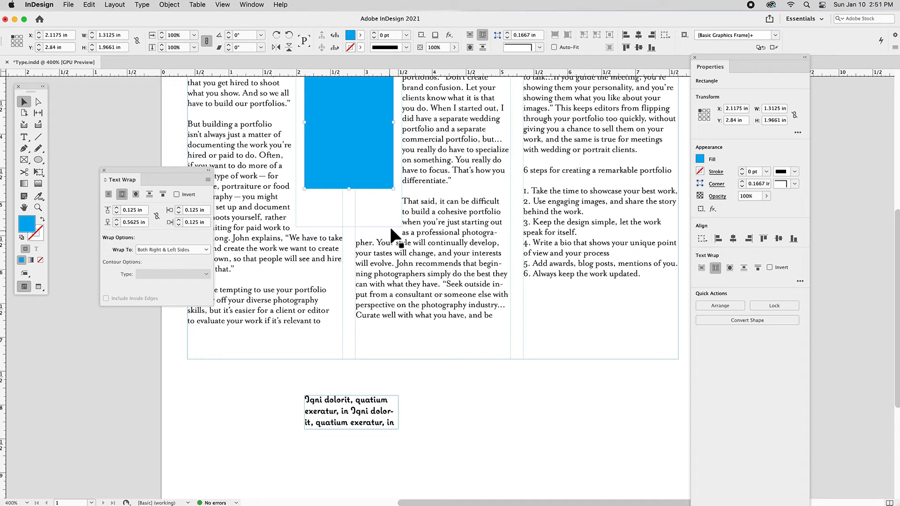
{"action": "left_click", "coordinate": [357, 415]}
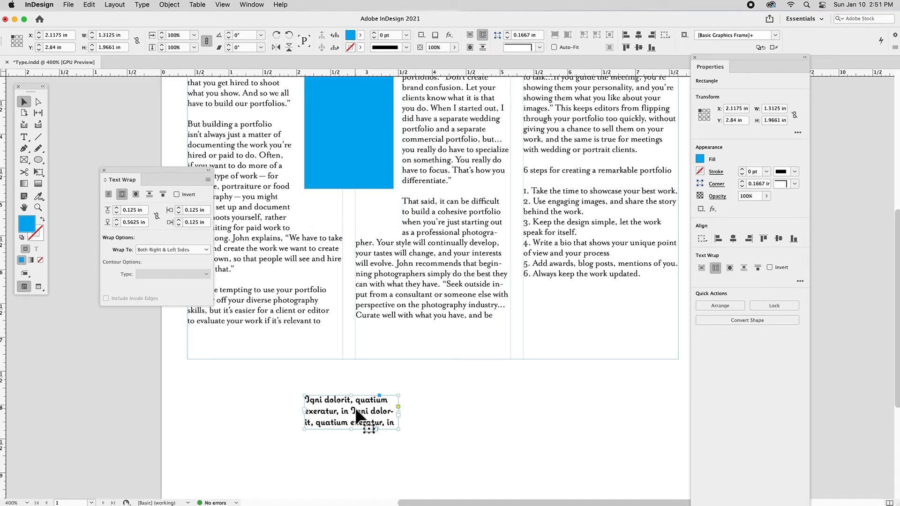
{"action": "left_click_drag", "start_coordinate": [358, 404], "coordinate": [354, 208]}
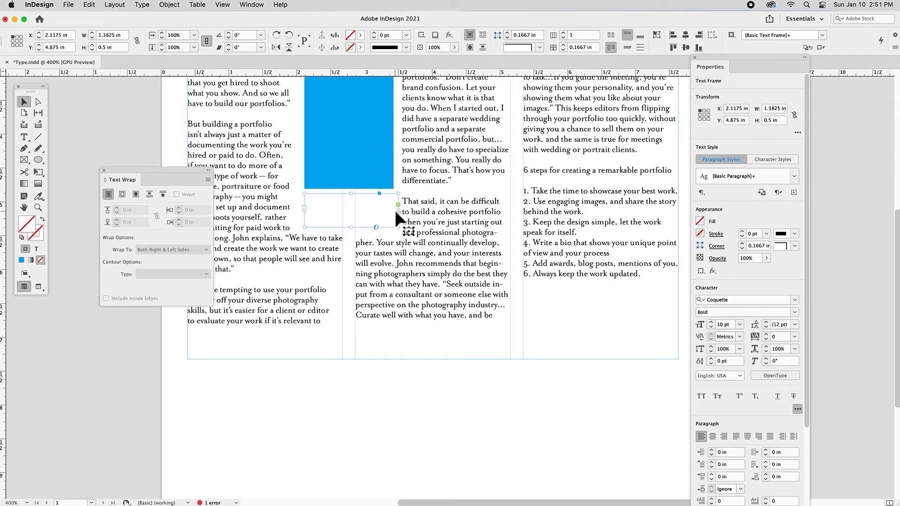
{"action": "left_click_drag", "start_coordinate": [398, 211], "coordinate": [394, 211]}
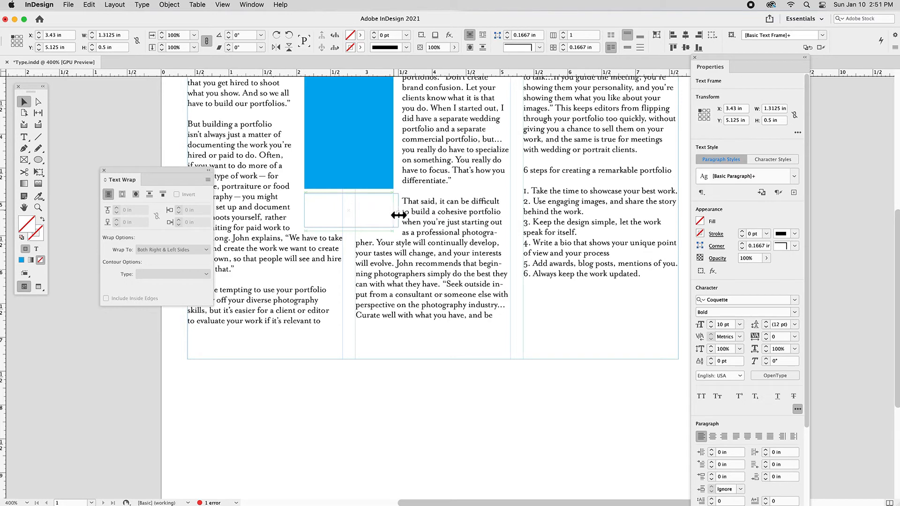
Step: Make the caption's text frame ignore the blue rectangle's text wrap
{"action": "left_click", "coordinate": [350, 150]}
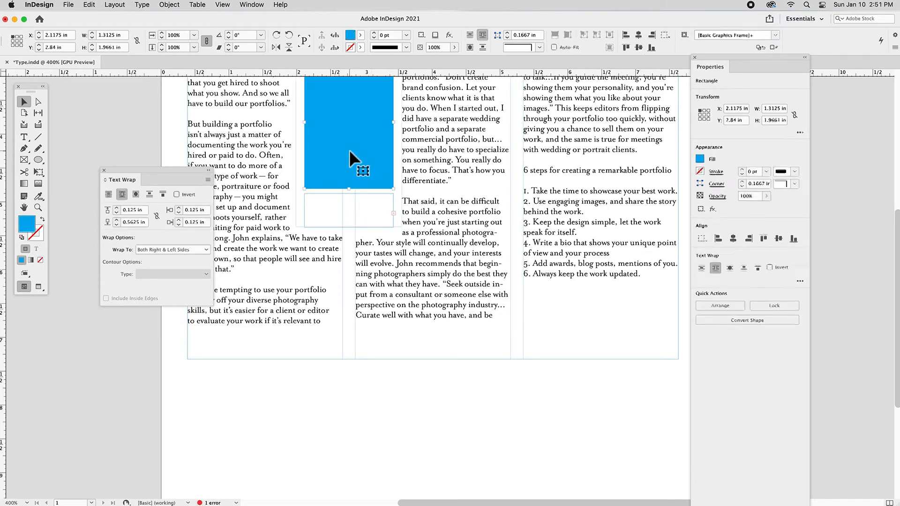
{"action": "left_click", "coordinate": [345, 197]}
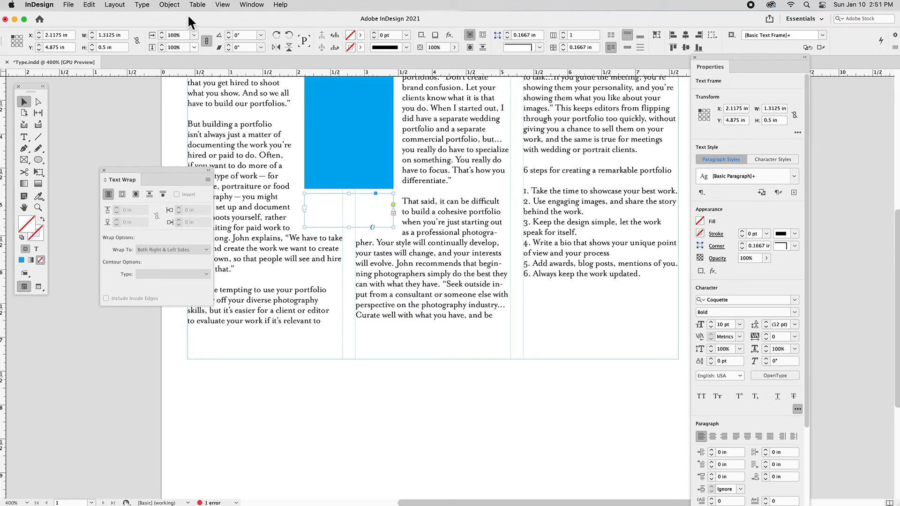
{"action": "left_click", "coordinate": [175, 6]}
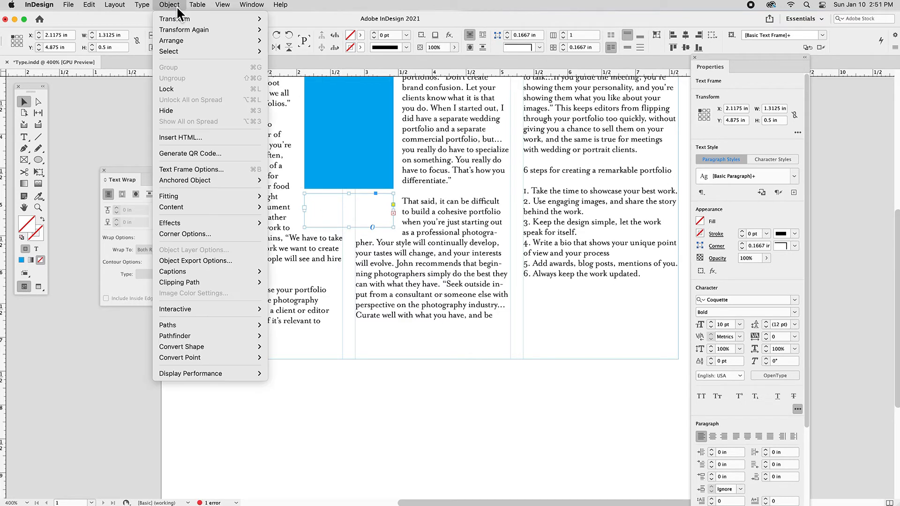
{"action": "left_click", "coordinate": [185, 170]}
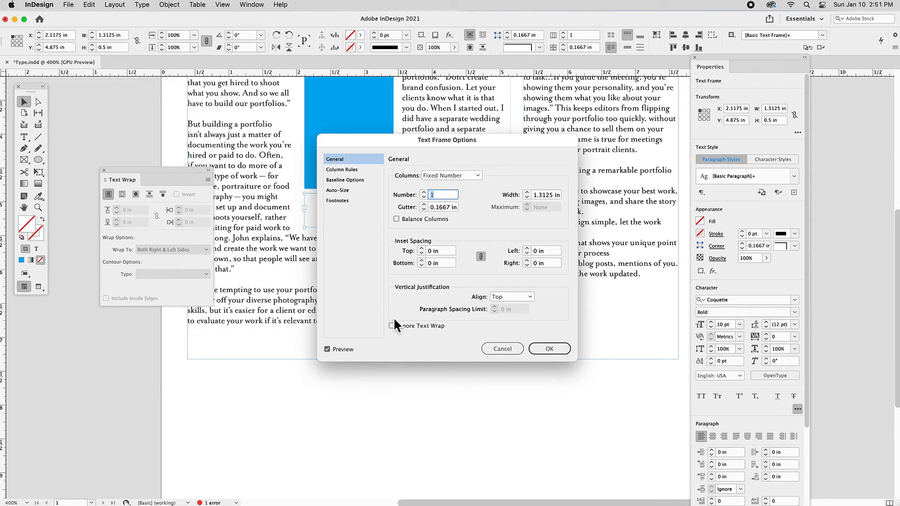
{"action": "left_click", "coordinate": [399, 325]}
{"action": "left_click", "coordinate": [542, 347]}
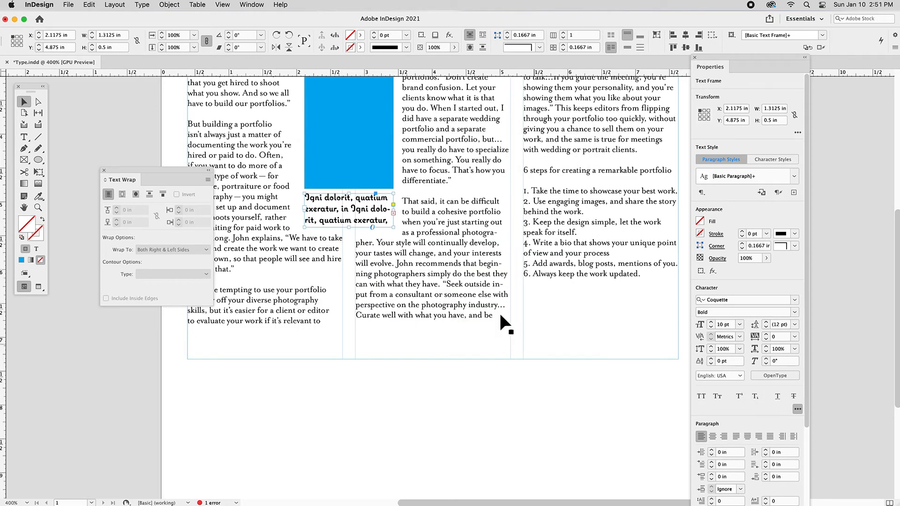
Step: Extend the caption frame's height to fit its text, and replace the final ", in" with a period
{"action": "double_click", "coordinate": [352, 228]}
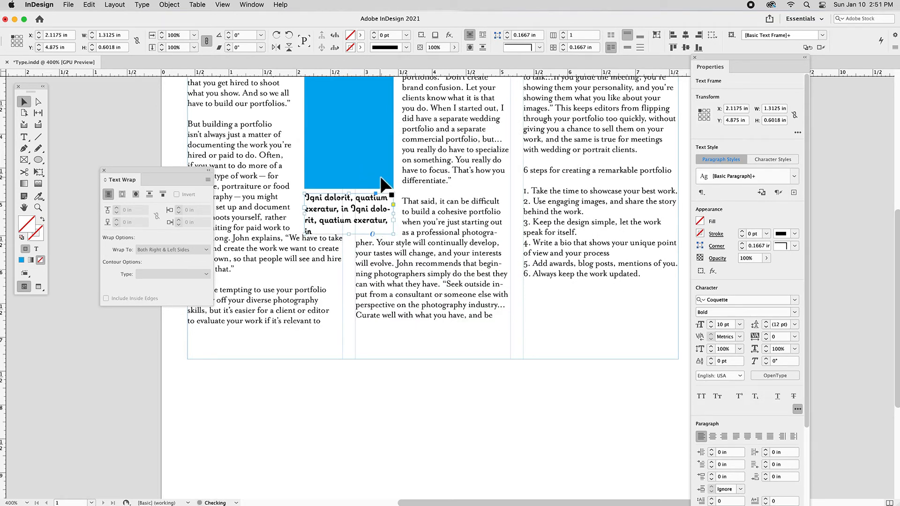
{"action": "double_click", "coordinate": [329, 229]}
{"action": "key", "text": "BackSpace"}
{"action": "key", "text": "BackSpace"}
{"action": "key", "text": "BackSpace"}
{"action": "key", "text": "BackSpace"}
{"action": "type", "text": "."}
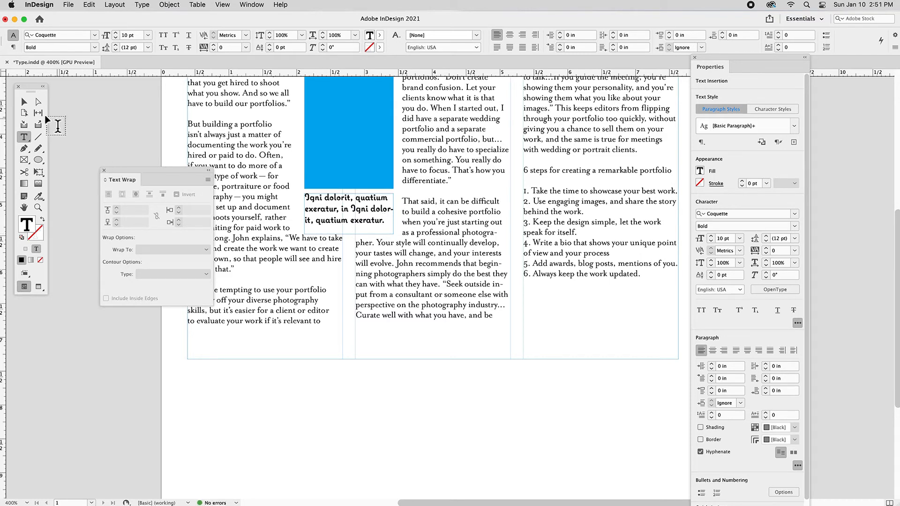
Step: Shrink the caption frame's height to fit its three lines, 0.4351 in, and deselect it
{"action": "left_click", "coordinate": [24, 101]}
{"action": "left_click", "coordinate": [314, 138]}
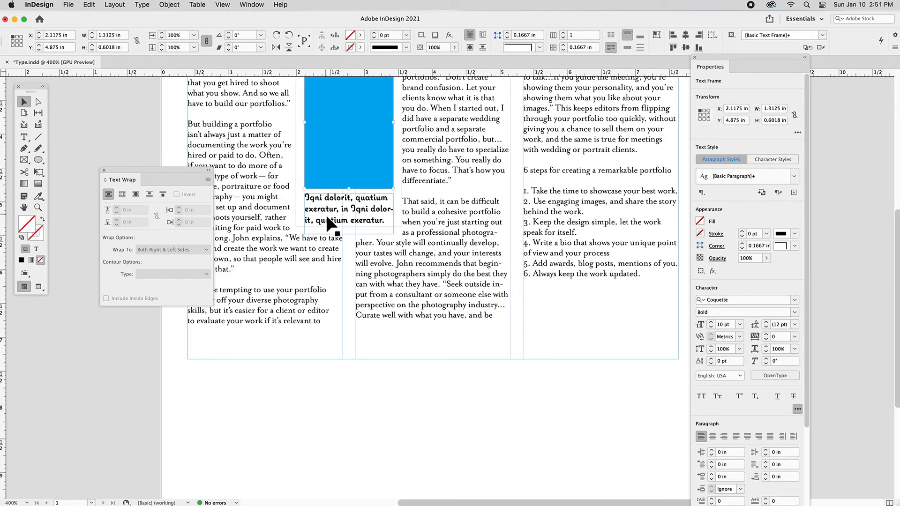
{"action": "left_click", "coordinate": [444, 206]}
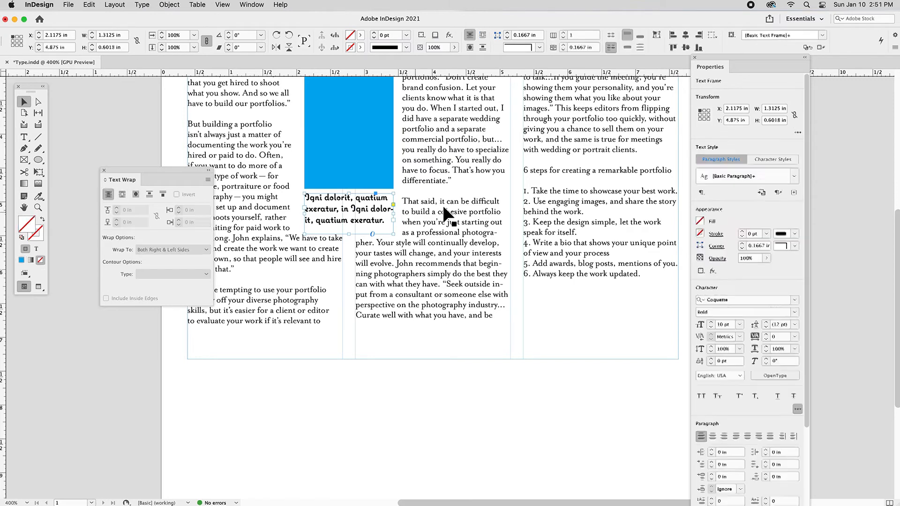
{"action": "left_click", "coordinate": [355, 216]}
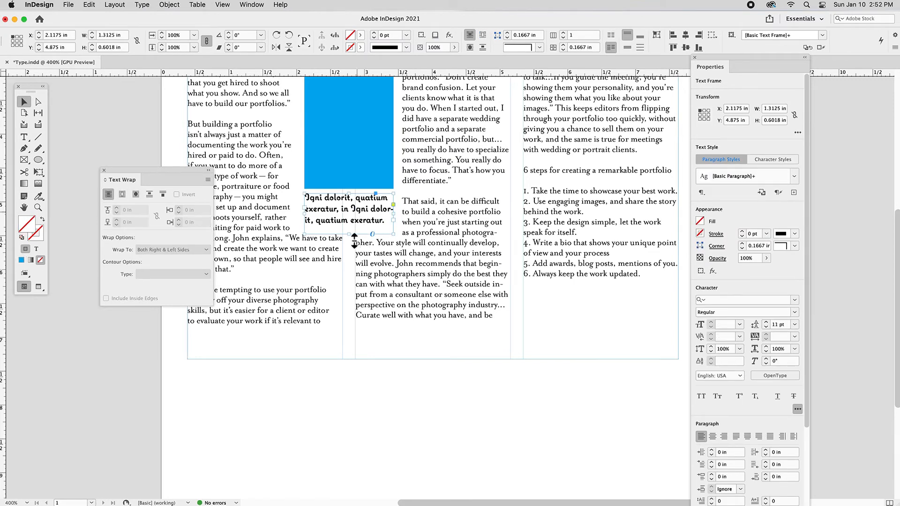
{"action": "left_click", "coordinate": [365, 211], "text": "shift"}
{"action": "left_click", "coordinate": [366, 211], "text": "shift"}
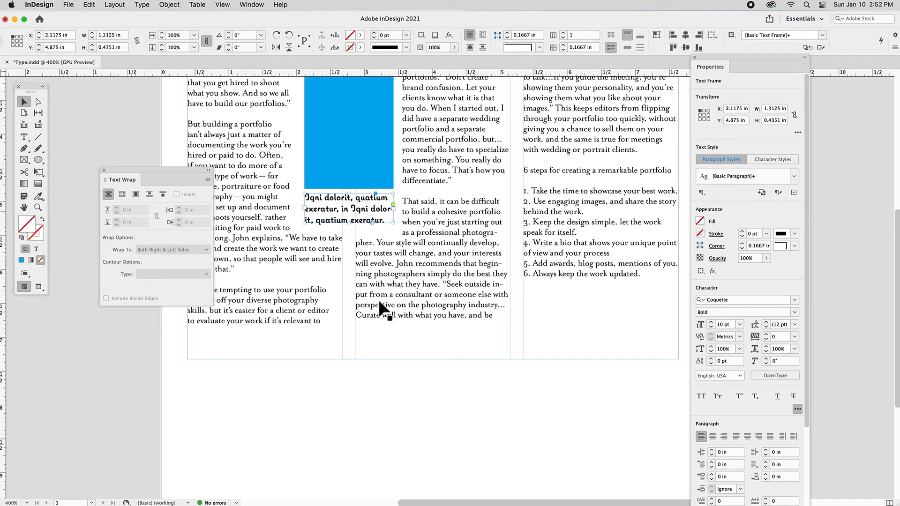
{"action": "left_click", "coordinate": [385, 417]}
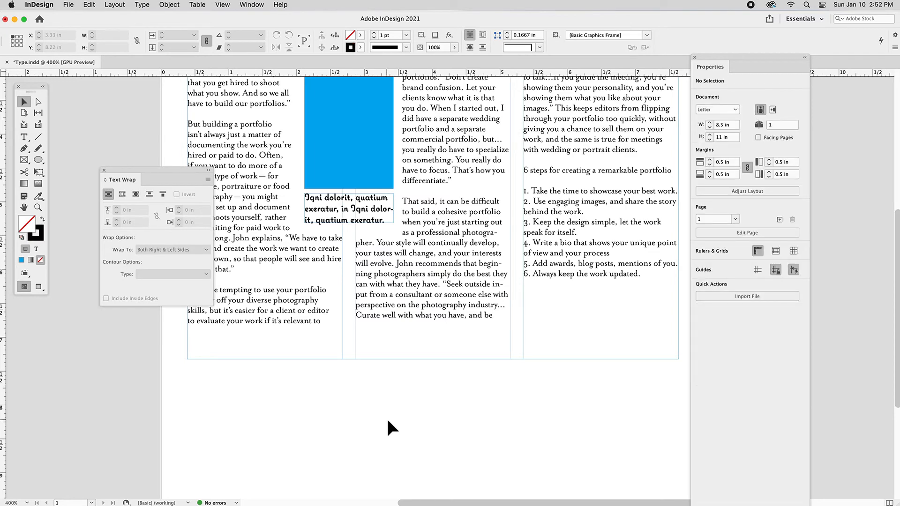
{"action": "key", "text": "super+2"}
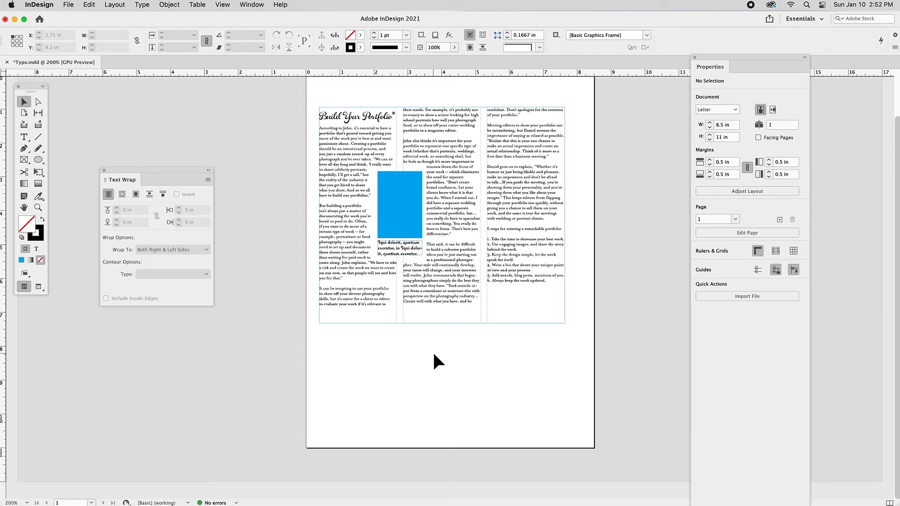
{"action": "left_click", "coordinate": [429, 272]}
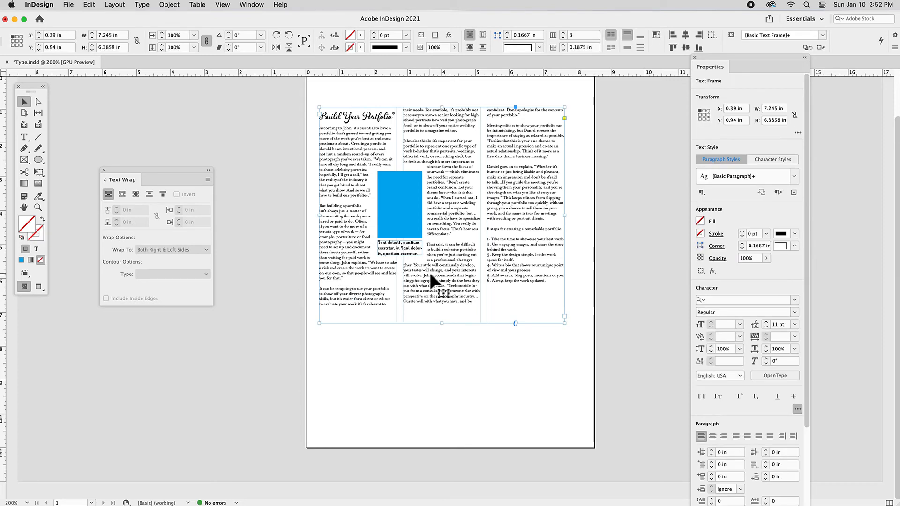
{"action": "left_click", "coordinate": [413, 248]}
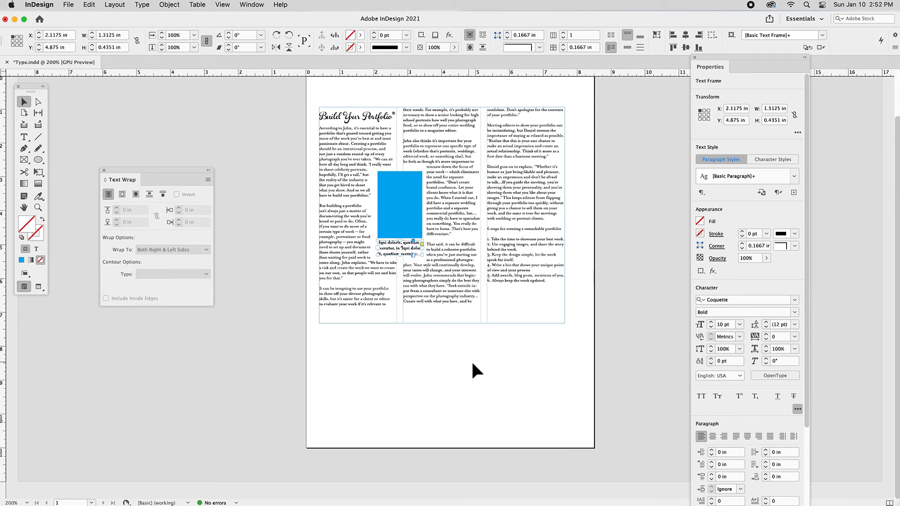
{"action": "left_click", "coordinate": [441, 323]}
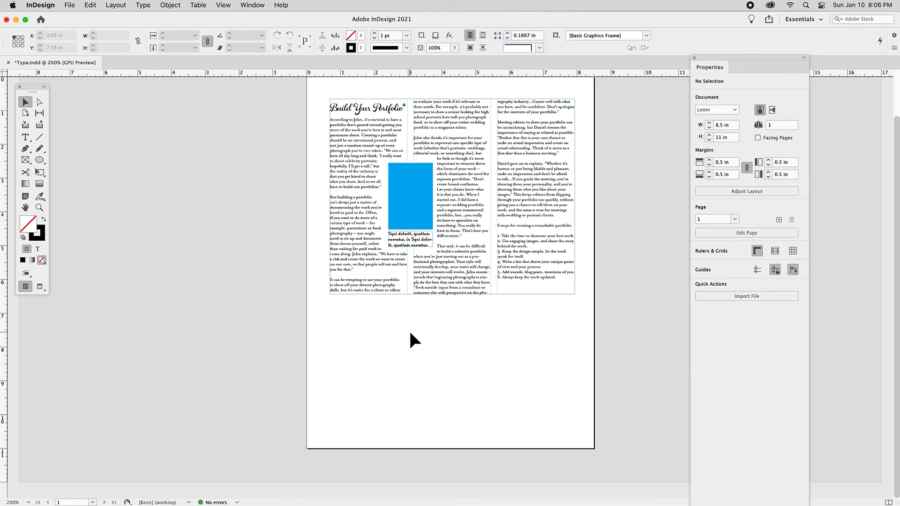
Step: Create a text frame about 2.6 by 2.4 in beneath the article and fill it with placeholder text
{"action": "left_click", "coordinate": [26, 137]}
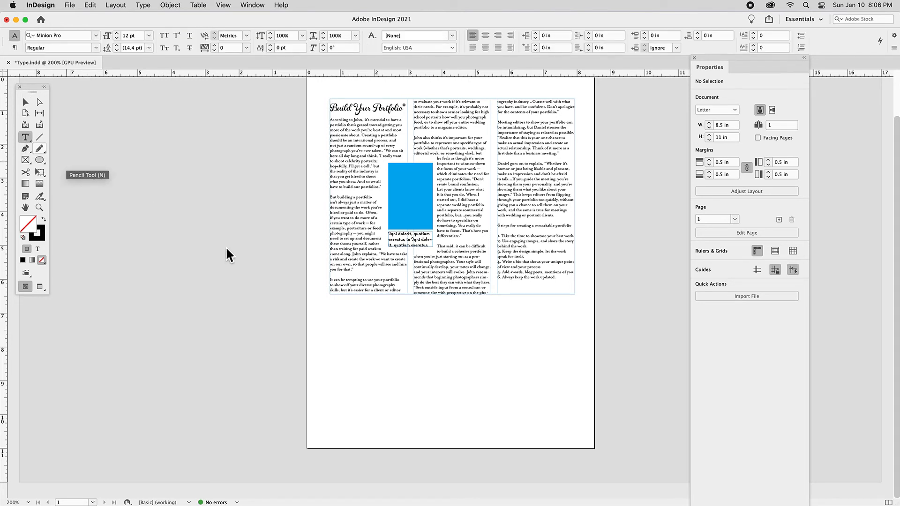
{"action": "left_click_drag", "start_coordinate": [344, 317], "coordinate": [432, 399]}
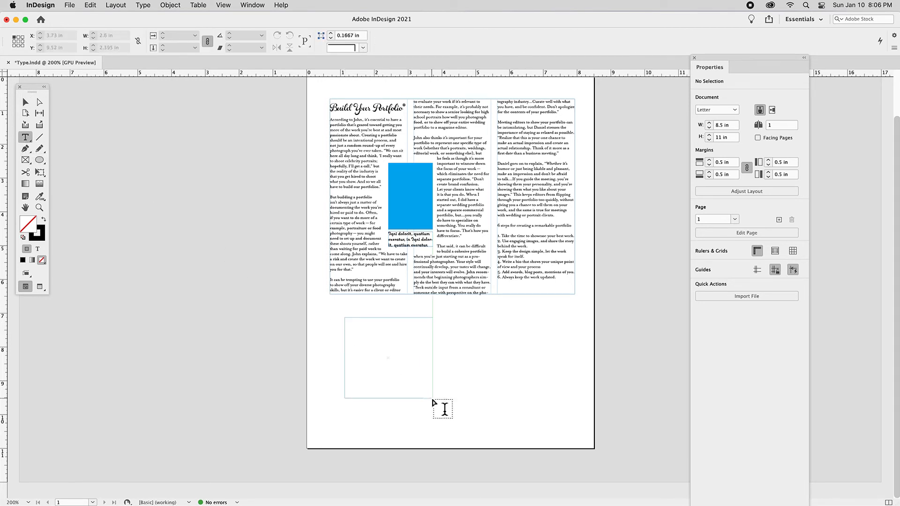
{"action": "right_click", "coordinate": [401, 358]}
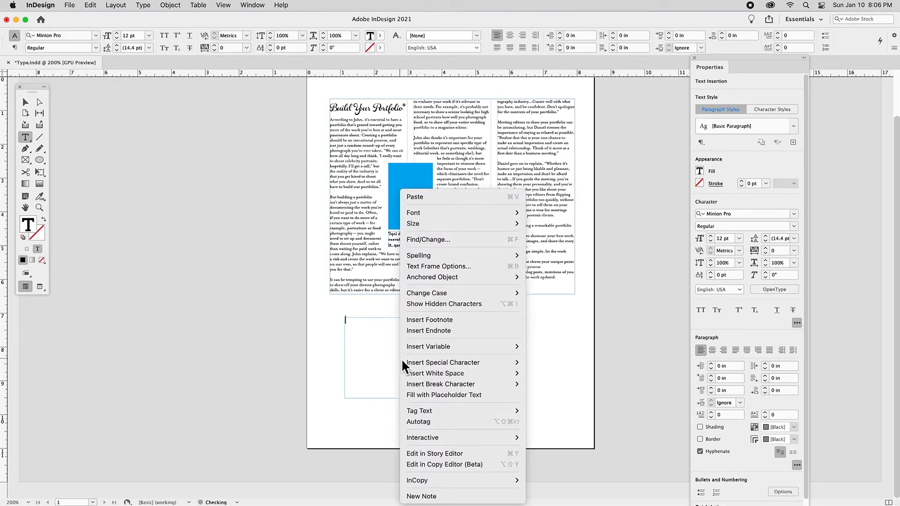
{"action": "left_click", "coordinate": [414, 395]}
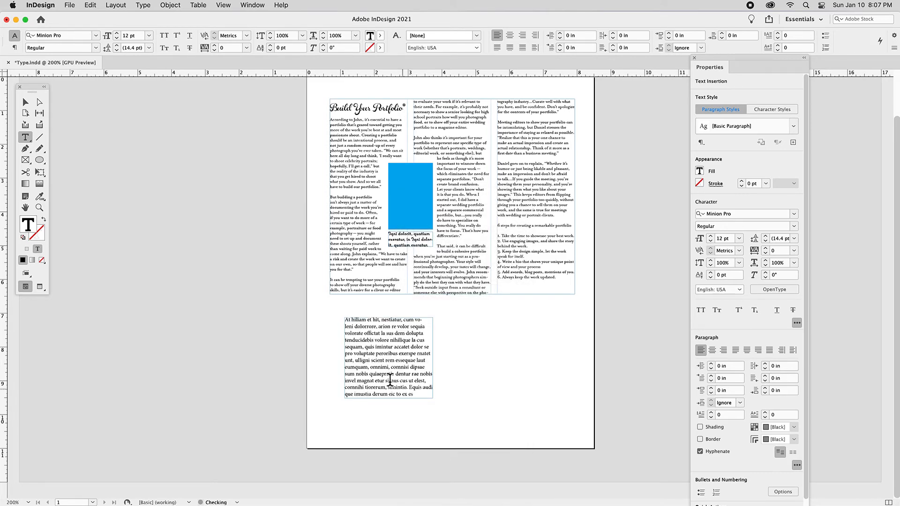
Step: Convert the placeholder text frame beneath the article to an ellipse
{"action": "left_click", "coordinate": [26, 102]}
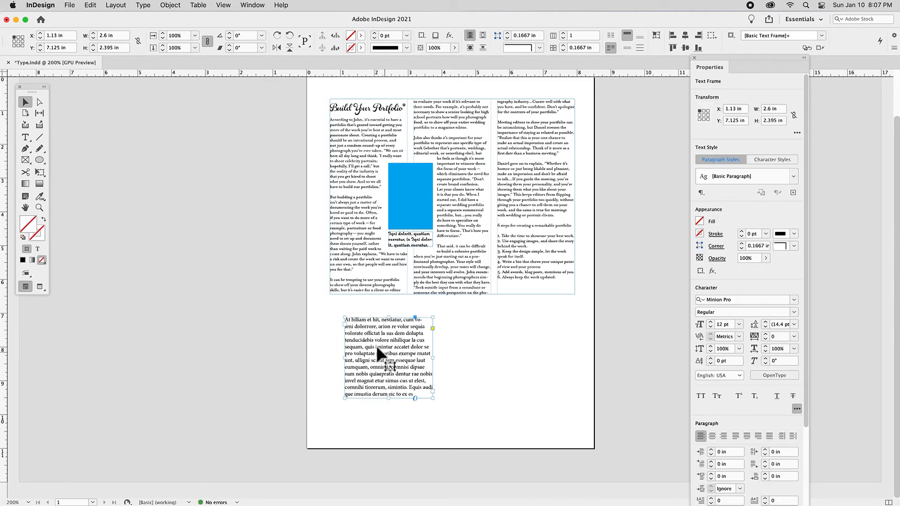
{"action": "left_click", "coordinate": [172, 7]}
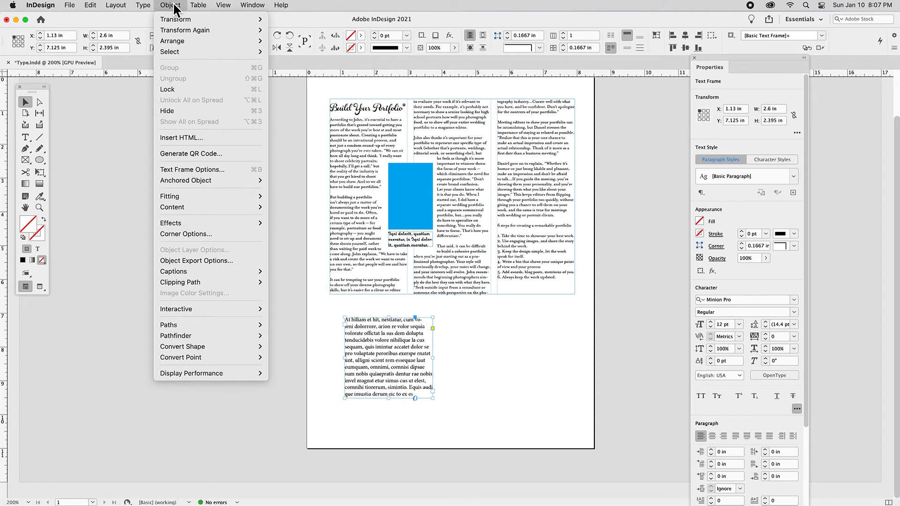
{"action": "mouse_move", "coordinate": [197, 347]}
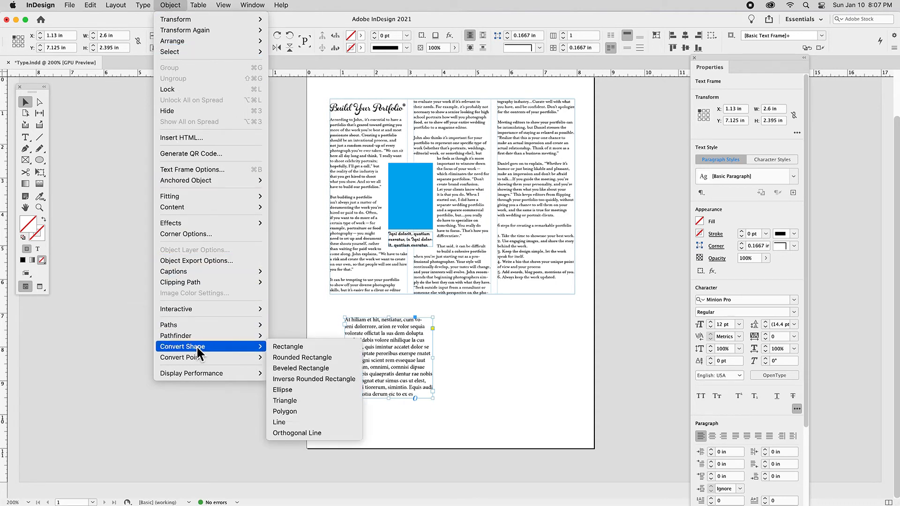
{"action": "left_click", "coordinate": [324, 393]}
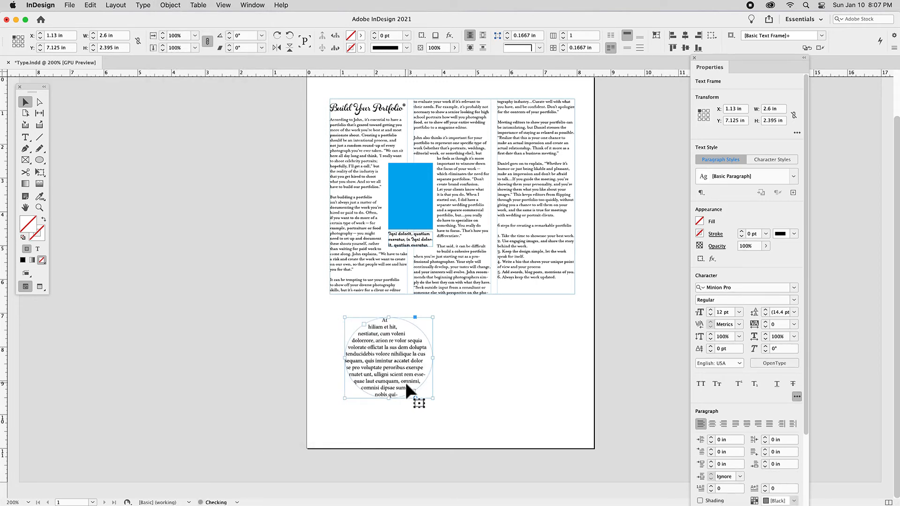
Step: Draw a circle about 2.2 in across beside the elliptical text frame
{"action": "right_click", "coordinate": [517, 389]}
{"action": "left_click", "coordinate": [500, 385]}
{"action": "left_click", "coordinate": [499, 383]}
{"action": "left_click_drag", "start_coordinate": [39, 159], "coordinate": [78, 180]}
{"action": "left_click_drag", "start_coordinate": [482, 326], "coordinate": [556, 400]}
Step: Turn the new circle into a text frame and fill it with placeholder text
{"action": "key", "text": "t"}
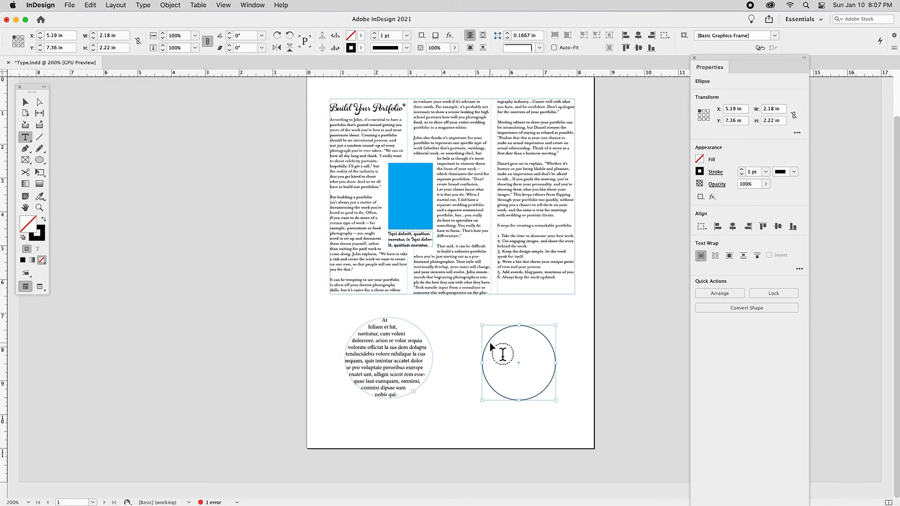
{"action": "left_click", "coordinate": [500, 351]}
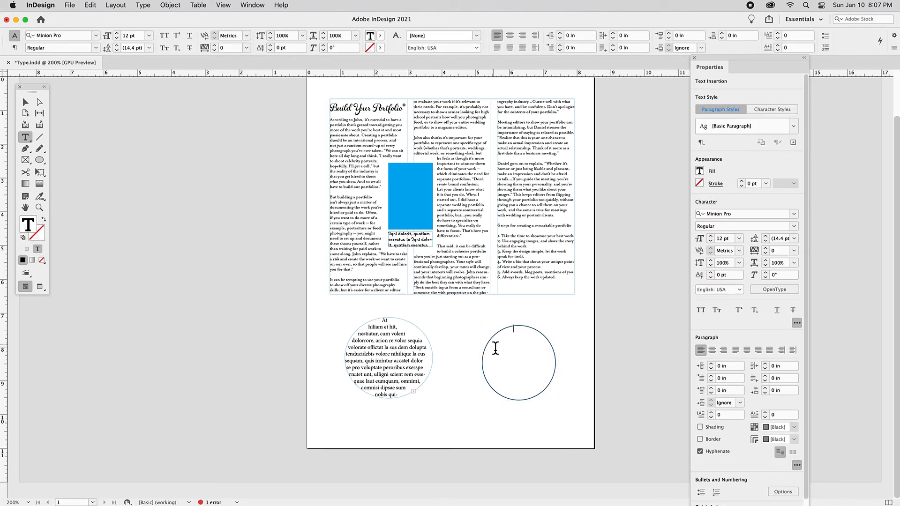
{"action": "right_click", "coordinate": [507, 349]}
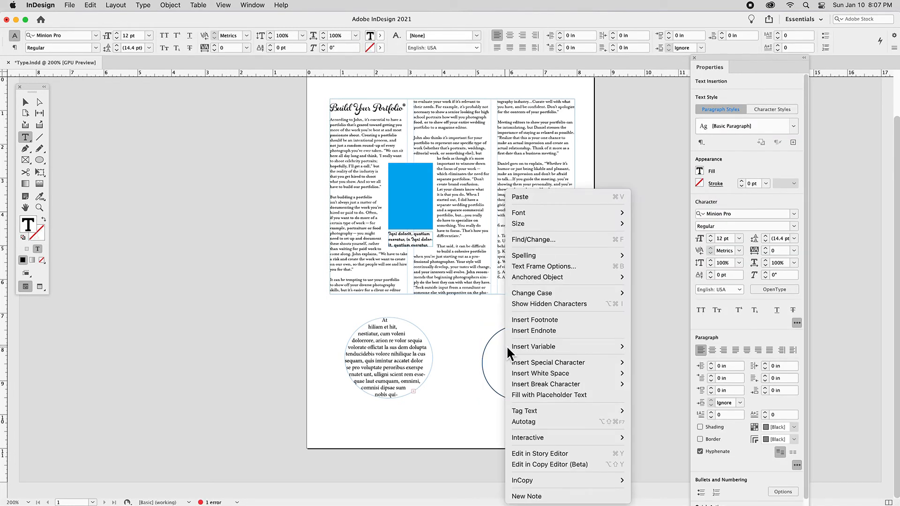
{"action": "left_click", "coordinate": [517, 395]}
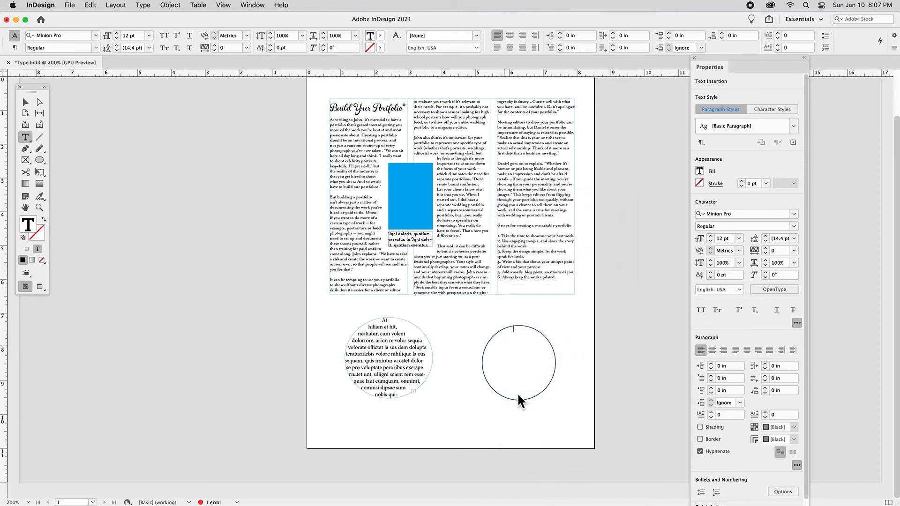
Step: Convert the elliptical text frame back to a rectangle and delete both placeholder frames beneath the article
{"action": "left_click", "coordinate": [28, 106]}
{"action": "left_click", "coordinate": [407, 345]}
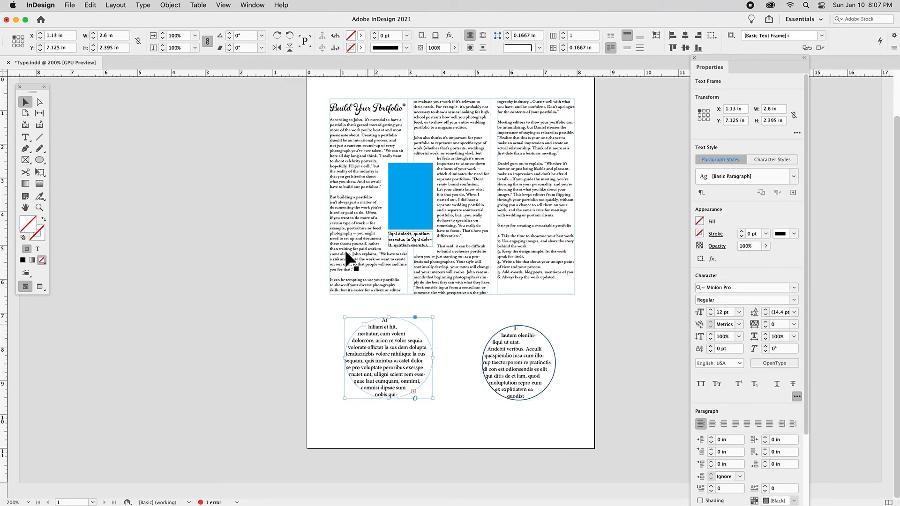
{"action": "left_click", "coordinate": [178, 4]}
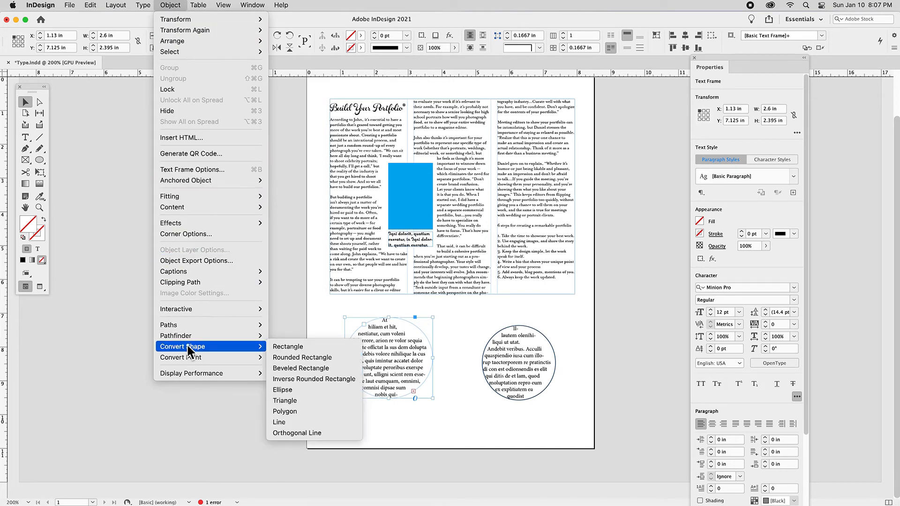
{"action": "mouse_move", "coordinate": [187, 346]}
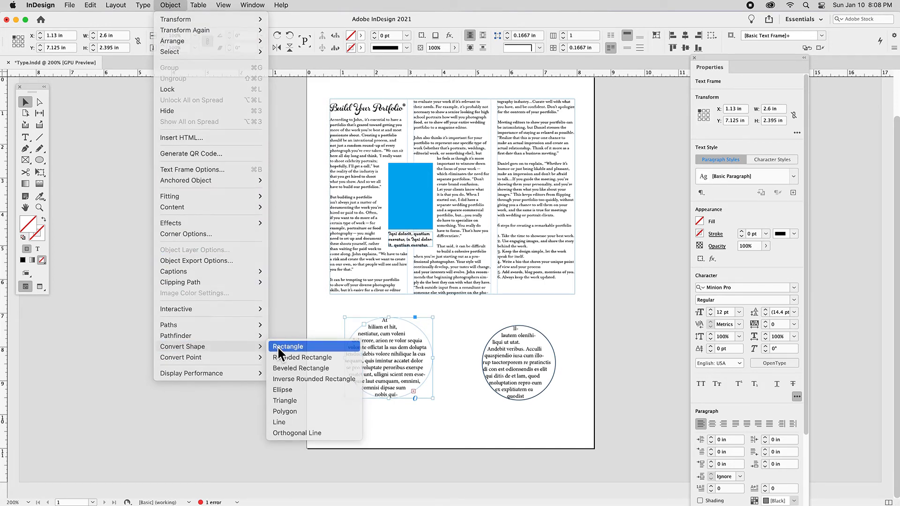
{"action": "left_click", "coordinate": [281, 347]}
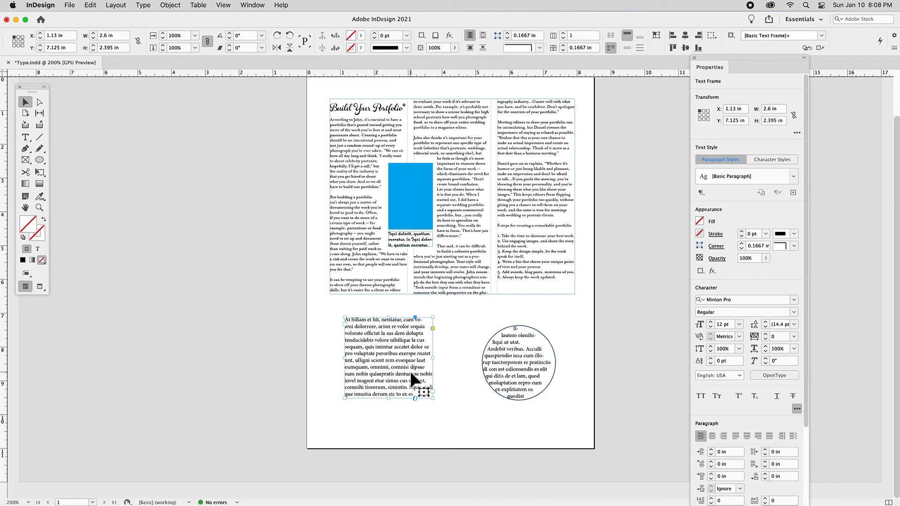
{"action": "key", "text": "Delete"}
{"action": "key", "text": "Delete"}
Step: Draw a circle about 2.26 in across in the empty area beneath the article
{"action": "left_click", "coordinate": [41, 160]}
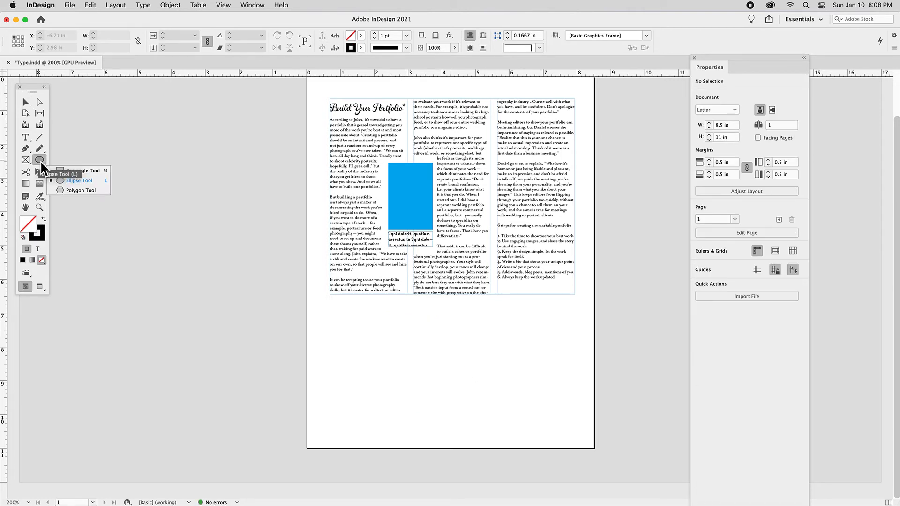
{"action": "left_click", "coordinate": [71, 180]}
{"action": "left_click_drag", "start_coordinate": [384, 377], "coordinate": [430, 411]}
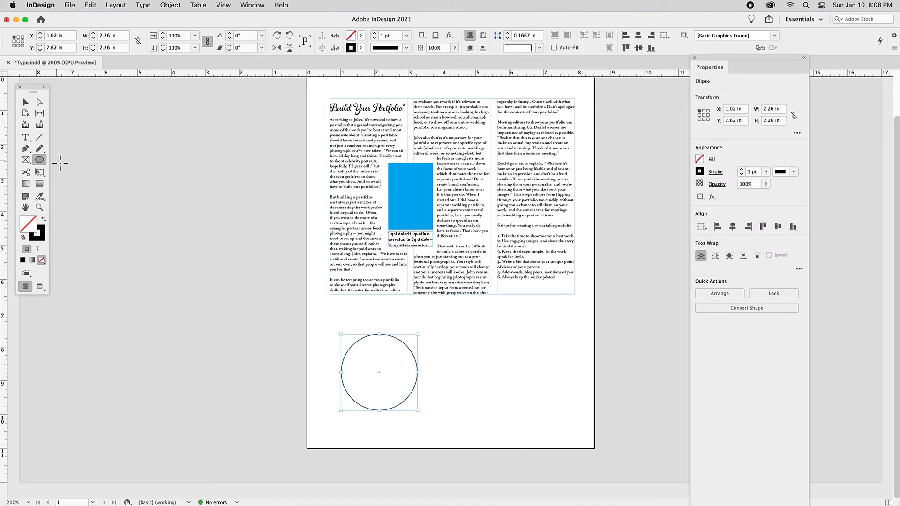
Step: Add type on a path around the circle reading "you can type along the path"
{"action": "left_click", "coordinate": [26, 137]}
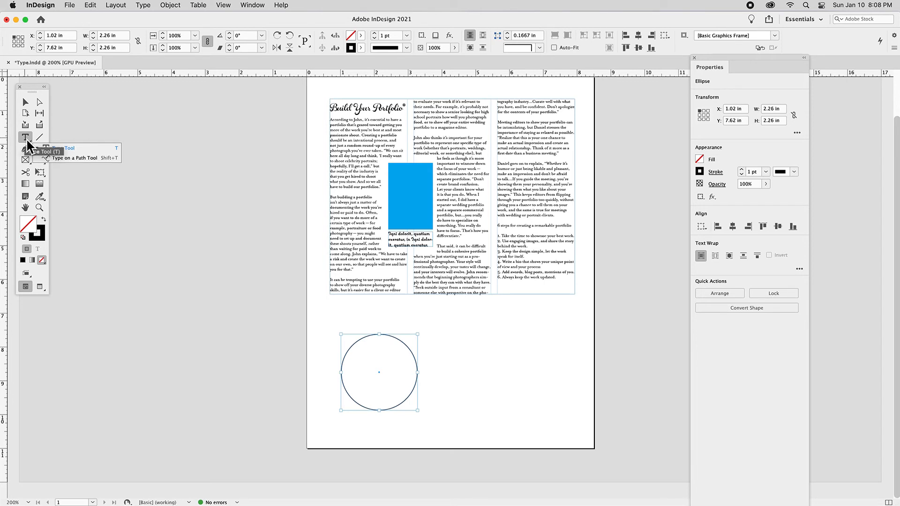
{"action": "left_click", "coordinate": [83, 159]}
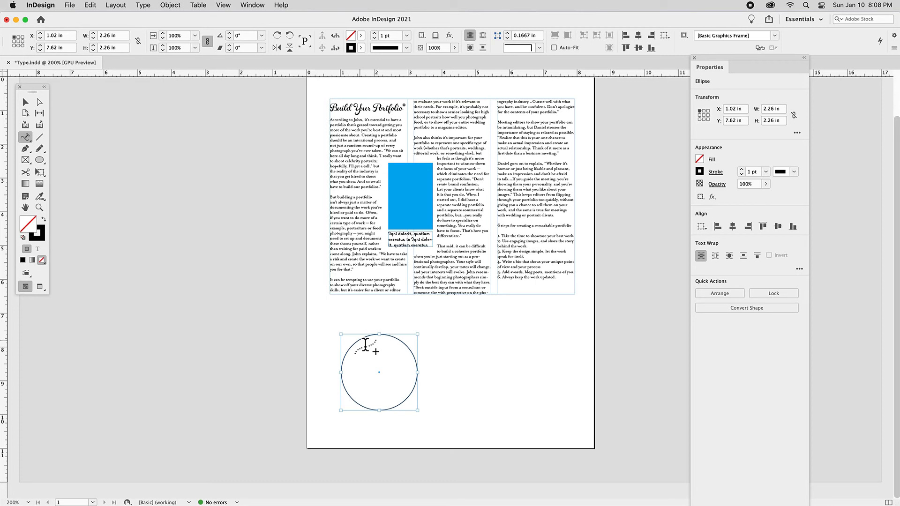
{"action": "left_click", "coordinate": [449, 343]}
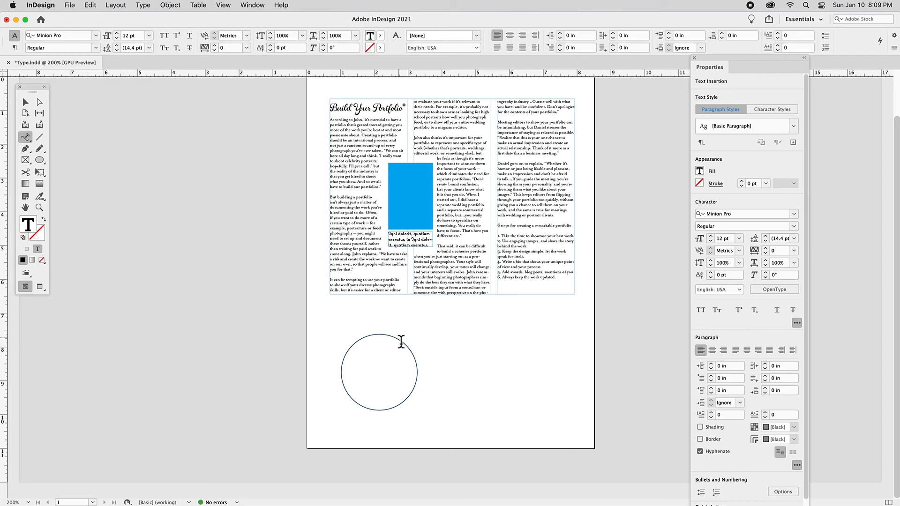
{"action": "type", "text": "you can type along the path"}
{"action": "key", "text": "super+z"}
Step: Select all the text on the circle and set its font to Savoye LET
{"action": "left_click_drag", "start_coordinate": [416, 354], "coordinate": [346, 350]}
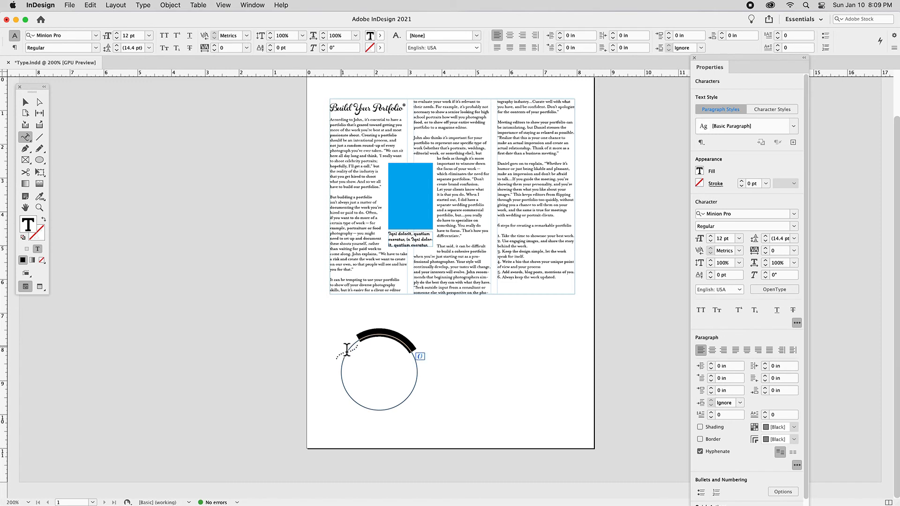
{"action": "key", "text": "alt+Right"}
{"action": "left_click", "coordinate": [96, 35]}
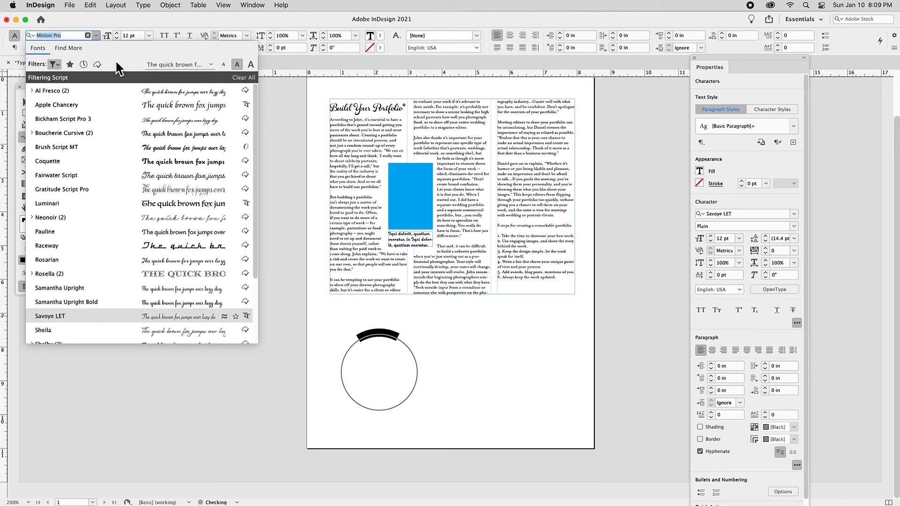
Step: Increase the path text's size to 27 pt and deselect the circle
{"action": "left_click", "coordinate": [117, 33]}
{"action": "left_click", "coordinate": [118, 33]}
{"action": "left_click", "coordinate": [117, 34]}
{"action": "left_click", "coordinate": [118, 33]}
{"action": "left_click", "coordinate": [117, 34]}
{"action": "left_click", "coordinate": [117, 33]}
{"action": "left_click", "coordinate": [118, 33]}
{"action": "left_click", "coordinate": [120, 33]}
{"action": "left_click", "coordinate": [120, 33]}
{"action": "left_click", "coordinate": [120, 33]}
{"action": "left_click", "coordinate": [120, 33]}
{"action": "left_click", "coordinate": [120, 33]}
{"action": "left_click", "coordinate": [120, 33]}
{"action": "left_click", "coordinate": [120, 33]}
{"action": "left_click", "coordinate": [120, 32]}
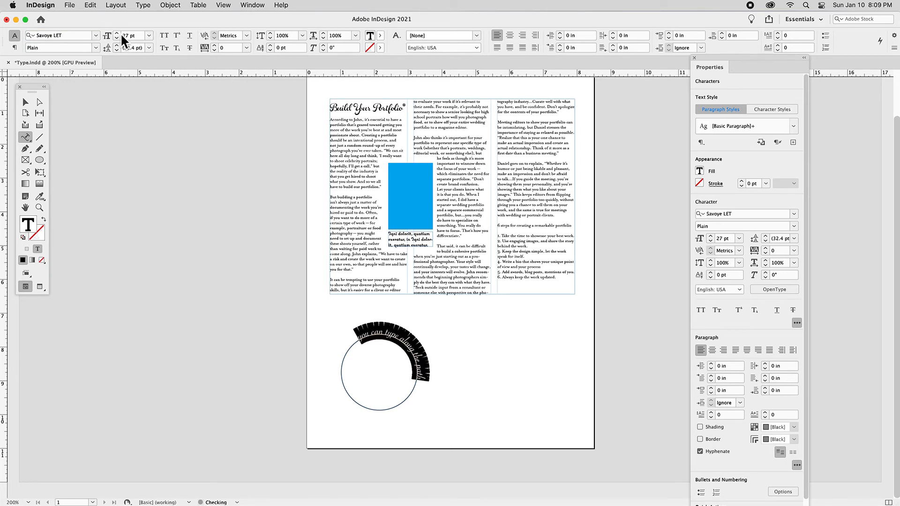
{"action": "key", "text": "Escape"}
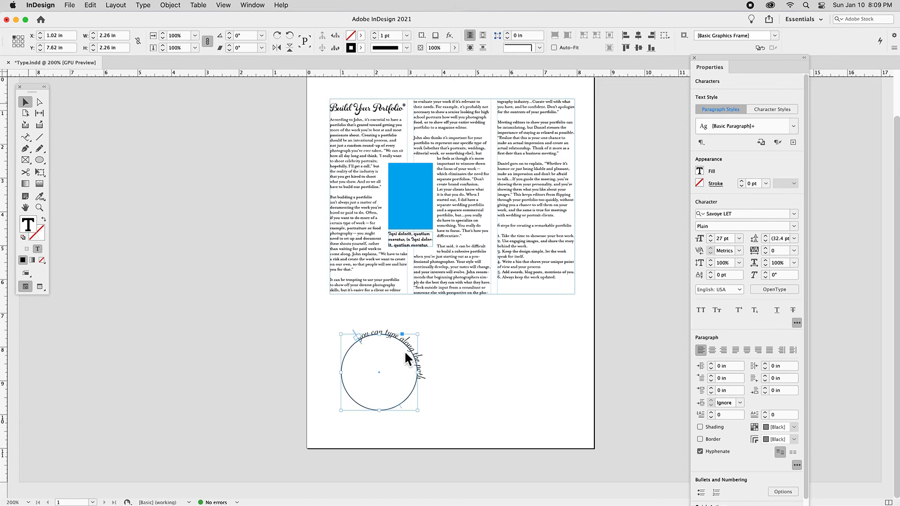
{"action": "left_click", "coordinate": [451, 355]}
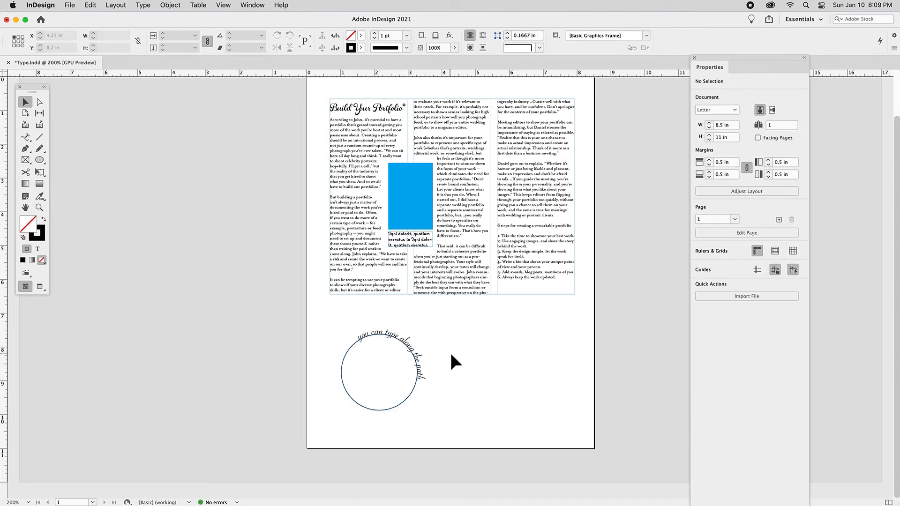
Step: Slide the path text clockwise by its center bracket so it begins just past the circle's top
{"action": "key", "text": "super+equal"}
{"action": "key", "text": "super+equal"}
{"action": "left_click_drag", "start_coordinate": [421, 366], "coordinate": [492, 257]}
{"action": "left_click", "coordinate": [414, 281]}
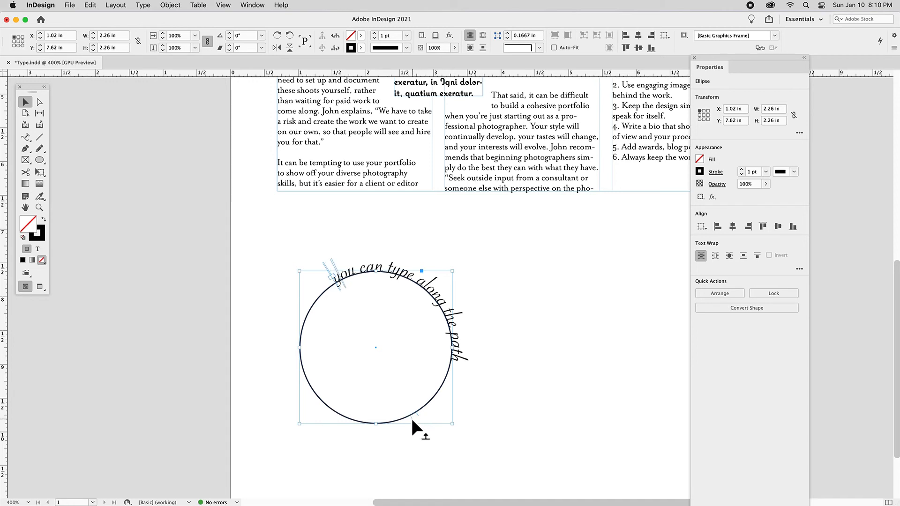
{"action": "left_click_drag", "start_coordinate": [418, 415], "coordinate": [361, 428]}
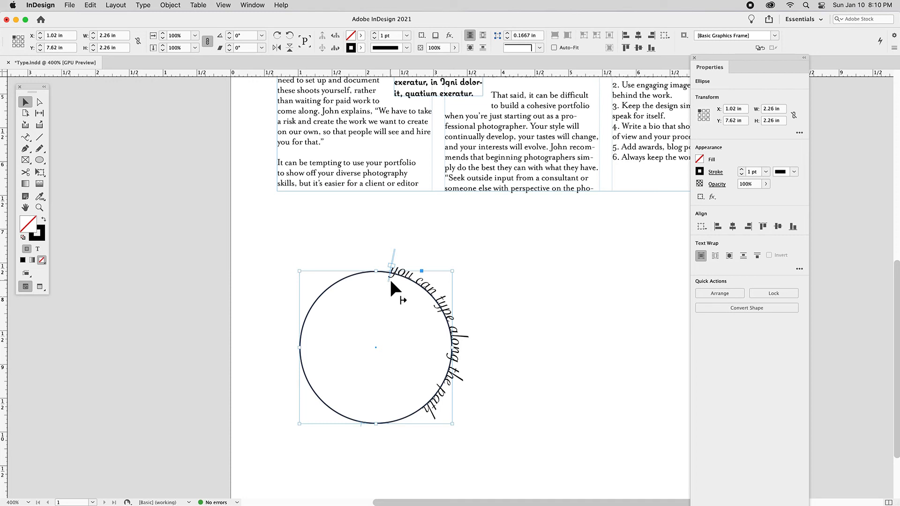
Step: Adjust the path text's start and end brackets, placing the end at the circle's top and the start slightly clockwise of it
{"action": "left_click_drag", "start_coordinate": [396, 285], "coordinate": [383, 280]}
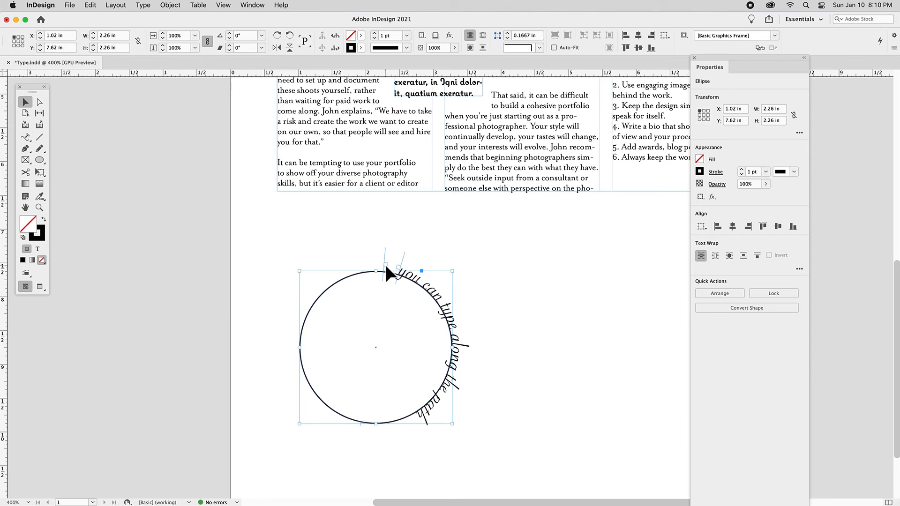
{"action": "left_click_drag", "start_coordinate": [386, 256], "coordinate": [461, 378]}
{"action": "left_click_drag", "start_coordinate": [410, 413], "coordinate": [378, 256]}
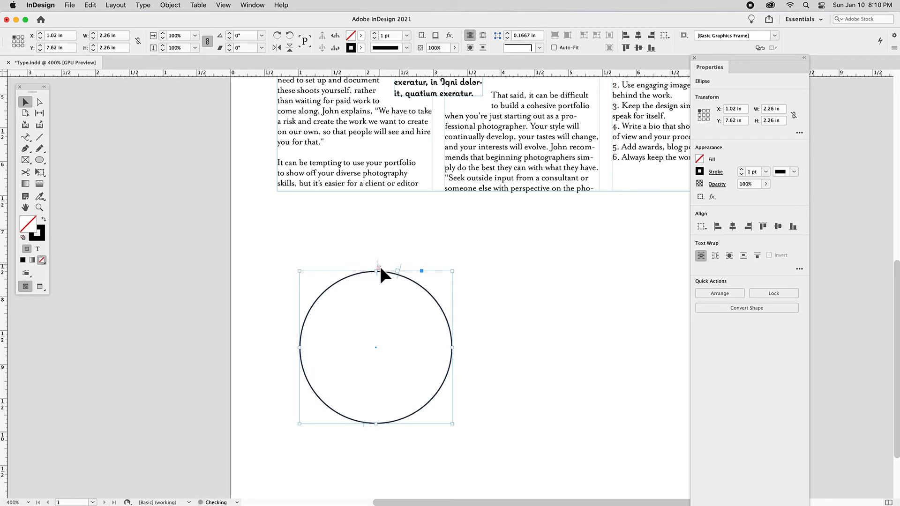
{"action": "left_click", "coordinate": [399, 266]}
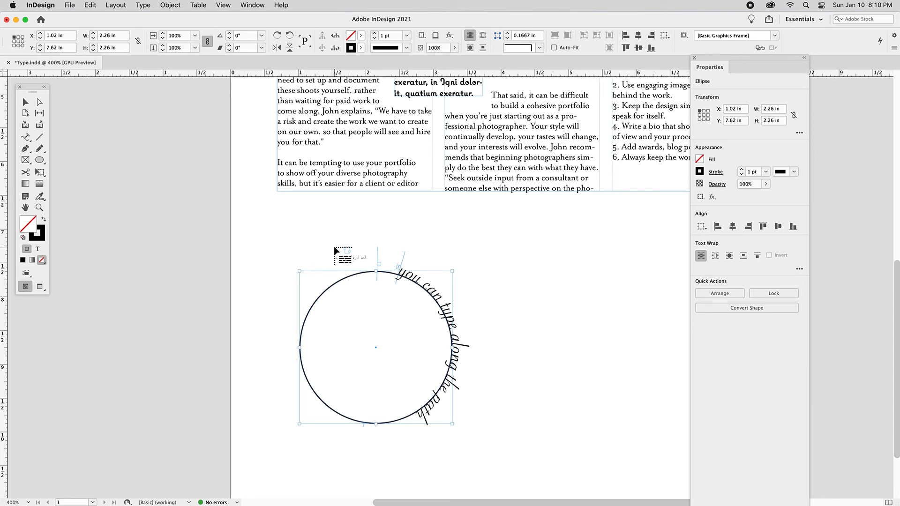
{"action": "key", "text": "Escape"}
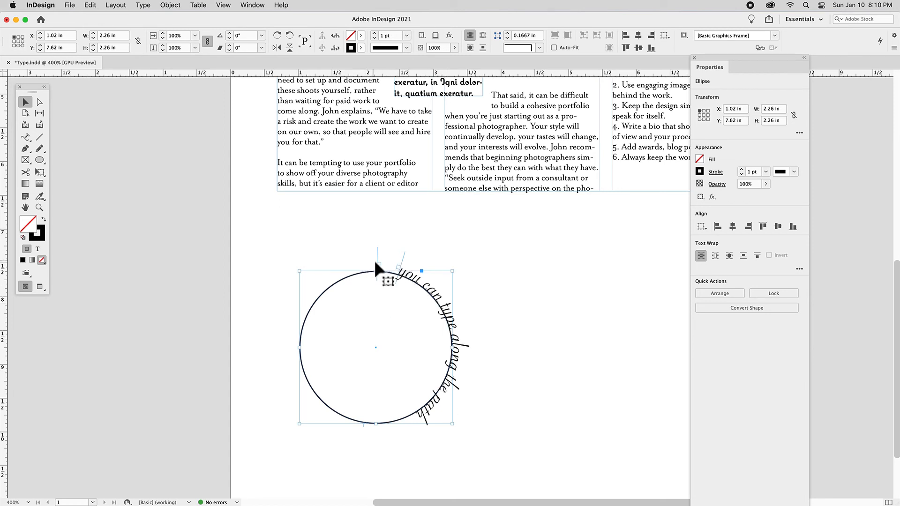
Step: Center-align the text on the circle's path and reselect the circle
{"action": "double_click", "coordinate": [416, 283]}
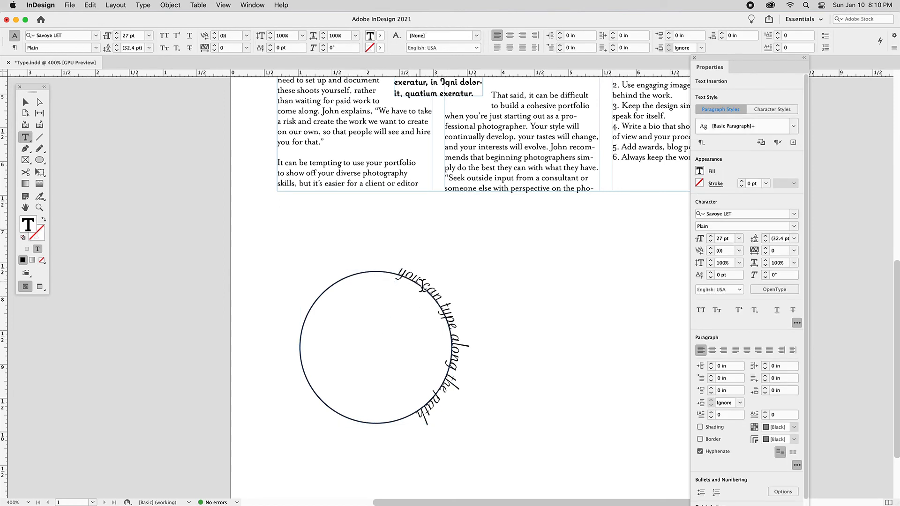
{"action": "left_click", "coordinate": [421, 282]}
{"action": "left_click", "coordinate": [17, 48]}
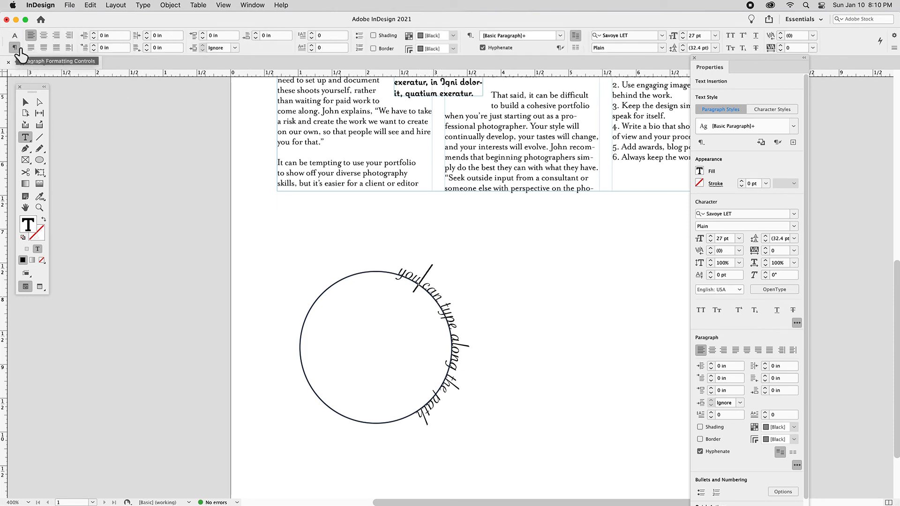
{"action": "left_click", "coordinate": [46, 39]}
{"action": "left_click", "coordinate": [61, 96]}
{"action": "left_click", "coordinate": [26, 102]}
{"action": "left_click", "coordinate": [398, 330]}
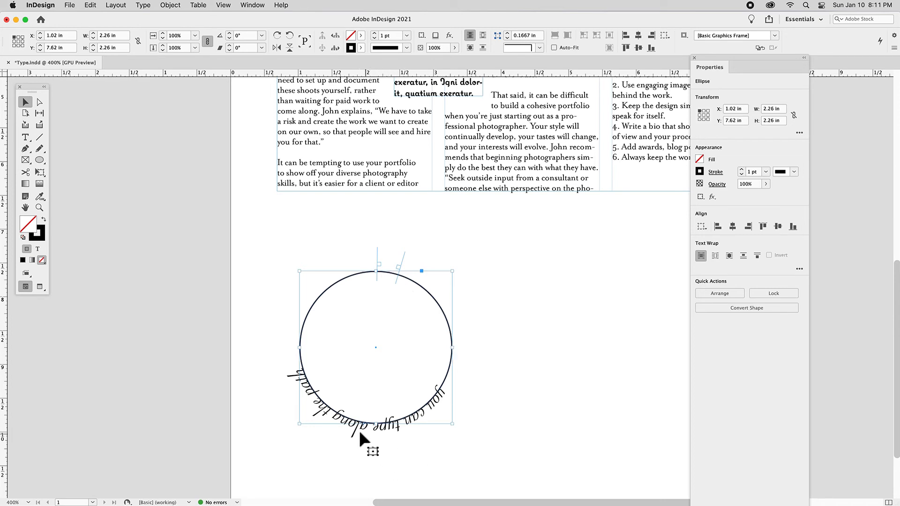
Step: Flip the path text inside the circle and back outside, sliding it along the path to the circle's lower-right arc
{"action": "left_click_drag", "start_coordinate": [363, 428], "coordinate": [367, 417]}
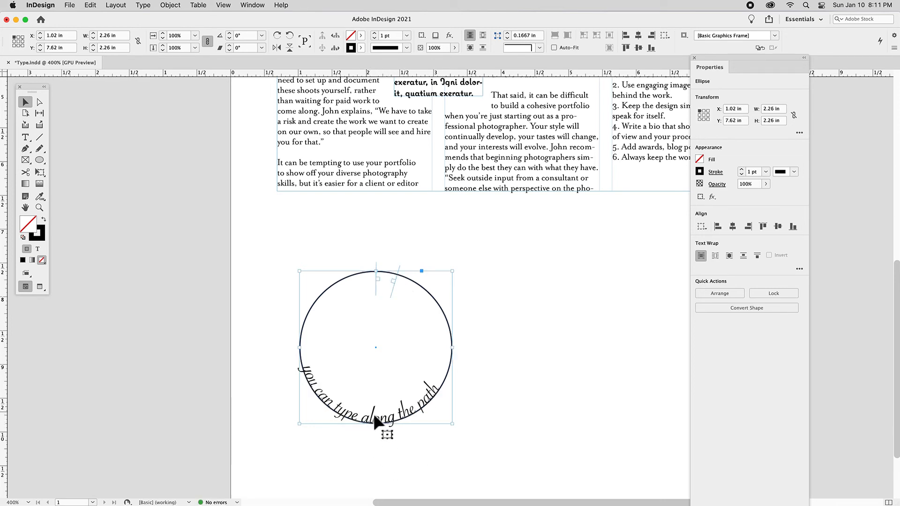
{"action": "left_click_drag", "start_coordinate": [365, 414], "coordinate": [427, 406]}
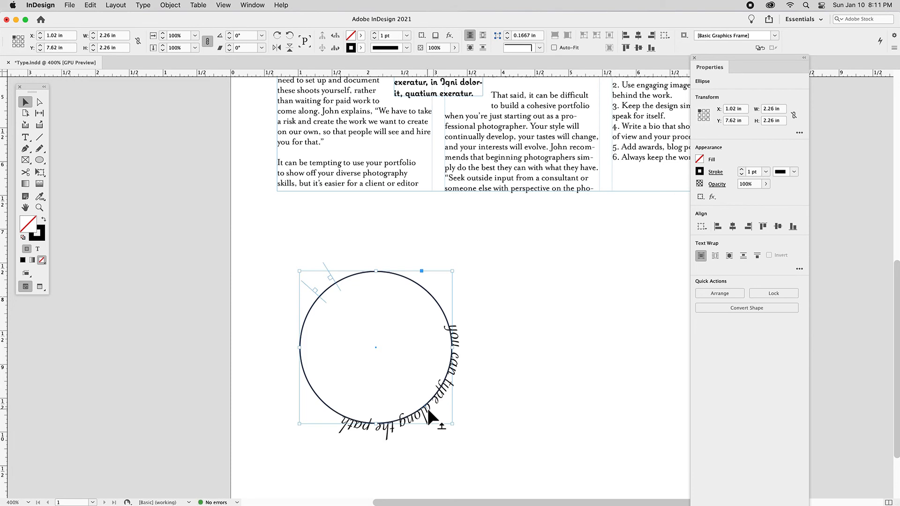
Step: Try the Skew, 3D Ribbon and Stair Step effects in the circle's Type on a Path options, ending on Rainbow
{"action": "left_click", "coordinate": [147, 6]}
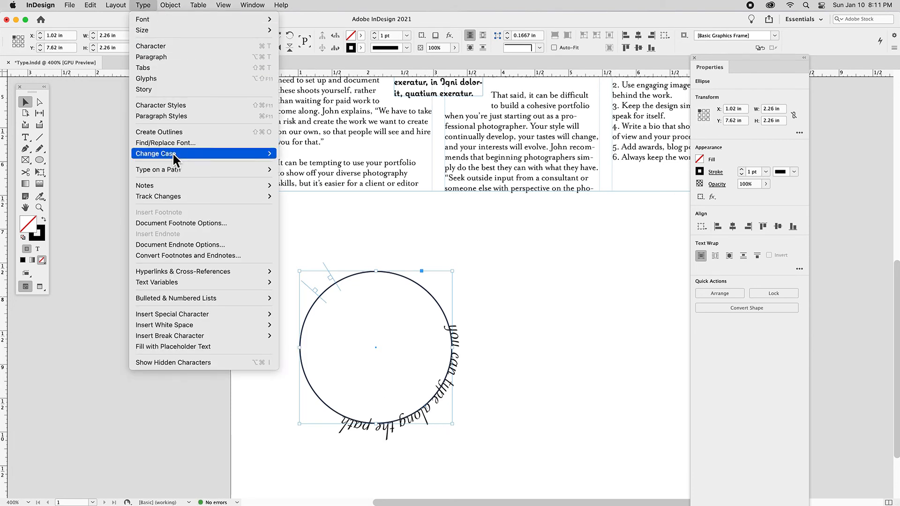
{"action": "mouse_move", "coordinate": [174, 169]}
{"action": "left_click", "coordinate": [289, 170]}
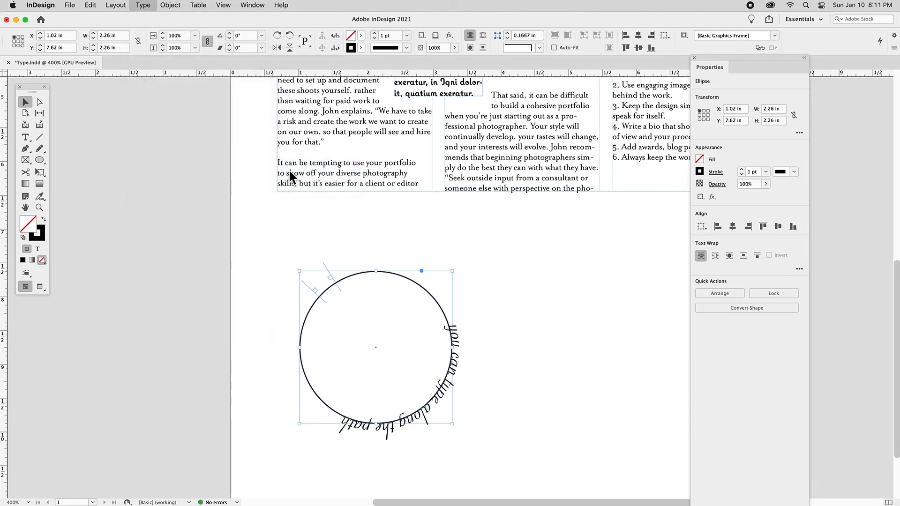
{"action": "left_click_drag", "start_coordinate": [392, 215], "coordinate": [465, 185]}
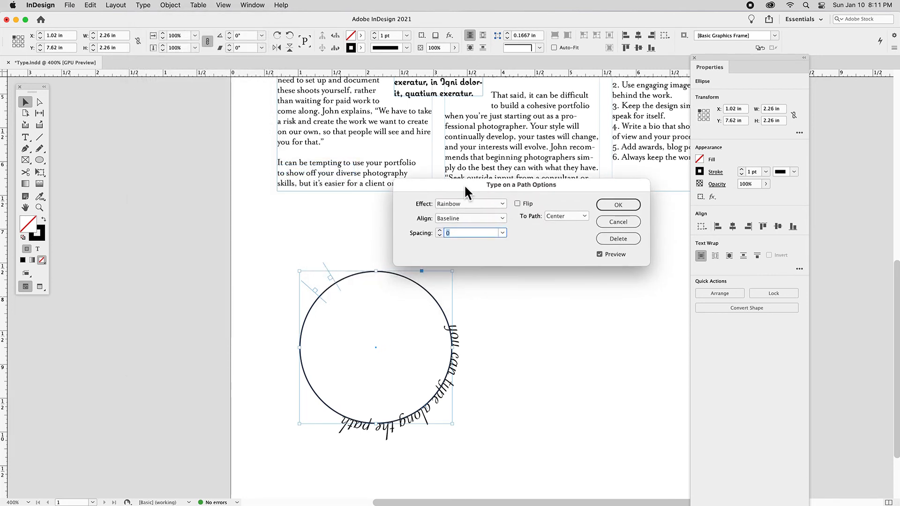
{"action": "left_click", "coordinate": [459, 203]}
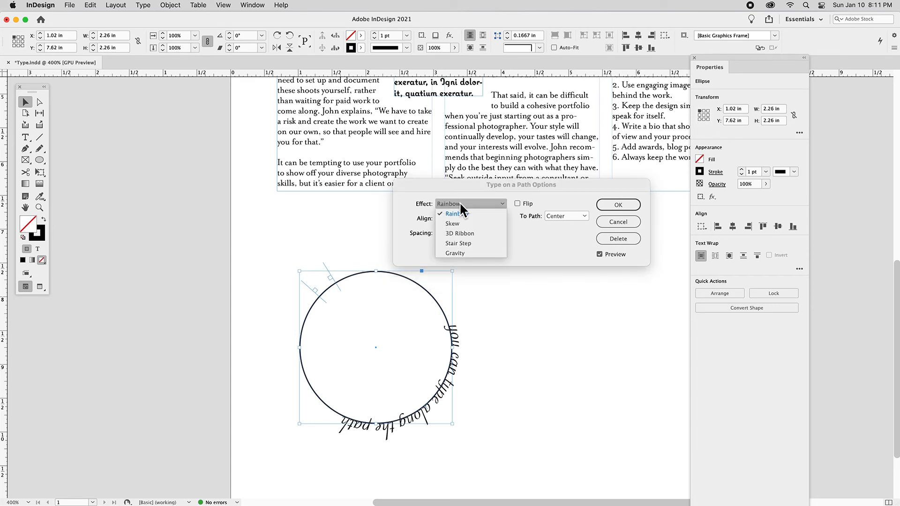
{"action": "left_click", "coordinate": [461, 225]}
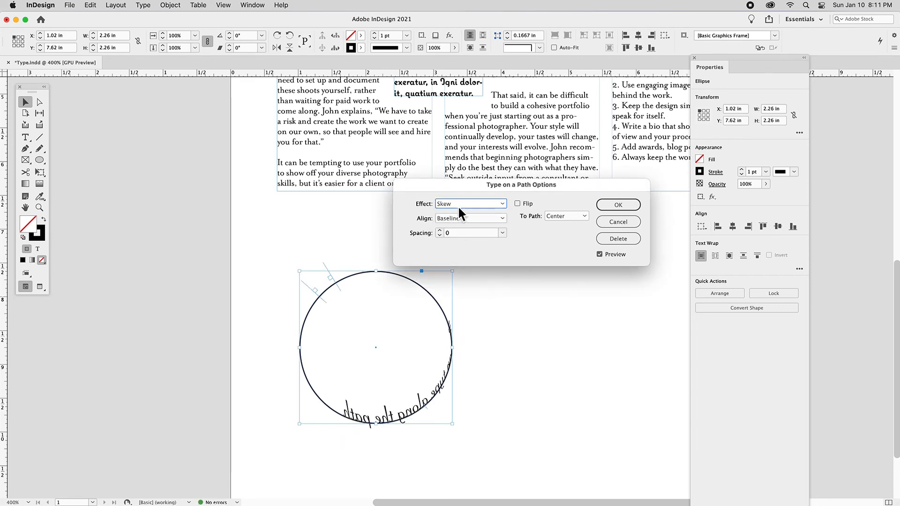
{"action": "left_click", "coordinate": [458, 205]}
{"action": "left_click", "coordinate": [457, 232]}
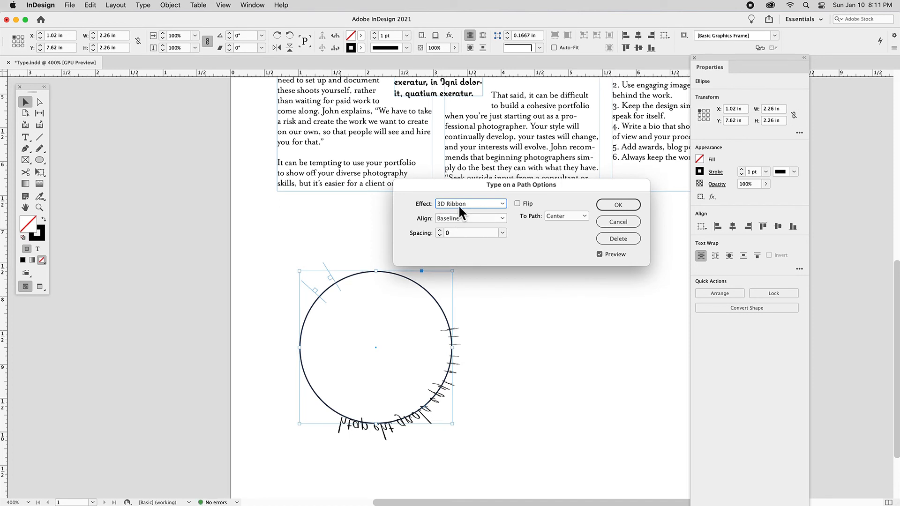
{"action": "left_click", "coordinate": [459, 205]}
{"action": "left_click", "coordinate": [461, 244]}
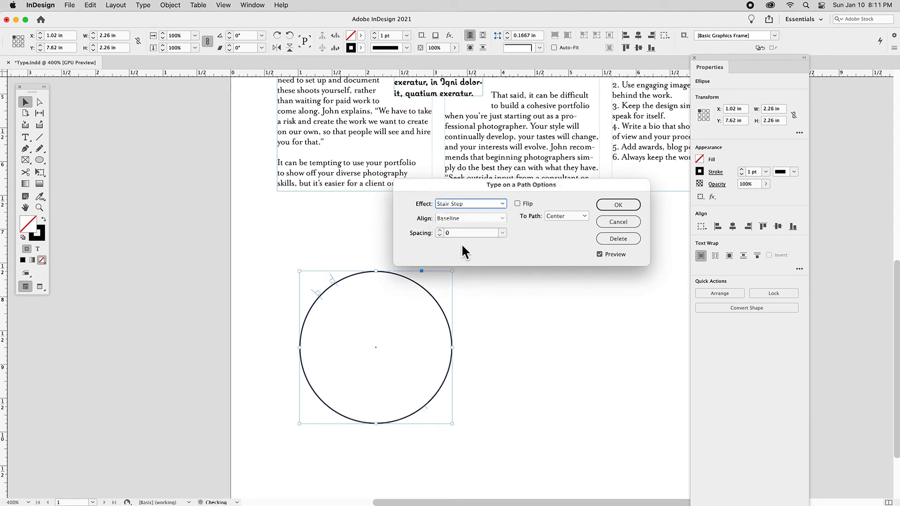
{"action": "left_click", "coordinate": [459, 204]}
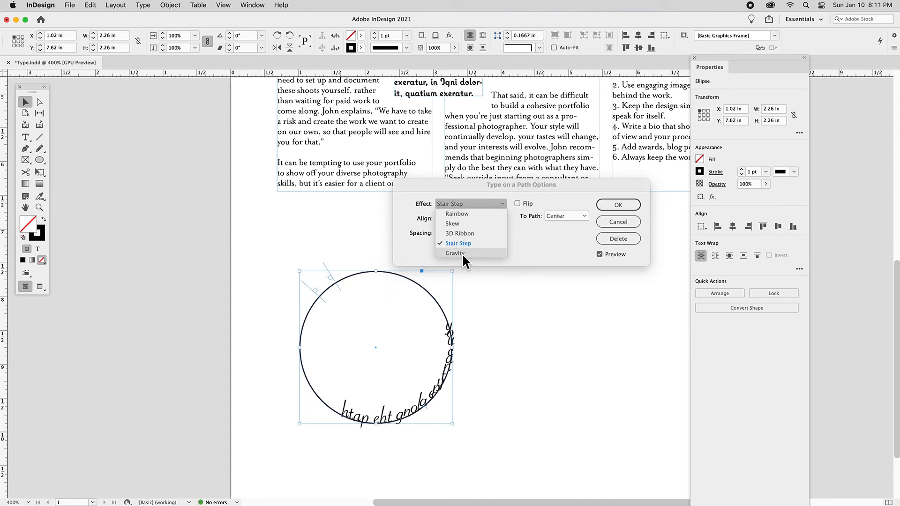
{"action": "left_click", "coordinate": [460, 222]}
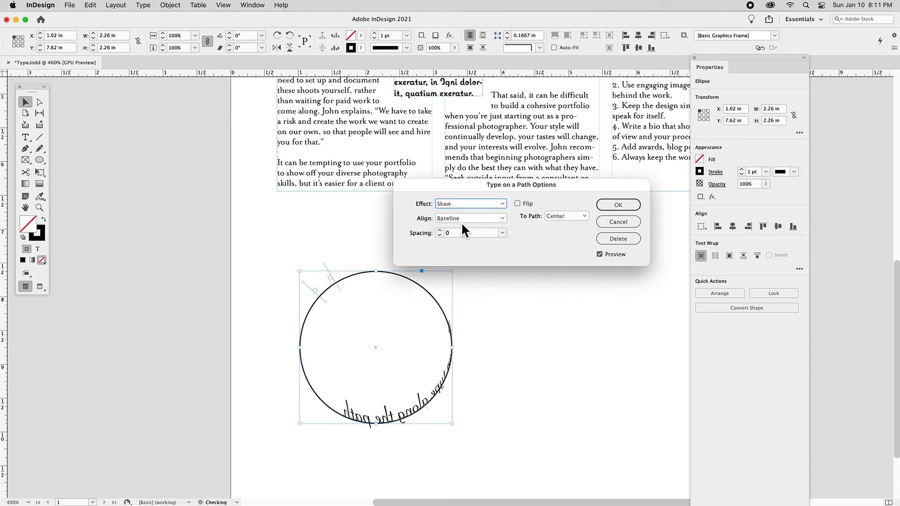
{"action": "left_click", "coordinate": [460, 202]}
{"action": "left_click", "coordinate": [463, 214]}
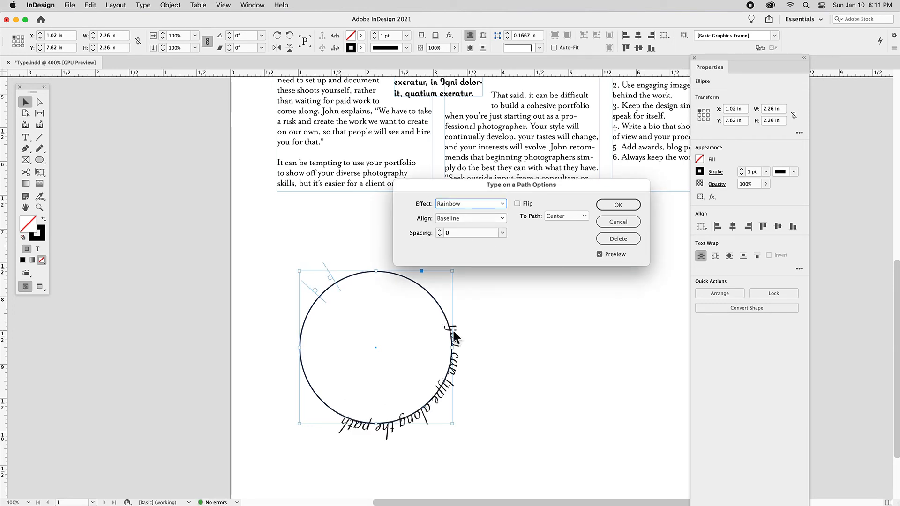
Step: Toggle the Flip option for the circle's path text on and off, leaving it off
{"action": "left_click", "coordinate": [518, 205]}
{"action": "left_click", "coordinate": [518, 204]}
{"action": "left_click", "coordinate": [518, 204]}
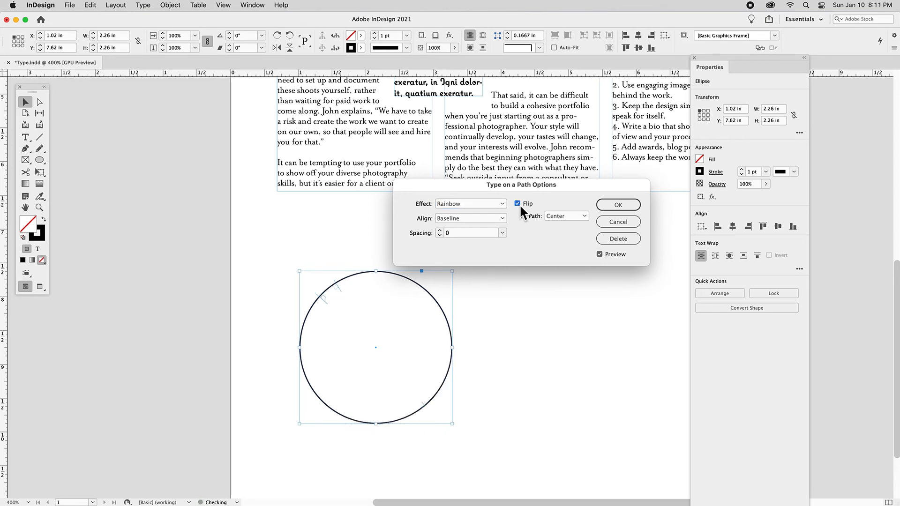
{"action": "left_click", "coordinate": [518, 204]}
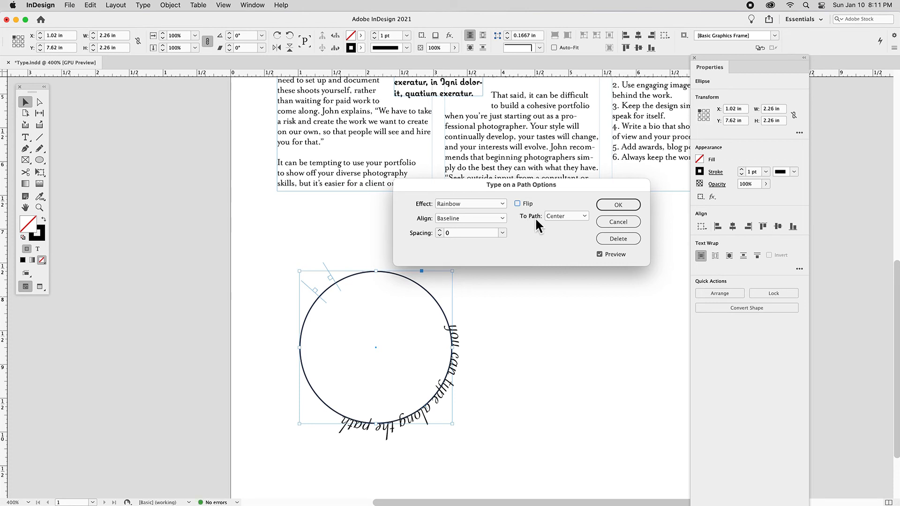
Step: Try attaching the path text to the Bottom of the circle's stroke, and switch the attachment to Top
{"action": "left_click", "coordinate": [557, 216]}
{"action": "left_click", "coordinate": [563, 238]}
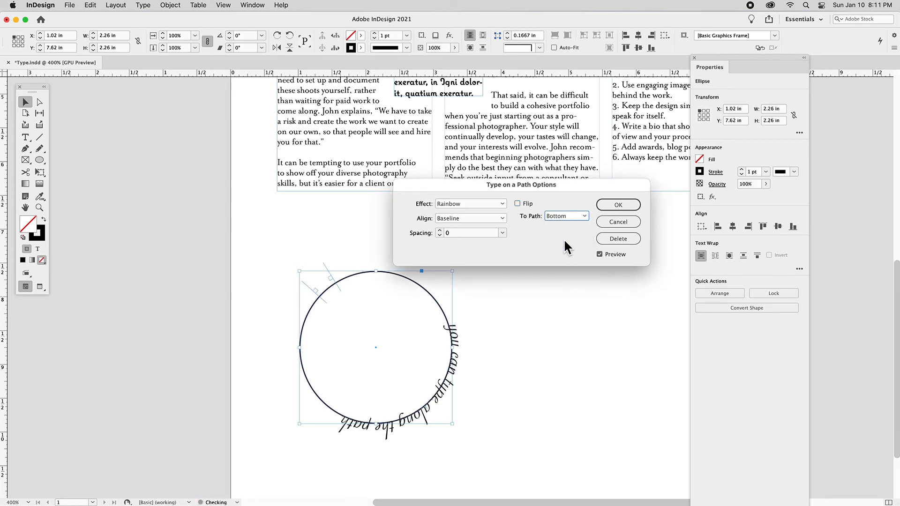
{"action": "left_click", "coordinate": [562, 215]}
{"action": "left_click", "coordinate": [560, 227]}
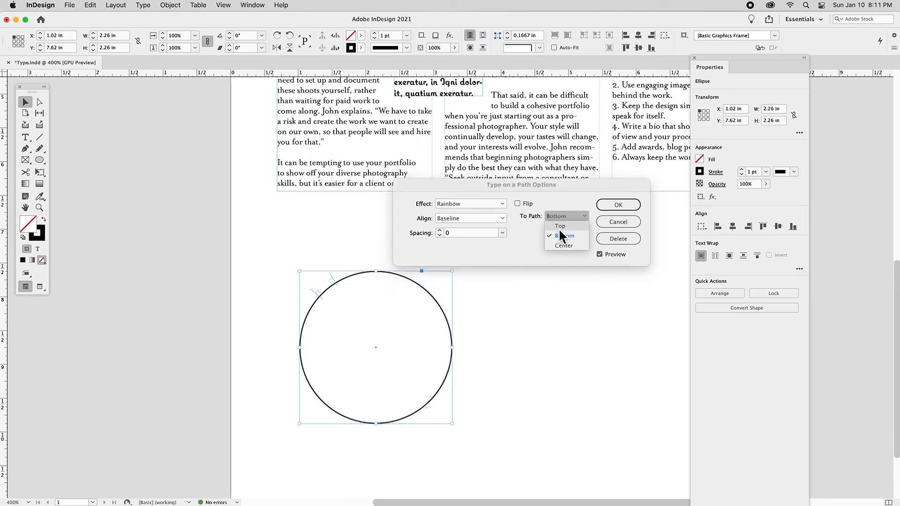
Step: Try the Center and Ascender alignments for the text on the circle's path
{"action": "left_click", "coordinate": [468, 218]}
{"action": "left_click", "coordinate": [471, 248]}
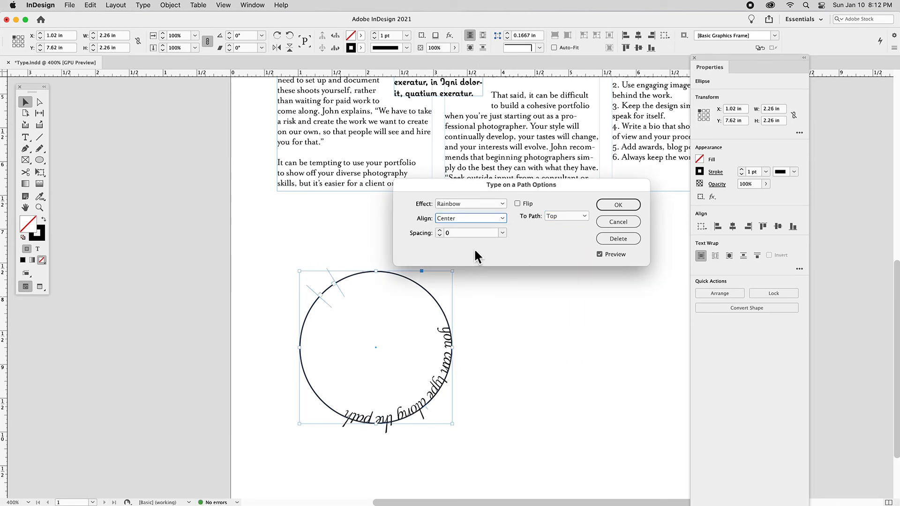
{"action": "left_click", "coordinate": [469, 217]}
{"action": "left_click", "coordinate": [470, 232]}
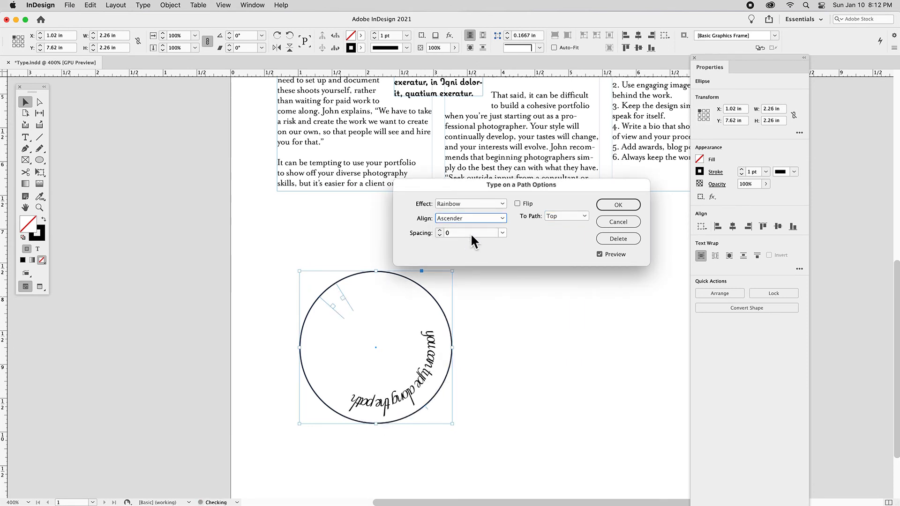
Step: Set the path text's attachment to Bottom and its alignment to Baseline, and apply the options
{"action": "left_click", "coordinate": [557, 216]}
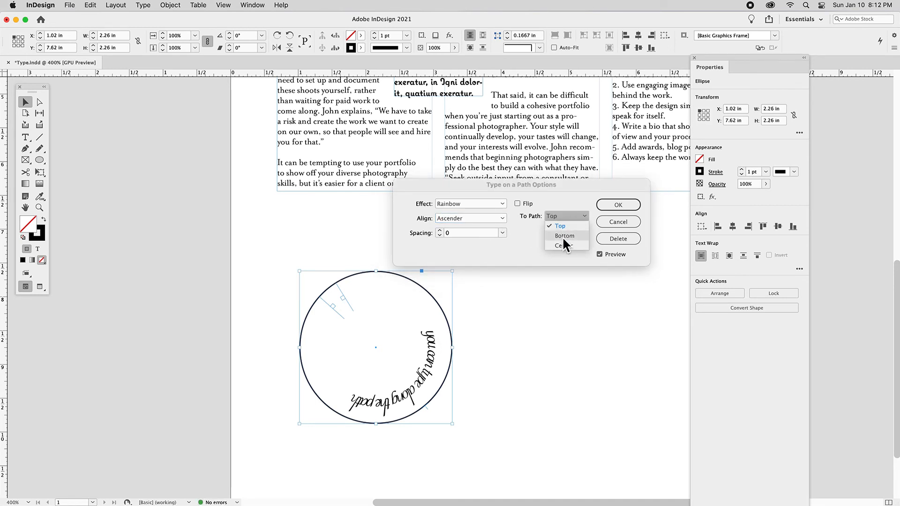
{"action": "left_click", "coordinate": [564, 236]}
{"action": "left_click", "coordinate": [487, 218]}
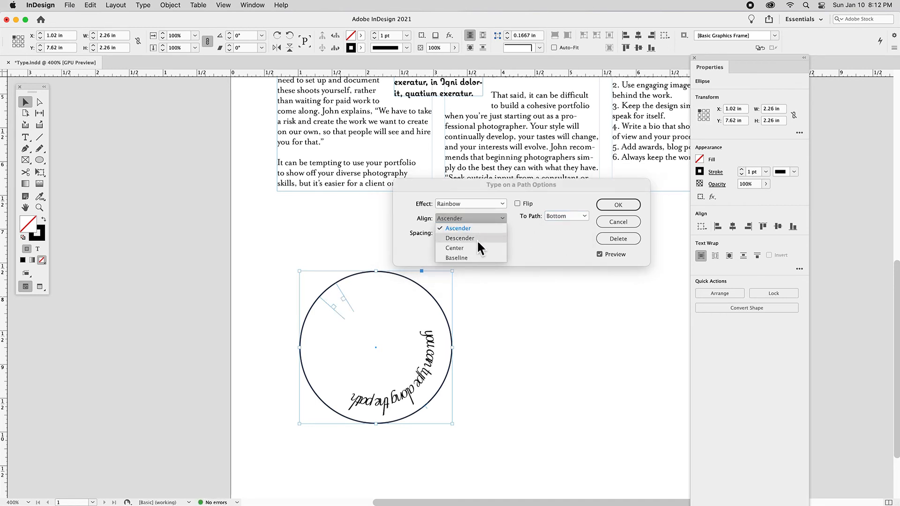
{"action": "left_click", "coordinate": [473, 255]}
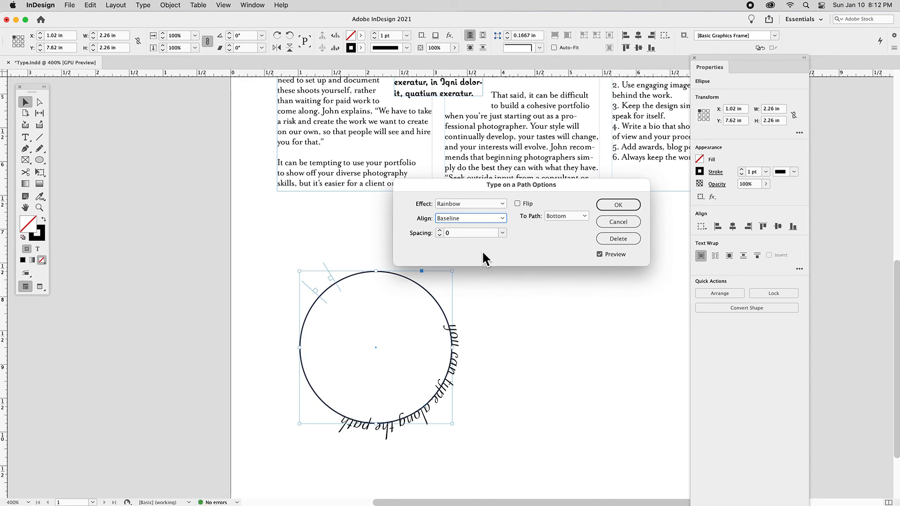
{"action": "left_click", "coordinate": [612, 207]}
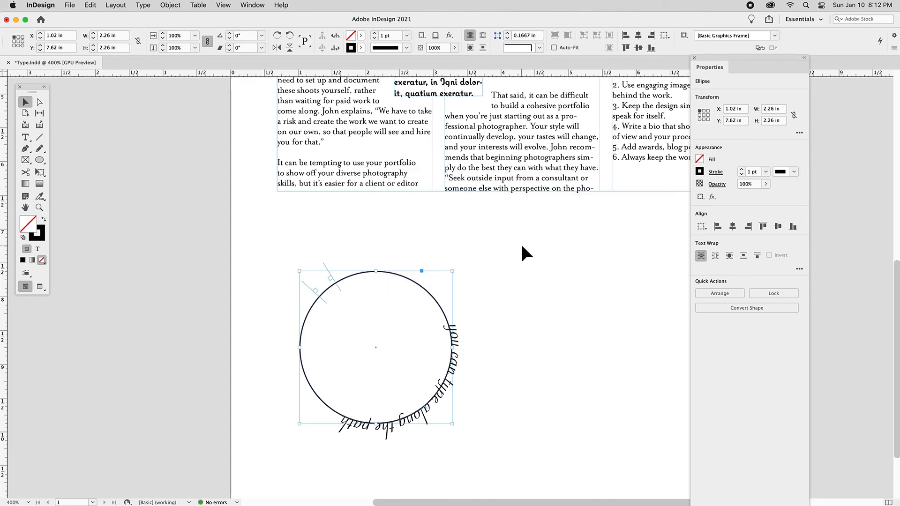
Step: Delete the circle together with its path text
{"action": "scroll", "coordinate": [522, 246], "scroll_direction": "right", "scroll_amount": 5}
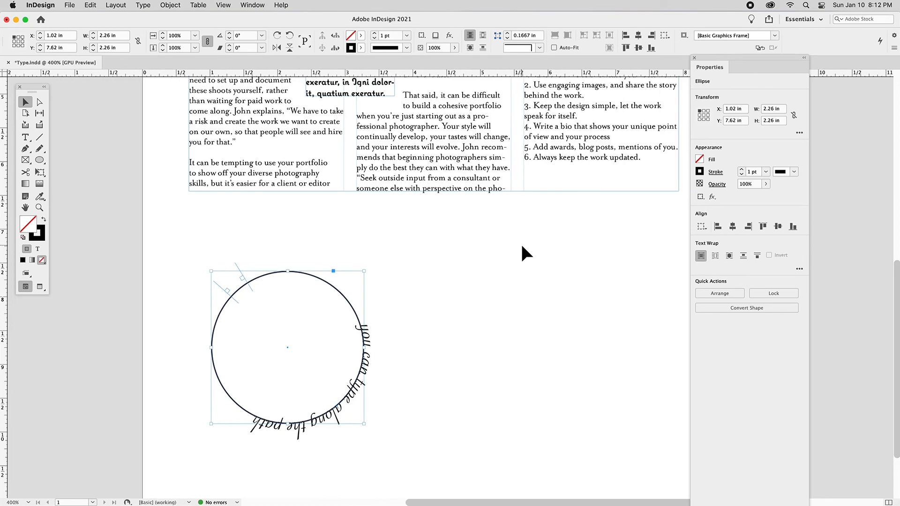
{"action": "key", "text": "BackSpace"}
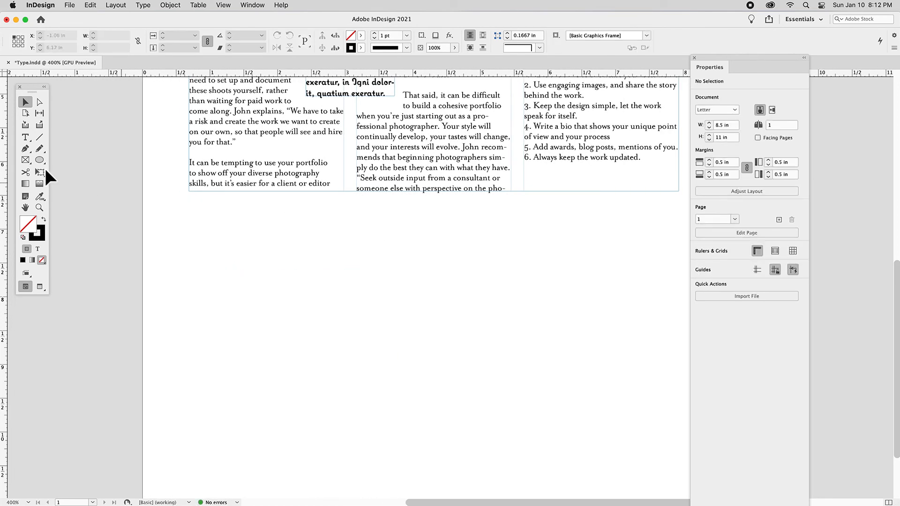
Step: Draw a wavy Pencil path about 4.6 in wide below the article and add "mjfgkfsjg dfgj dfkglj dfklgj dslfgkj" along it
{"action": "left_click", "coordinate": [39, 149]}
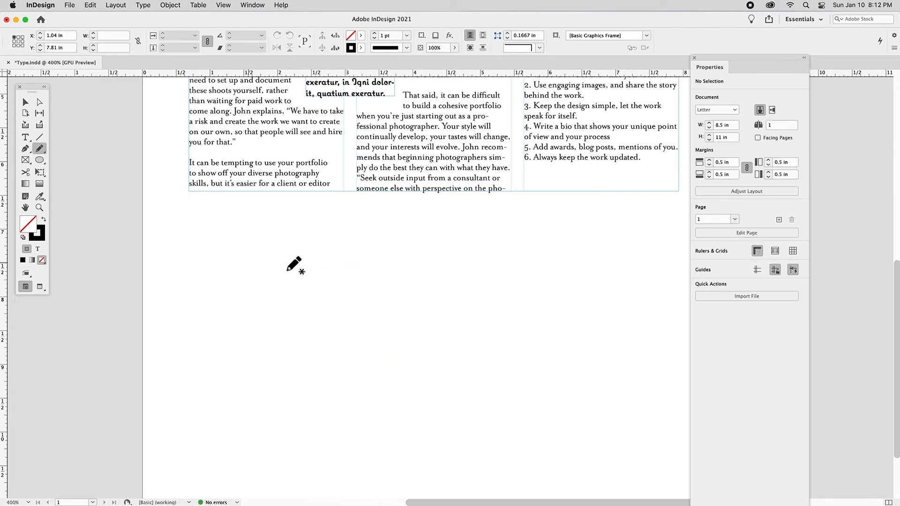
{"action": "left_click_drag", "start_coordinate": [474, 305], "coordinate": [523, 274]}
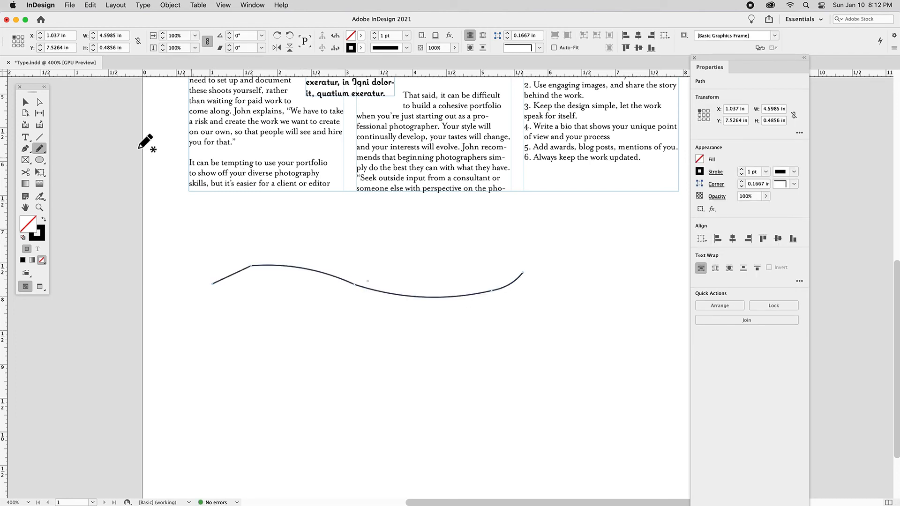
{"action": "left_click_drag", "start_coordinate": [25, 137], "coordinate": [68, 160]}
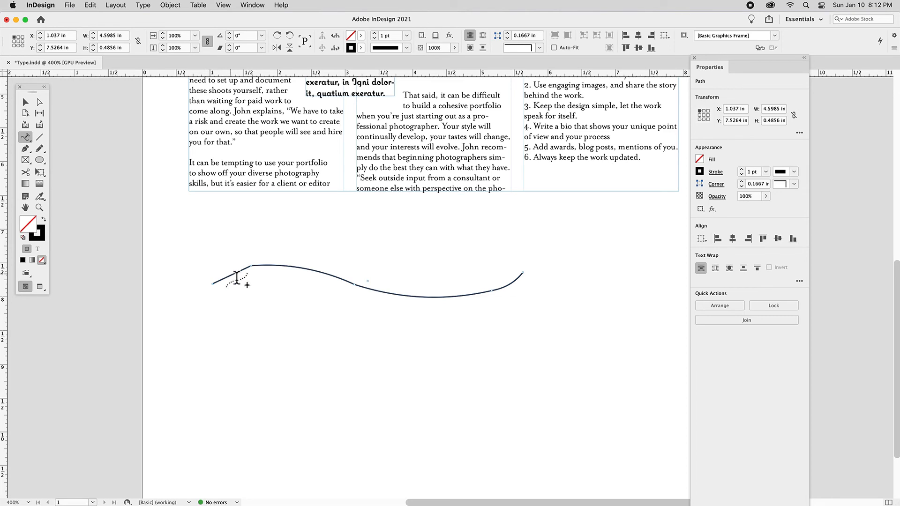
{"action": "left_click", "coordinate": [237, 276]}
{"action": "type", "text": "mj"}
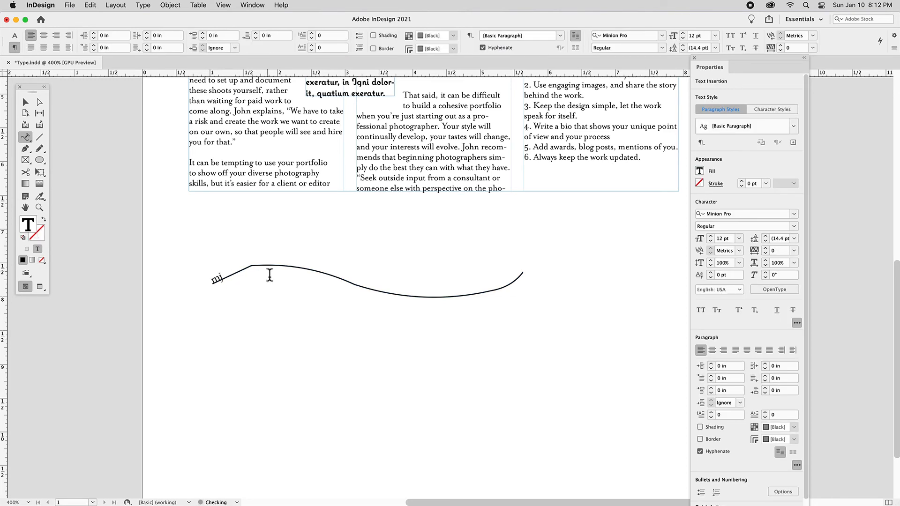
{"action": "type", "text": "fgkfsjg dfgj dfkglj dfklgj dslfgkj"}
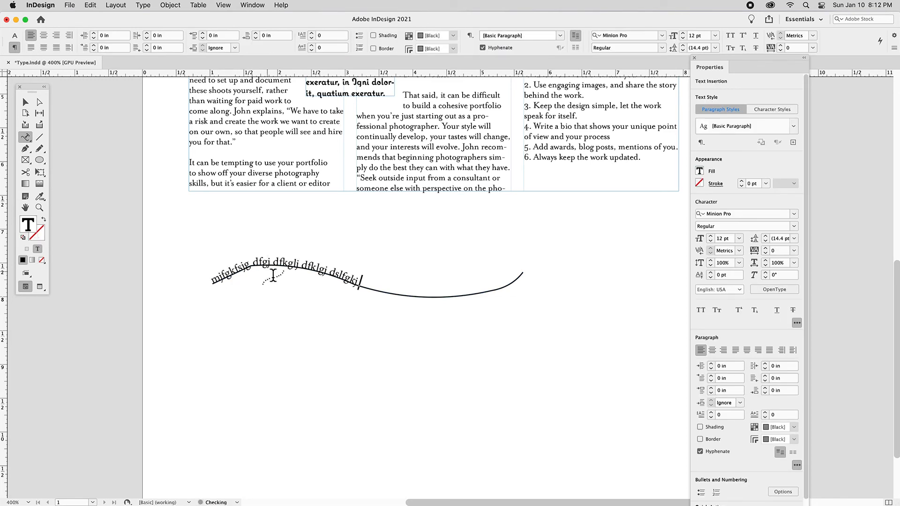
Step: Flip the text to the wavy path's underside and back on top, and move its start and end brackets inward
{"action": "left_click", "coordinate": [26, 102]}
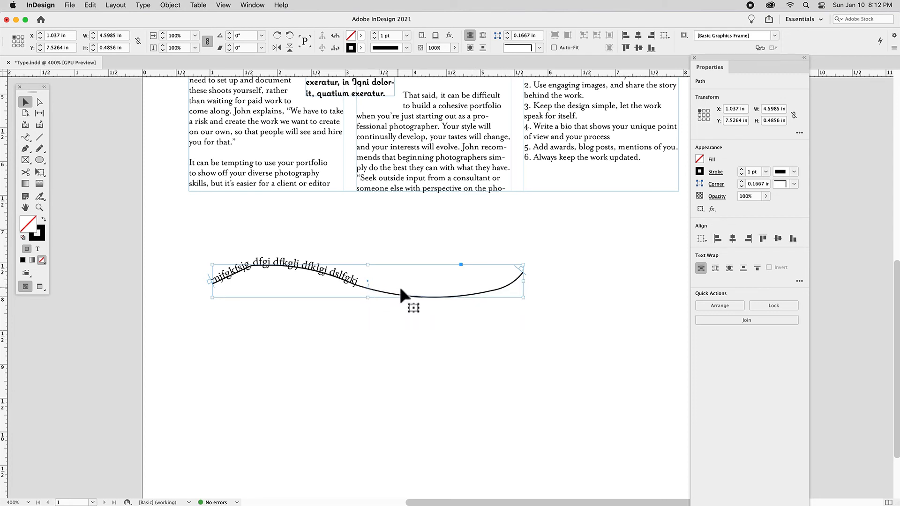
{"action": "left_click_drag", "start_coordinate": [367, 282], "coordinate": [364, 294]}
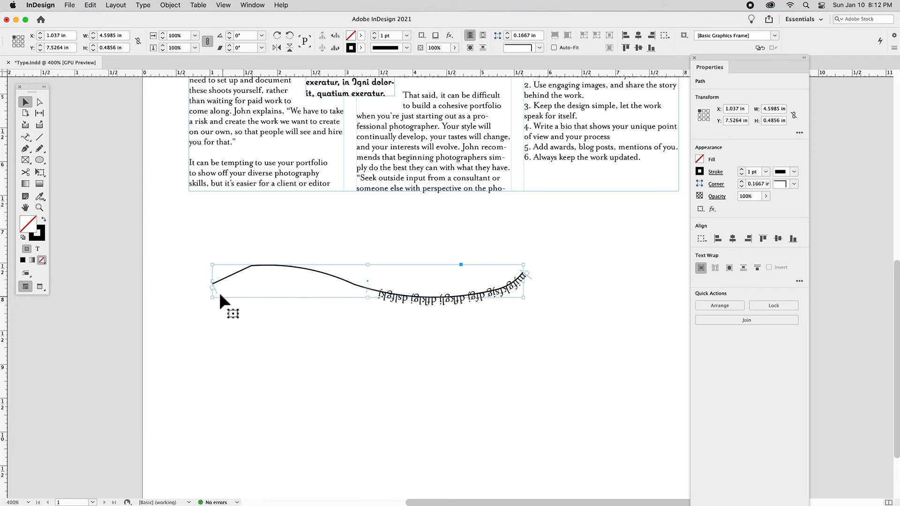
{"action": "left_click_drag", "start_coordinate": [220, 292], "coordinate": [310, 282]}
{"action": "left_click_drag", "start_coordinate": [418, 296], "coordinate": [368, 282]}
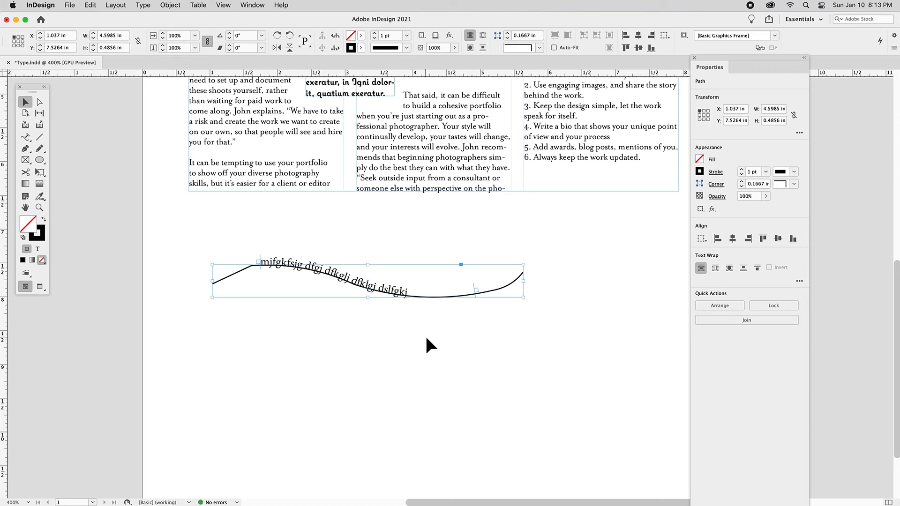
Step: Delete the wavy path with its text and select the three-column article text frame
{"action": "key", "text": "Delete"}
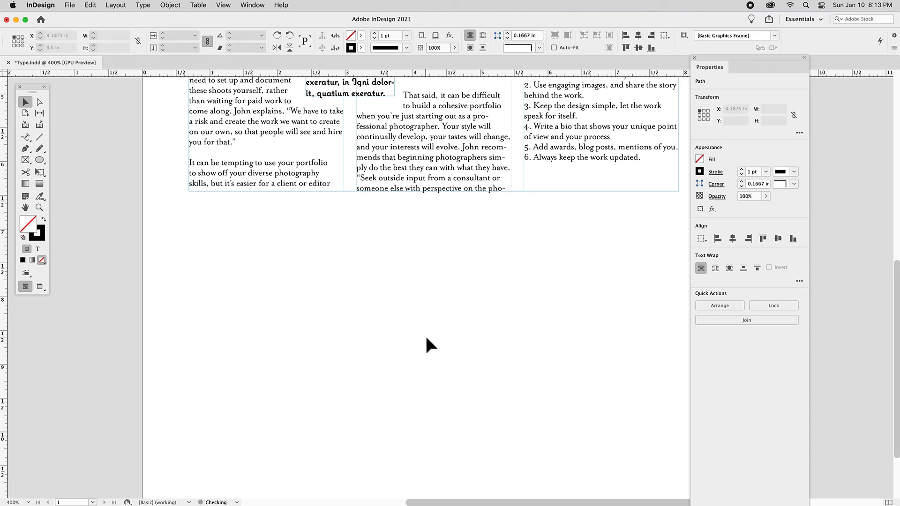
{"action": "key", "text": "super+0"}
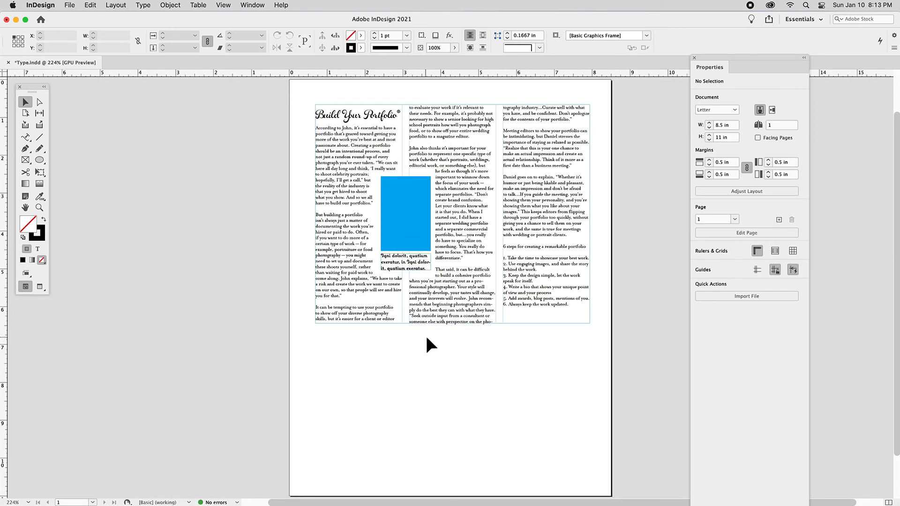
{"action": "left_click", "coordinate": [461, 264]}
{"action": "scroll", "coordinate": [457, 263], "scroll_direction": "right", "scroll_amount": 3}
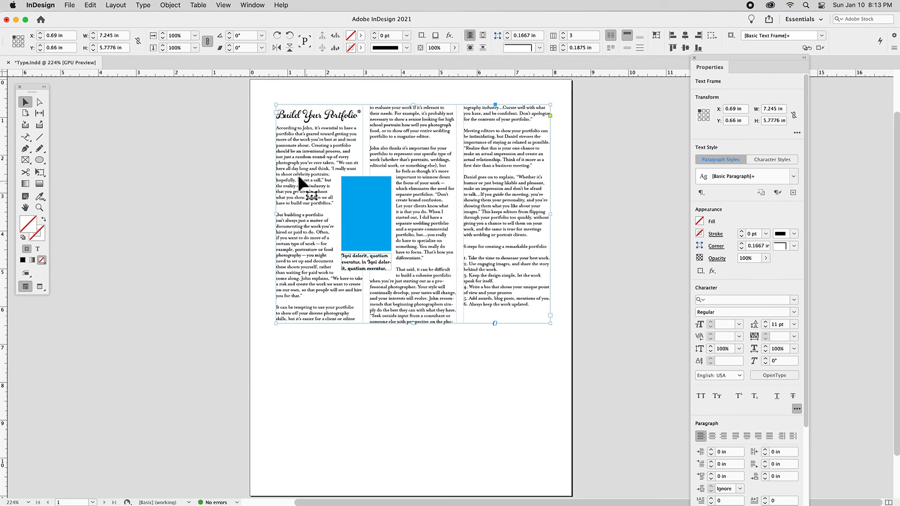
Step: Show the hidden characters in the article around the "Build Your Portfolio" heading
{"action": "left_click_drag", "start_coordinate": [261, 99], "coordinate": [559, 261]}
{"action": "left_click_drag", "start_coordinate": [546, 322], "coordinate": [344, 303]}
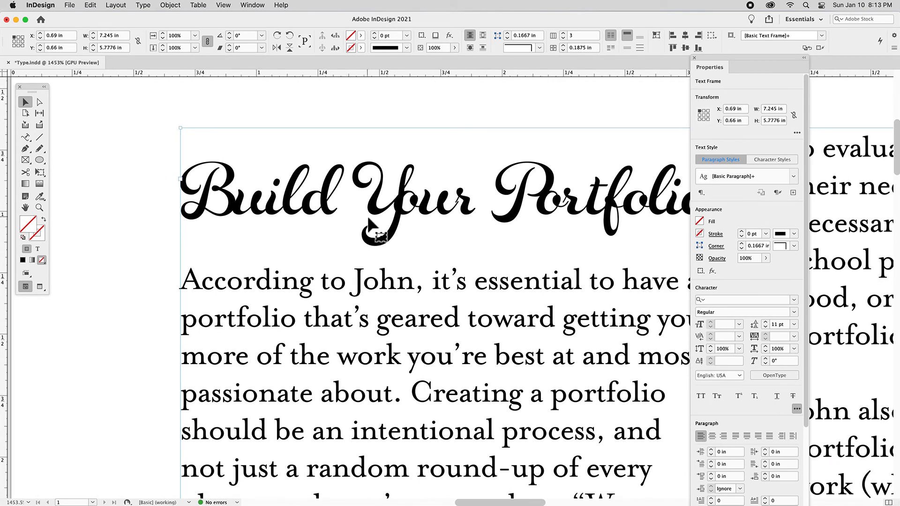
{"action": "left_click", "coordinate": [143, 6]}
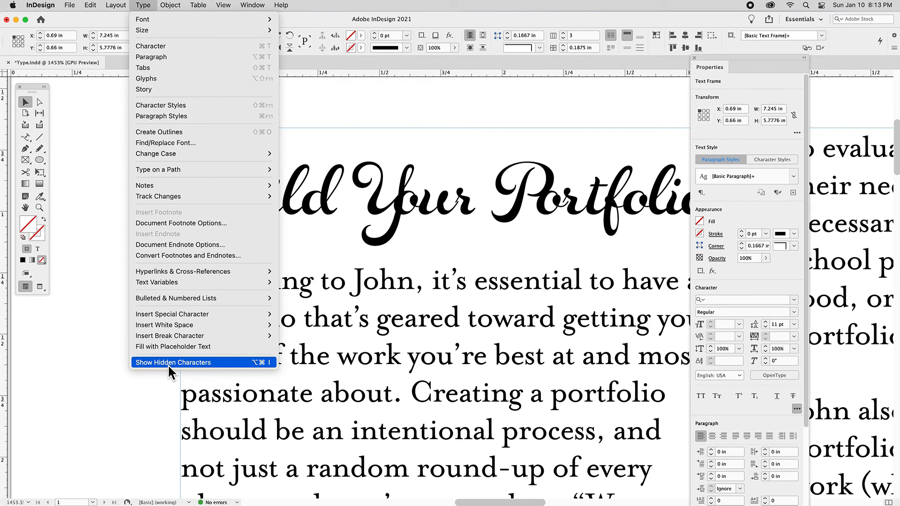
{"action": "left_click", "coordinate": [258, 365]}
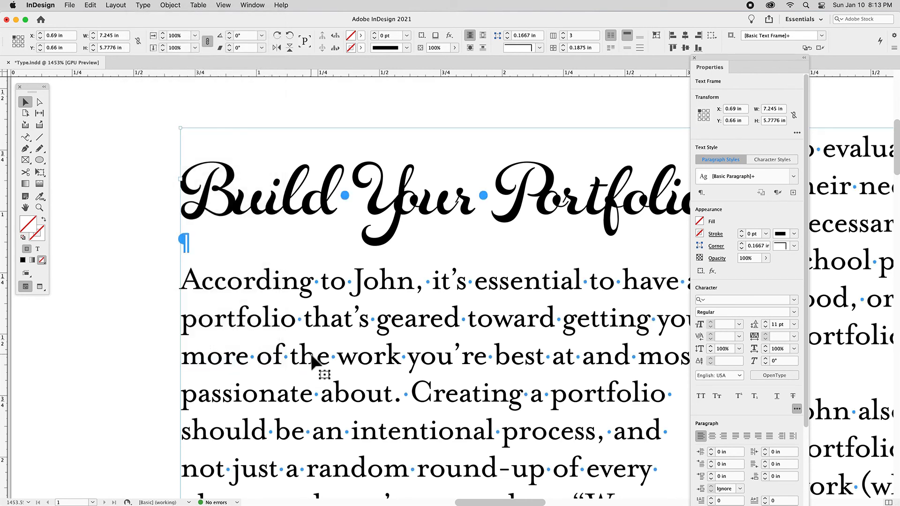
Step: Examine the space markers between the heading's words and the paragraph mark on the empty line below it
{"action": "double_click", "coordinate": [313, 357]}
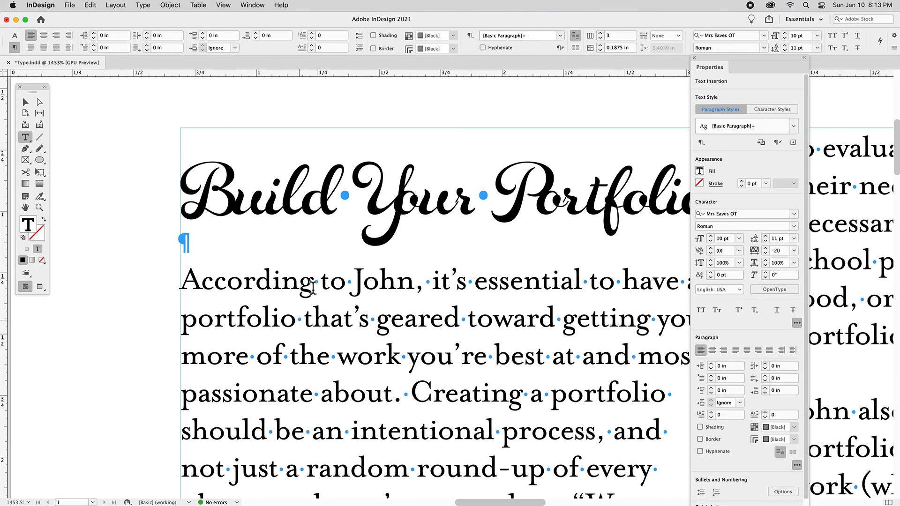
{"action": "left_click_drag", "start_coordinate": [336, 202], "coordinate": [352, 201]}
{"action": "left_click_drag", "start_coordinate": [476, 205], "coordinate": [490, 206]}
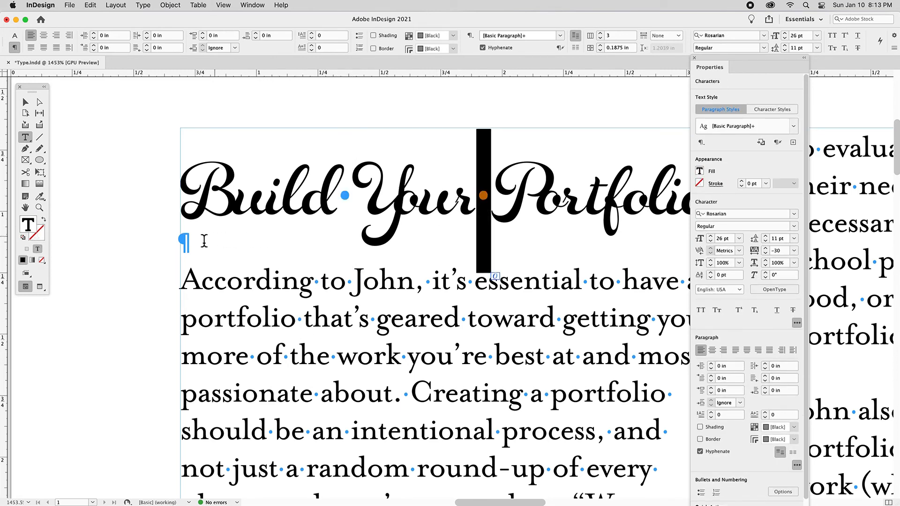
{"action": "left_click_drag", "start_coordinate": [181, 242], "coordinate": [189, 241]}
Step: Insert a tab before "According" in the first body paragraph and highlight its marker
{"action": "left_click", "coordinate": [187, 280]}
{"action": "key", "text": "Tab"}
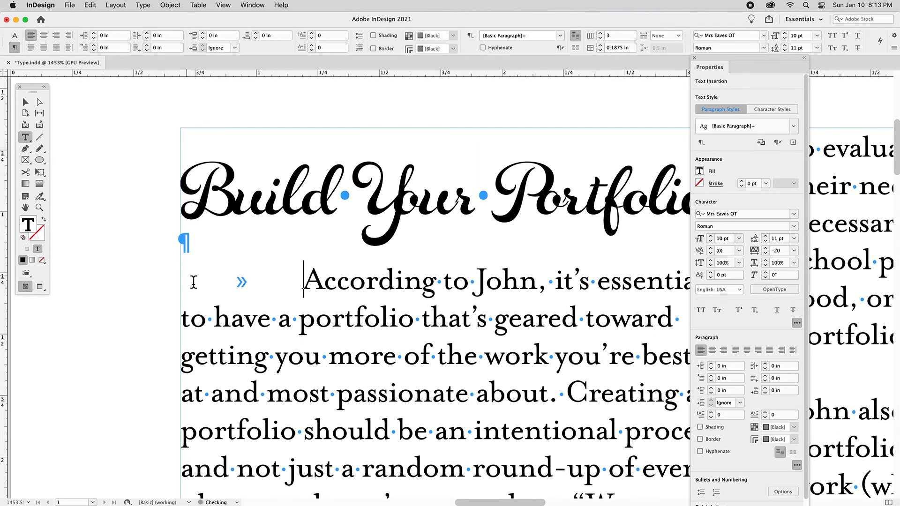
{"action": "double_click", "coordinate": [244, 291]}
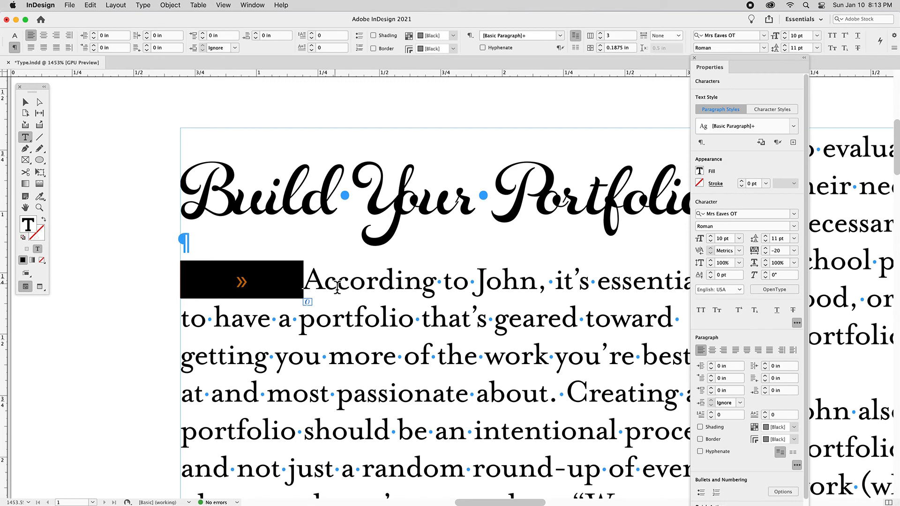
{"action": "left_click", "coordinate": [331, 281]}
Step: Replace the tab before "According" with several spaces, and delete those spaces again
{"action": "key", "text": "super+minus"}
{"action": "key", "text": "super+minus"}
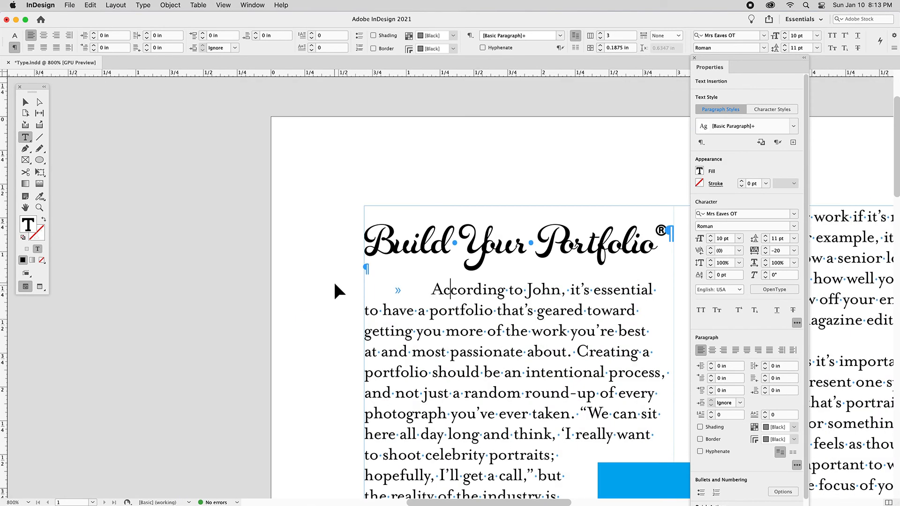
{"action": "key", "text": "super+minus"}
{"action": "left_click_drag", "start_coordinate": [469, 363], "coordinate": [305, 307]}
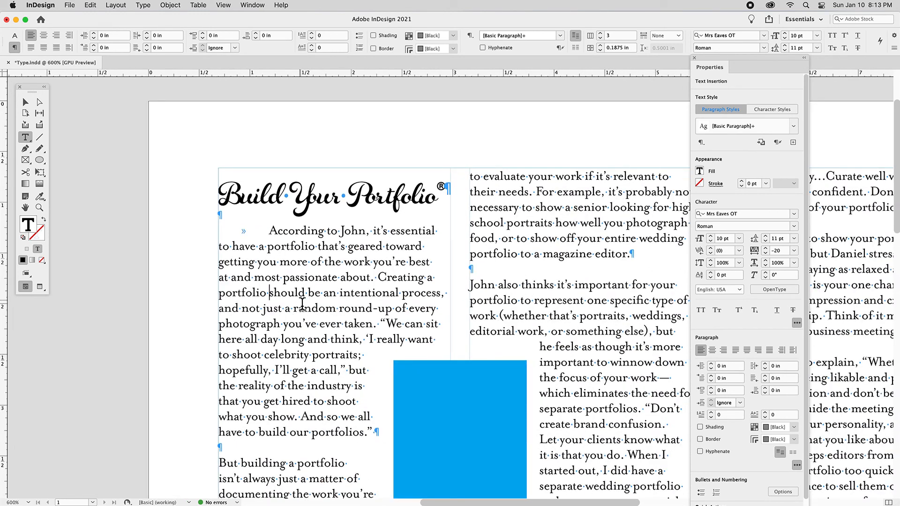
{"action": "left_click_drag", "start_coordinate": [270, 235], "coordinate": [232, 235]}
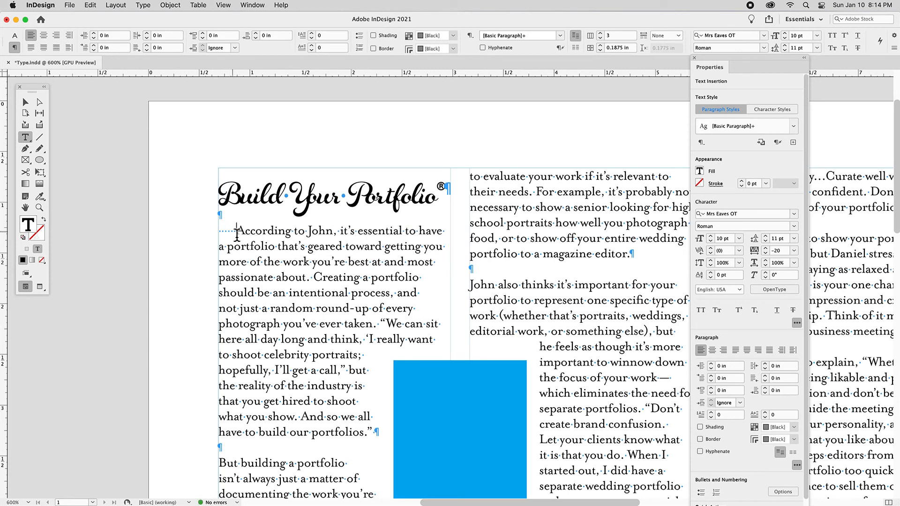
{"action": "left_click_drag", "start_coordinate": [237, 231], "coordinate": [220, 233]}
{"action": "key", "text": "BackSpace"}
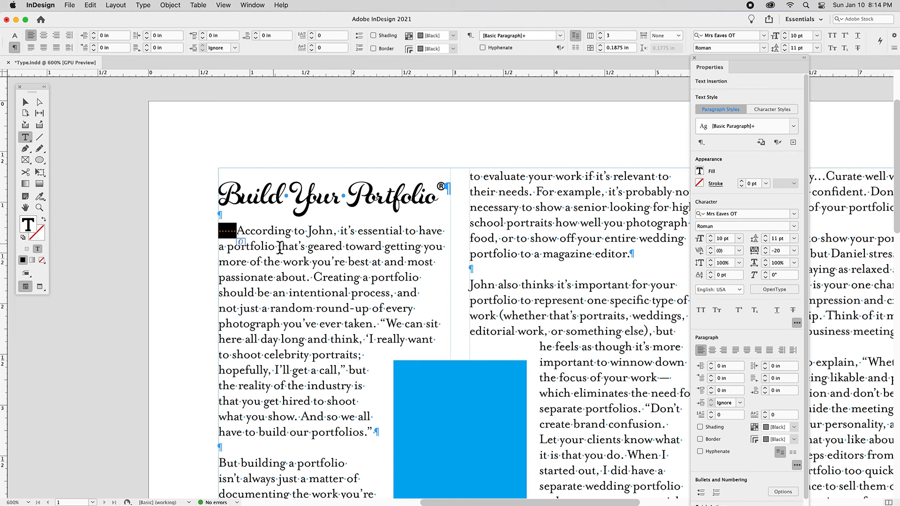
Step: Insert four empty paragraphs above the line starting with "According" and remove them again
{"action": "key", "text": "Return"}
{"action": "key", "text": "Return"}
{"action": "key", "text": "Return"}
{"action": "key", "text": "Return"}
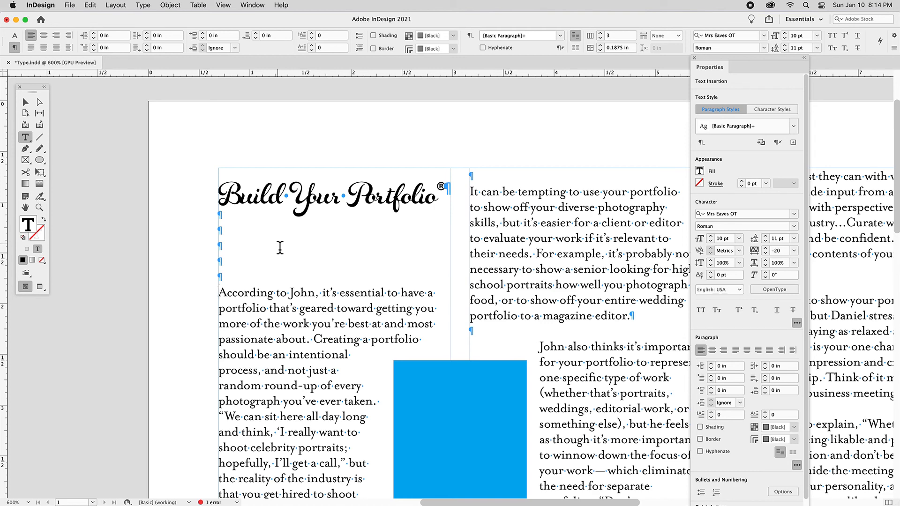
{"action": "key", "text": "BackSpace"}
{"action": "key", "text": "BackSpace"}
{"action": "key", "text": "BackSpace"}
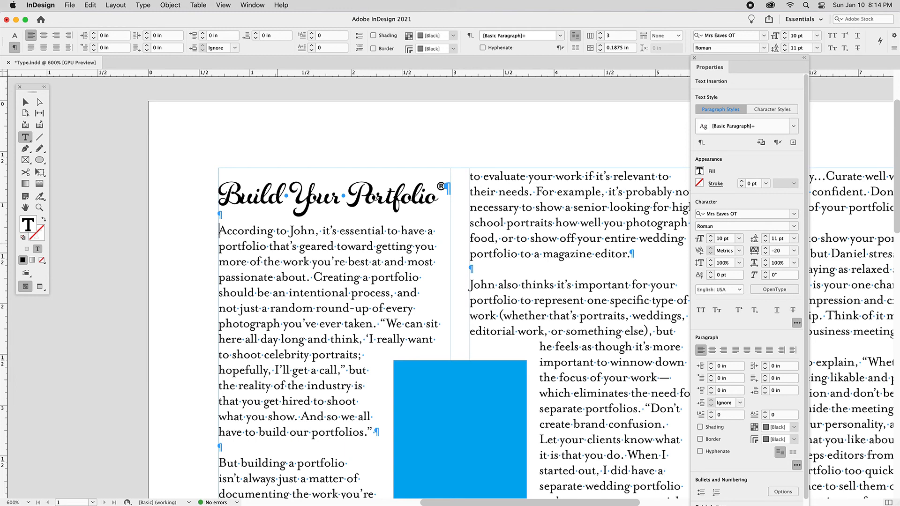
Step: In the third column, compare word, line and paragraph selections starting from the word "guide"
{"action": "scroll", "coordinate": [357, 279], "scroll_direction": "right", "scroll_amount": 2}
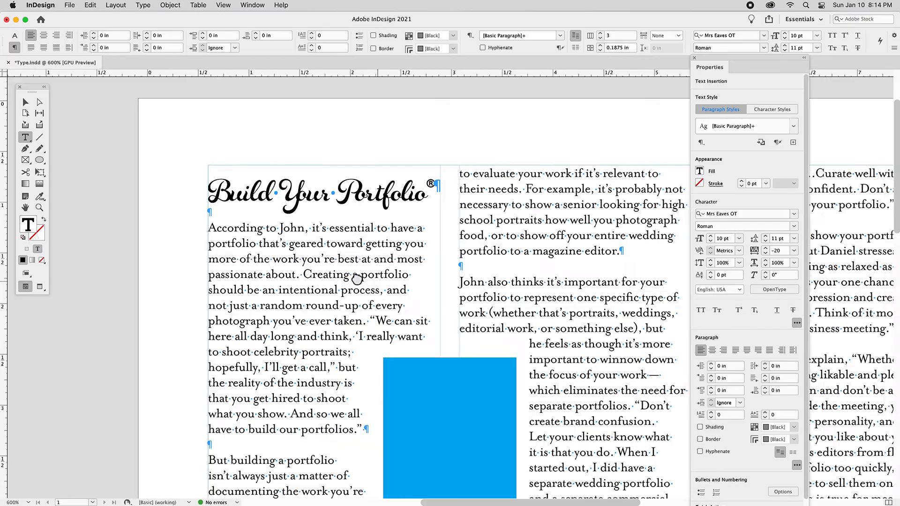
{"action": "scroll", "coordinate": [357, 279], "scroll_direction": "down", "scroll_amount": 5}
{"action": "scroll", "coordinate": [357, 280], "scroll_direction": "right", "scroll_amount": 10}
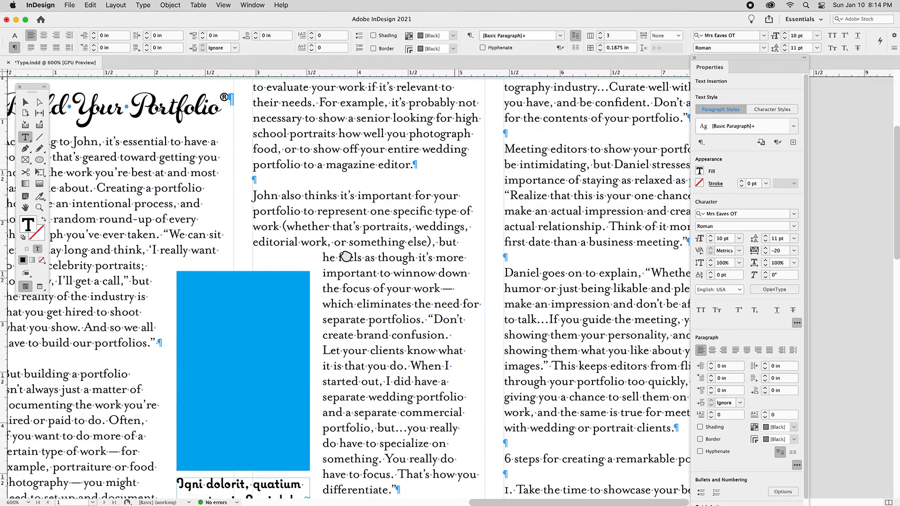
{"action": "scroll", "coordinate": [346, 256], "scroll_direction": "right", "scroll_amount": 9}
{"action": "scroll", "coordinate": [356, 265], "scroll_direction": "down", "scroll_amount": 4}
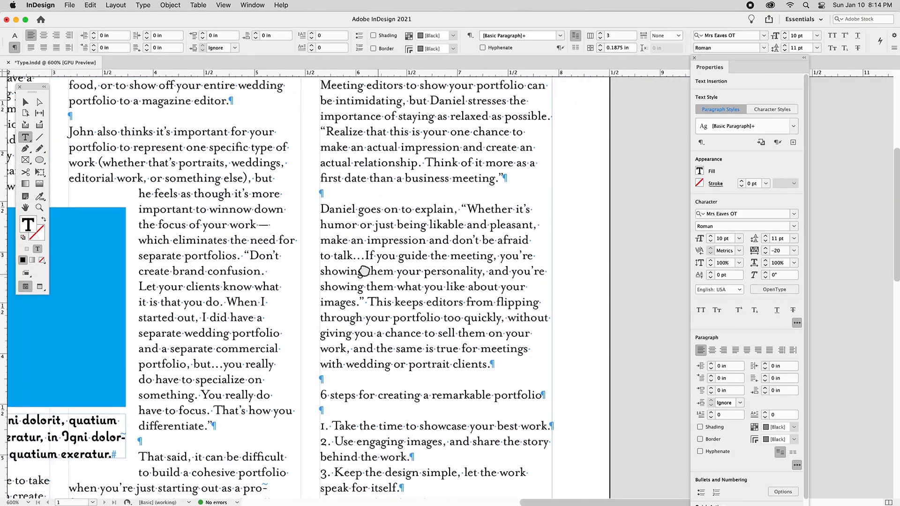
{"action": "double_click", "coordinate": [414, 258]}
{"action": "triple_click", "coordinate": [413, 257]}
{"action": "double_click", "coordinate": [414, 258]}
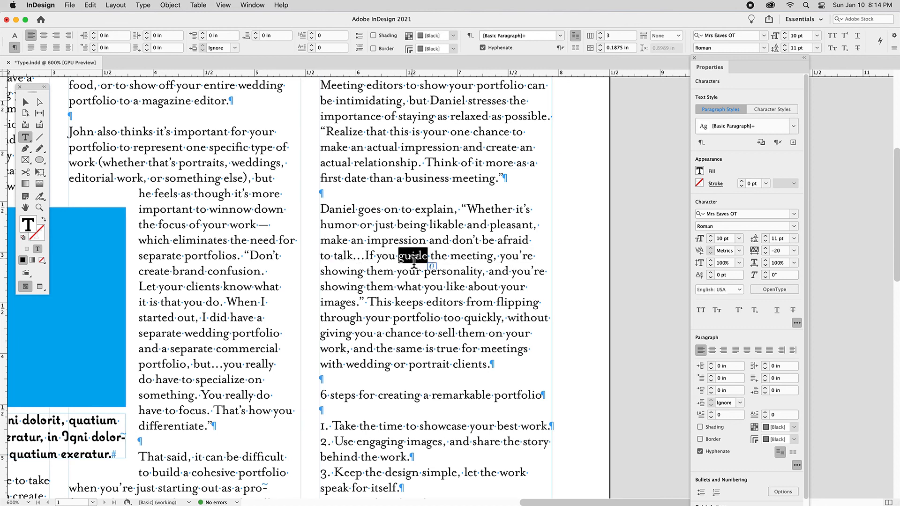
{"action": "double_click", "coordinate": [414, 258]}
{"action": "left_click", "coordinate": [413, 258]}
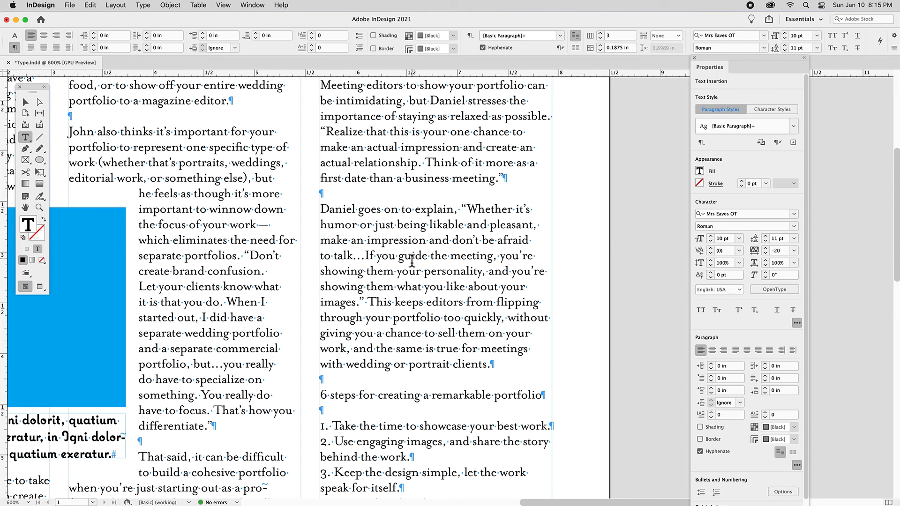
Step: Set the paragraph above the "6 steps" line to 7 pt, leaving out its closing paragraph mark
{"action": "left_click", "coordinate": [324, 215]}
{"action": "left_click_drag", "start_coordinate": [324, 215], "coordinate": [420, 321]}
{"action": "left_click_drag", "start_coordinate": [465, 354], "coordinate": [494, 371]}
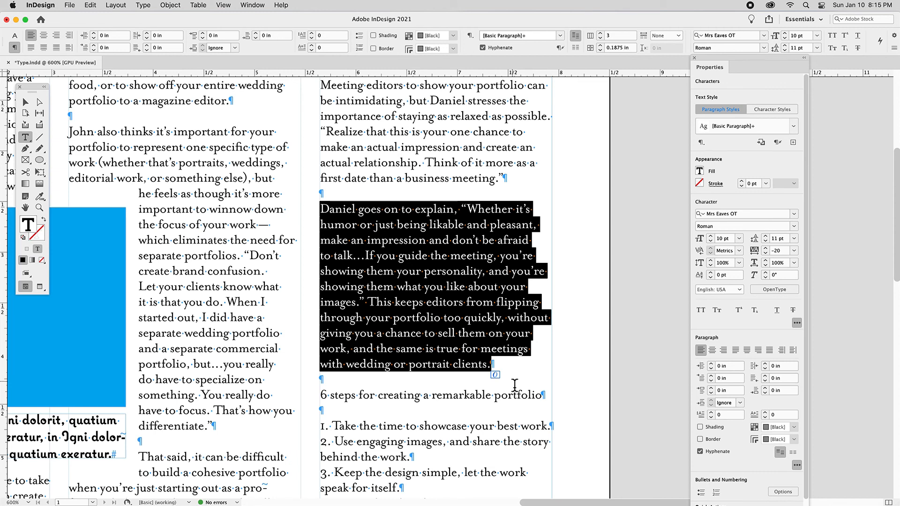
{"action": "left_click", "coordinate": [16, 36]}
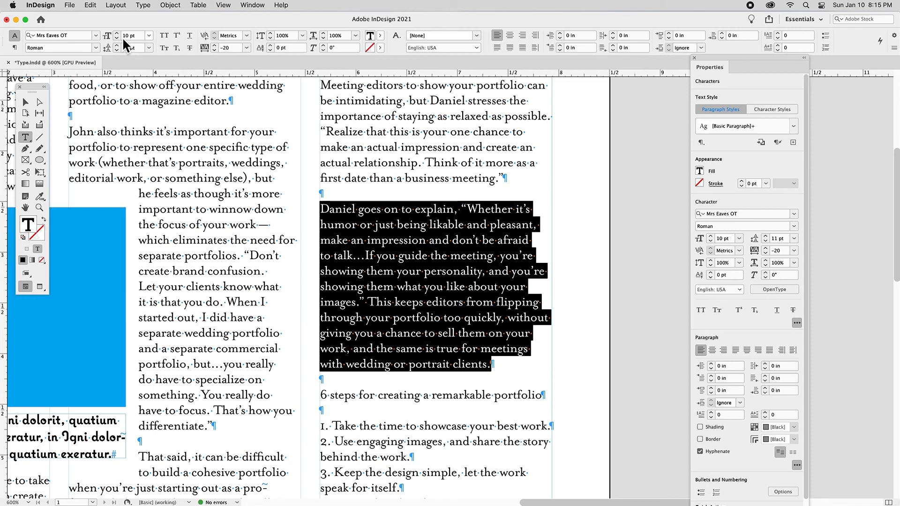
{"action": "left_click", "coordinate": [117, 38]}
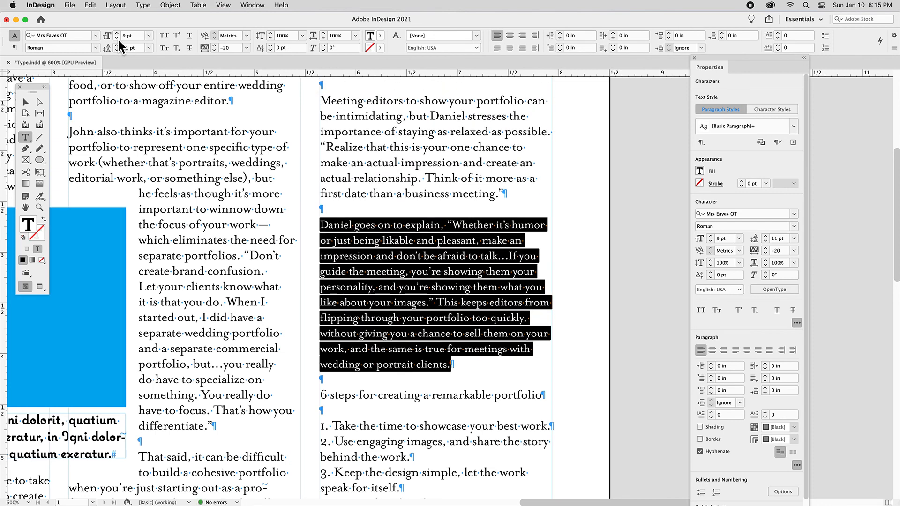
{"action": "left_click", "coordinate": [117, 38]}
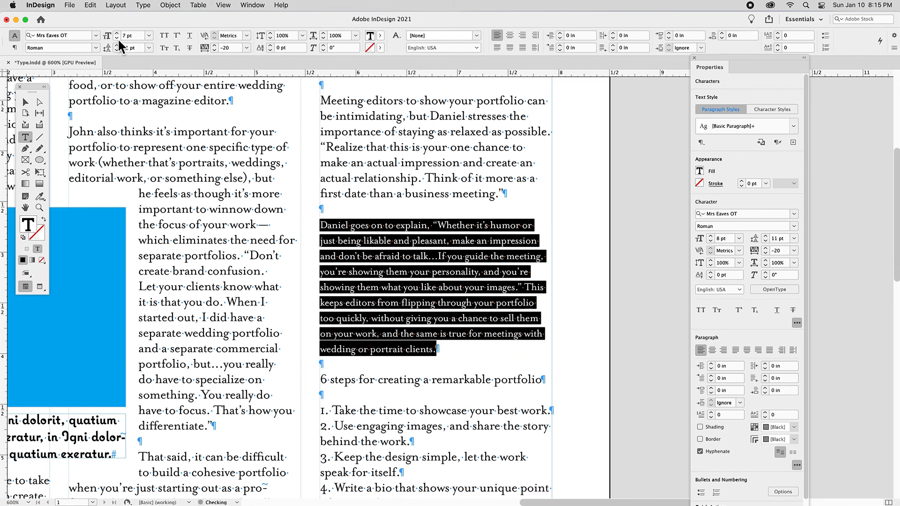
{"action": "left_click", "coordinate": [374, 283]}
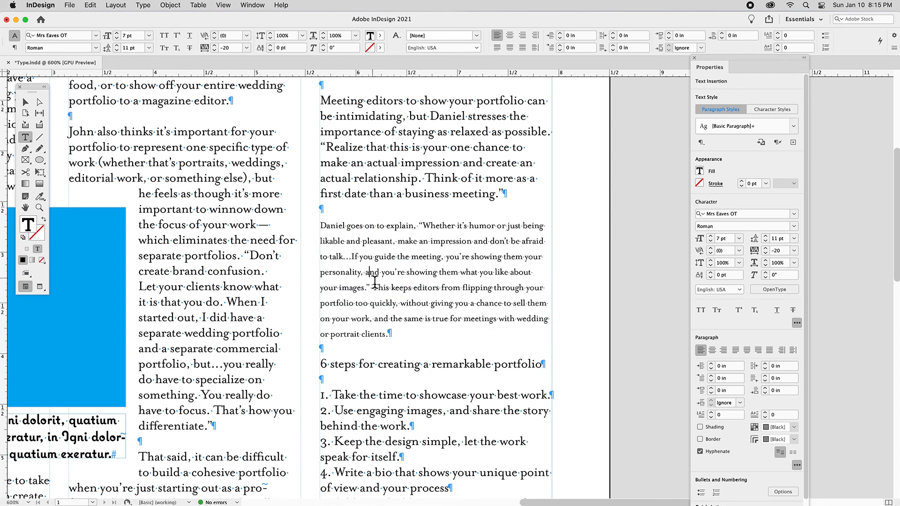
Step: Examine the 7 pt paragraph's end mark alone and together with its text, and check the rest of the column
{"action": "left_click", "coordinate": [391, 336]}
{"action": "key", "text": "shift+Right"}
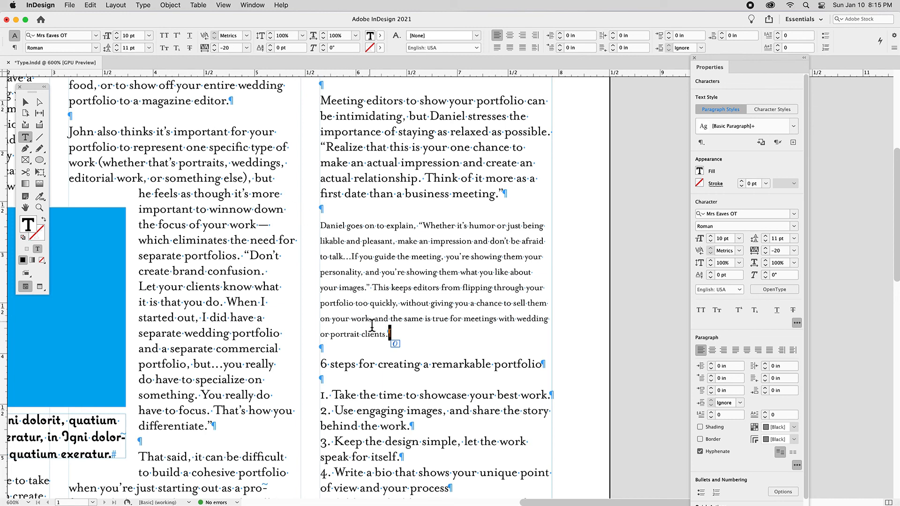
{"action": "left_click_drag", "start_coordinate": [370, 322], "coordinate": [357, 322]}
{"action": "left_click_drag", "start_coordinate": [354, 288], "coordinate": [403, 333]}
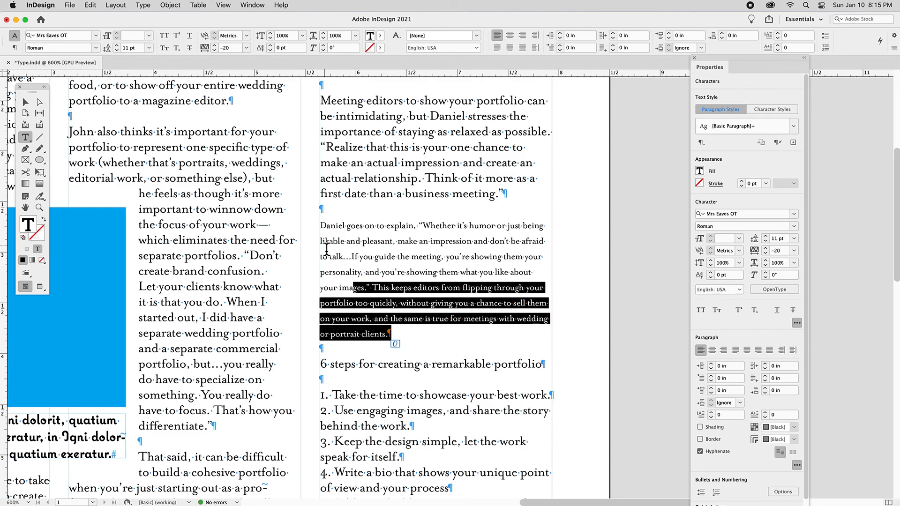
{"action": "scroll", "coordinate": [376, 270], "scroll_direction": "down", "scroll_amount": 10}
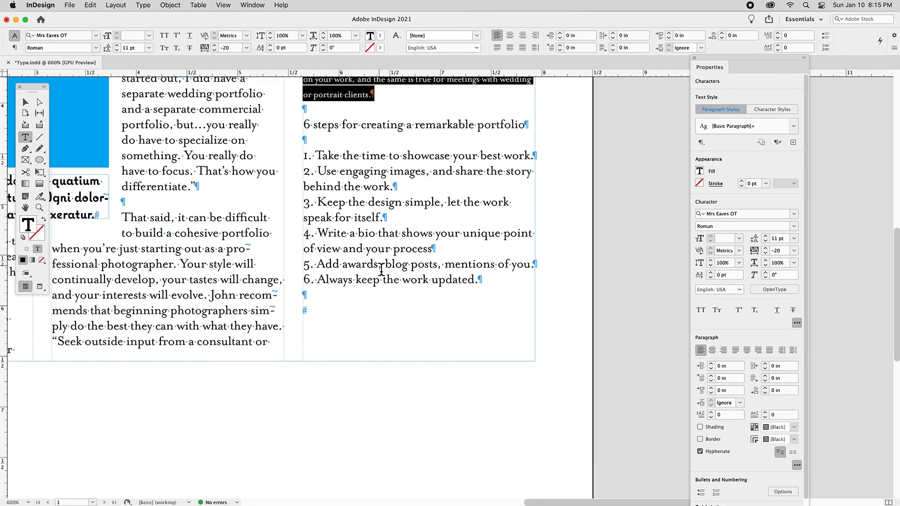
{"action": "scroll", "coordinate": [370, 226], "scroll_direction": "up", "scroll_amount": 5}
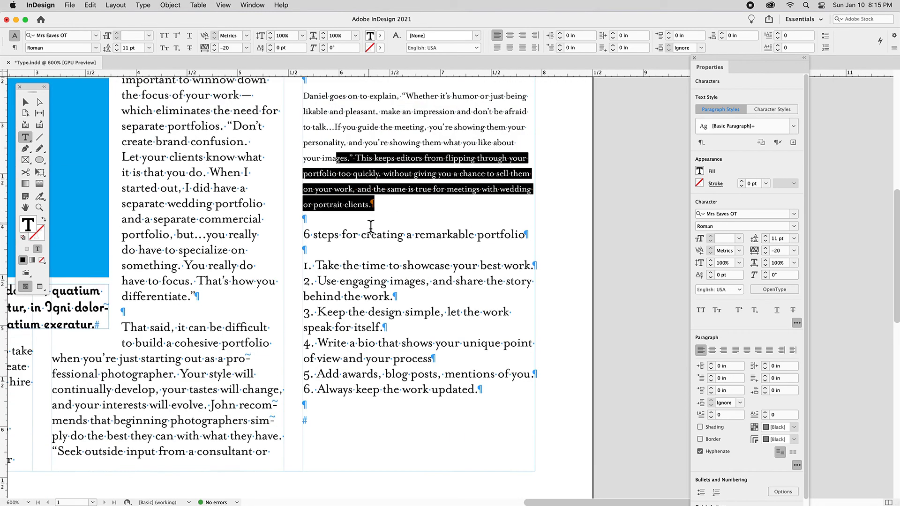
{"action": "scroll", "coordinate": [371, 226], "scroll_direction": "up", "scroll_amount": 6}
{"action": "scroll", "coordinate": [367, 290], "scroll_direction": "up", "scroll_amount": 2}
{"action": "left_click", "coordinate": [369, 329]}
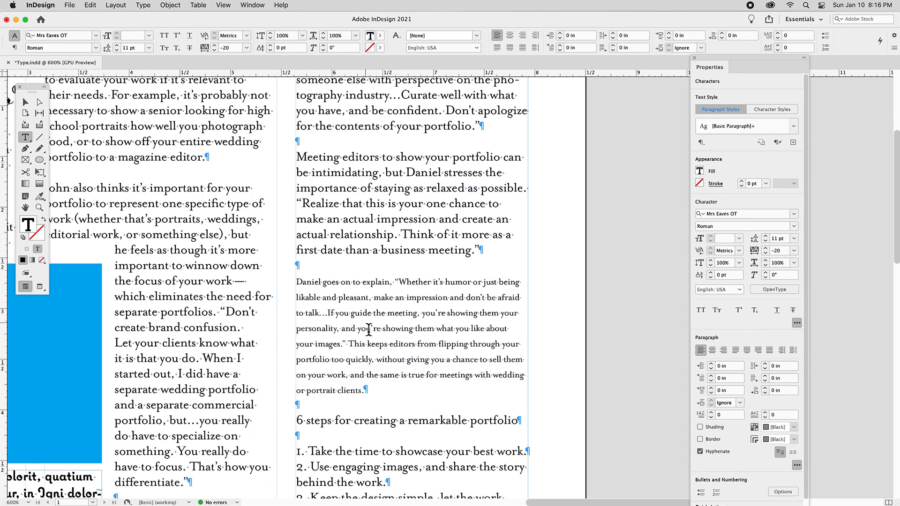
Step: Set the leading of the 7 pt paragraph's last line, "or portrait clients.", to 16 pt
{"action": "triple_click", "coordinate": [347, 391]}
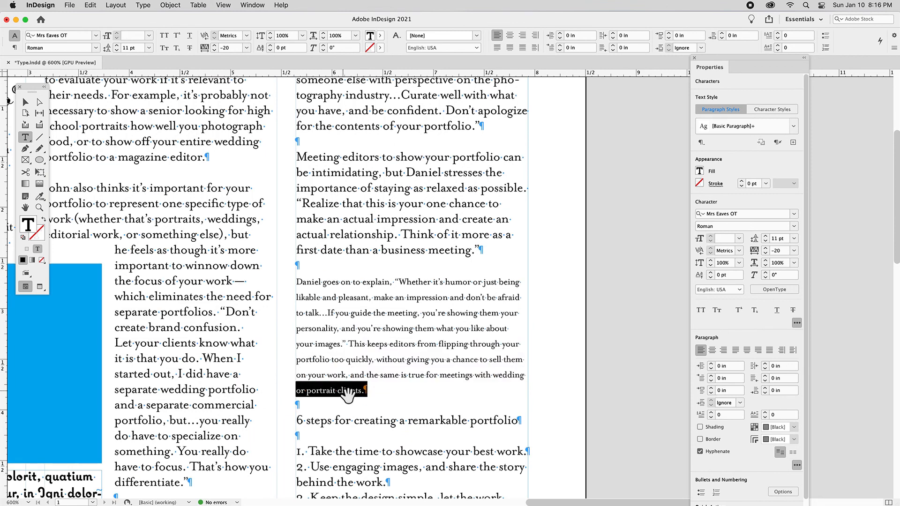
{"action": "key", "text": "alt+Down"}
{"action": "key", "text": "alt+Down"}
{"action": "key", "text": "alt+Down"}
{"action": "key", "text": "alt+Down"}
{"action": "key", "text": "alt+Down"}
{"action": "left_click", "coordinate": [420, 402]}
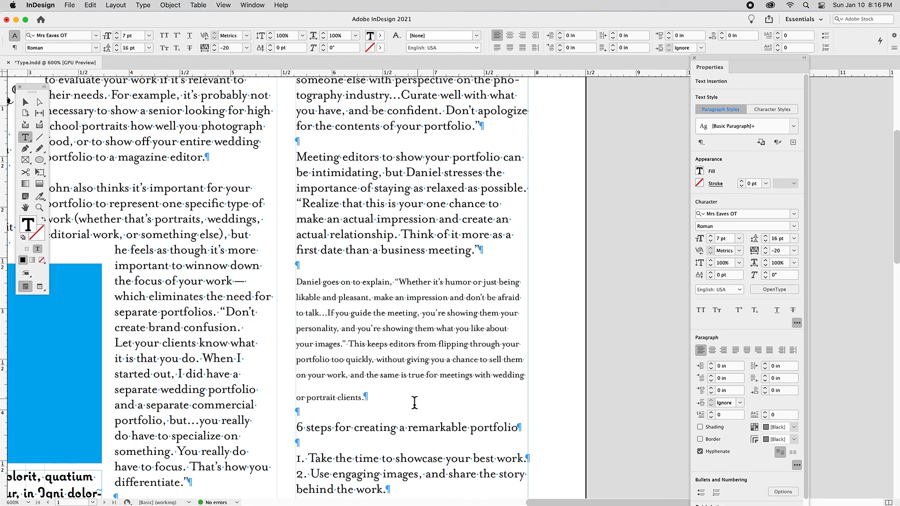
Step: Check the formatting of the paragraph mark after "or portrait clients." against that of the text above it
{"action": "left_click_drag", "start_coordinate": [369, 400], "coordinate": [370, 400]}
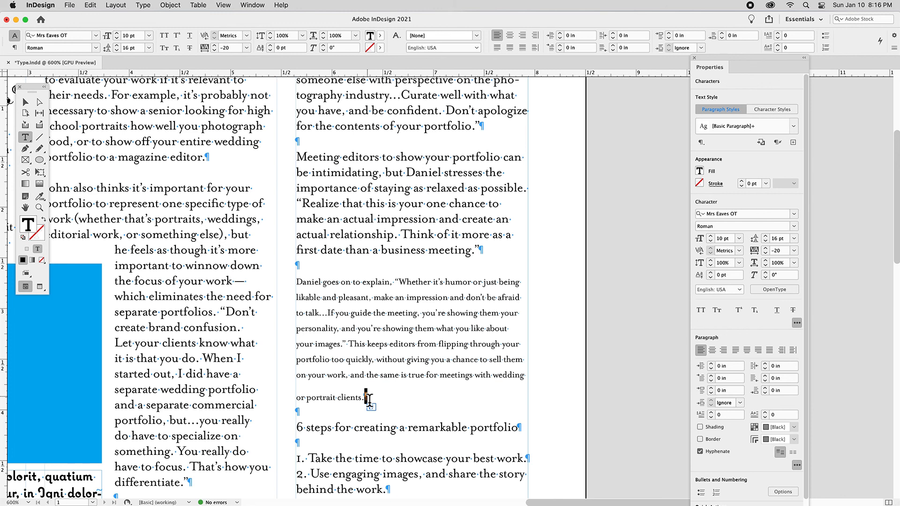
{"action": "left_click", "coordinate": [354, 347]}
{"action": "scroll", "coordinate": [376, 347], "scroll_direction": "down", "scroll_amount": 3}
{"action": "scroll", "coordinate": [376, 347], "scroll_direction": "up", "scroll_amount": 4}
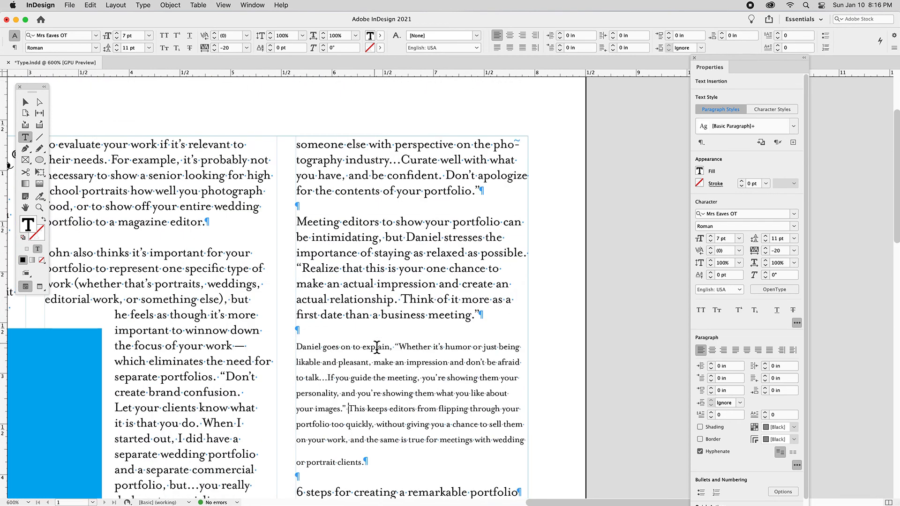
Step: Hide the hidden characters and select the text of the "Meeting editors" paragraph without its end mark
{"action": "key", "text": "super+alt+i"}
{"action": "left_click_drag", "start_coordinate": [298, 222], "coordinate": [481, 316]}
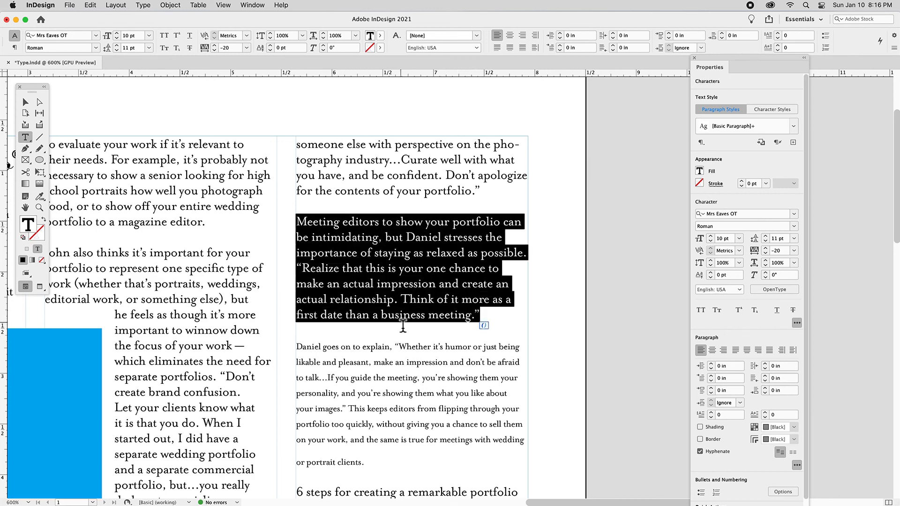
{"action": "left_click", "coordinate": [491, 318]}
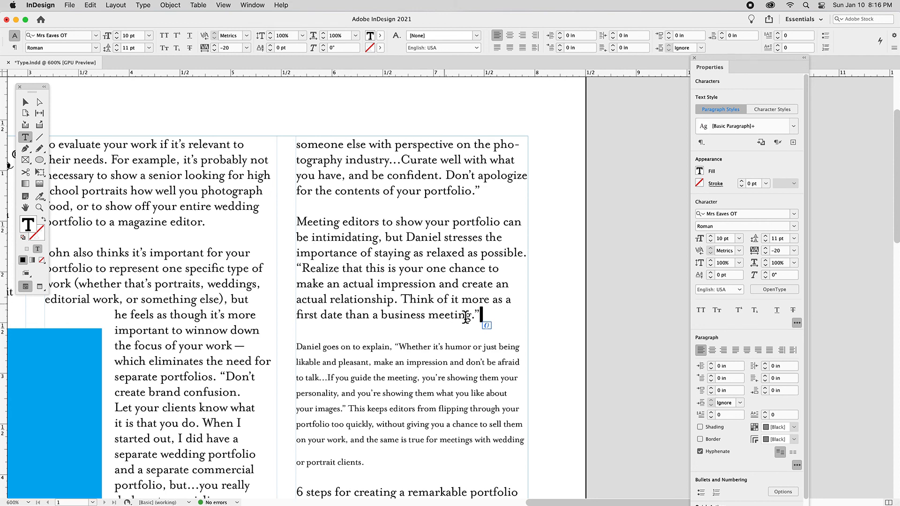
{"action": "left_click_drag", "start_coordinate": [480, 317], "coordinate": [287, 226]}
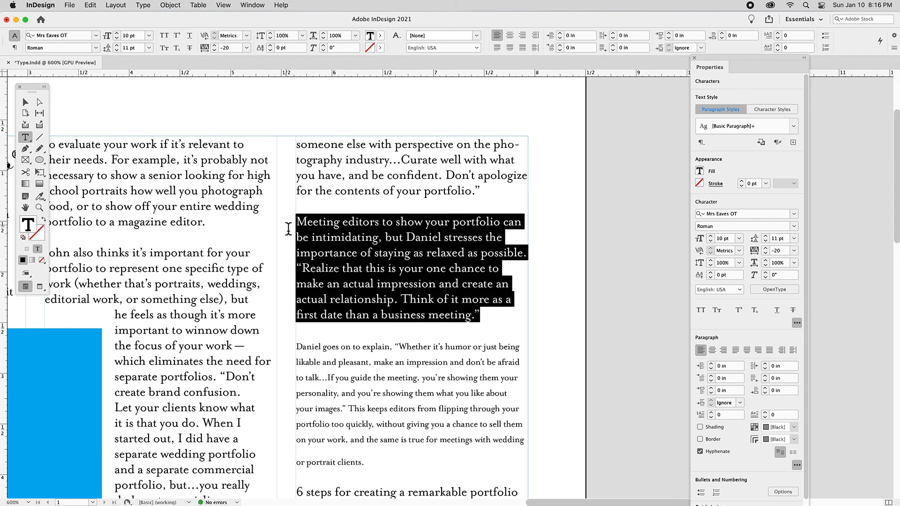
Step: Show the hidden characters and compare selecting the "Meeting editors" paragraph without its end mark and with it
{"action": "left_click", "coordinate": [477, 318]}
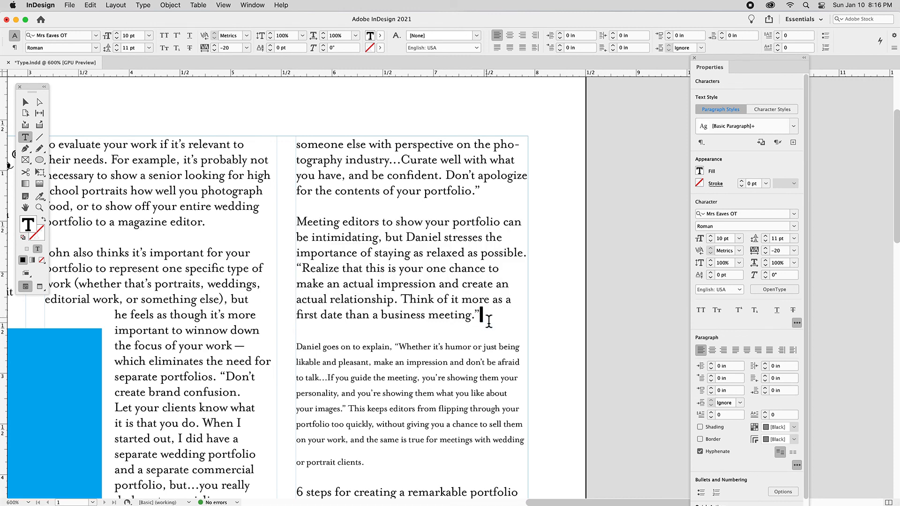
{"action": "key", "text": "super+alt+i"}
{"action": "left_click_drag", "start_coordinate": [482, 318], "coordinate": [299, 227]}
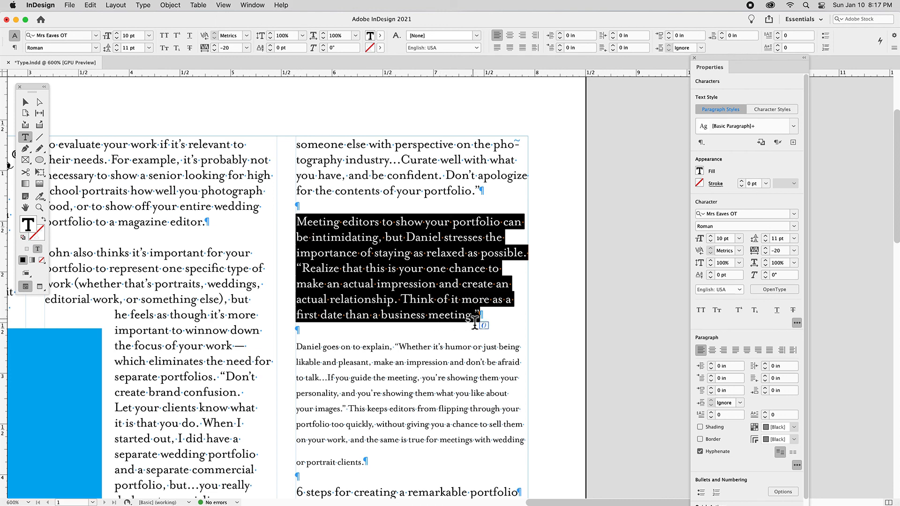
{"action": "left_click", "coordinate": [344, 255]}
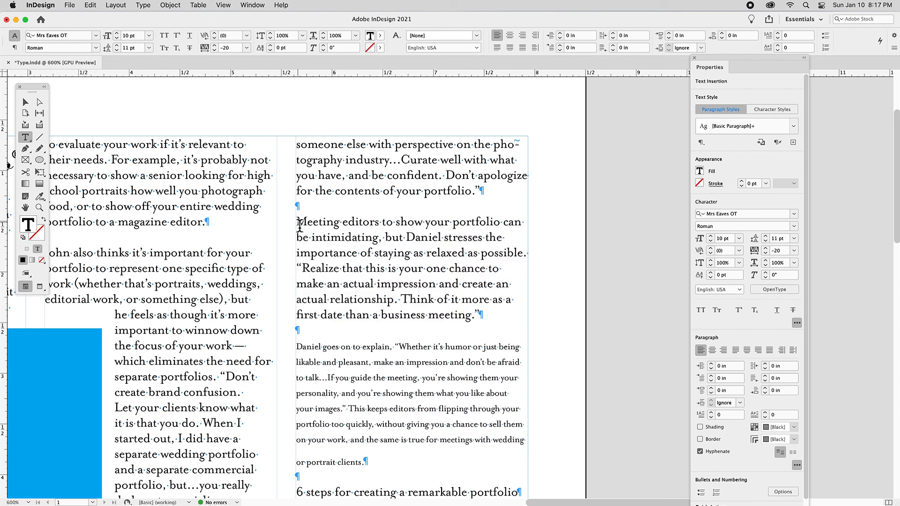
{"action": "left_click_drag", "start_coordinate": [300, 226], "coordinate": [491, 316]}
{"action": "left_click", "coordinate": [438, 284]}
{"action": "triple_click", "coordinate": [409, 271]}
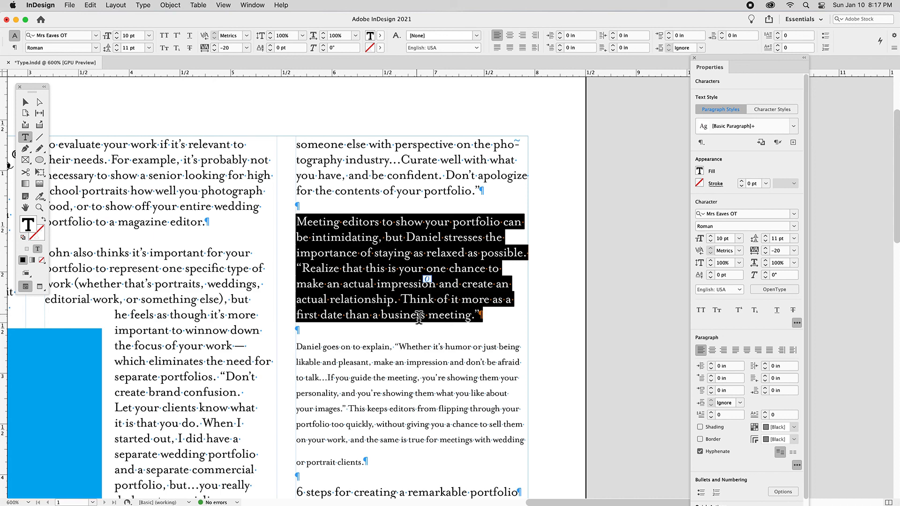
Step: Select only the paragraph mark after "business meeting." and set its font to Coquette Bold
{"action": "key", "text": "Right"}
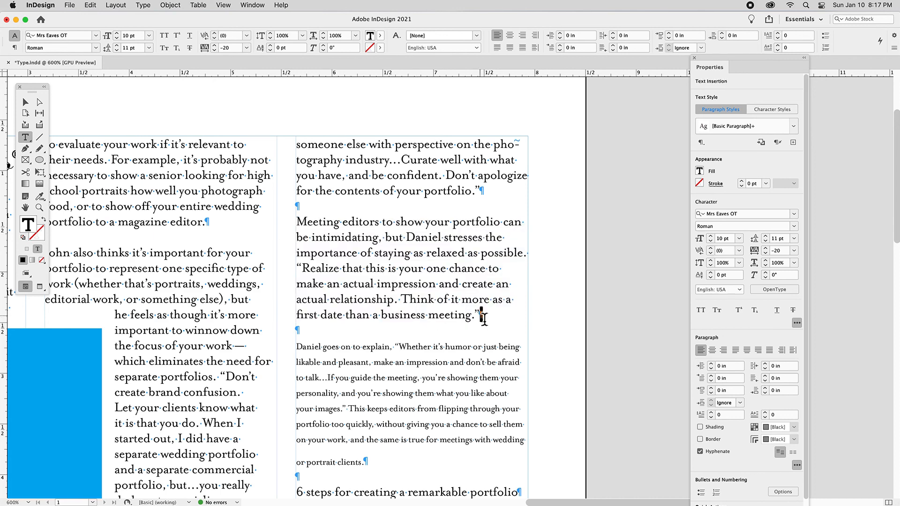
{"action": "key", "text": "shift+Right"}
{"action": "left_click", "coordinate": [96, 35]}
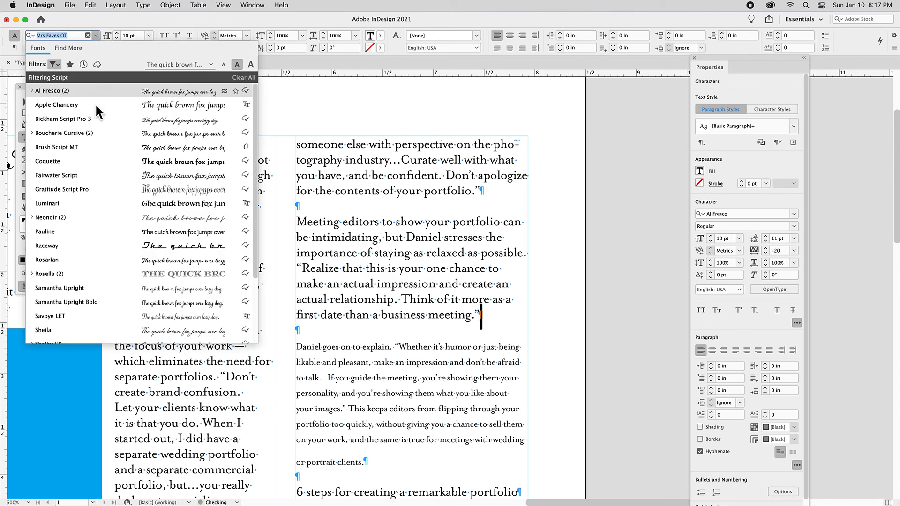
{"action": "left_click", "coordinate": [70, 161]}
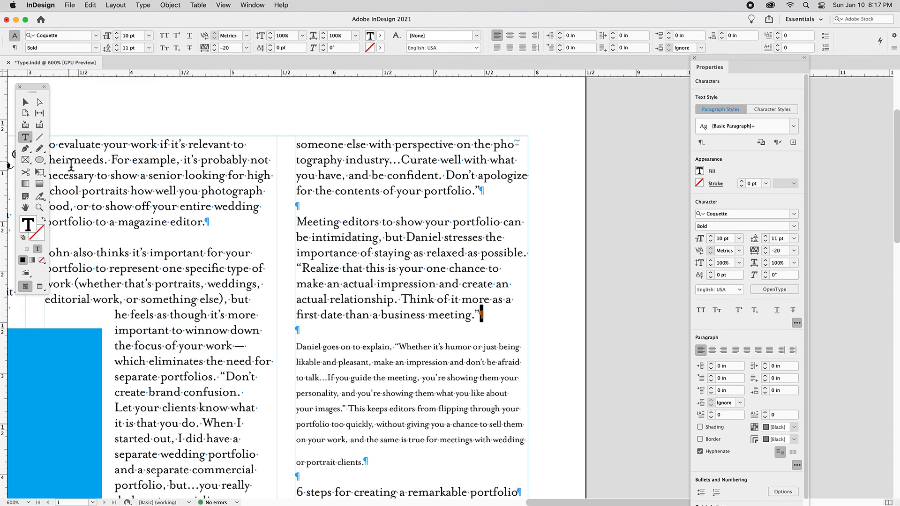
Step: Set the selected paragraph mark's font size to 15 pt and its leading to 19 pt
{"action": "left_click", "coordinate": [118, 33]}
{"action": "left_click", "coordinate": [118, 33]}
{"action": "left_click", "coordinate": [118, 33]}
{"action": "left_click", "coordinate": [118, 34]}
{"action": "left_click", "coordinate": [118, 33]}
{"action": "left_click", "coordinate": [118, 45]}
{"action": "left_click", "coordinate": [118, 46]}
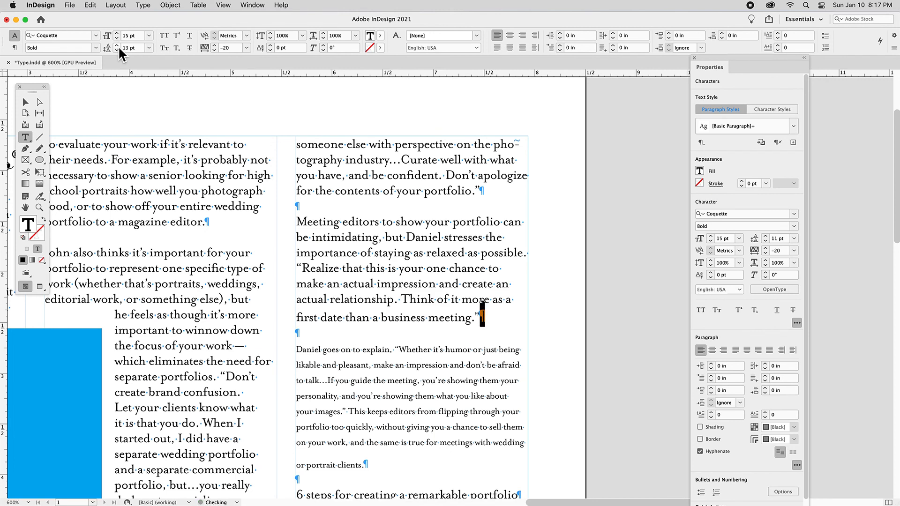
{"action": "left_click", "coordinate": [118, 46]}
{"action": "left_click", "coordinate": [118, 46]}
{"action": "left_click", "coordinate": [118, 46]}
{"action": "left_click", "coordinate": [118, 46]}
{"action": "left_click", "coordinate": [118, 46]}
{"action": "left_click", "coordinate": [118, 45]}
Step: Compare the formatting of the "Meeting editors" text alone, its paragraph mark alone, and both selected together
{"action": "left_click", "coordinate": [386, 259]}
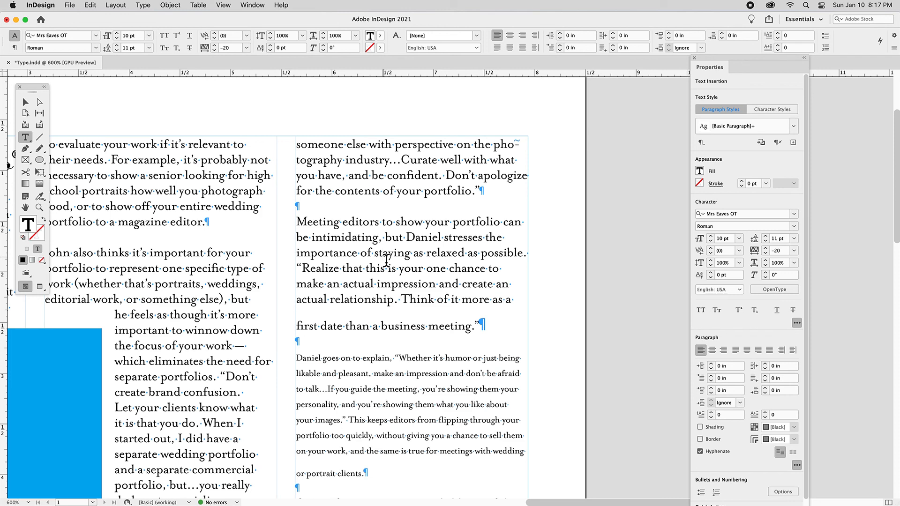
{"action": "left_click_drag", "start_coordinate": [301, 226], "coordinate": [481, 331]}
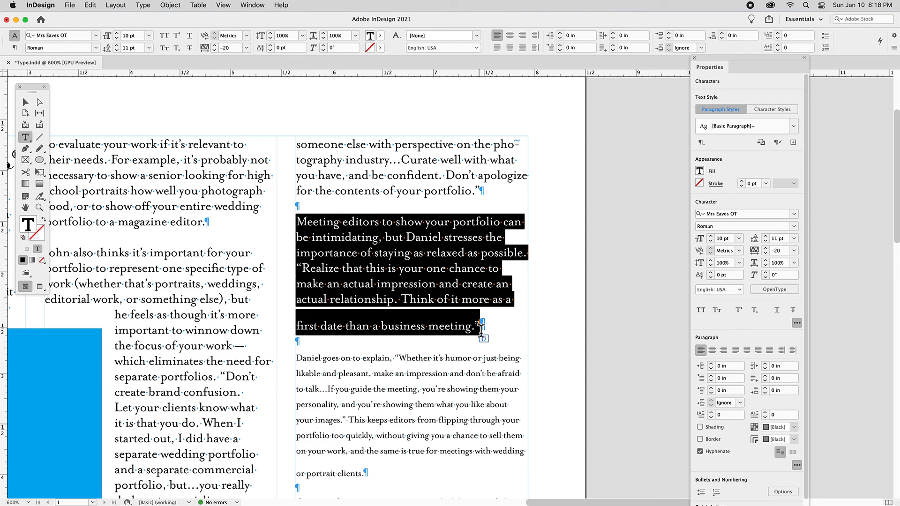
{"action": "left_click_drag", "start_coordinate": [481, 328], "coordinate": [485, 331]}
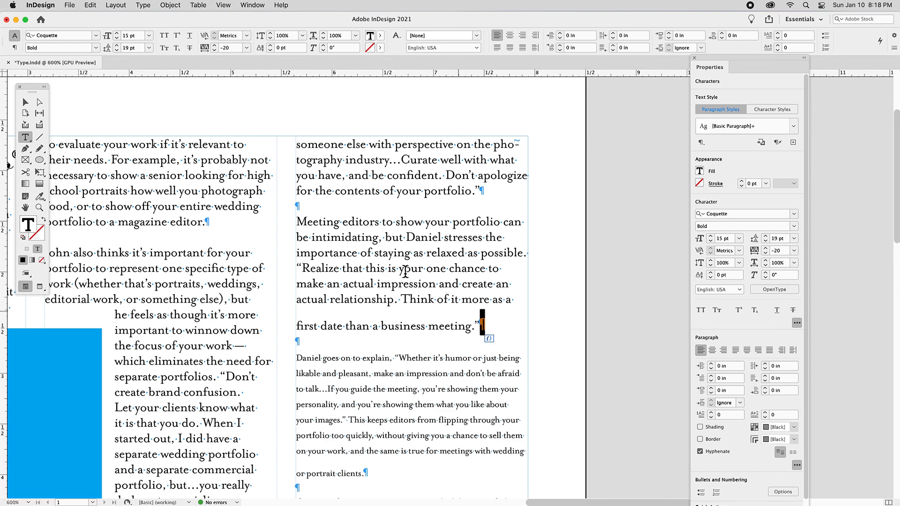
{"action": "left_click", "coordinate": [312, 233]}
{"action": "left_click_drag", "start_coordinate": [299, 225], "coordinate": [499, 327]}
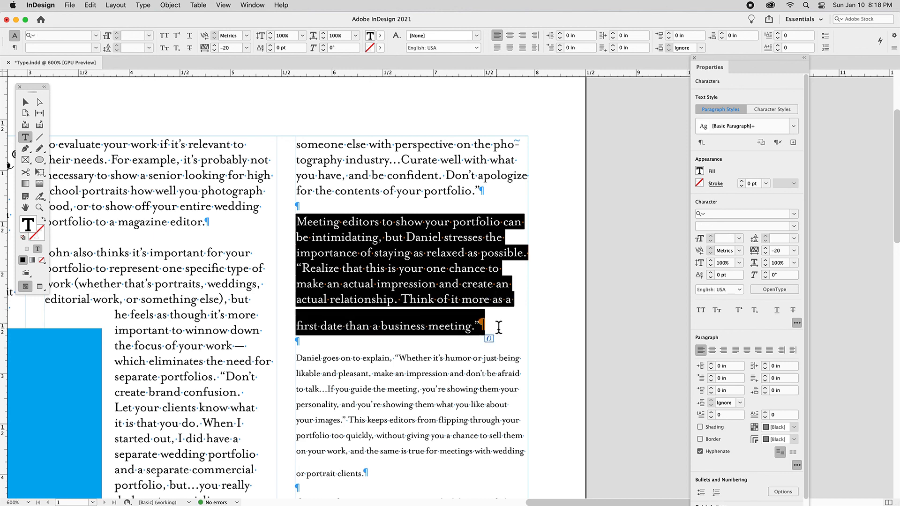